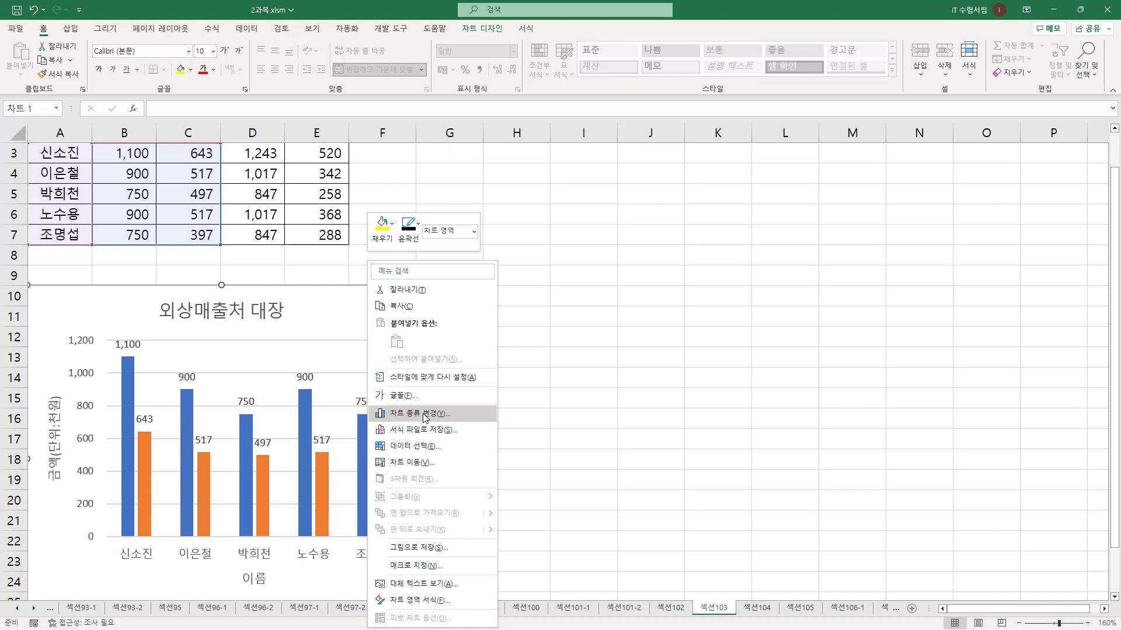
- Change the 외상매출처 대장 chart to the clustered bar type (묶은 가로 막대형)
left_click(338, 306)
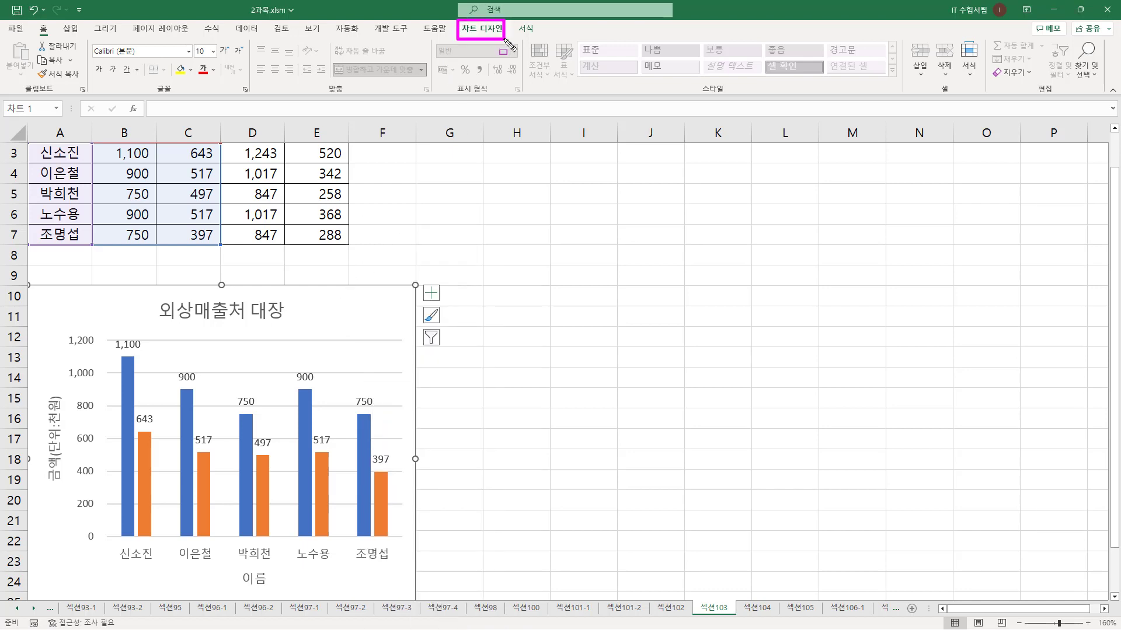
left_click(472, 29)
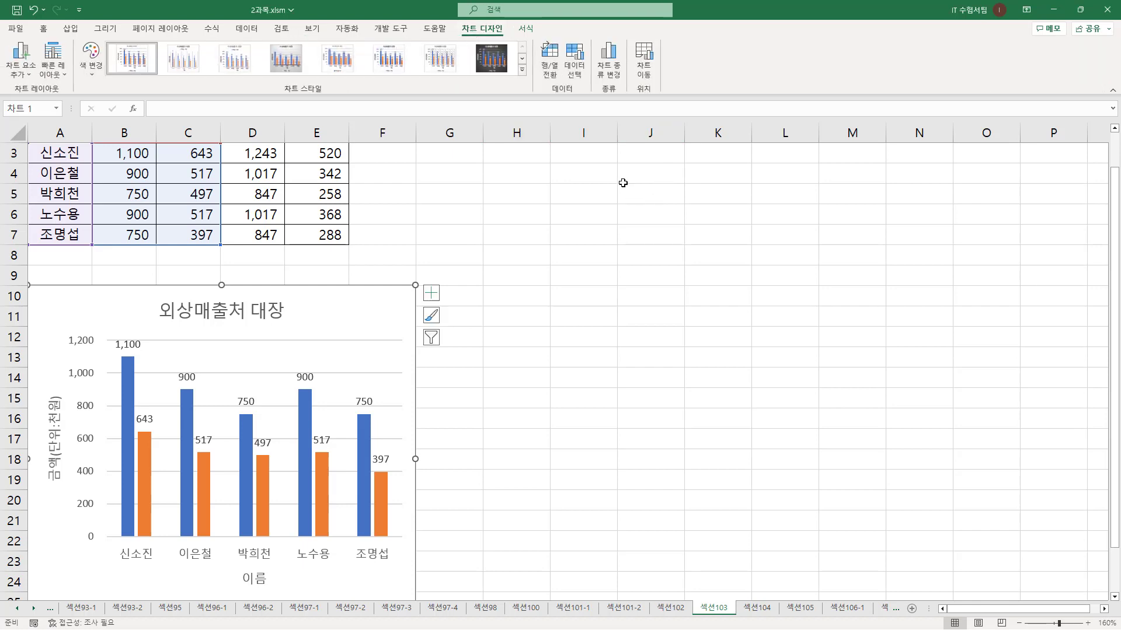
left_click(619, 74)
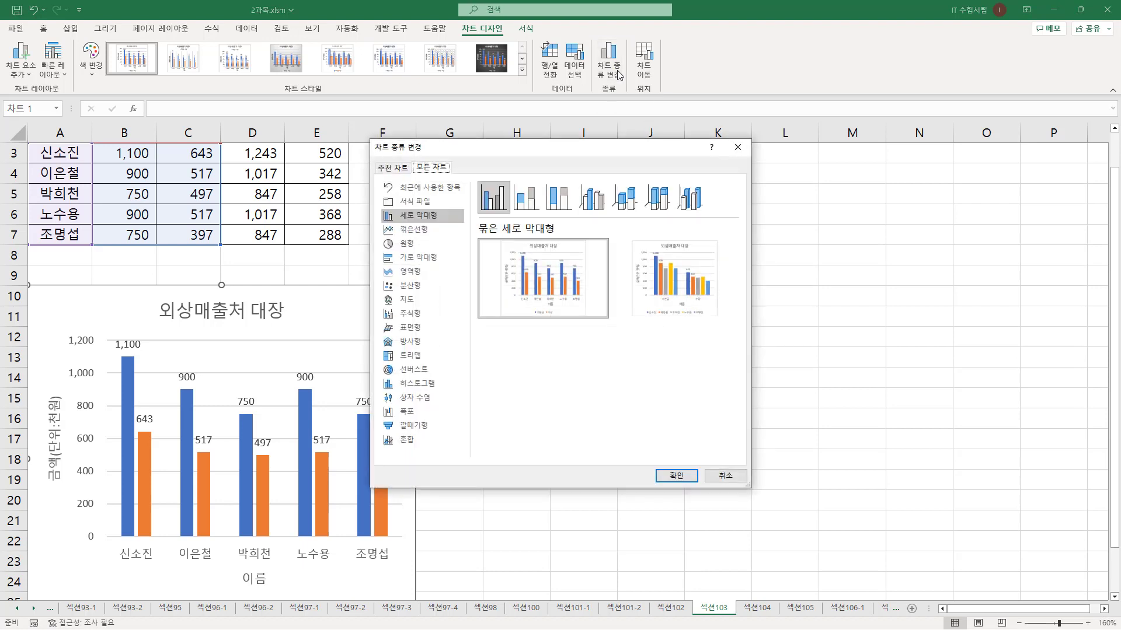
left_click_drag(531, 150, 651, 180)
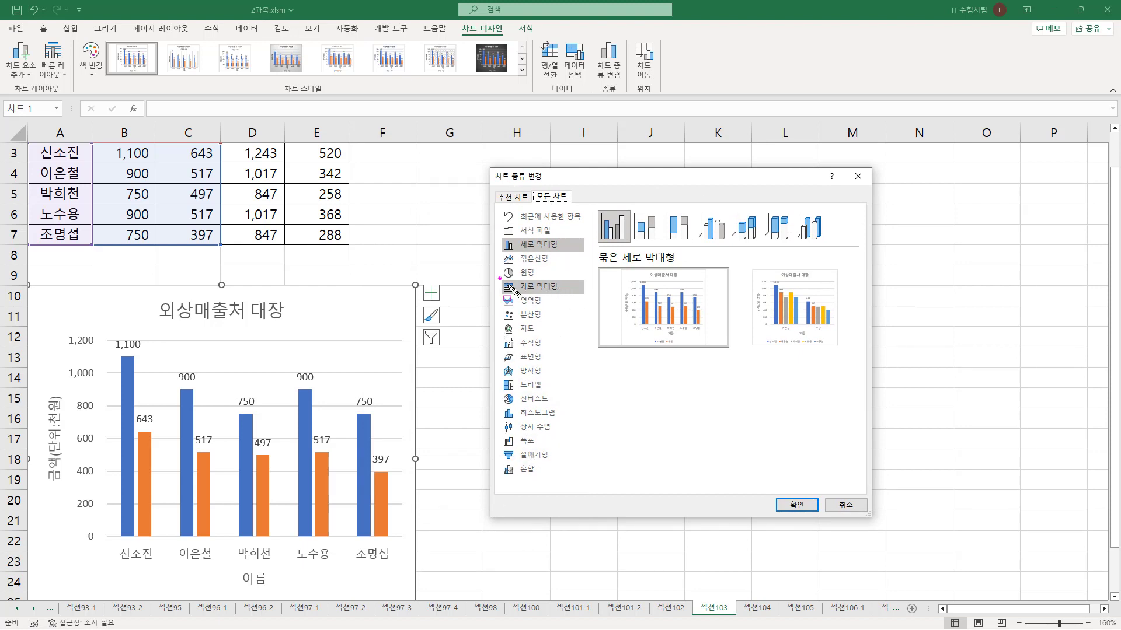
left_click(550, 287)
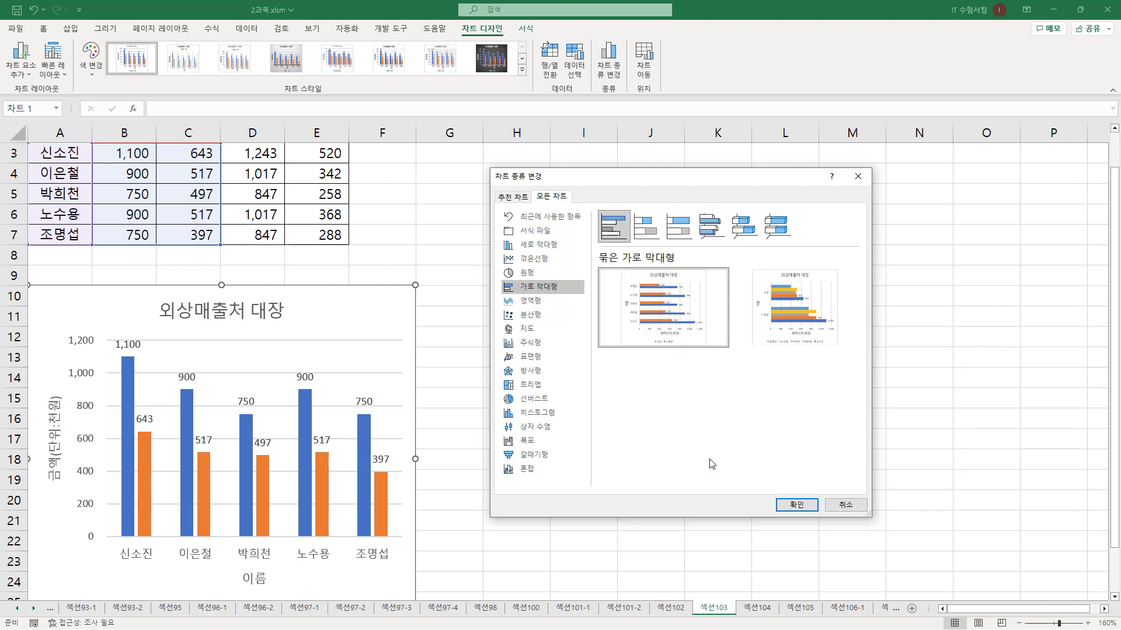
mouse_move(687, 356)
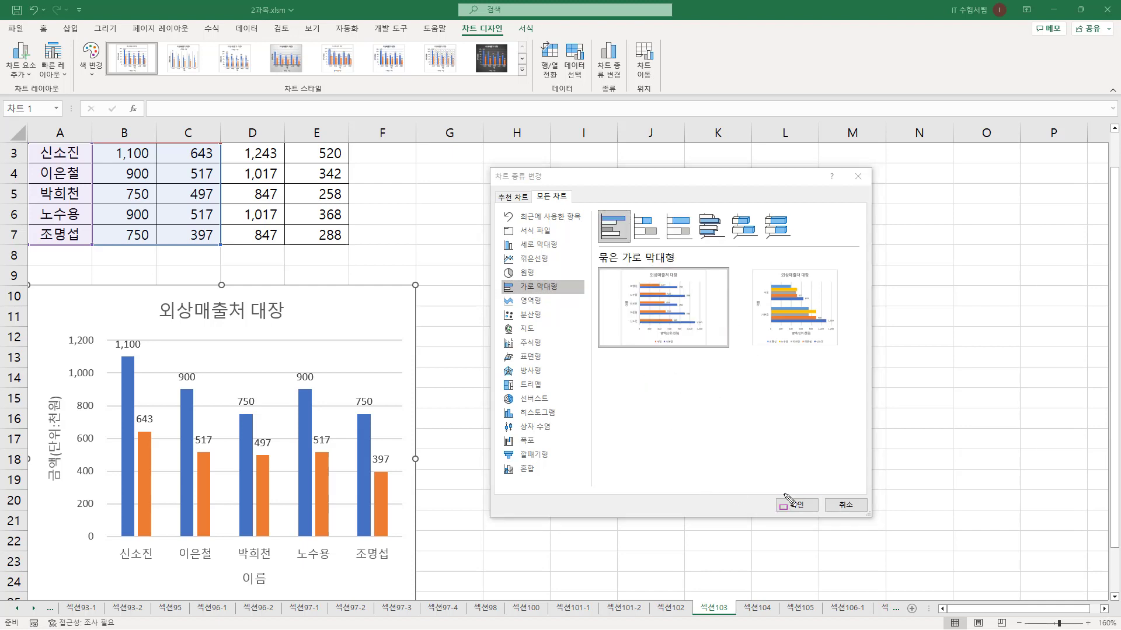
left_click_drag(773, 494, 820, 516)
left_click_drag(600, 267, 741, 340)
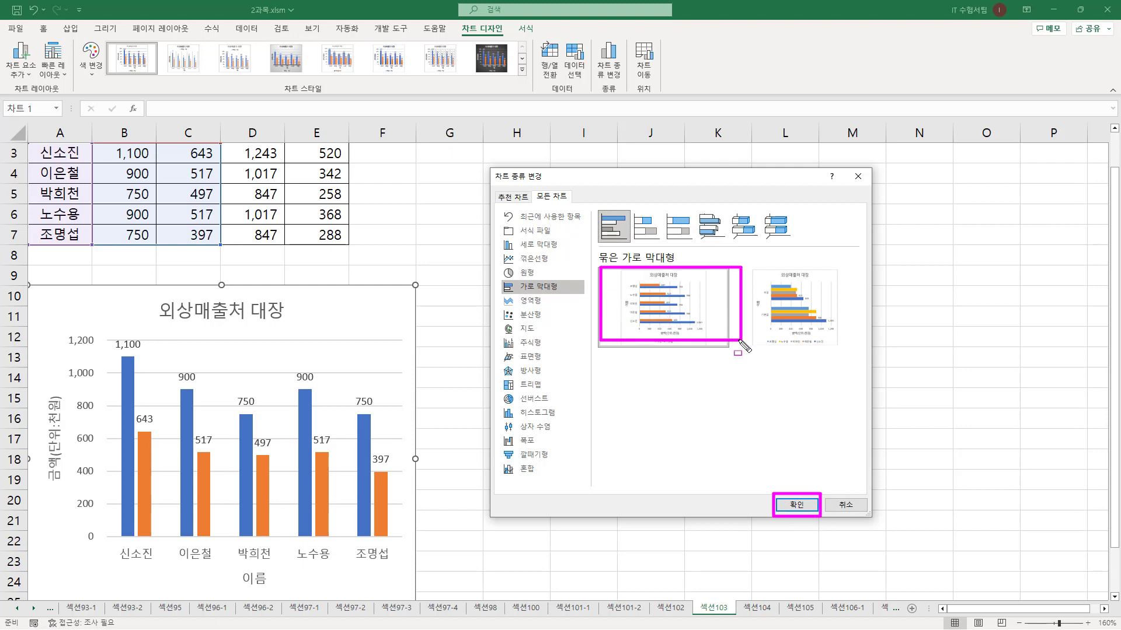
left_click(794, 505)
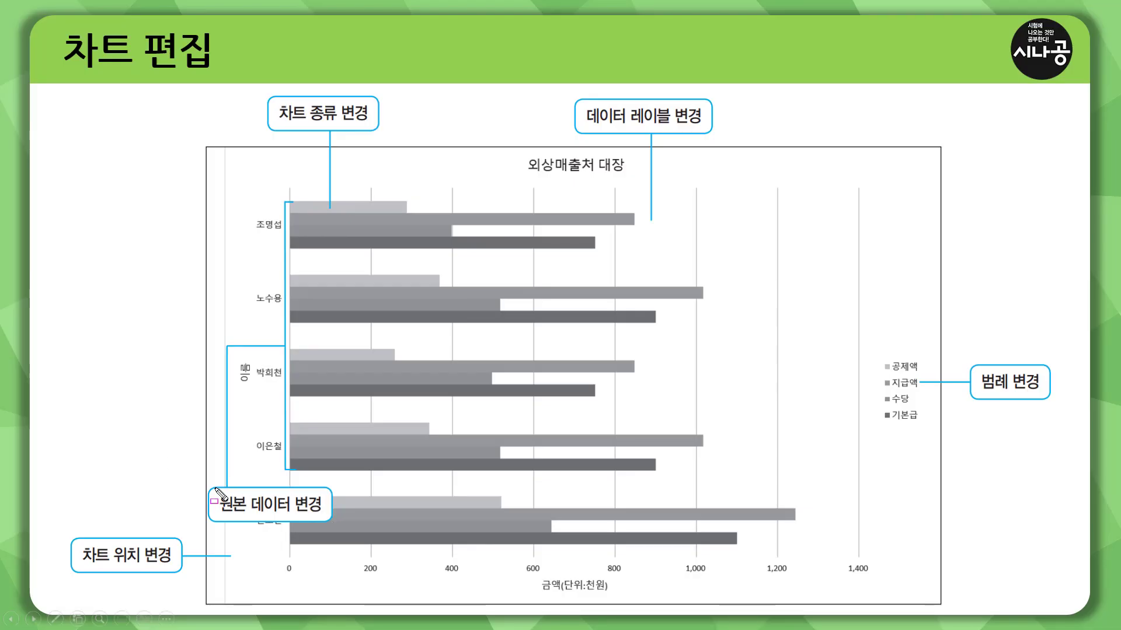
left_click_drag(212, 488, 325, 521)
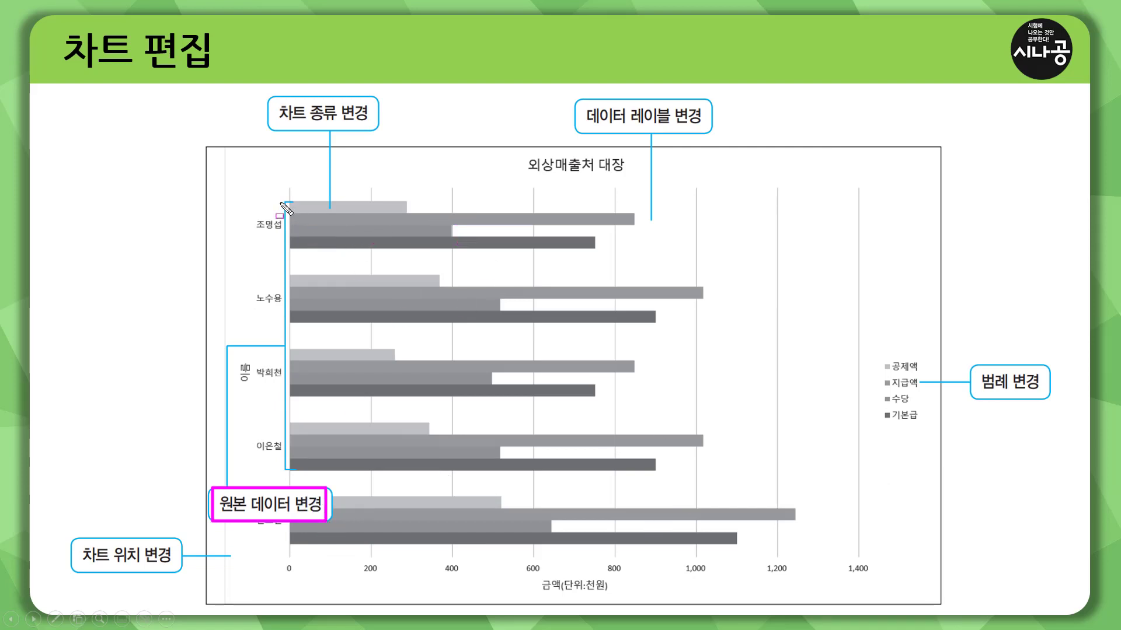
mouse_move(288, 197)
left_mouse_down()
mouse_move(418, 244)
mouse_move(646, 252)
left_mouse_up()
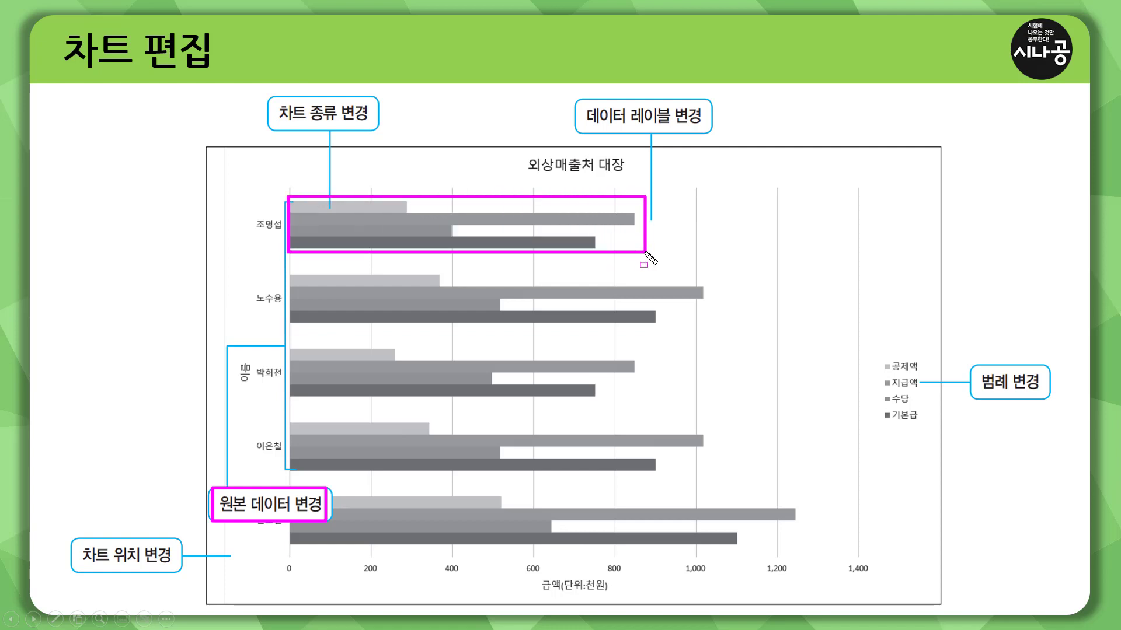
left_click_drag(287, 271, 716, 324)
mouse_move(288, 345)
left_mouse_down()
mouse_move(592, 408)
mouse_move(638, 406)
left_mouse_up()
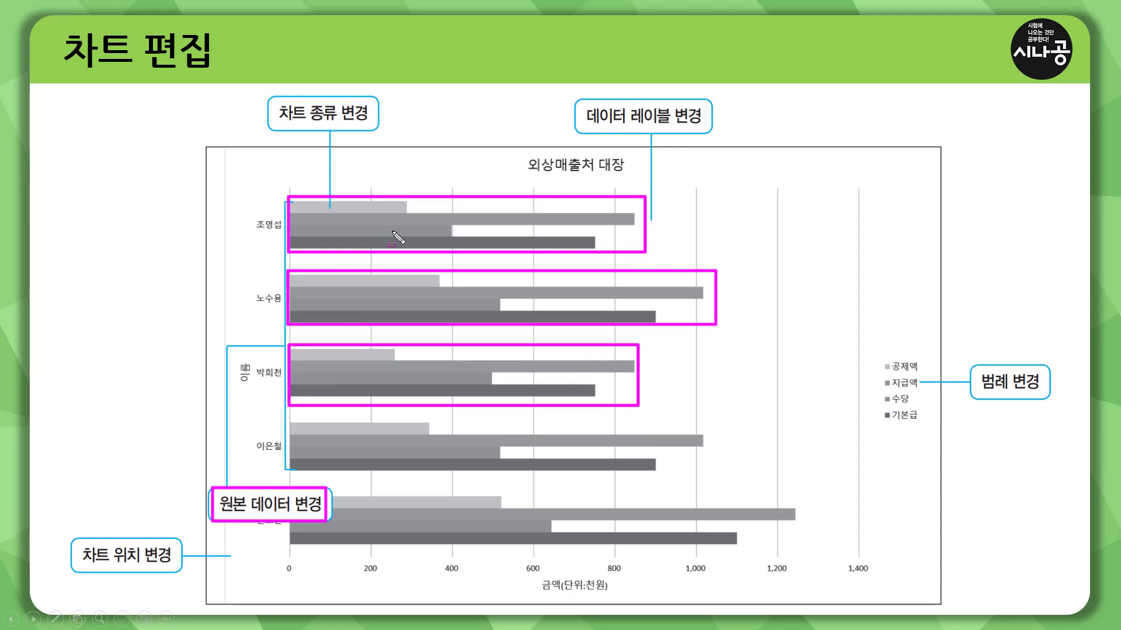
mouse_move(877, 351)
left_mouse_down()
mouse_move(888, 392)
mouse_move(928, 430)
left_mouse_up()
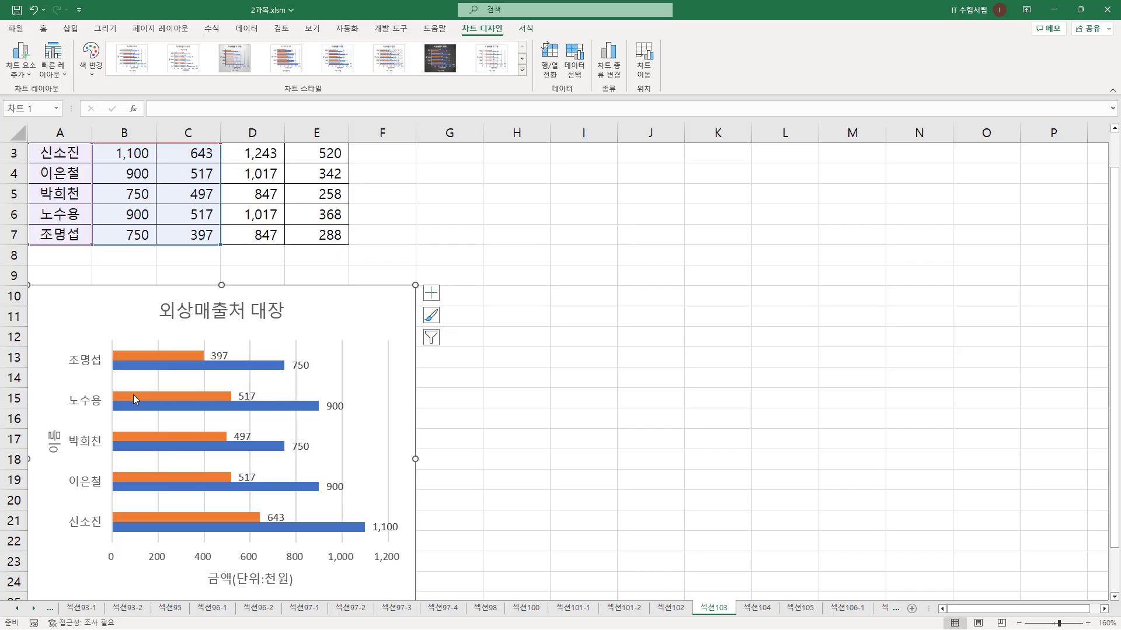
- Compare the chart's legend entries with the columns of the source table above it
left_click(1114, 596)
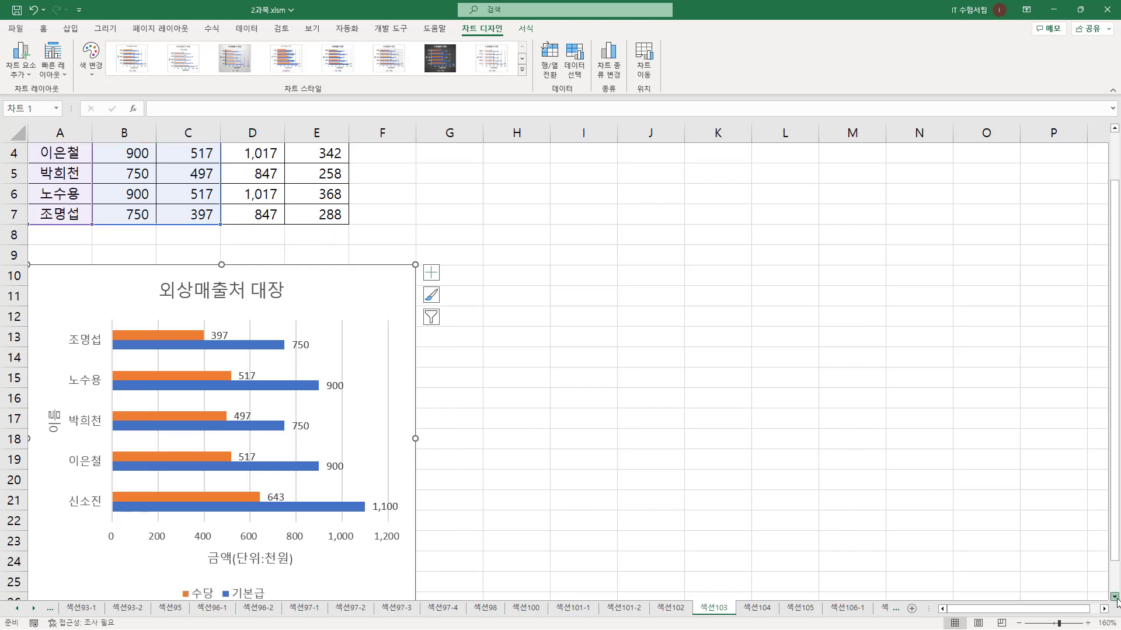
left_click(1115, 597)
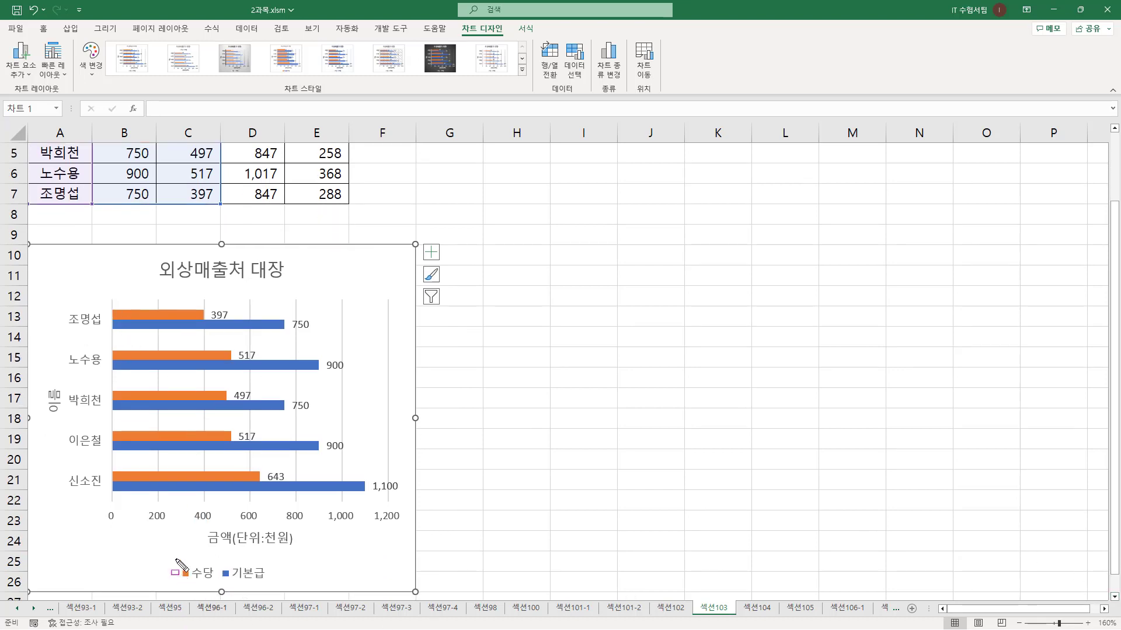
left_click_drag(174, 565, 278, 583)
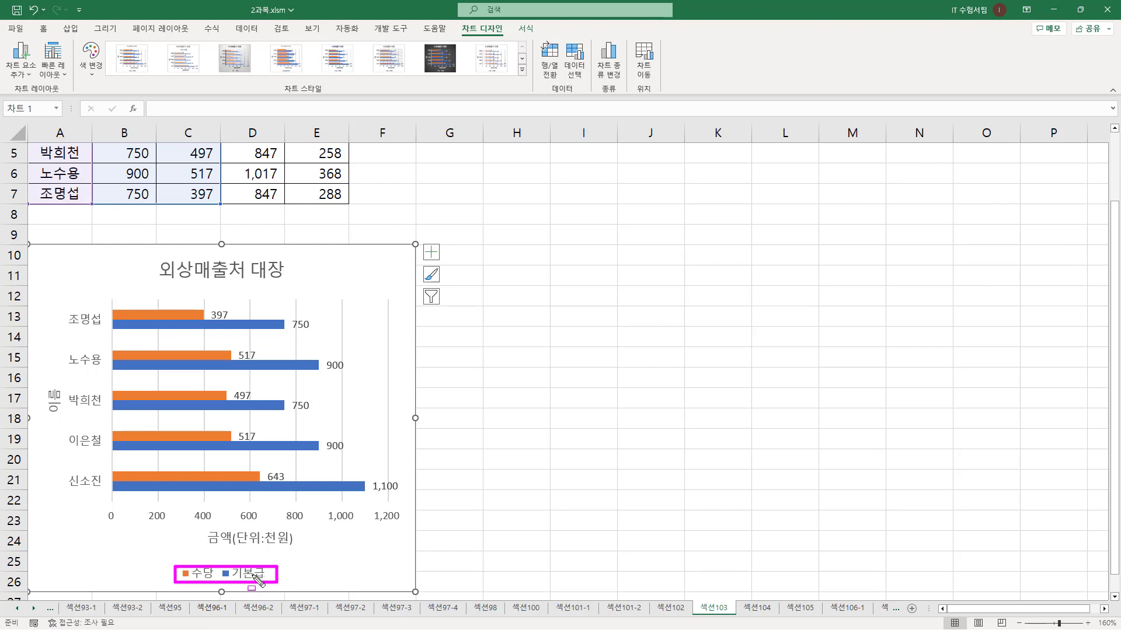
key("Escape")
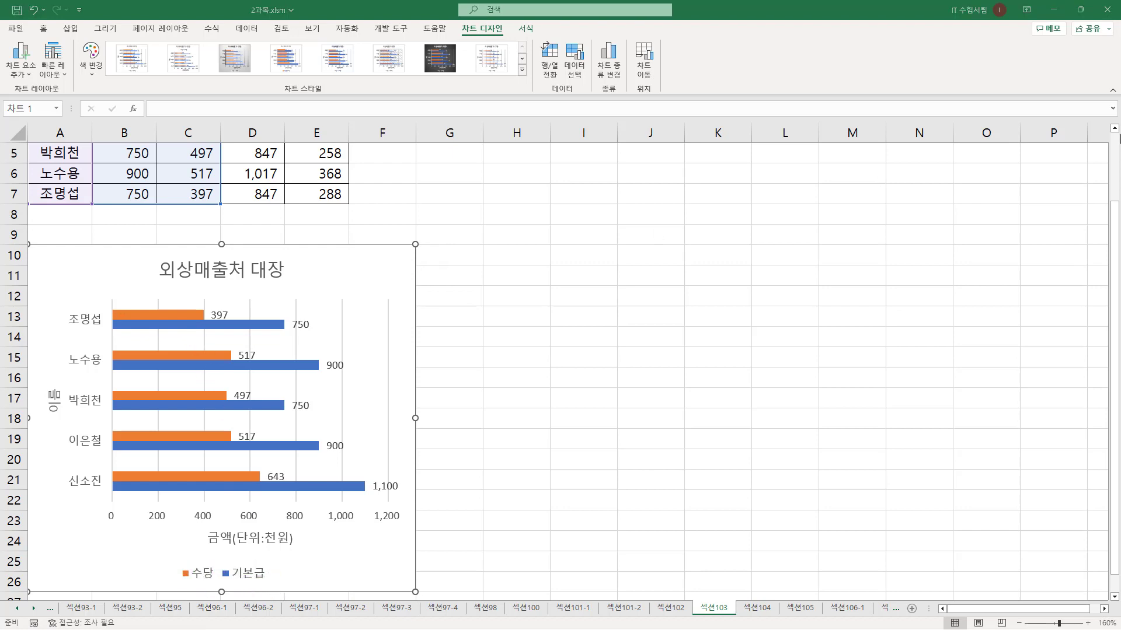
left_click(1115, 130)
left_click(1115, 130)
left_click(1115, 130)
left_click(1115, 130)
key("ctrl+2")
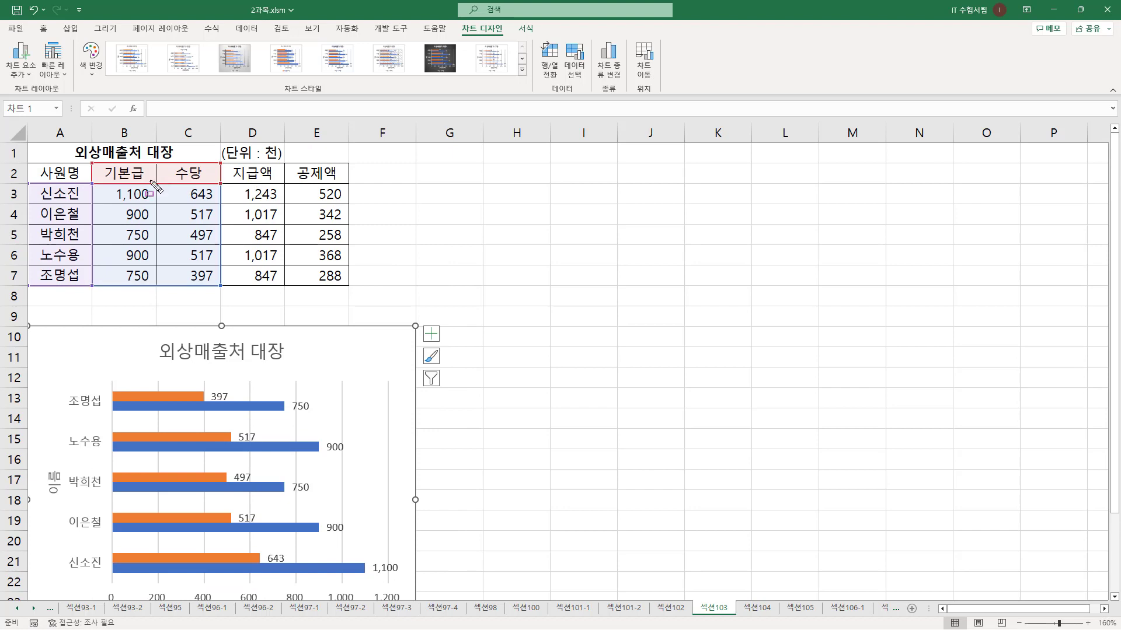
mouse_move(100, 163)
left_mouse_down()
mouse_move(114, 251)
mouse_move(166, 289)
mouse_move(214, 286)
left_mouse_up()
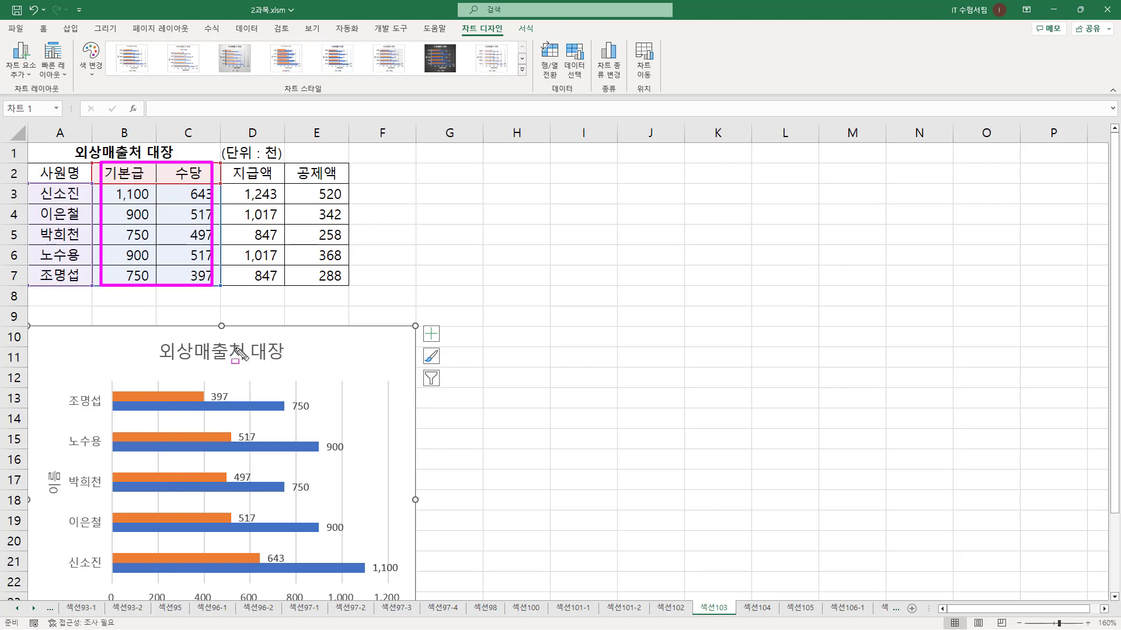
mouse_move(230, 163)
left_mouse_down()
mouse_move(286, 274)
mouse_move(352, 291)
left_mouse_up()
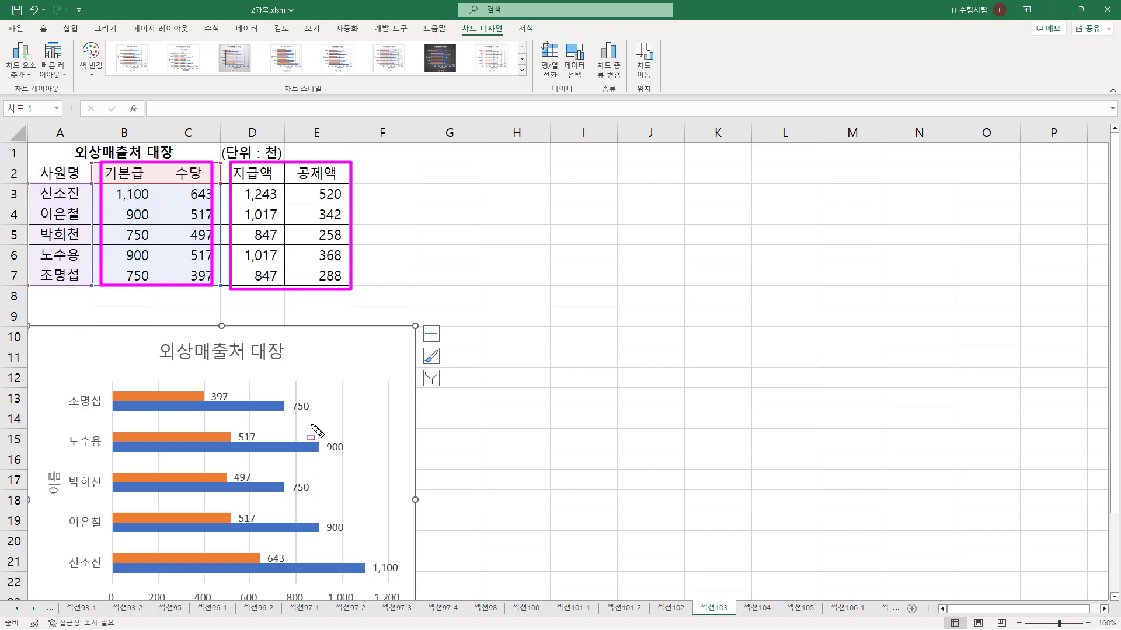
key("Escape")
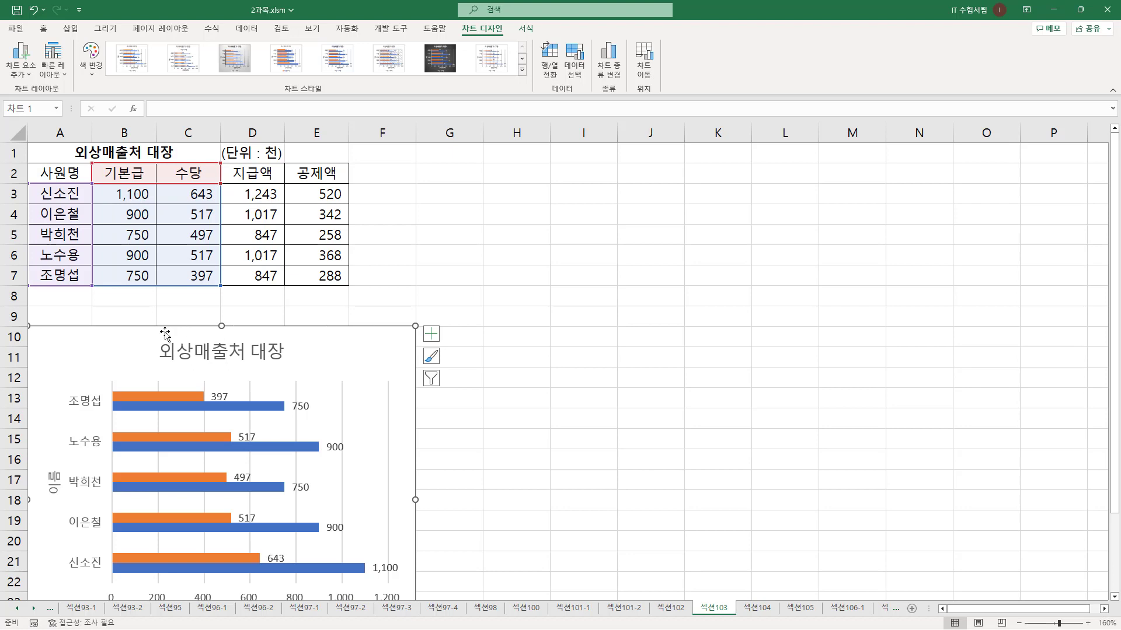
right_click(362, 338)
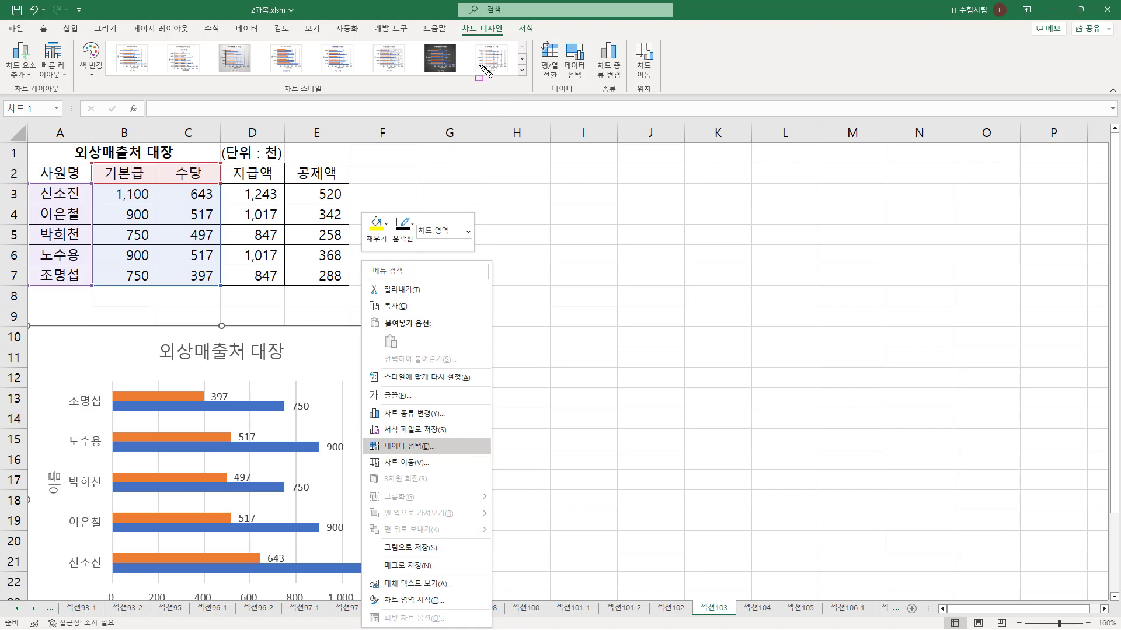
left_click_drag(457, 21, 506, 35)
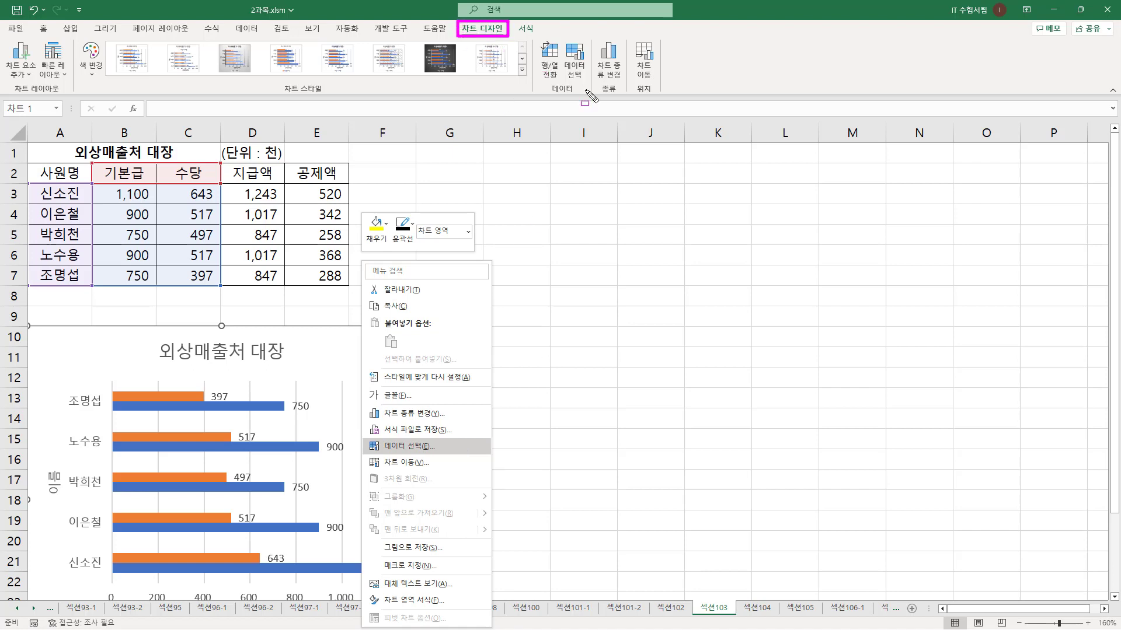
left_click_drag(536, 98, 583, 98)
left_click_drag(560, 38, 591, 83)
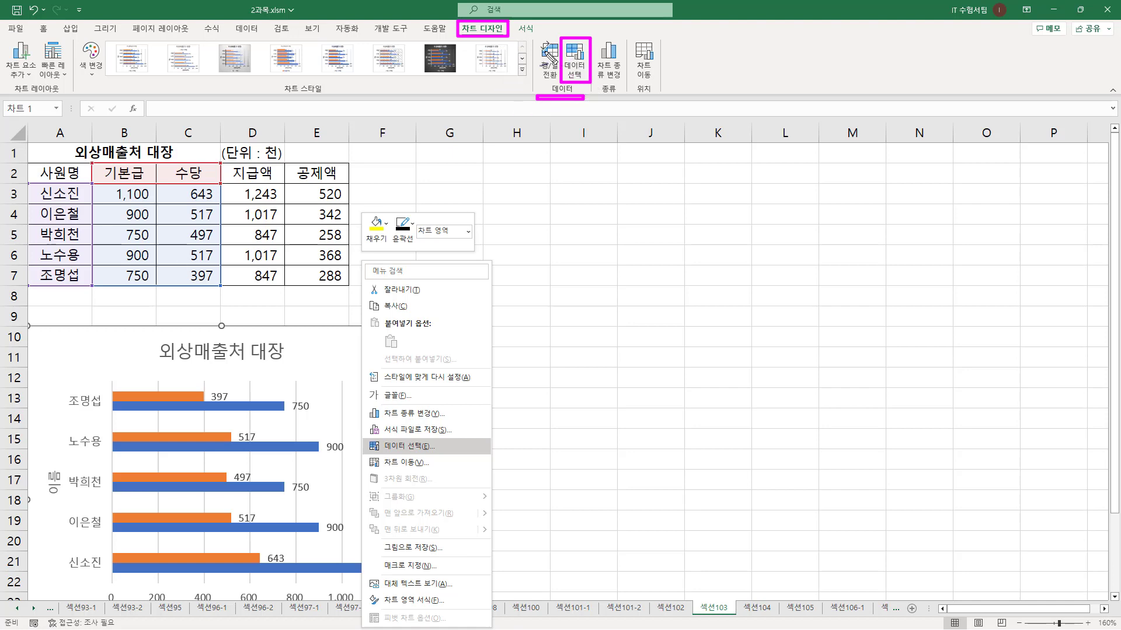
mouse_move(578, 30)
left_mouse_down()
mouse_move(589, 46)
mouse_move(606, 28)
left_mouse_up()
left_click_drag(435, 445, 458, 425)
key("Escape")
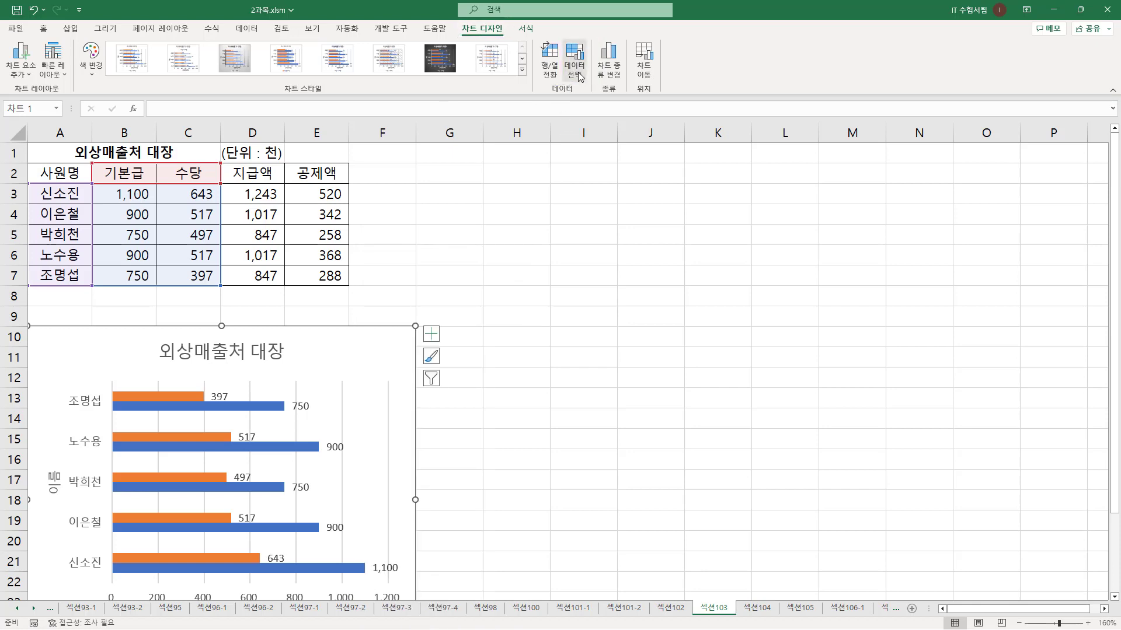
- Open the chart's source data selection (데이터 원본 선택) and place the dialog beside the table
left_click(575, 69)
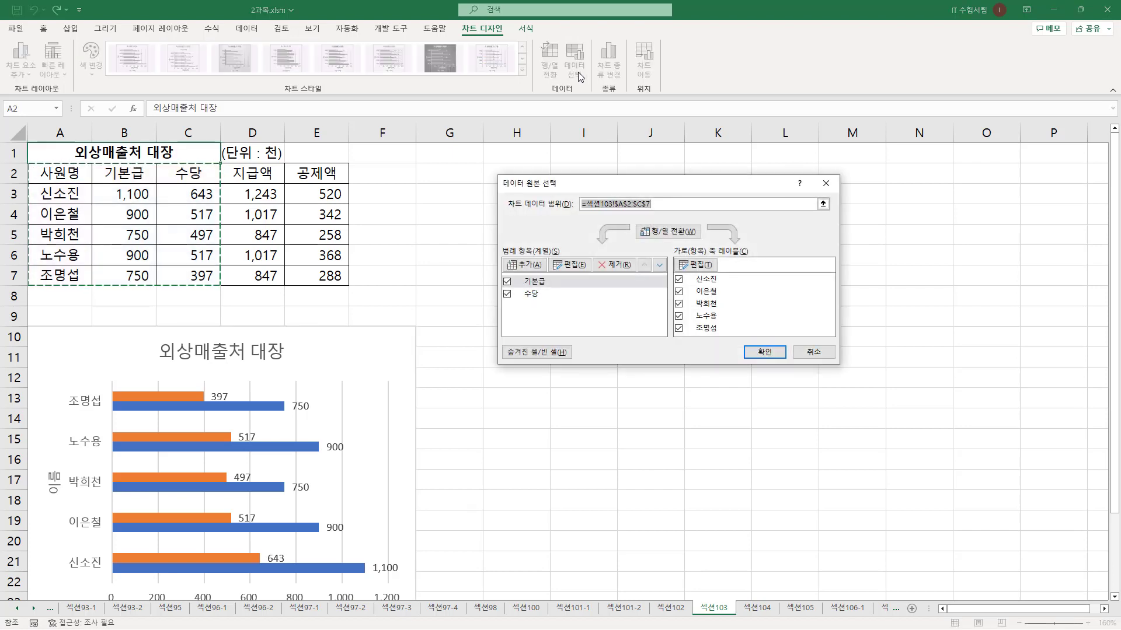
left_click_drag(572, 186, 498, 184)
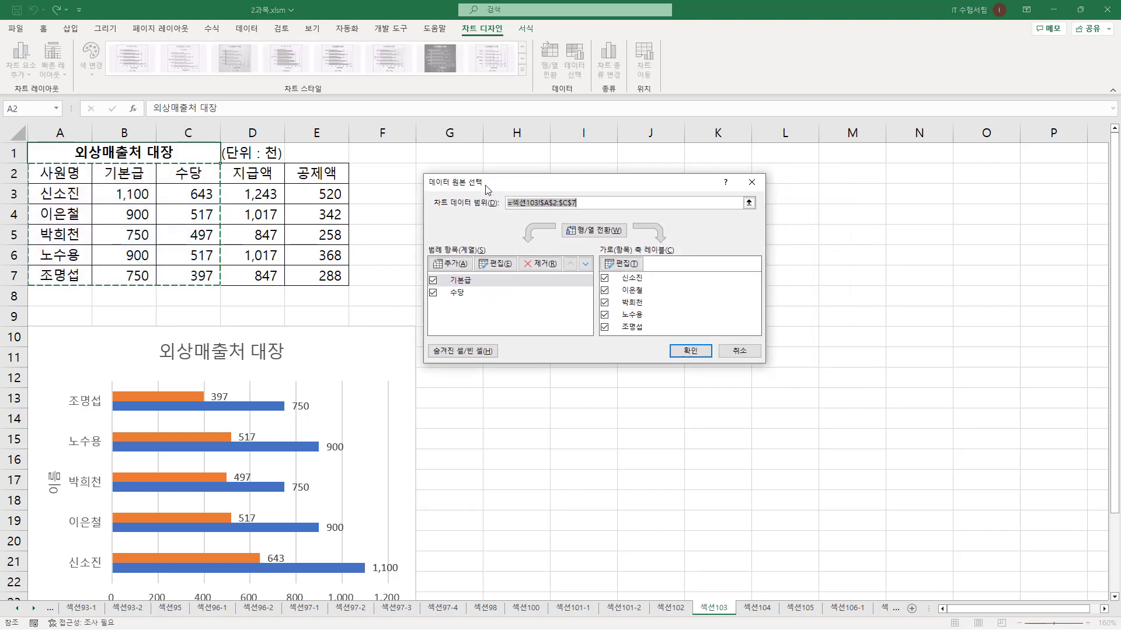
mouse_move(422, 174)
left_mouse_down()
mouse_move(496, 365)
mouse_move(770, 363)
left_mouse_up()
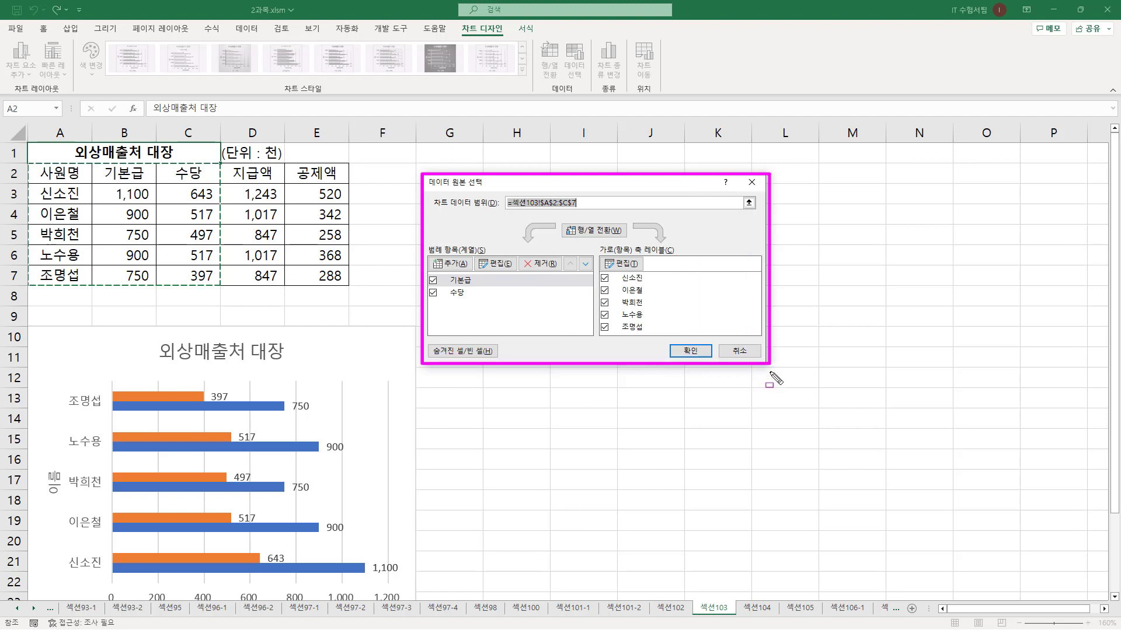
left_click_drag(429, 212, 592, 212)
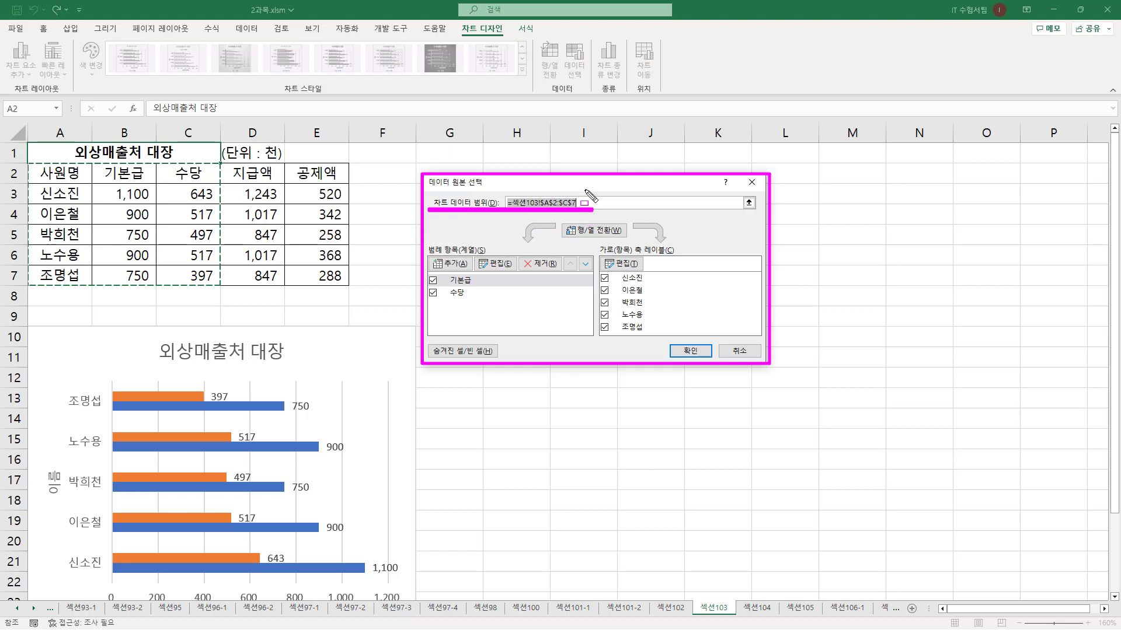
mouse_move(29, 164)
left_mouse_down()
mouse_move(65, 274)
mouse_move(218, 286)
left_mouse_up()
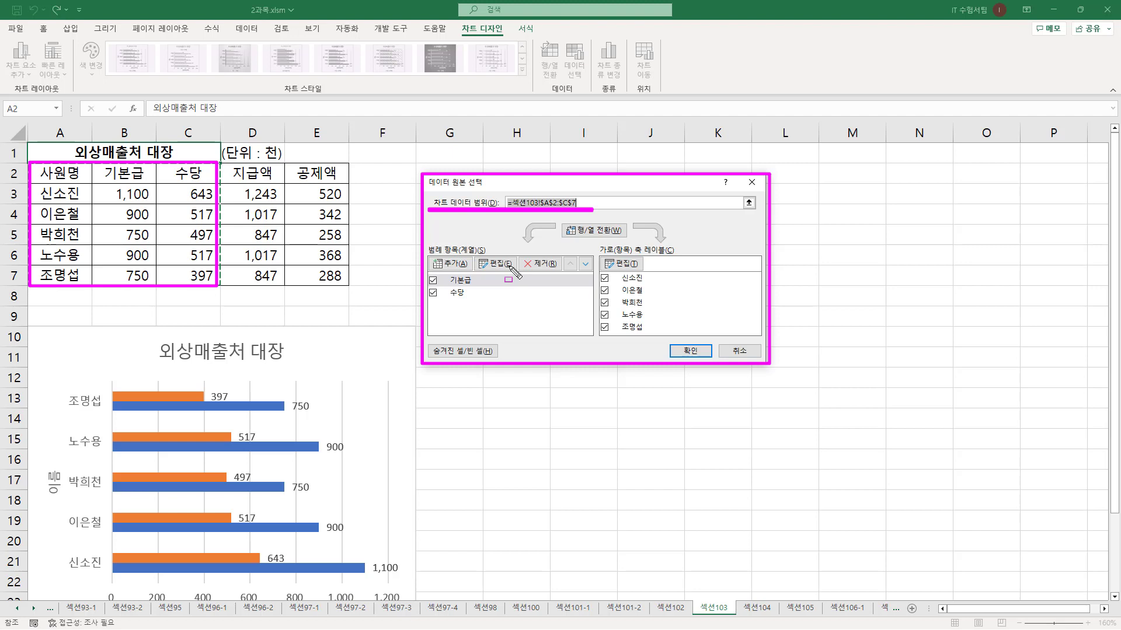
mouse_move(429, 242)
left_mouse_down()
mouse_move(485, 282)
mouse_move(567, 273)
left_mouse_up()
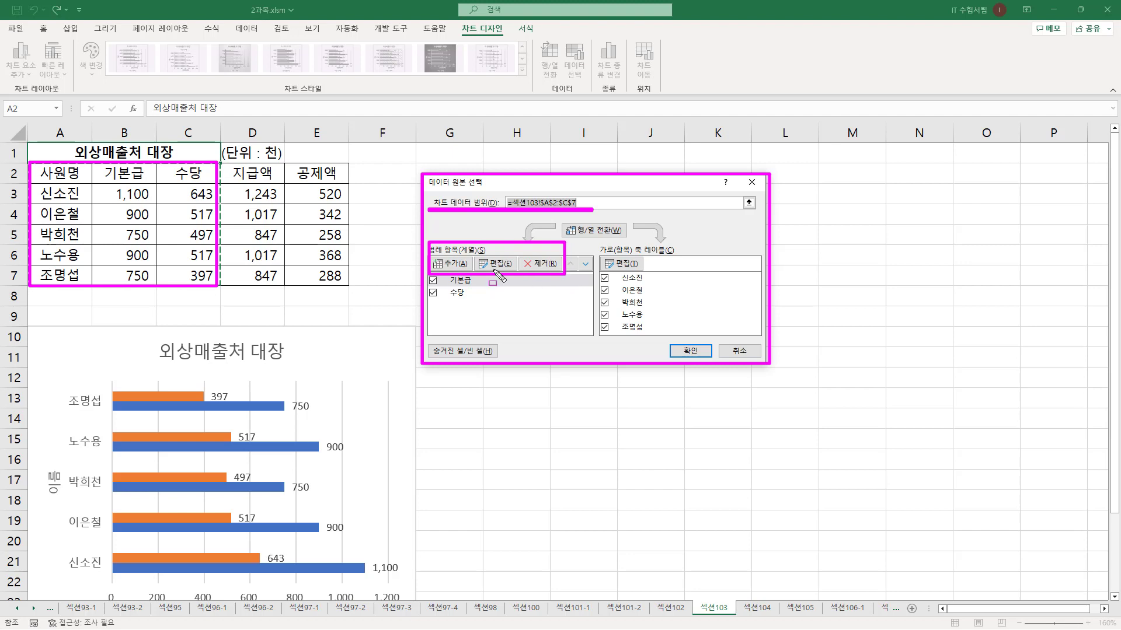
left_click_drag(565, 253, 594, 272)
mouse_move(600, 241)
left_mouse_down()
mouse_move(628, 269)
mouse_move(680, 270)
left_mouse_up()
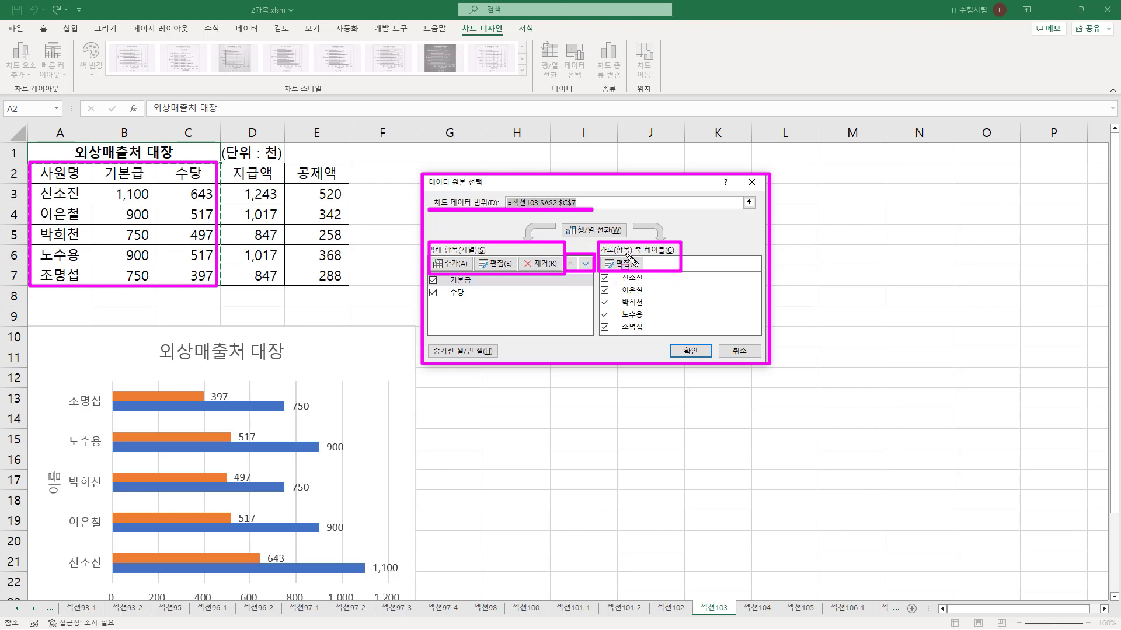
mouse_move(561, 219)
left_mouse_down()
mouse_move(588, 238)
mouse_move(628, 240)
left_mouse_up()
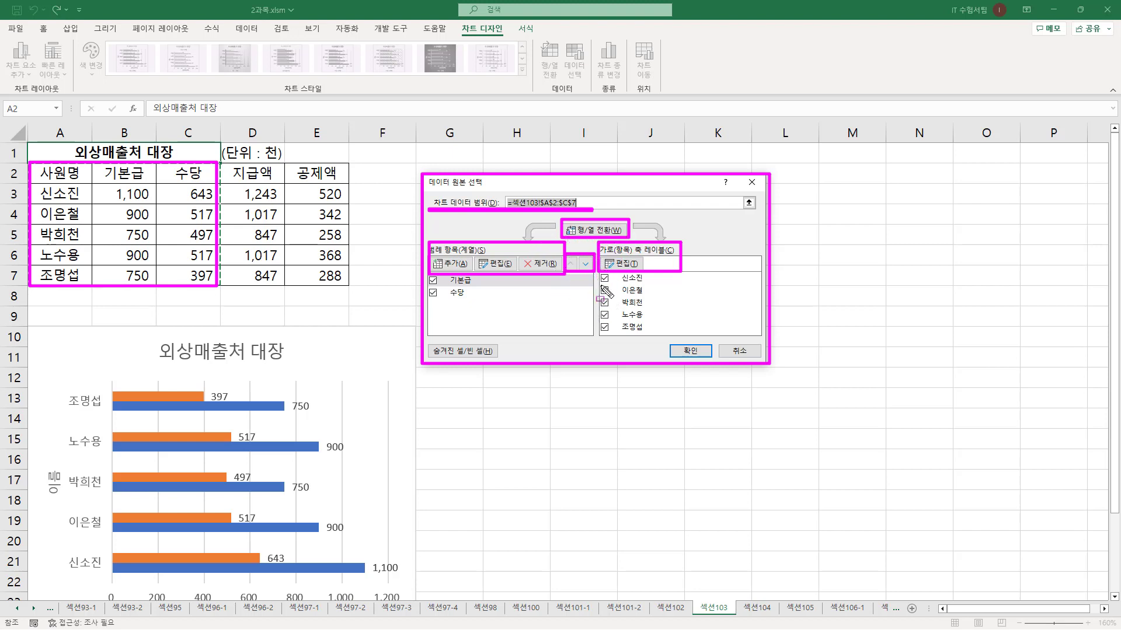
key("Escape")
key("ctrl+2")
mouse_move(38, 168)
left_mouse_down()
mouse_move(53, 199)
mouse_move(217, 277)
left_mouse_up()
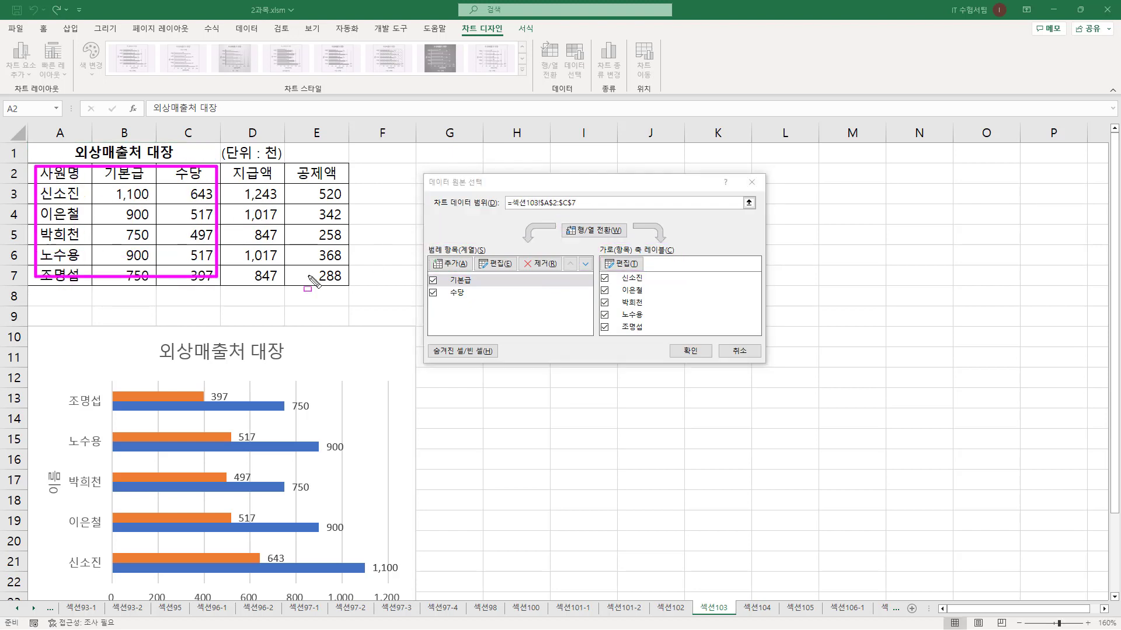
mouse_move(505, 210)
left_mouse_down()
mouse_move(514, 224)
mouse_move(591, 223)
mouse_move(589, 192)
left_mouse_up()
key("Escape")
- Extend the chart's data range to A2:E7 so it includes the 지급액 and 공제액 columns, and apply it
left_click(749, 203)
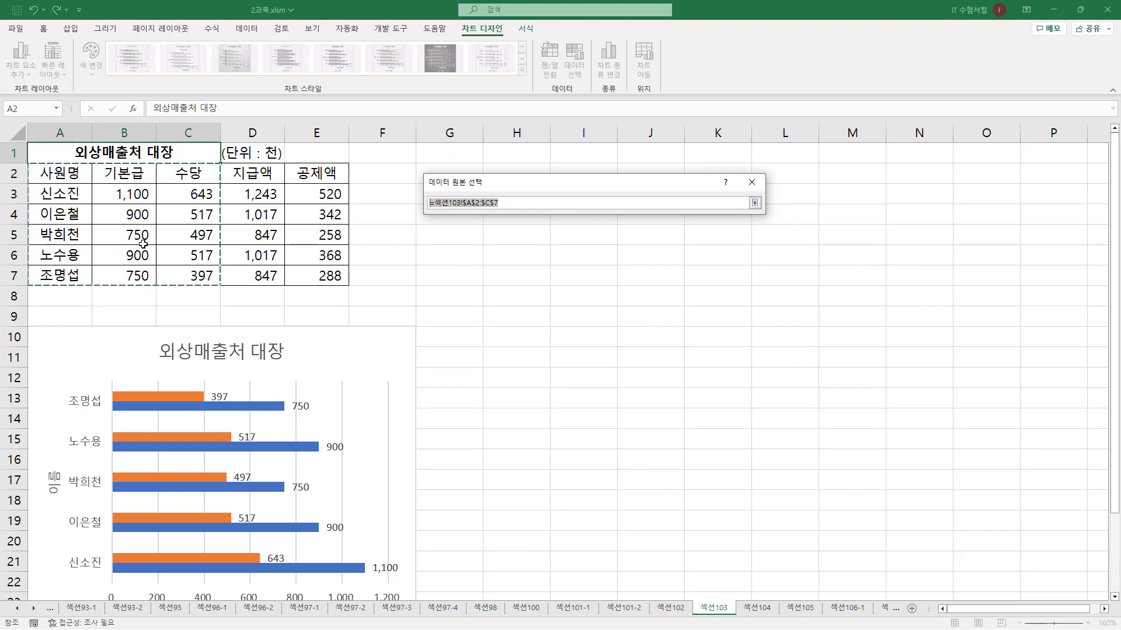
mouse_move(57, 180)
left_mouse_down()
mouse_move(274, 242)
mouse_move(350, 287)
left_mouse_up()
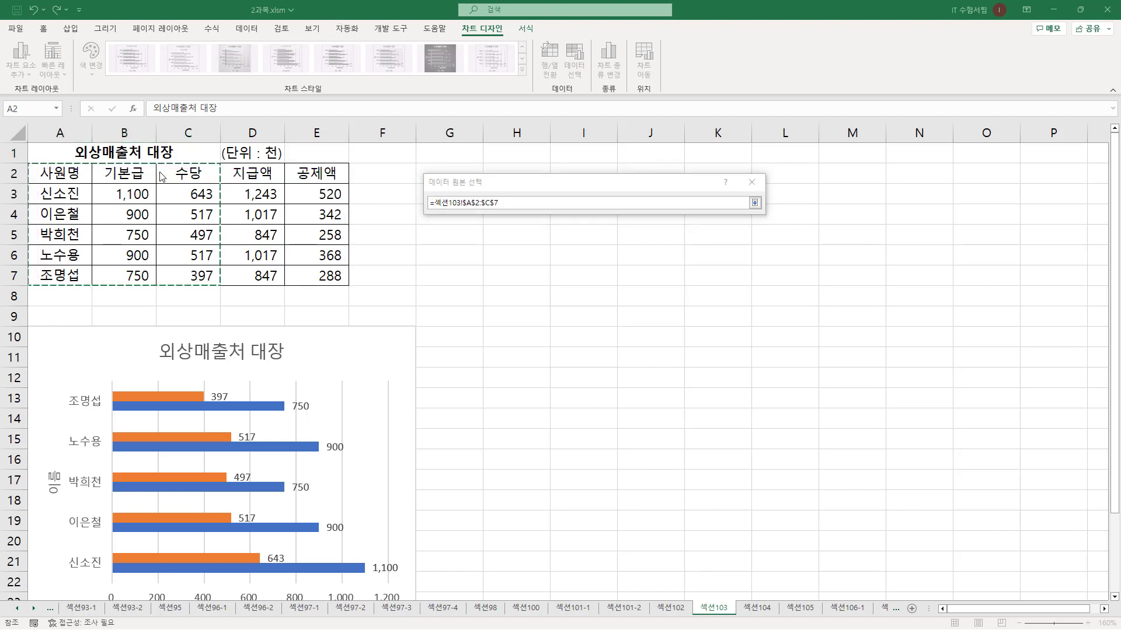
left_click(66, 173)
mouse_move(66, 174)
left_mouse_down()
mouse_move(308, 255)
mouse_move(317, 275)
left_mouse_up()
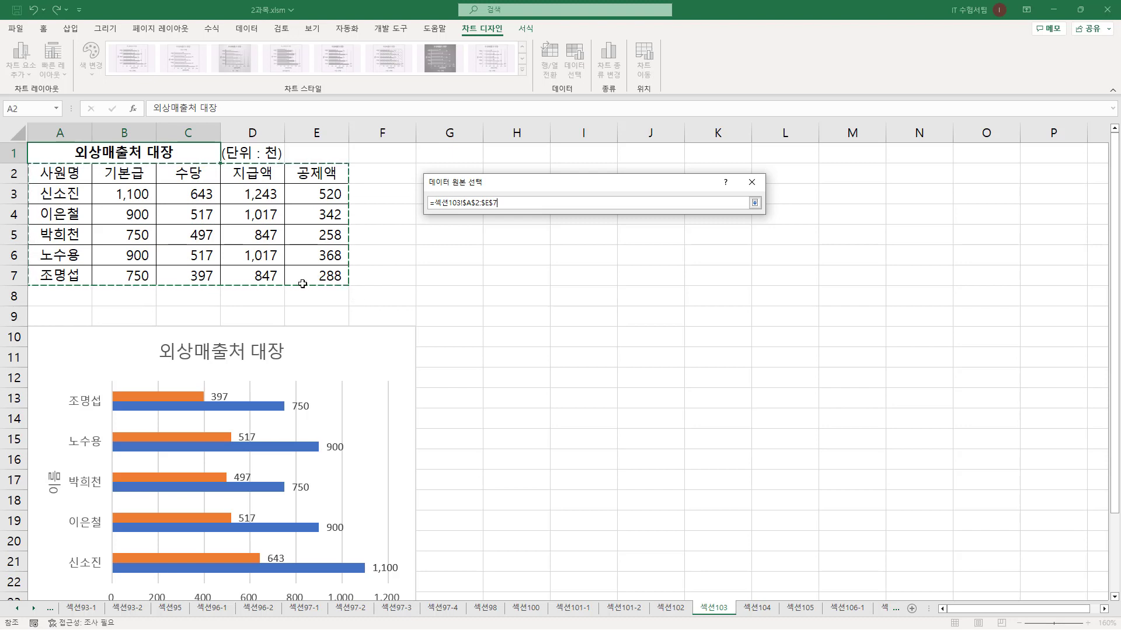
left_click_drag(35, 167, 344, 284)
left_click_drag(744, 195, 767, 213)
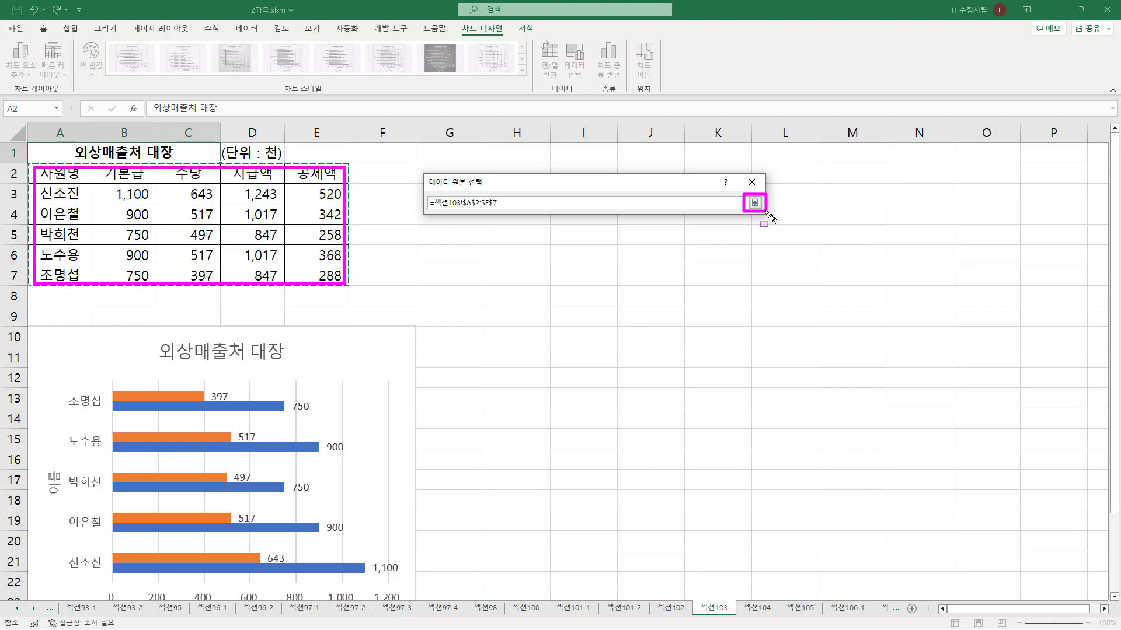
left_click(755, 203)
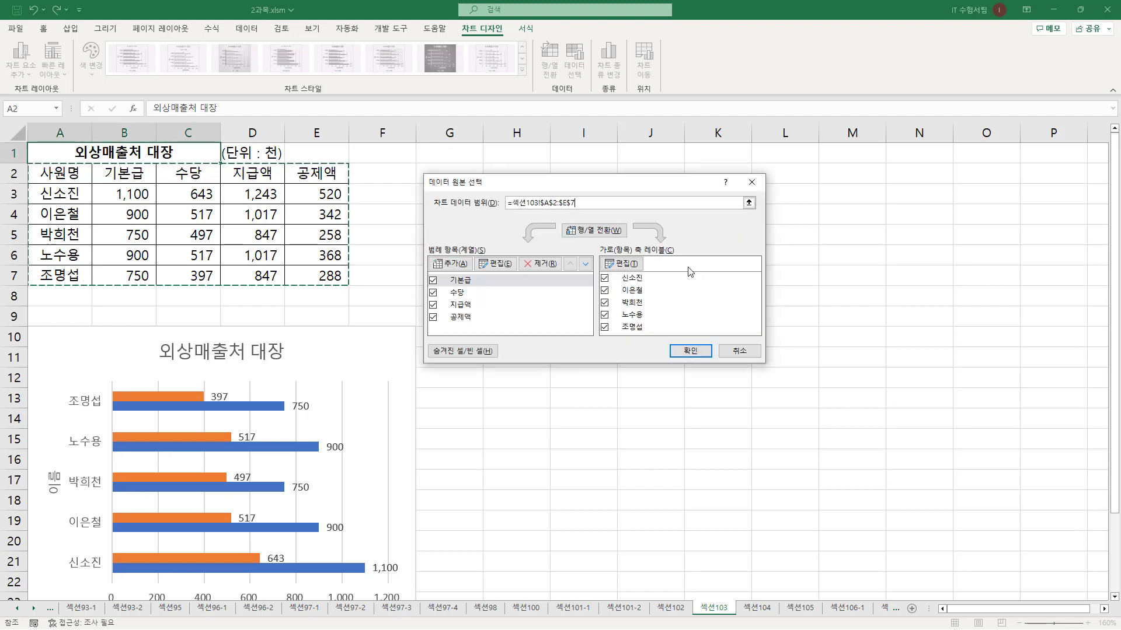
left_click_drag(429, 273, 494, 297)
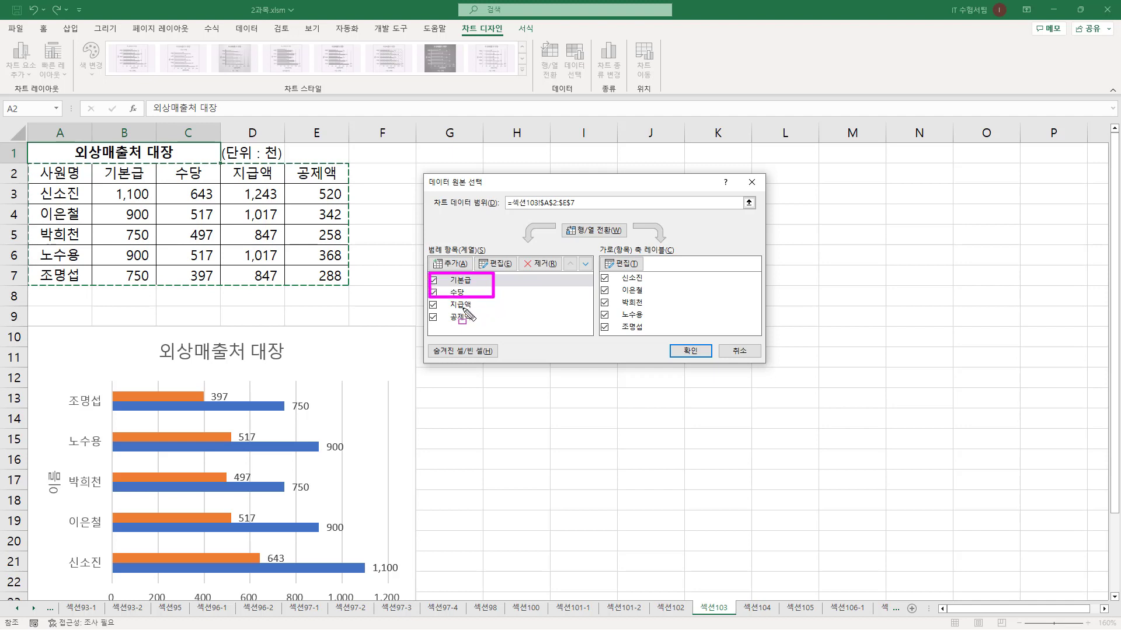
left_click_drag(421, 298, 483, 330)
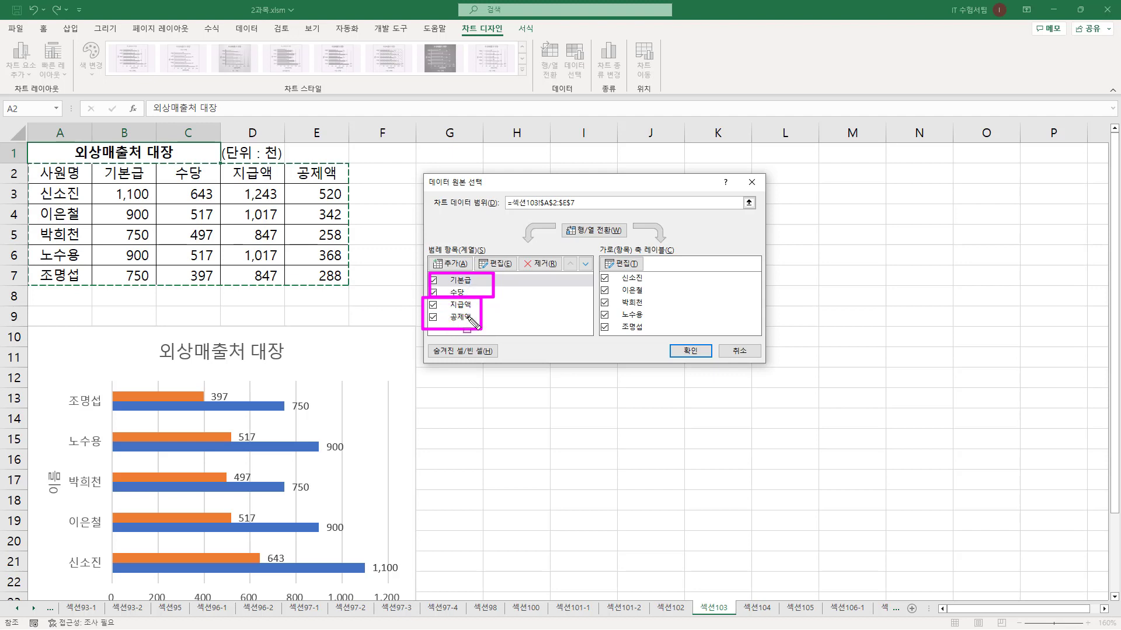
left_click_drag(669, 341, 712, 361)
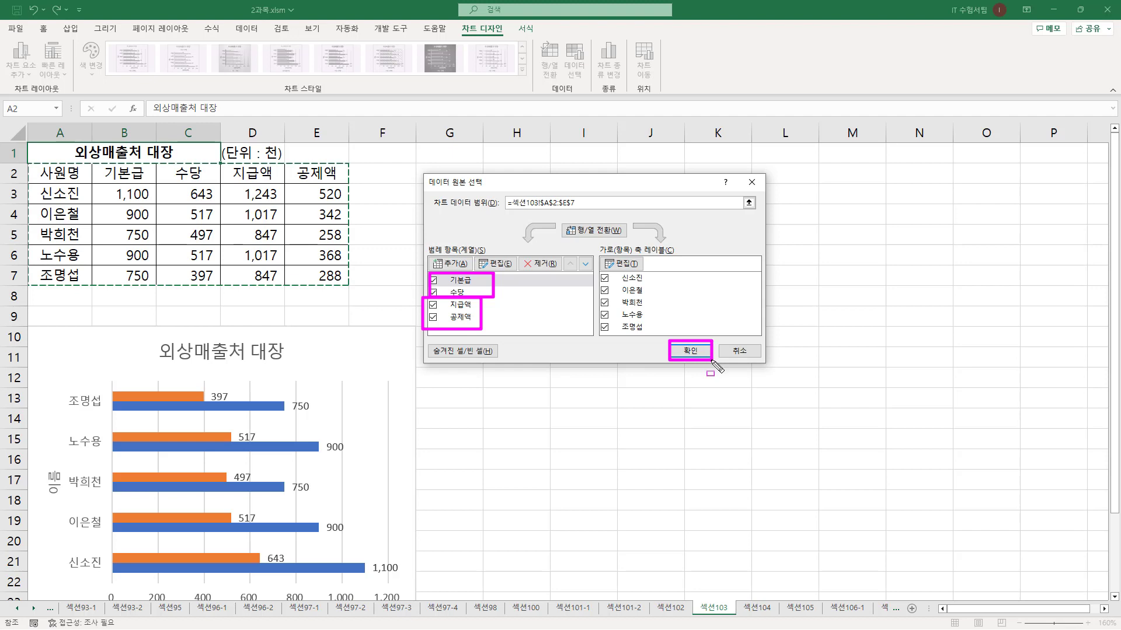
left_click(700, 354)
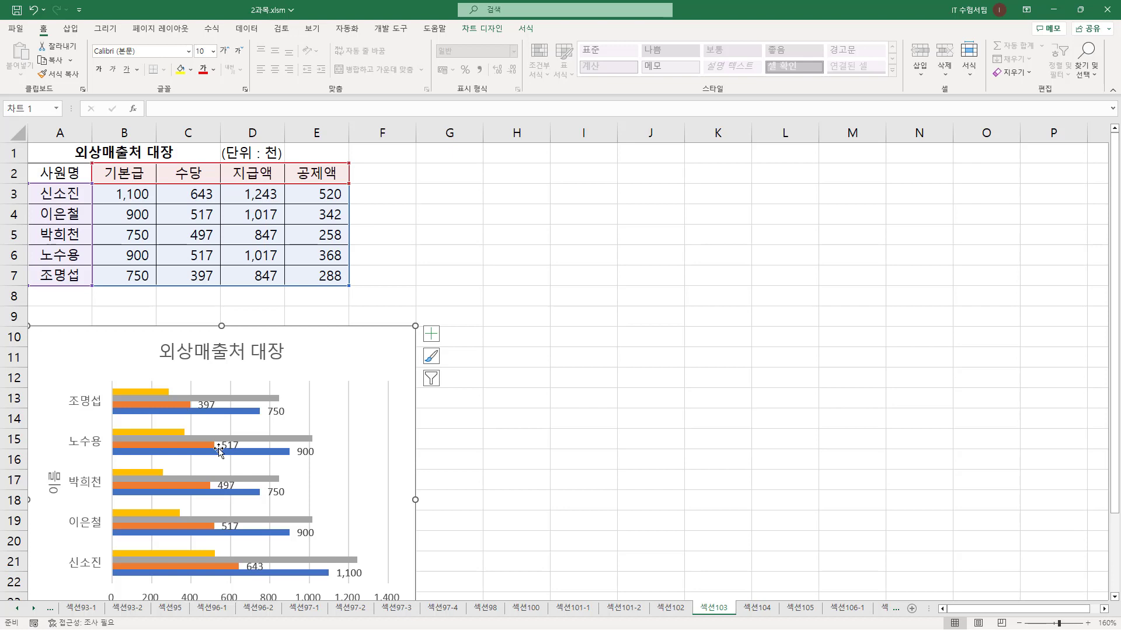
- Examine the bars and legend entries of the 외상매출처 대장 chart against the source table
mouse_move(106, 382)
left_mouse_down()
mouse_move(122, 402)
mouse_move(300, 420)
mouse_move(344, 540)
mouse_move(380, 587)
mouse_move(398, 574)
left_mouse_up()
key("Escape")
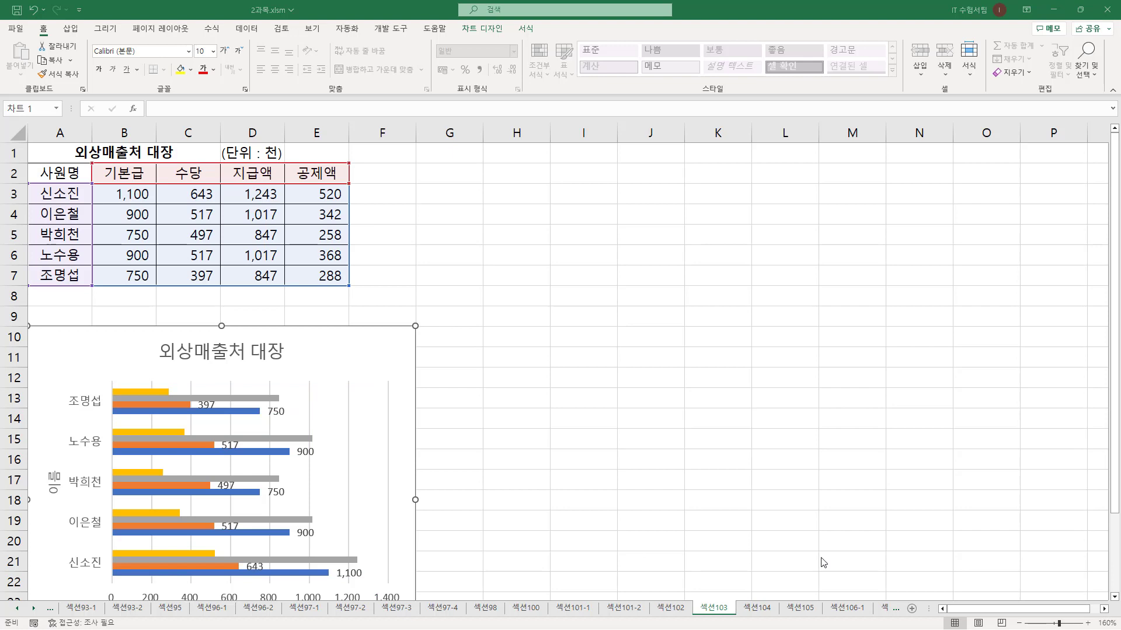
left_click(1115, 597)
left_click(1115, 597)
left_click(1115, 597)
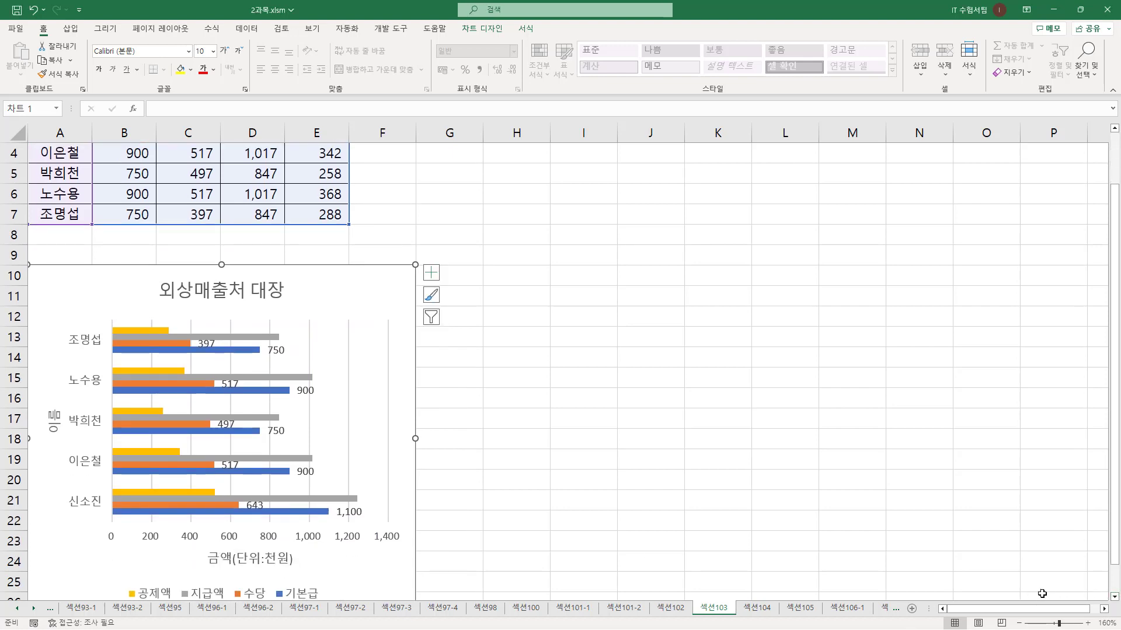
left_click(1114, 597)
left_click(1115, 597)
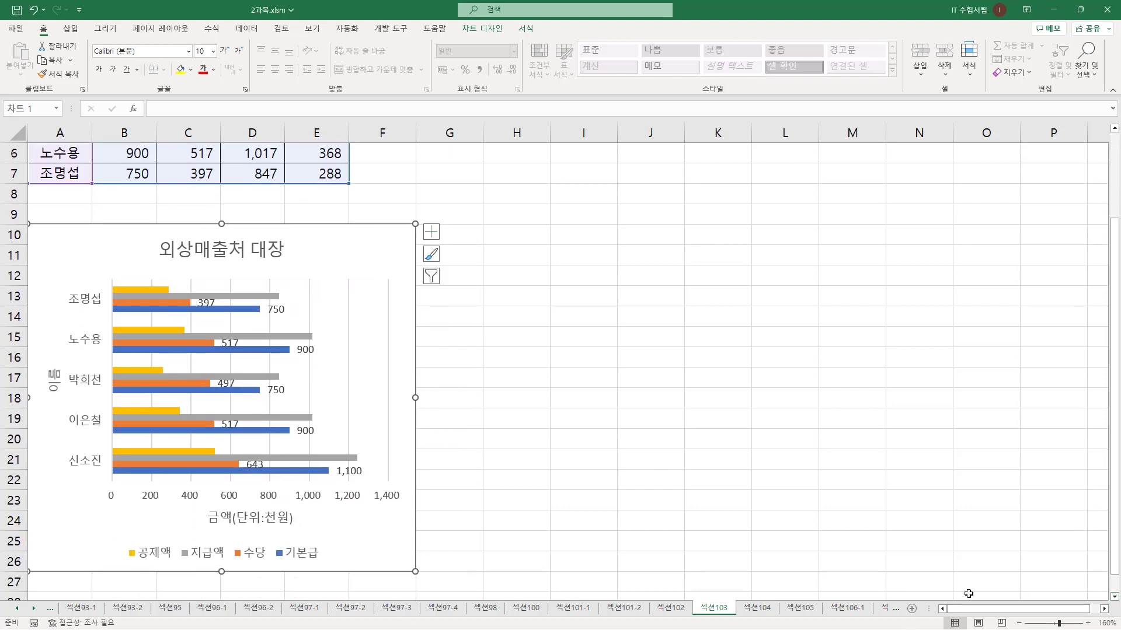
mouse_move(126, 543)
left_mouse_down()
mouse_move(220, 569)
mouse_move(329, 564)
left_mouse_up()
scroll(522, 258, "up", 2)
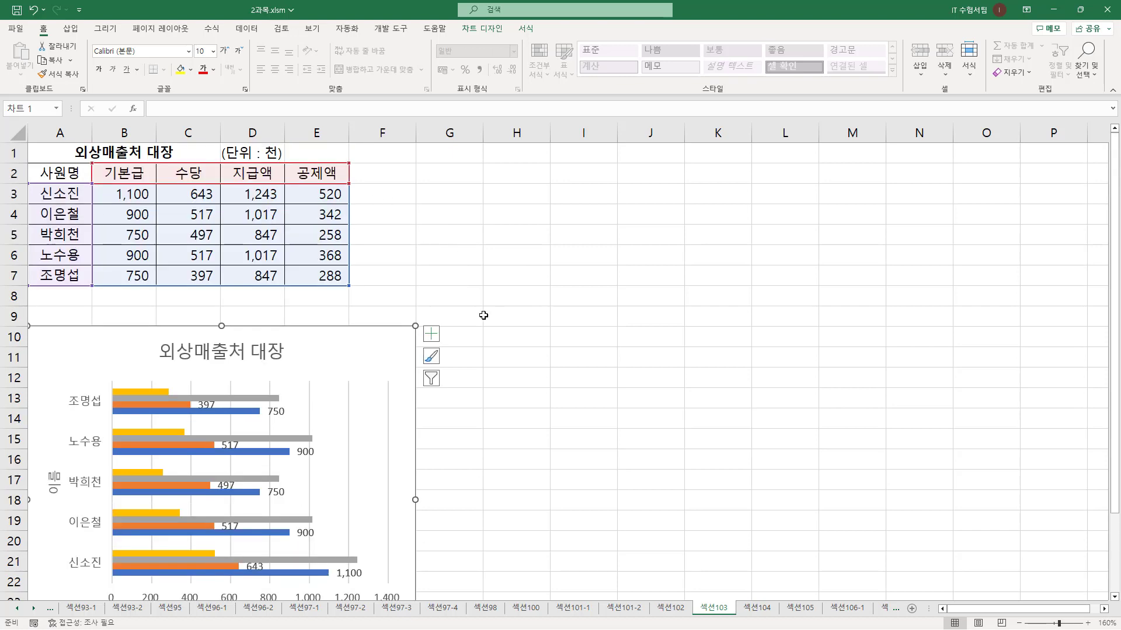
- Reset the chart's data range to A2:C7 through its data selection and apply it
right_click(379, 340)
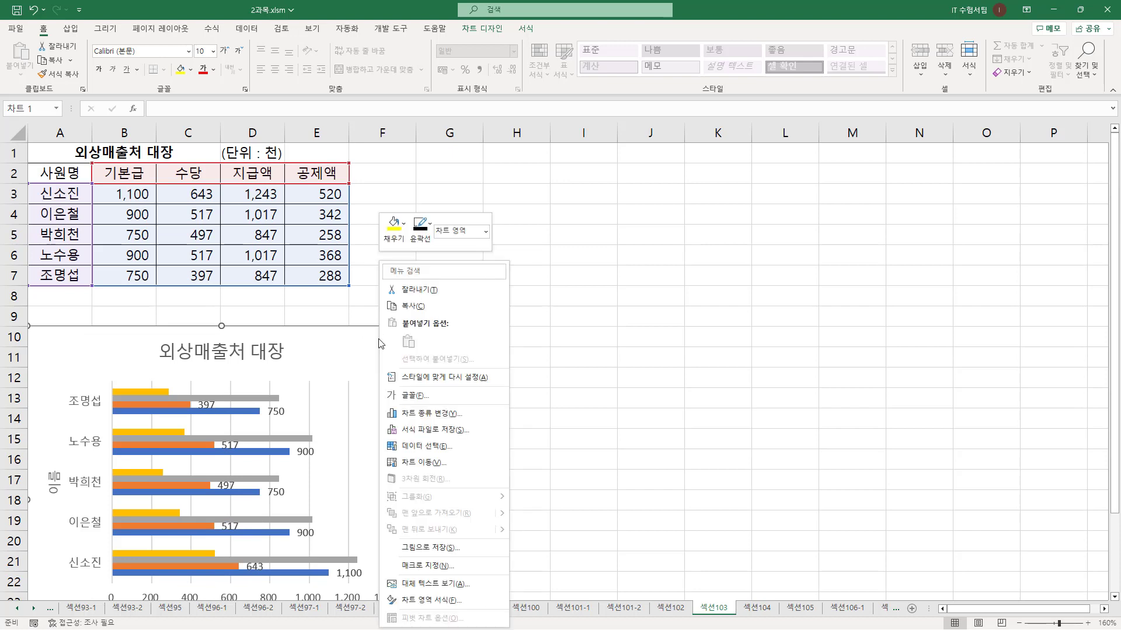
left_click(415, 448)
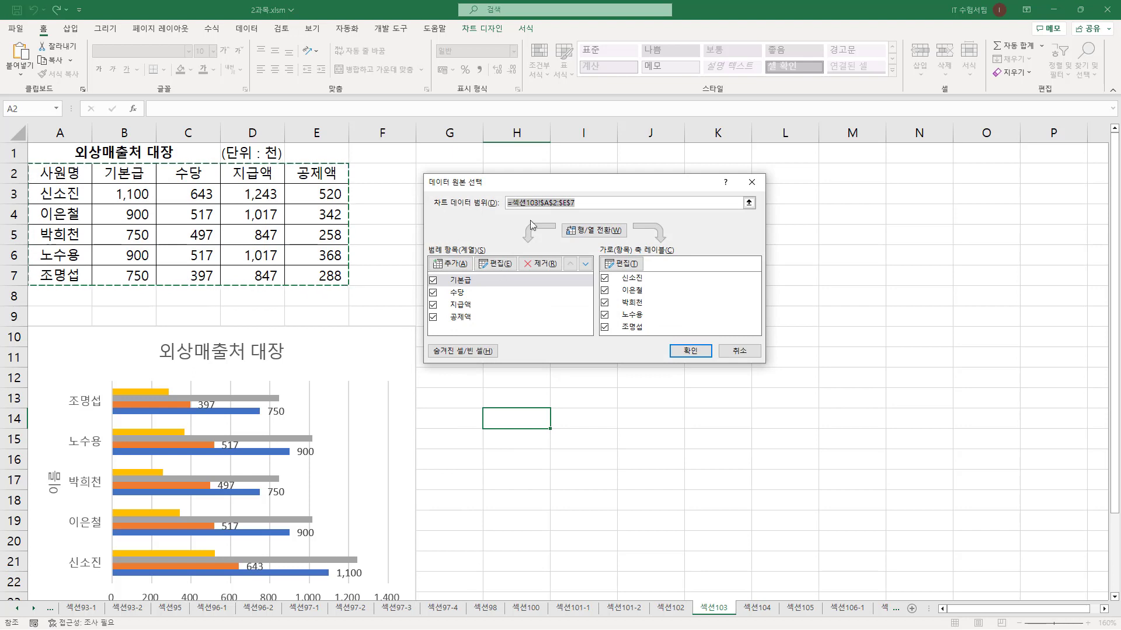
left_click_drag(78, 172, 194, 288)
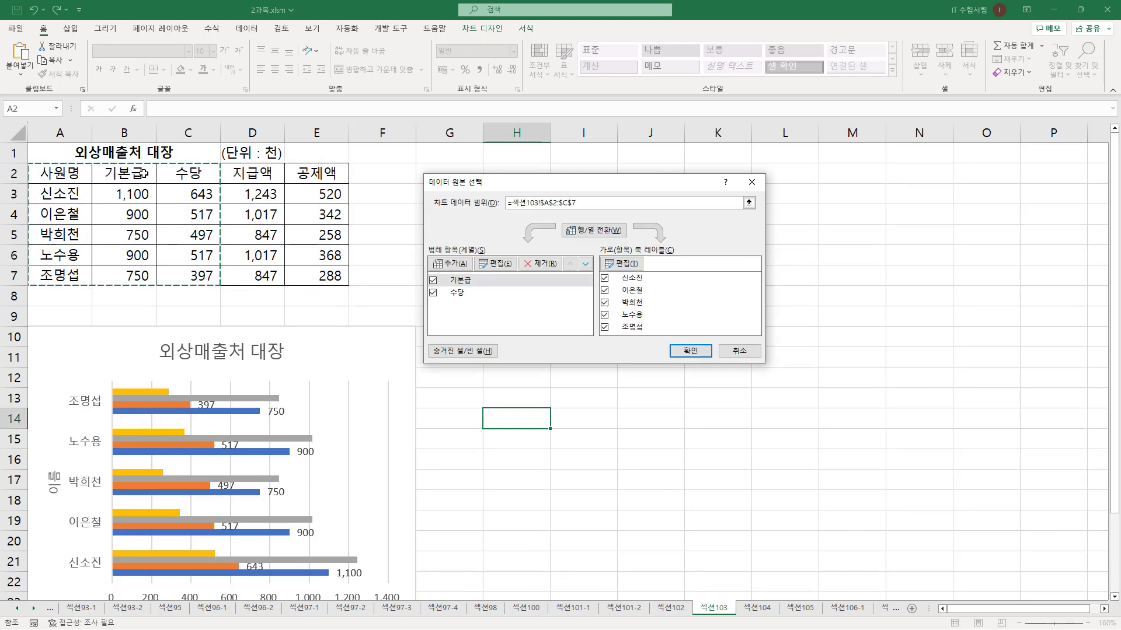
left_click(691, 353)
- Add a new legend series in the chart's source data selection and take its name from the 지급액 header in D2
left_click(343, 332)
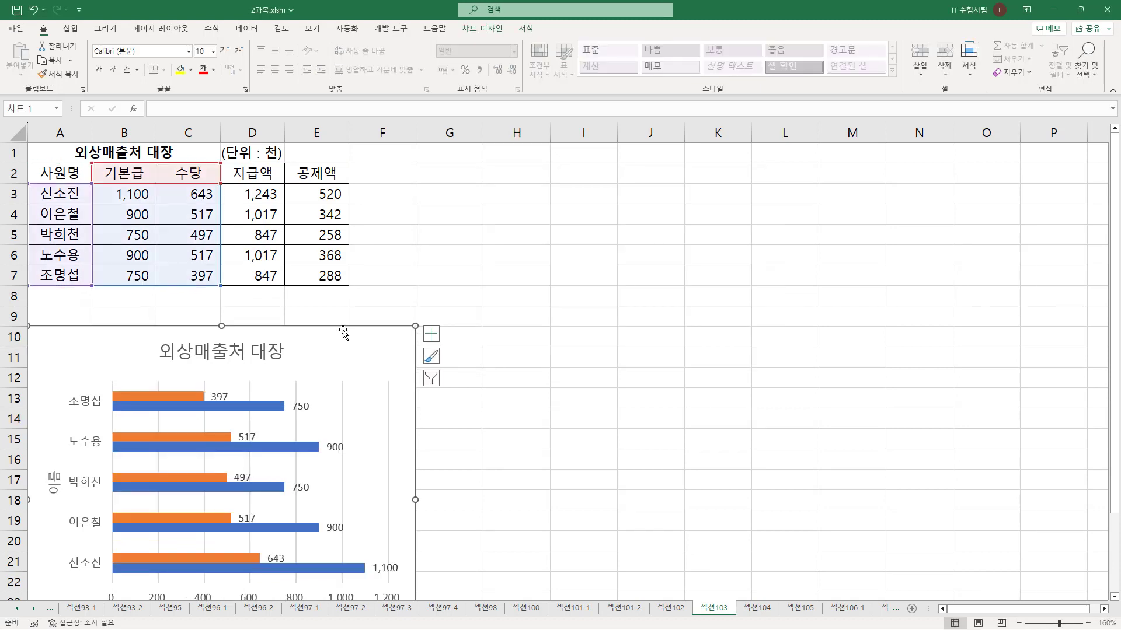
left_click(482, 28)
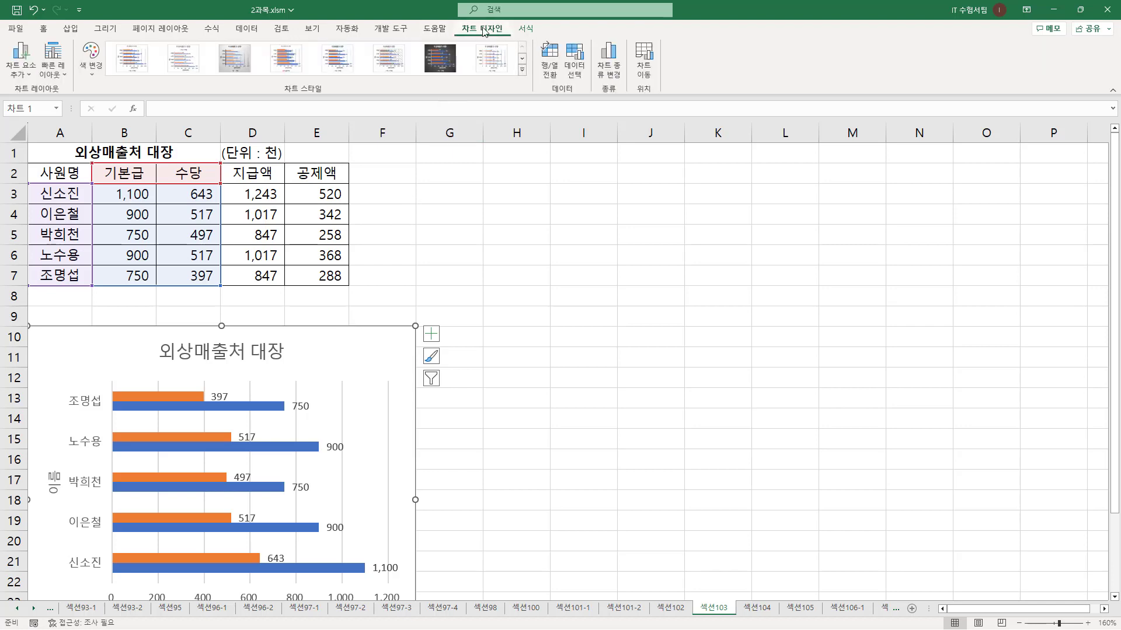
left_click(576, 69)
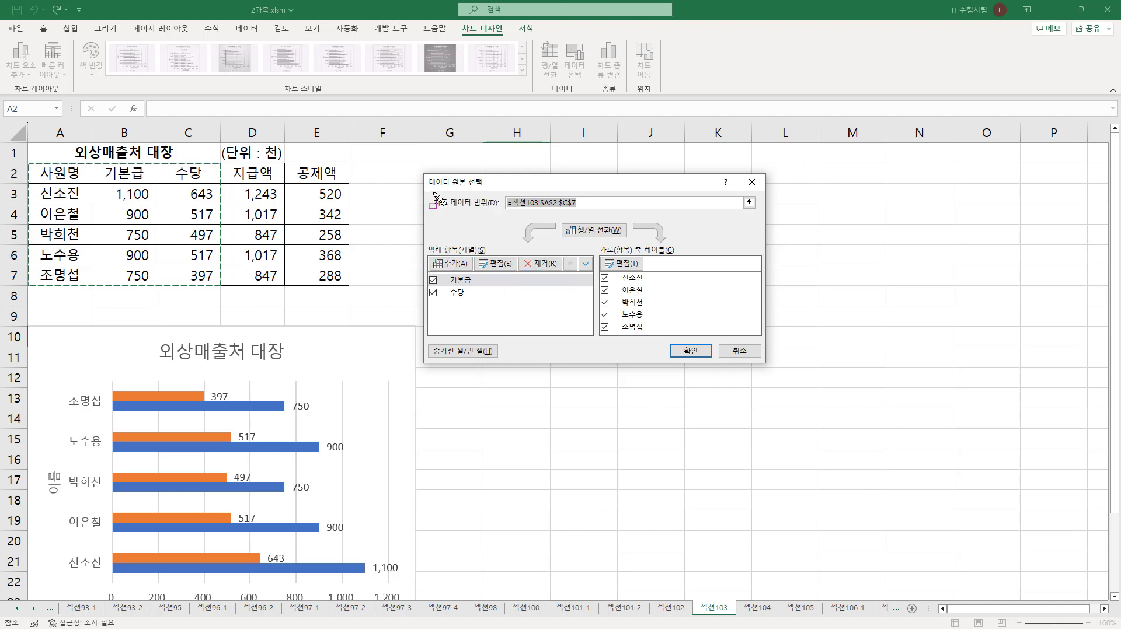
mouse_move(427, 192)
left_mouse_down()
mouse_move(584, 214)
mouse_move(763, 210)
left_mouse_up()
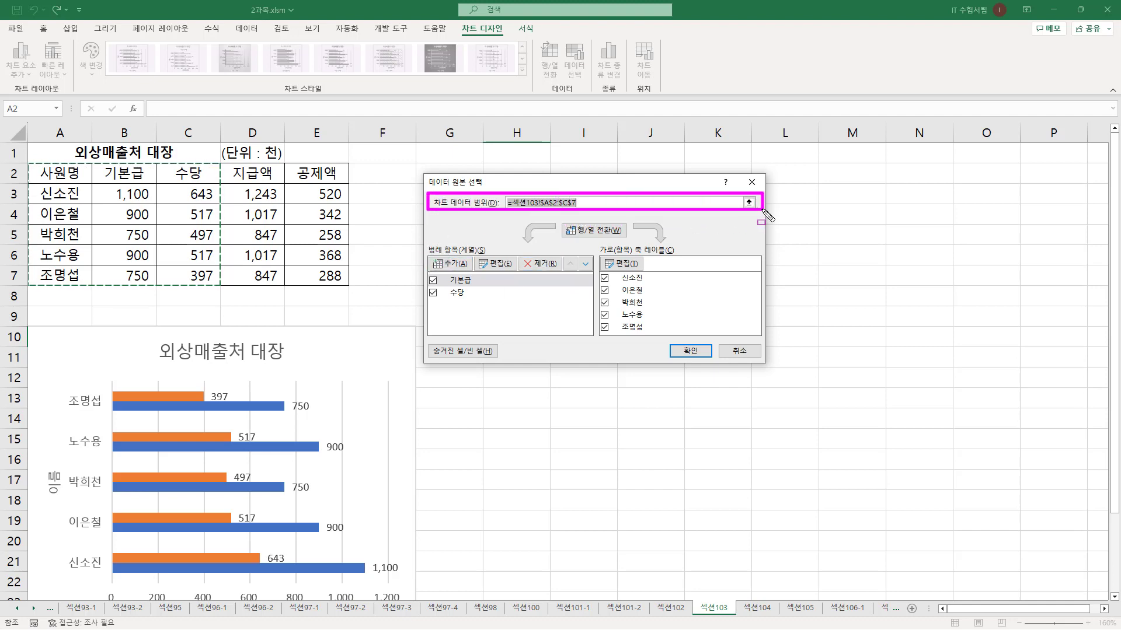
mouse_move(421, 247)
left_mouse_down()
mouse_move(441, 271)
mouse_move(475, 276)
left_mouse_up()
key("Escape")
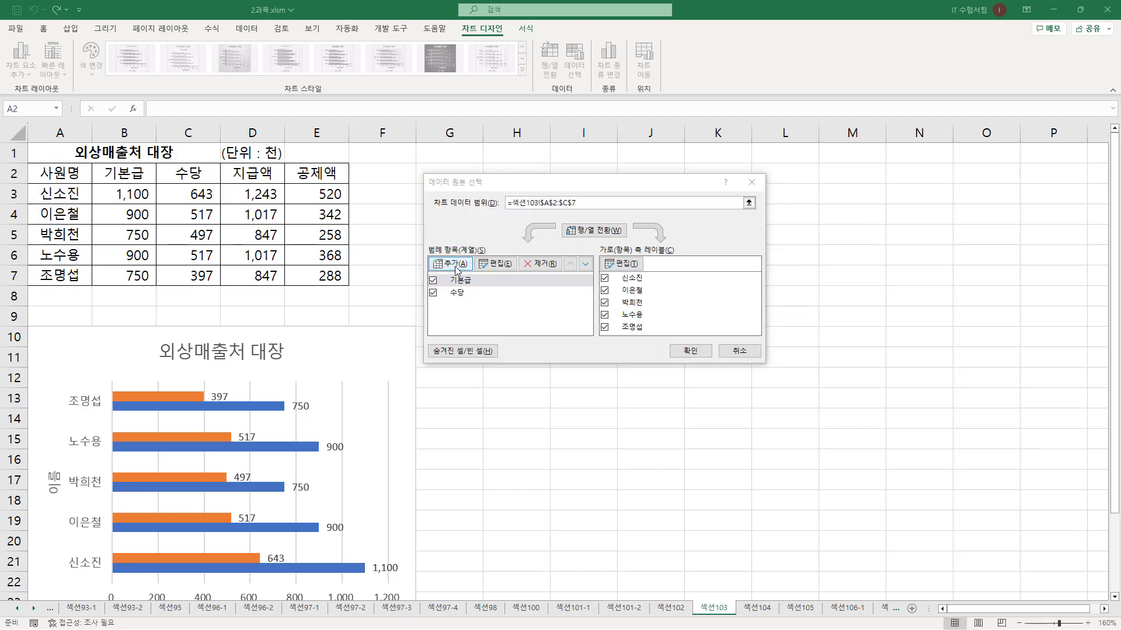
left_click(454, 265)
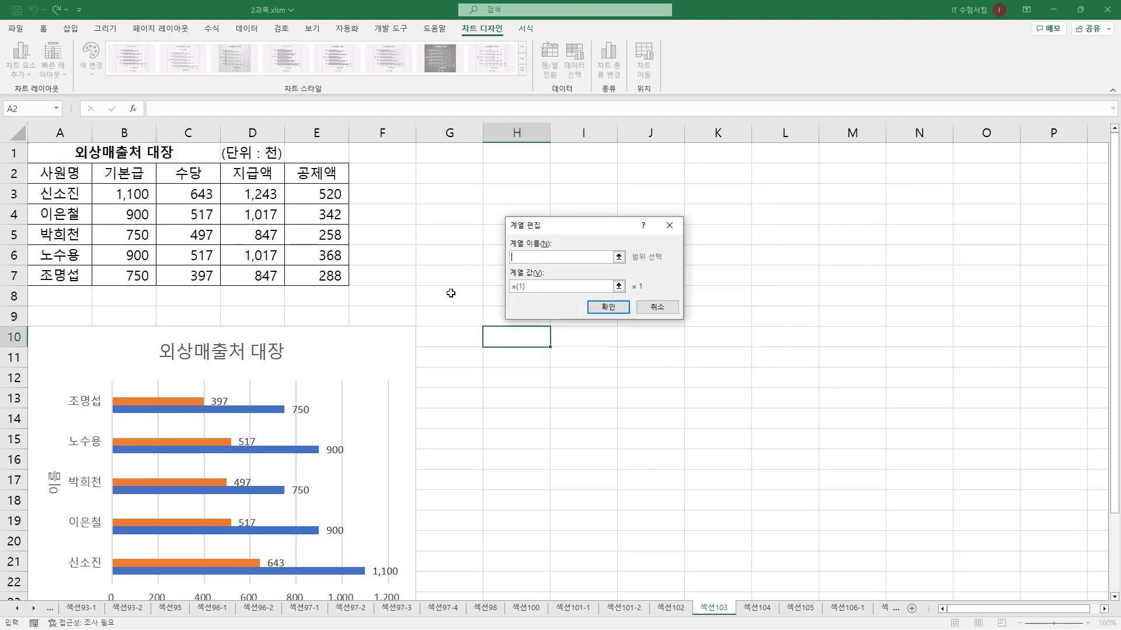
key("ctrl+2")
mouse_move(508, 236)
left_mouse_down()
mouse_move(551, 261)
mouse_move(553, 296)
left_mouse_up()
key("Escape")
left_click(539, 257)
left_click(250, 173)
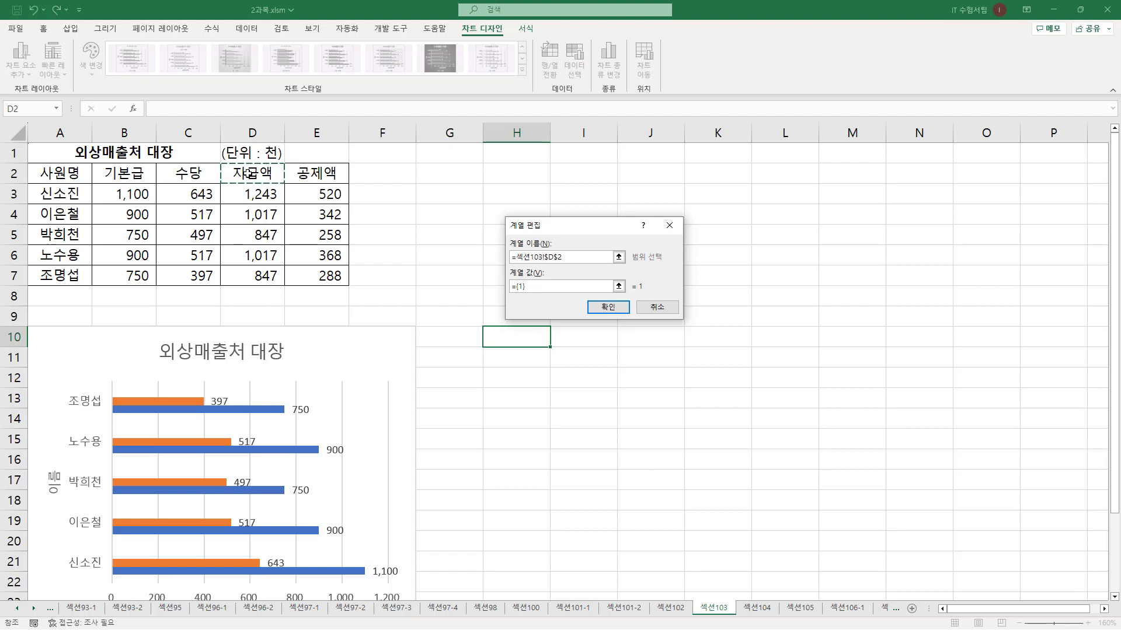
- Replace the default values of the 지급액 series with the range D3:D7 and confirm the series
left_click(536, 287)
key("End")
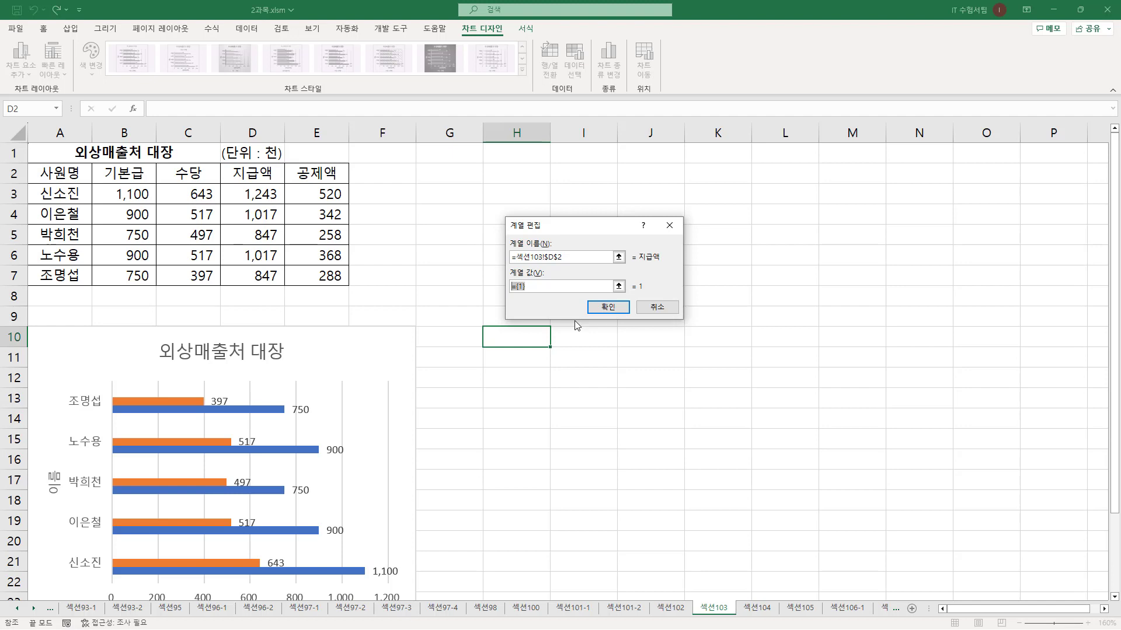
left_click(546, 290)
key("BackSpace")
key("BackSpace")
key("BackSpace")
left_click_drag(269, 201, 264, 271)
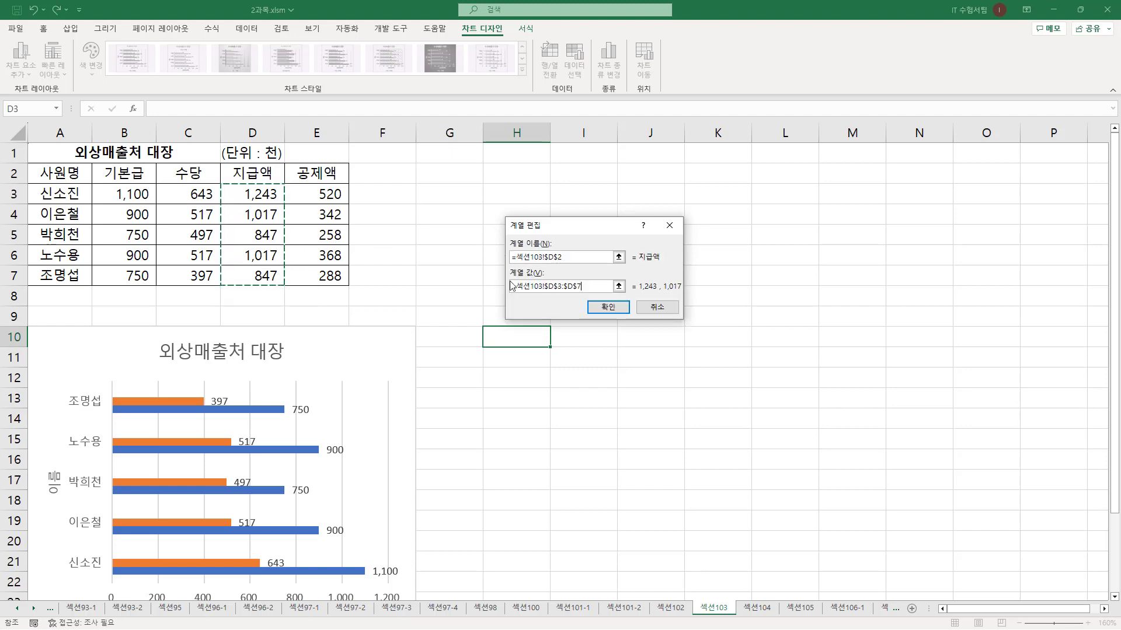
left_click(608, 308)
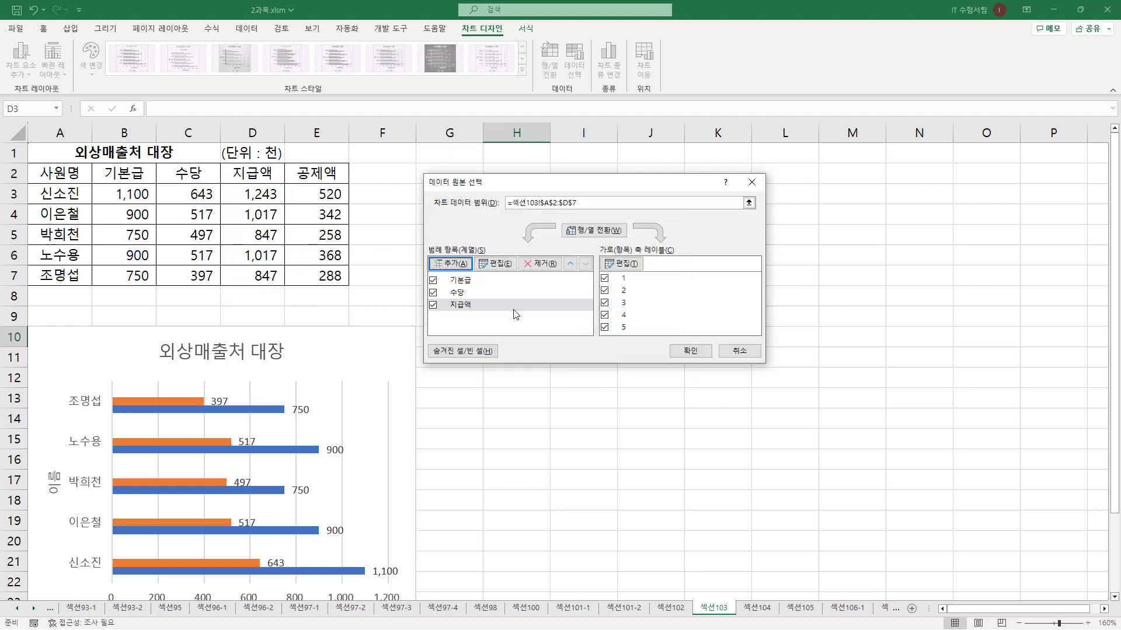
- Add another legend series to the chart and take its name from the 공제액 header in E2
key("ctrl+alt+d")
left_click_drag(427, 297, 490, 317)
key("e")
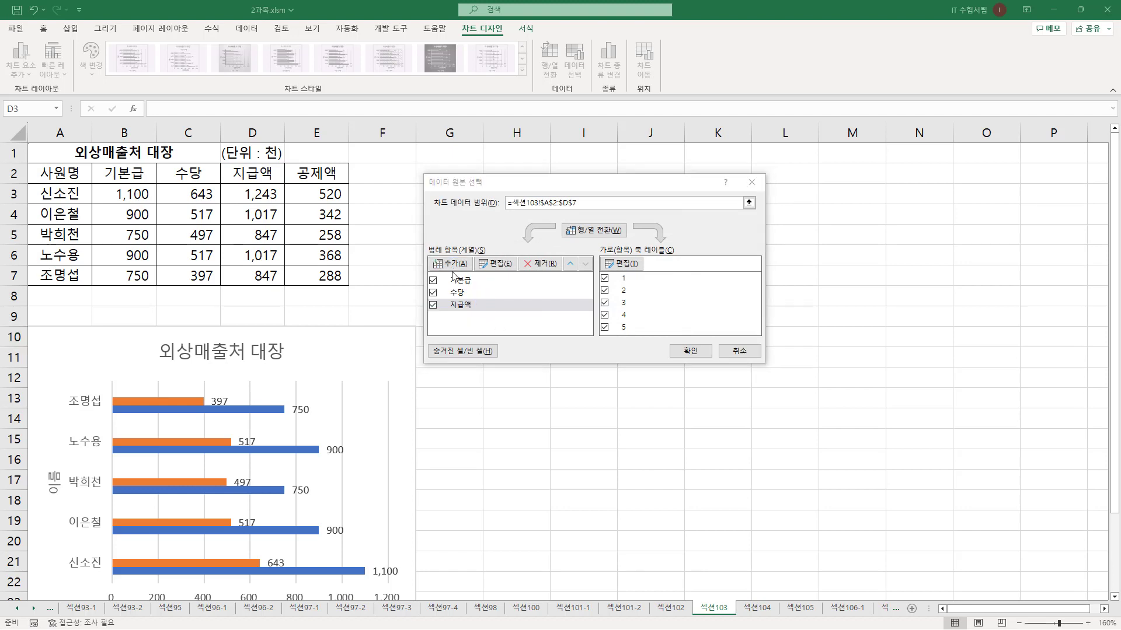
left_click_drag(291, 159, 315, 198)
left_click_drag(345, 257, 365, 286)
key("Escape")
left_click(450, 265)
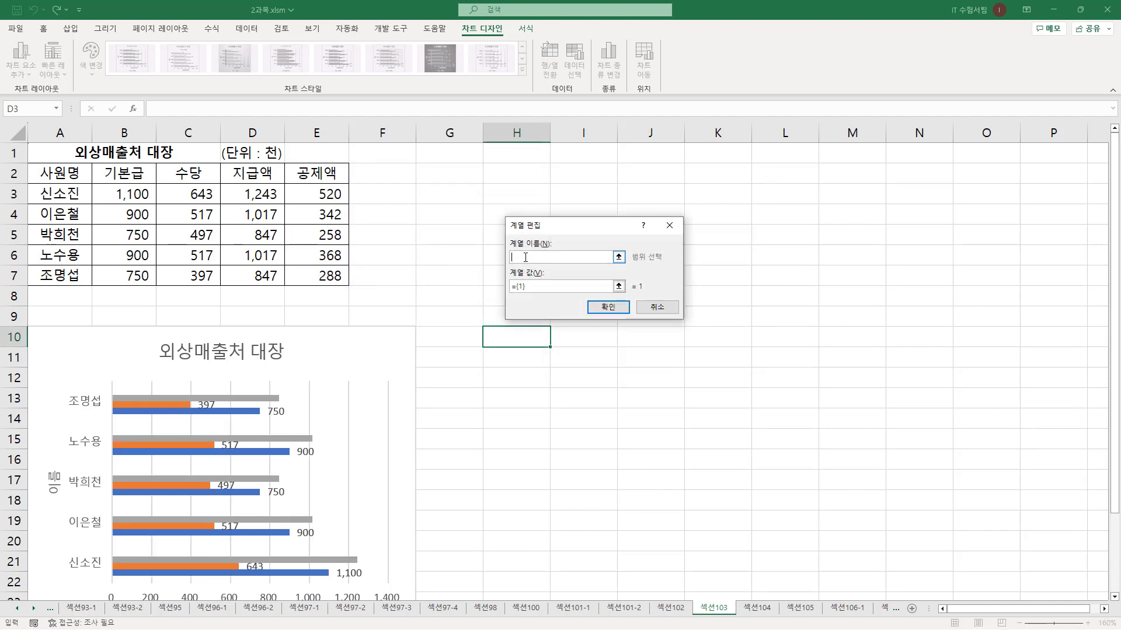
left_click(310, 169)
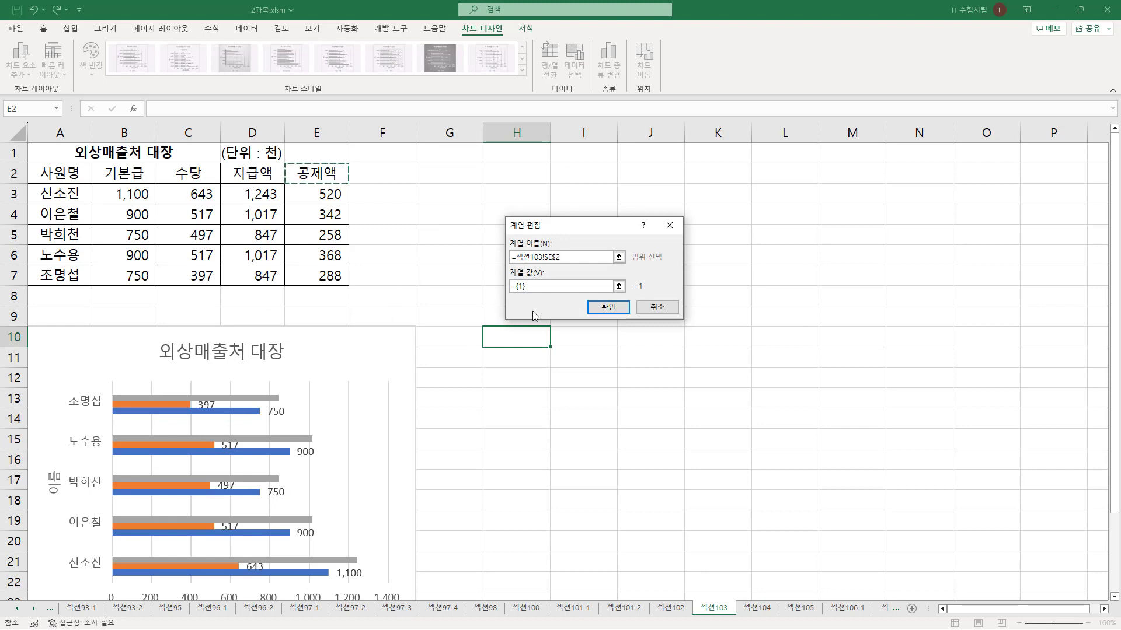
- Replace the default values of the 공제액 series with the range E3:E7 and confirm the series
left_click(537, 287)
key("BackSpace")
key("BackSpace")
key("BackSpace")
left_click_drag(320, 197, 332, 276)
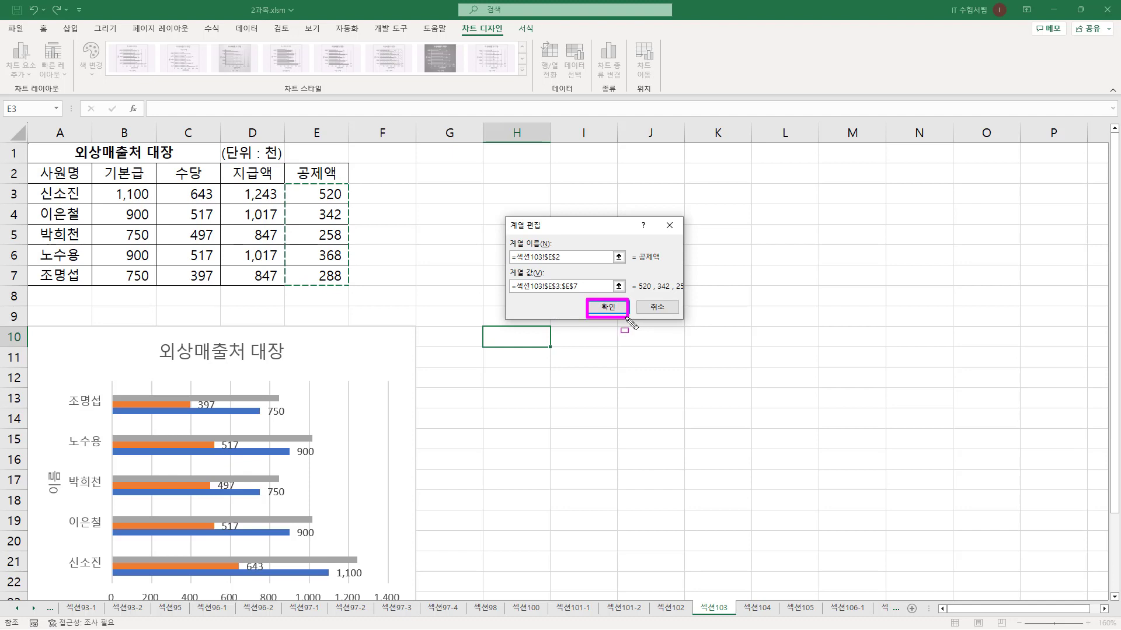
left_click(612, 310)
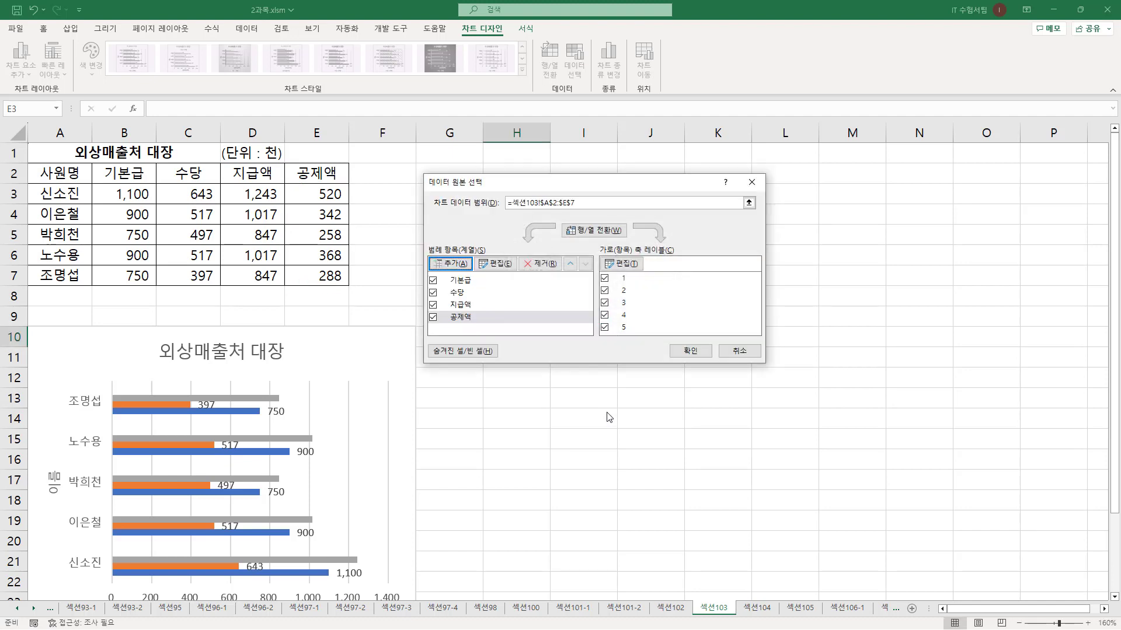
- Set the horizontal axis labels of the 지급액 series to the employee name range A3:A7
left_click(461, 310)
left_click(469, 321)
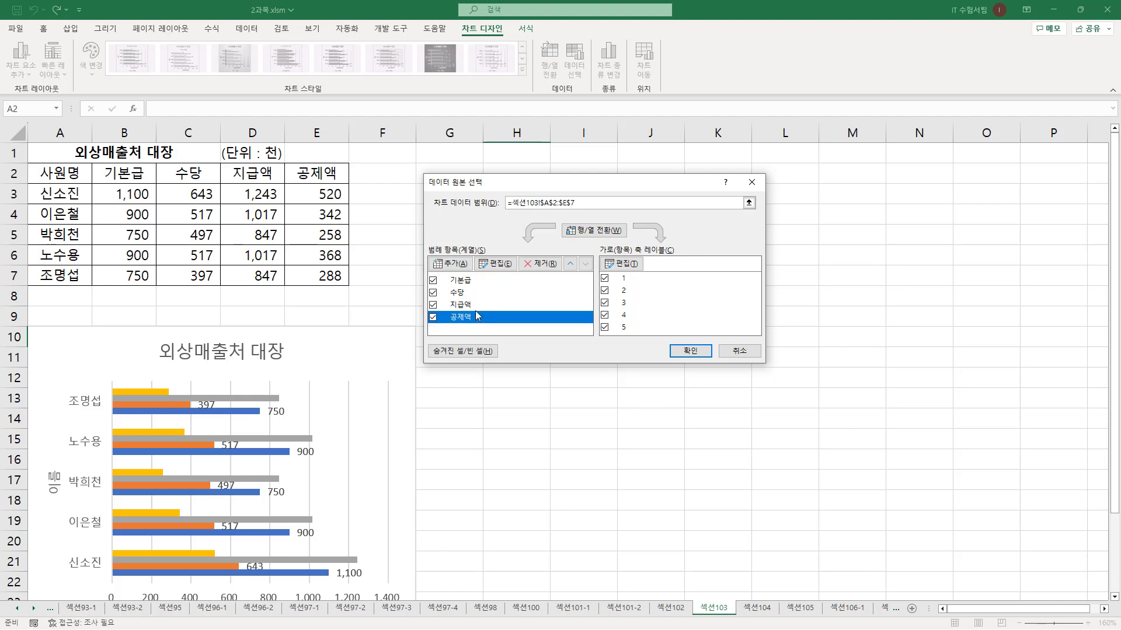
left_click(479, 305)
left_click_drag(590, 239, 655, 336)
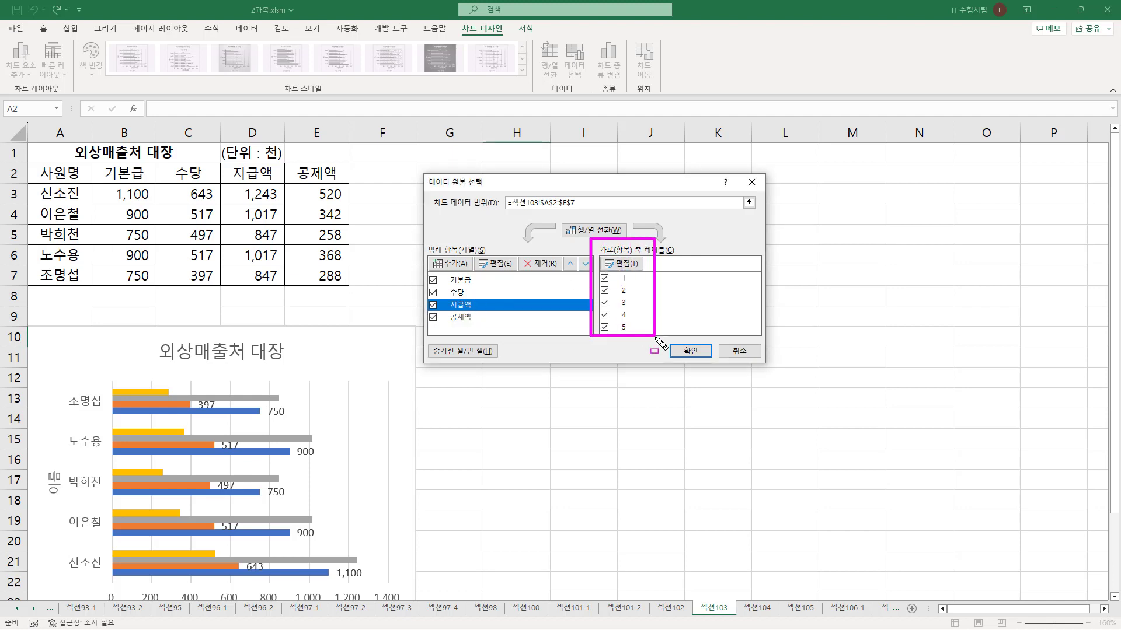
key("Escape")
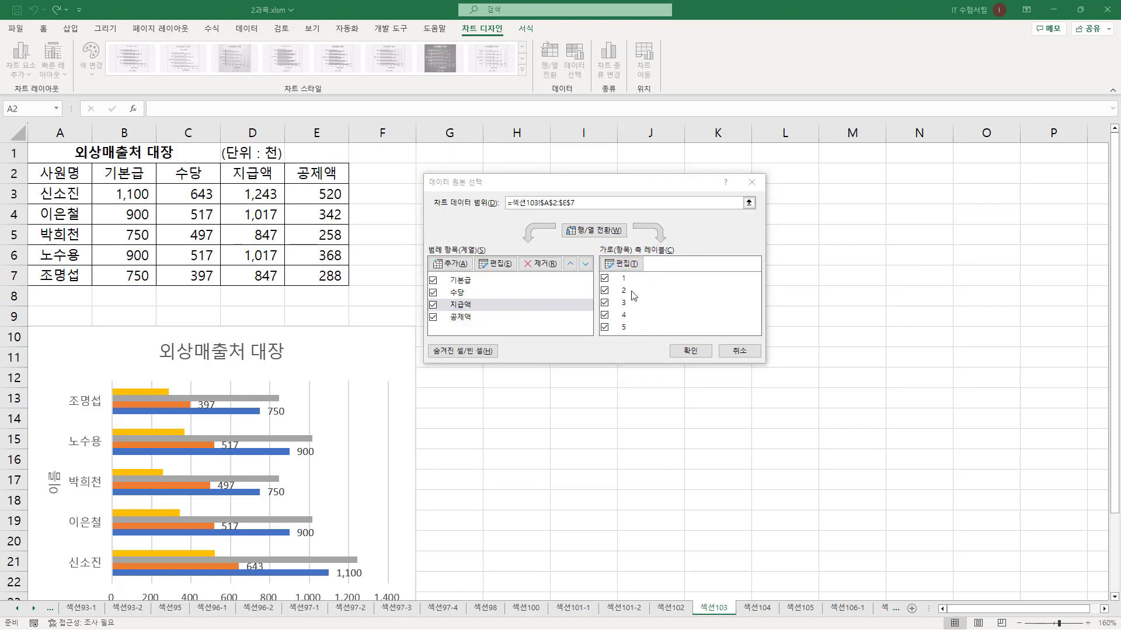
left_click(493, 310)
left_click(629, 265)
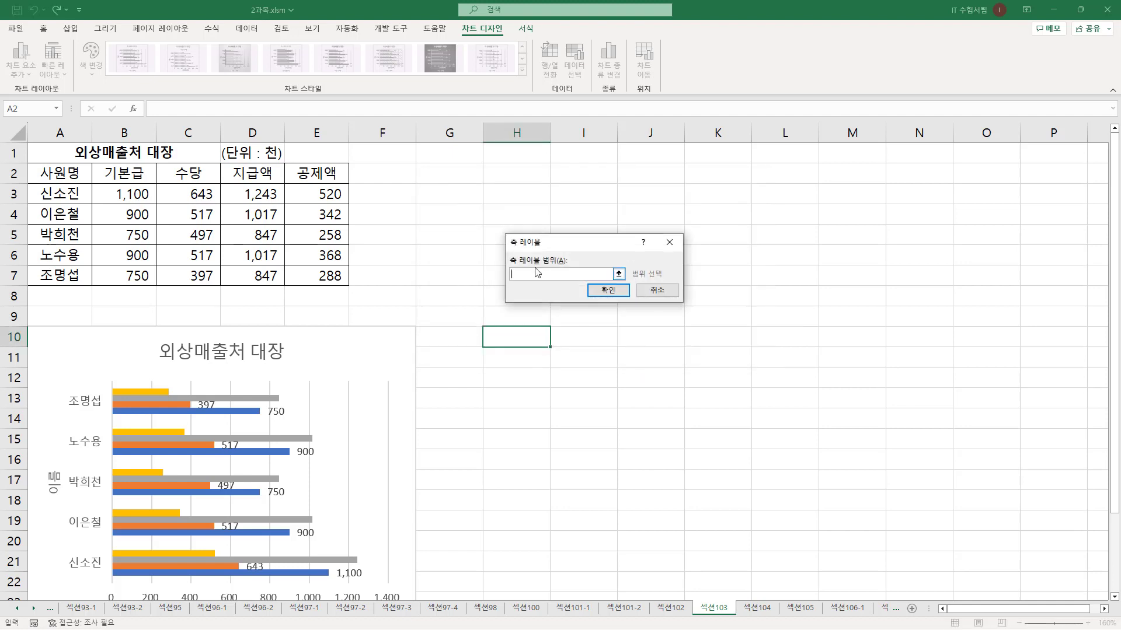
left_click(62, 194)
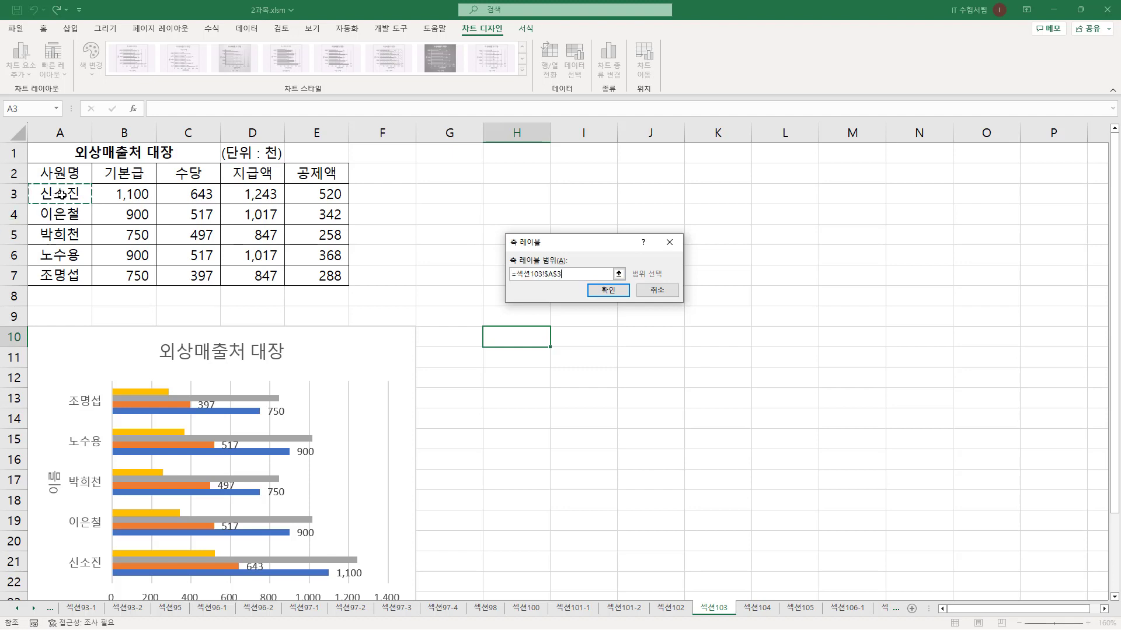
left_click_drag(61, 194, 59, 276)
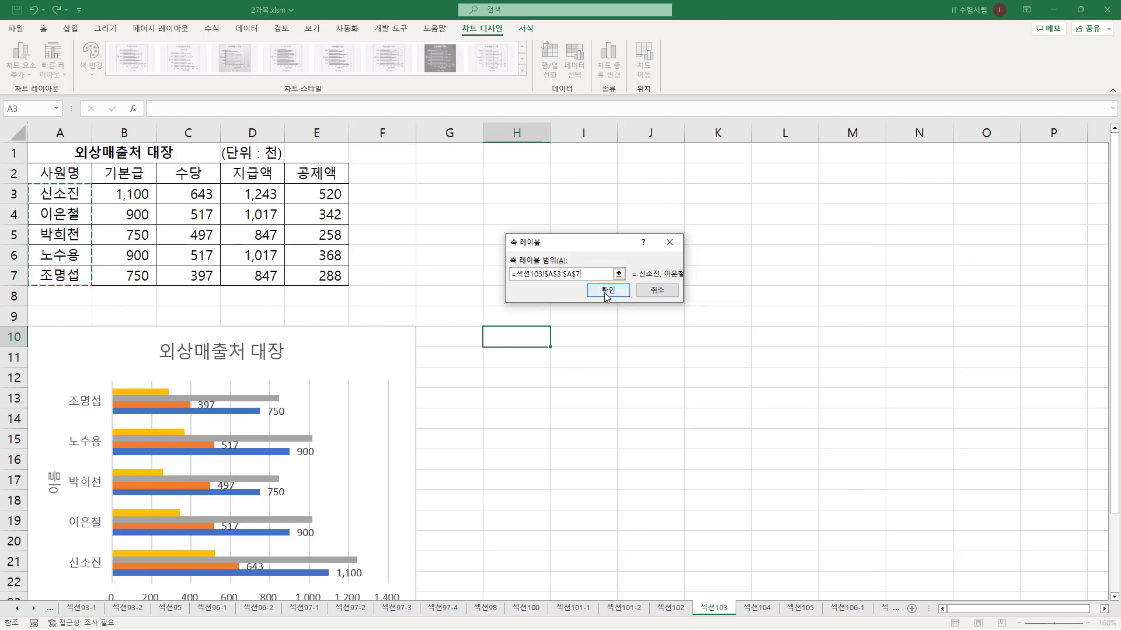
left_click(607, 291)
- Check the axis labels of the 기본급, 수당, 지급액 and 공제액 series, and confirm the source data changes
left_click(495, 319)
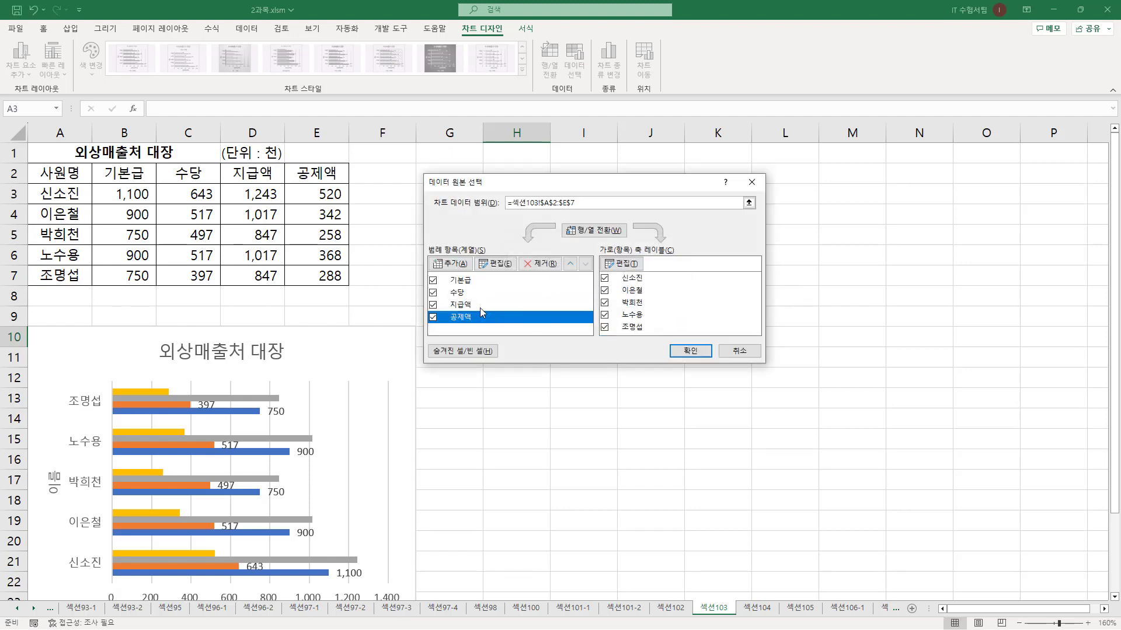
left_click(475, 305)
left_click(474, 293)
left_click(476, 282)
left_click(475, 295)
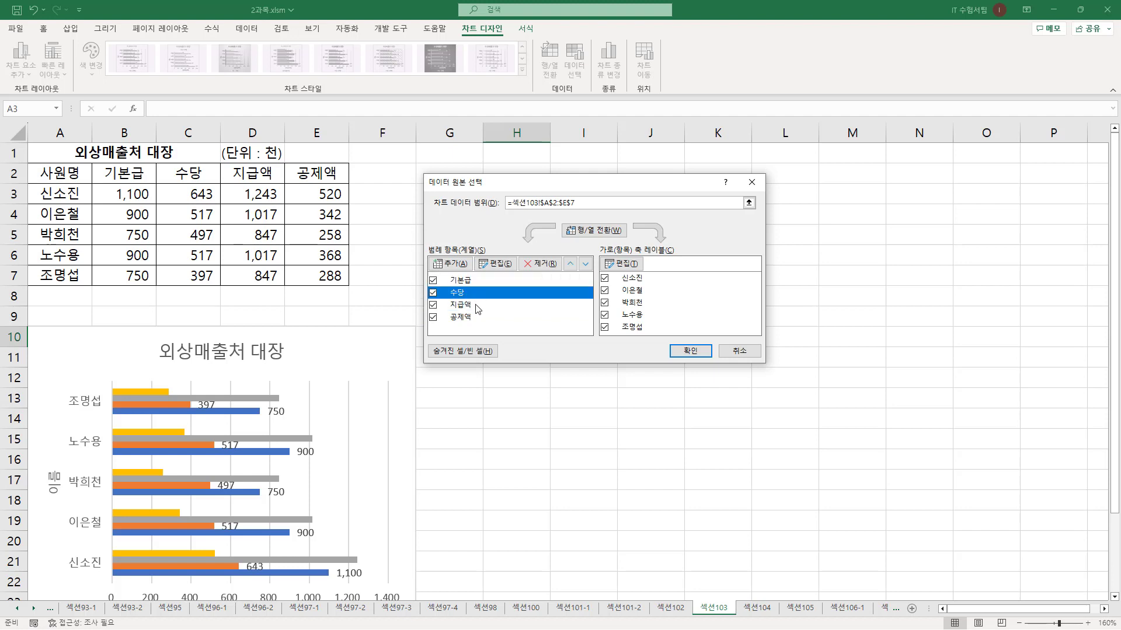
left_click(475, 306)
left_click(477, 317)
left_click(475, 293)
left_click(476, 281)
left_click(476, 293)
left_click(476, 305)
left_click(477, 316)
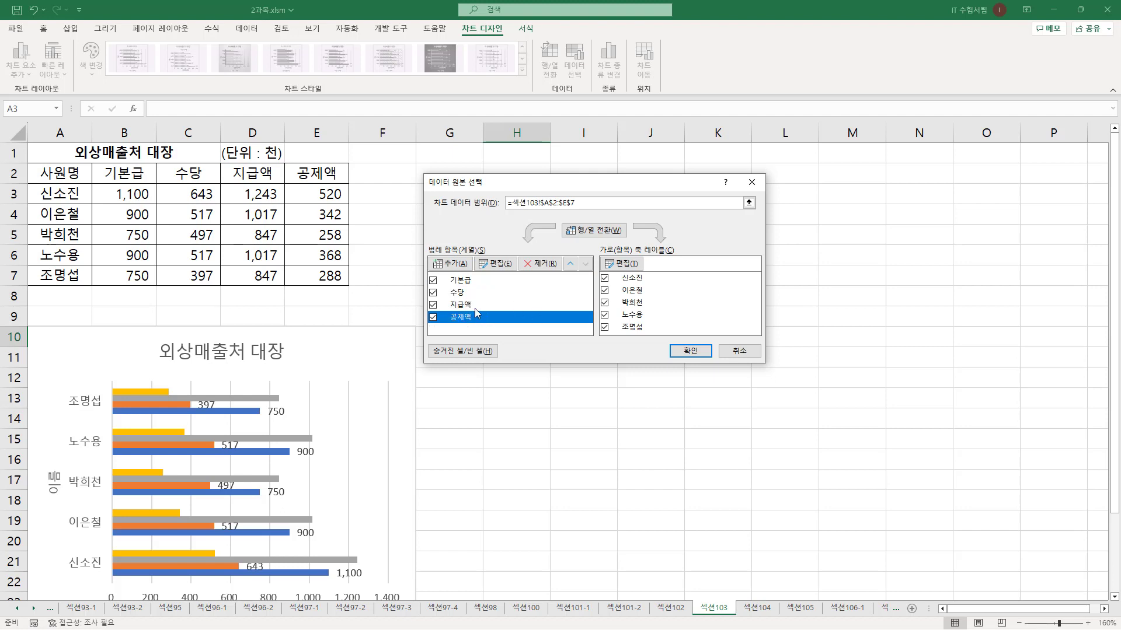
left_click(700, 351)
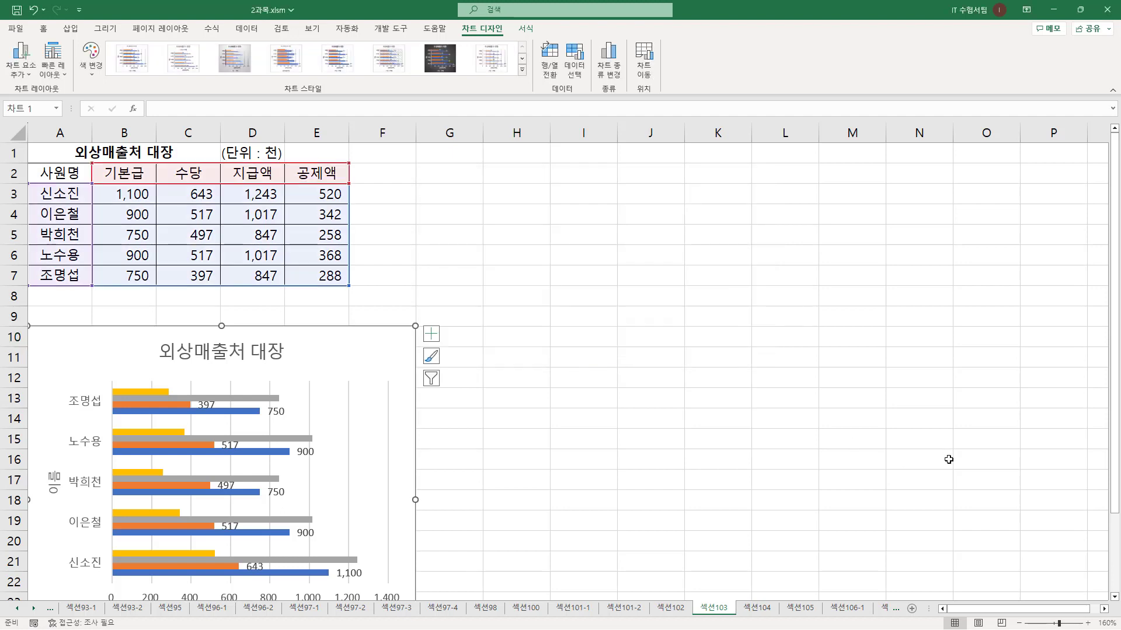
- Examine the chart and its legend against the 지급액 and 공제액 columns of the table
mouse_move(233, 162)
left_mouse_down()
mouse_move(358, 270)
mouse_move(350, 292)
left_mouse_up()
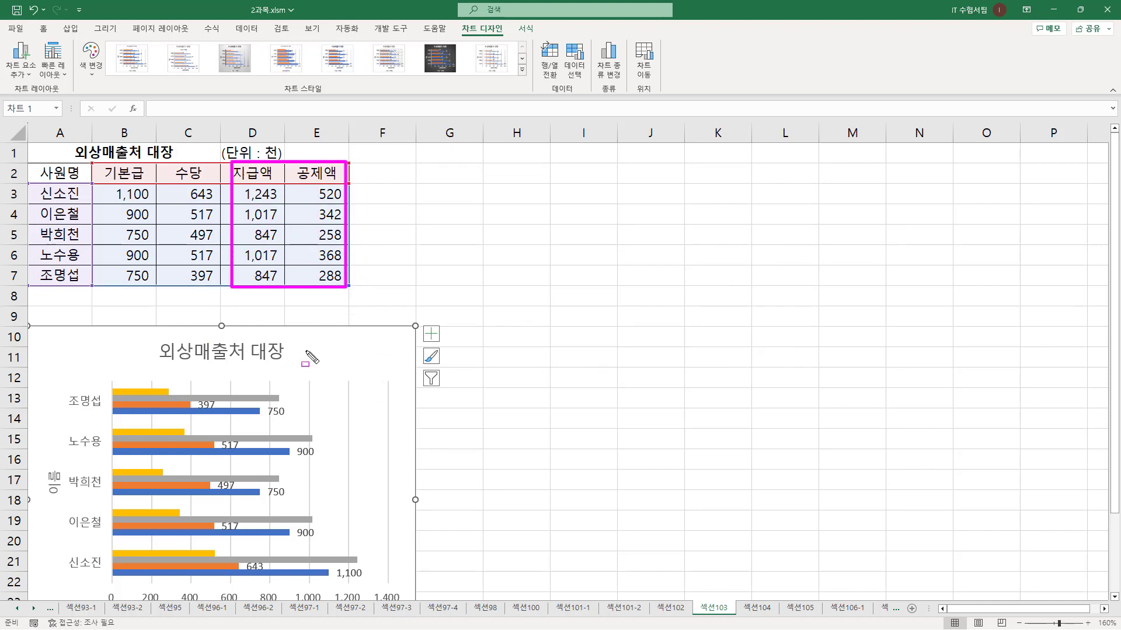
key("Escape")
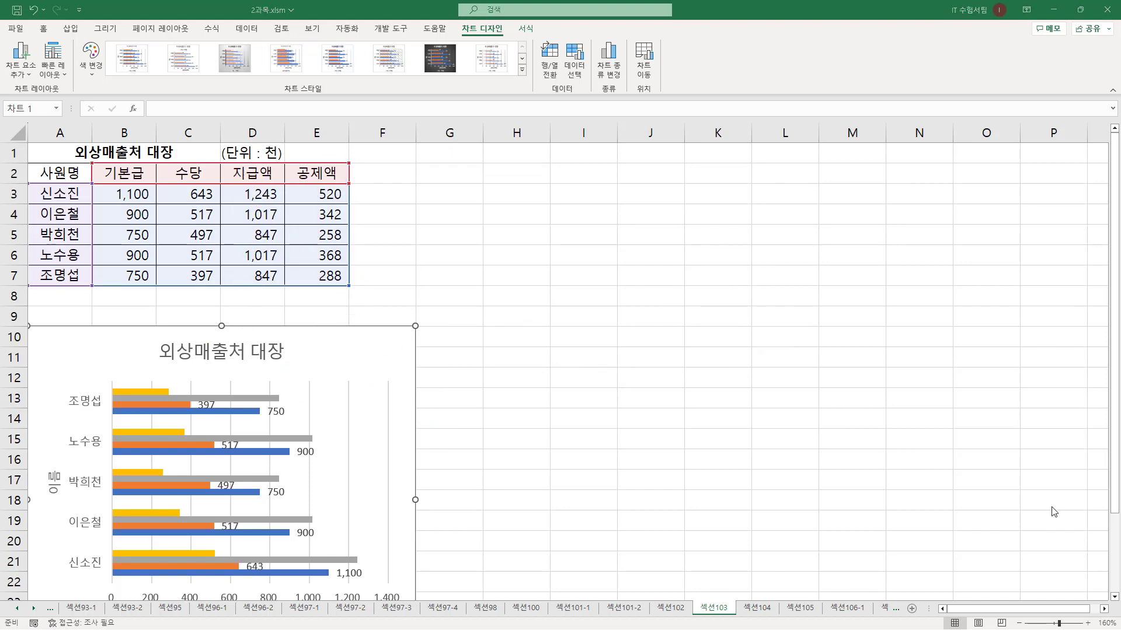
left_click(1113, 596)
left_click(1113, 597)
left_click(1113, 597)
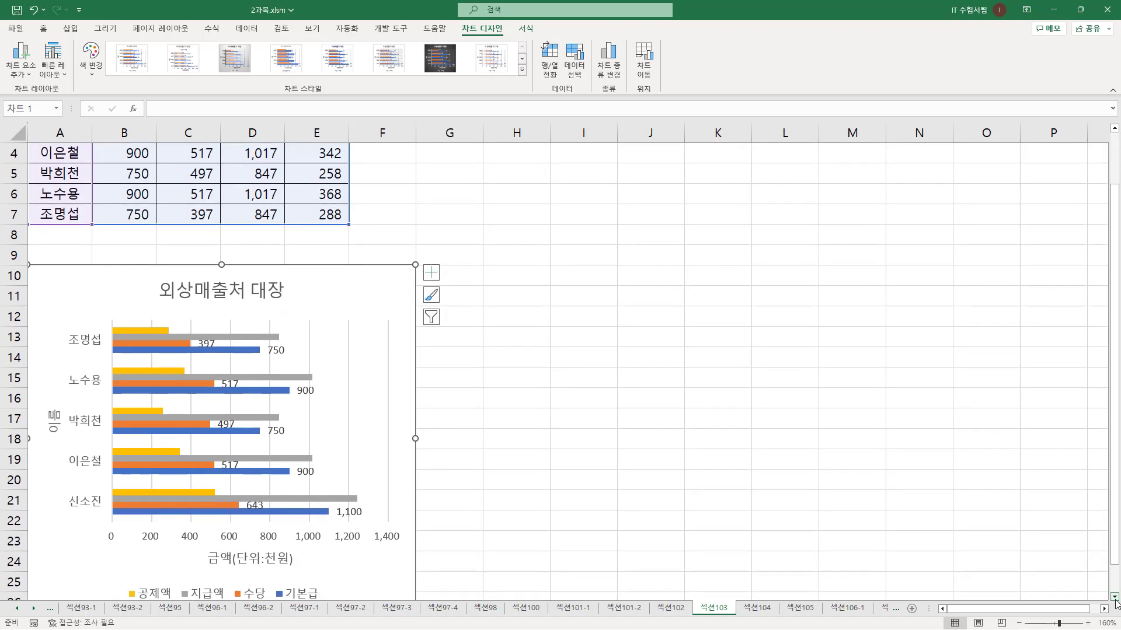
left_click(1113, 597)
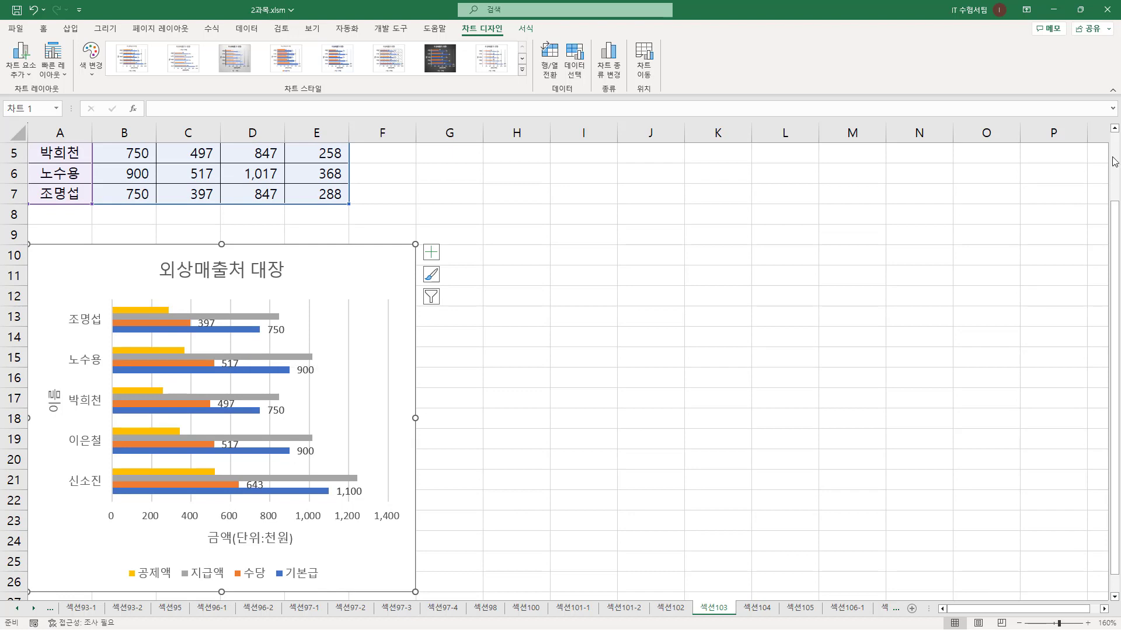
scroll(1115, 177, "up", 1)
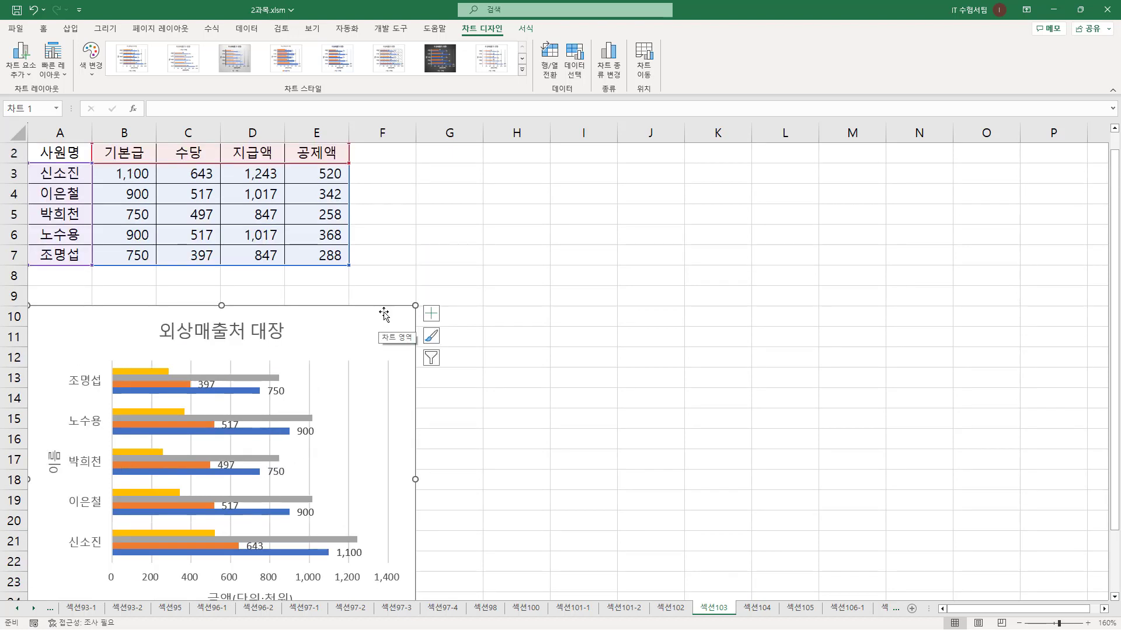
- Reorder the legend series in the chart's source data so that 기본급 comes last, and confirm the change
right_click(384, 314)
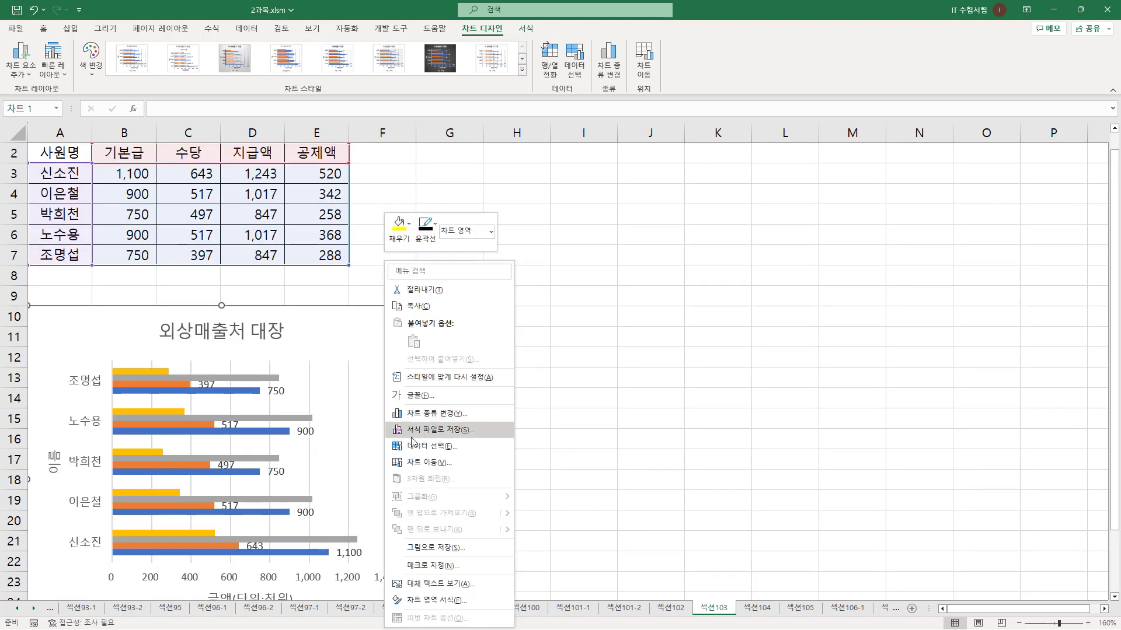
left_click(433, 446)
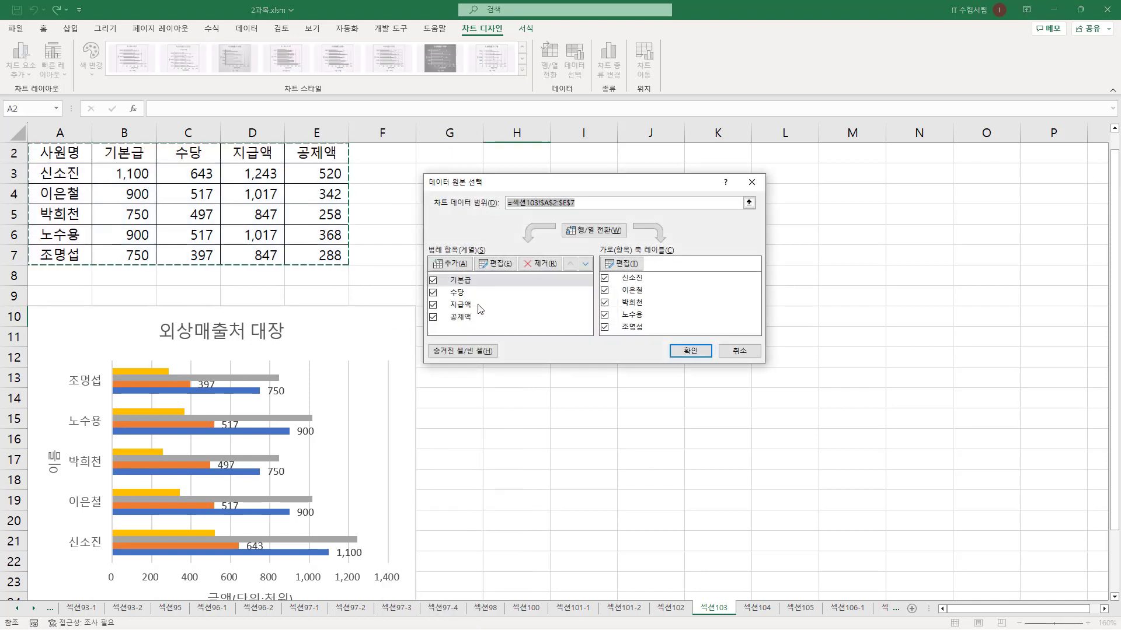
left_click(461, 281)
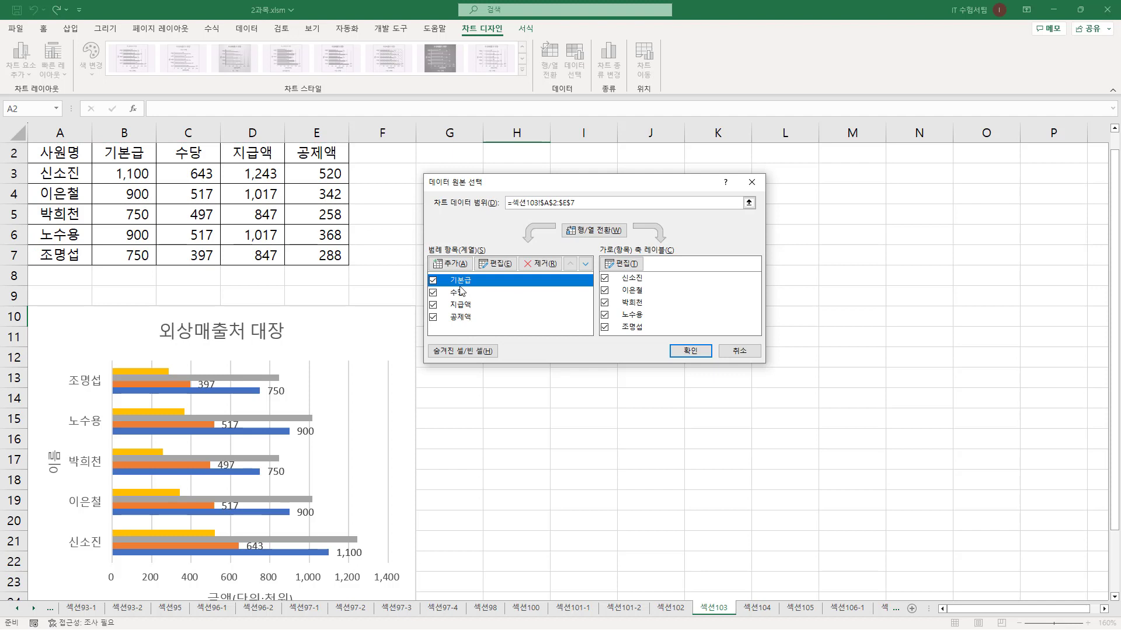
mouse_move(426, 273)
left_mouse_down()
mouse_move(487, 286)
mouse_move(426, 275)
left_mouse_up()
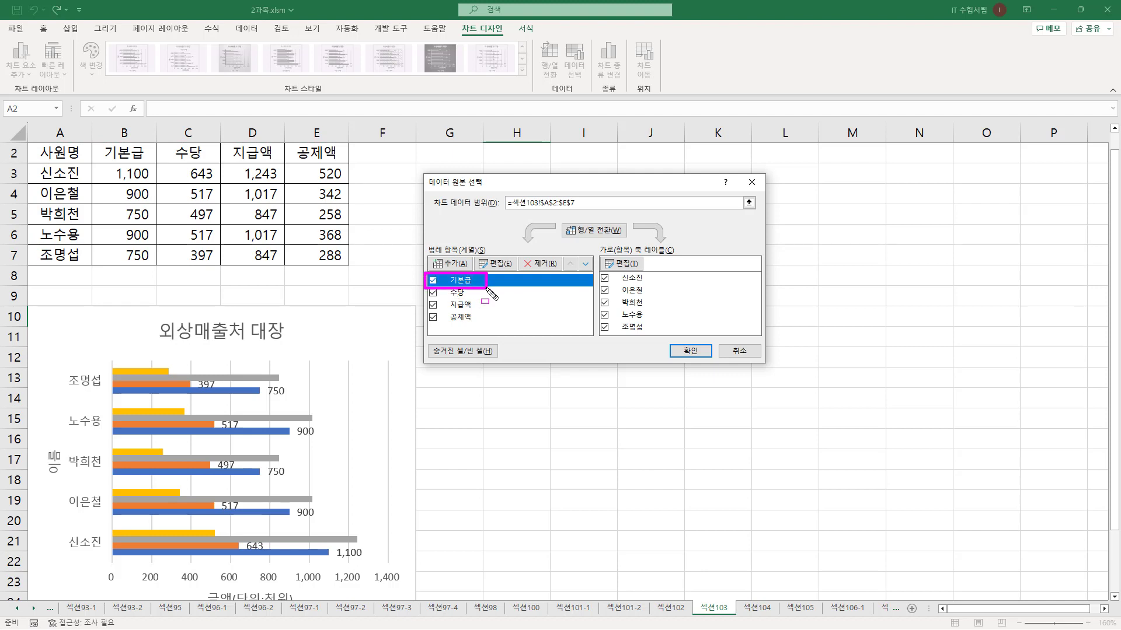
left_click_drag(563, 253, 595, 272)
left_click(586, 265)
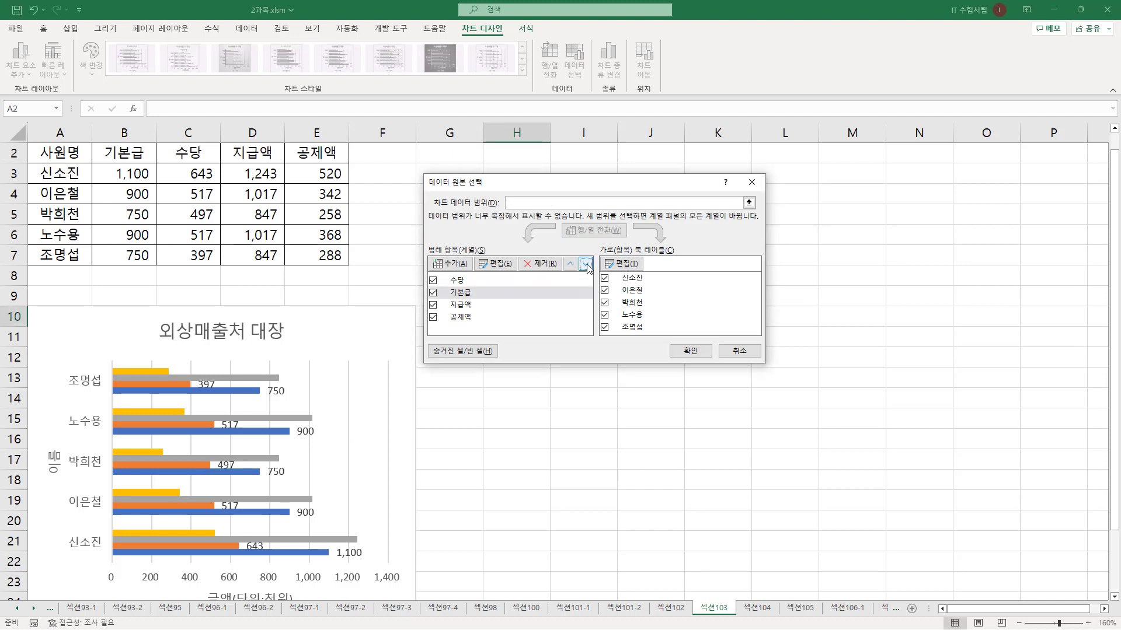
left_click(586, 265)
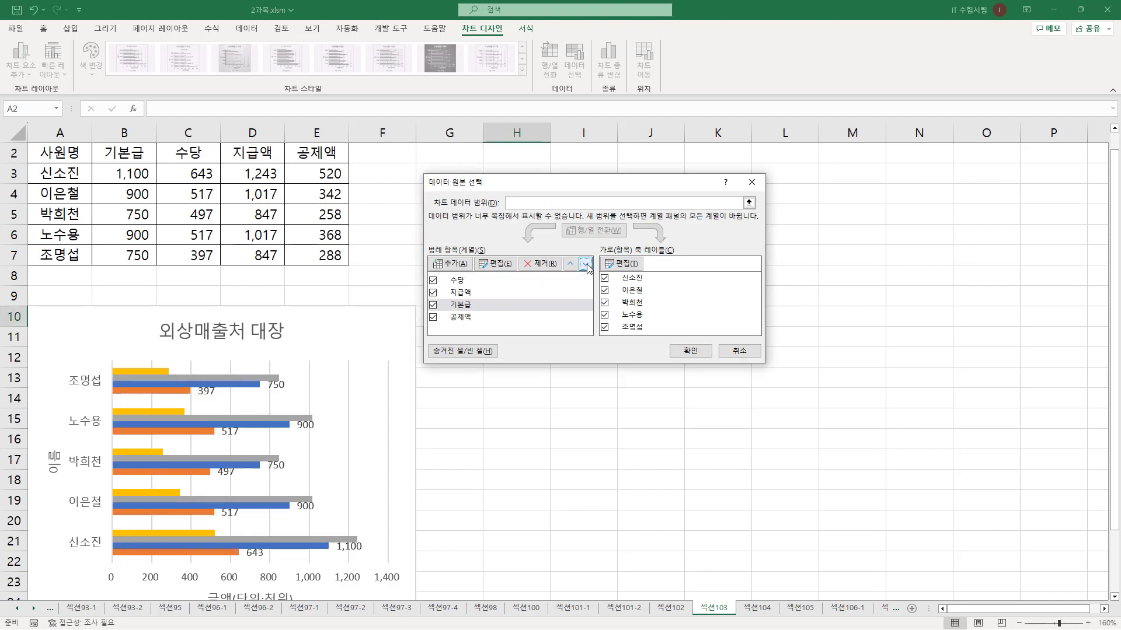
left_click(586, 265)
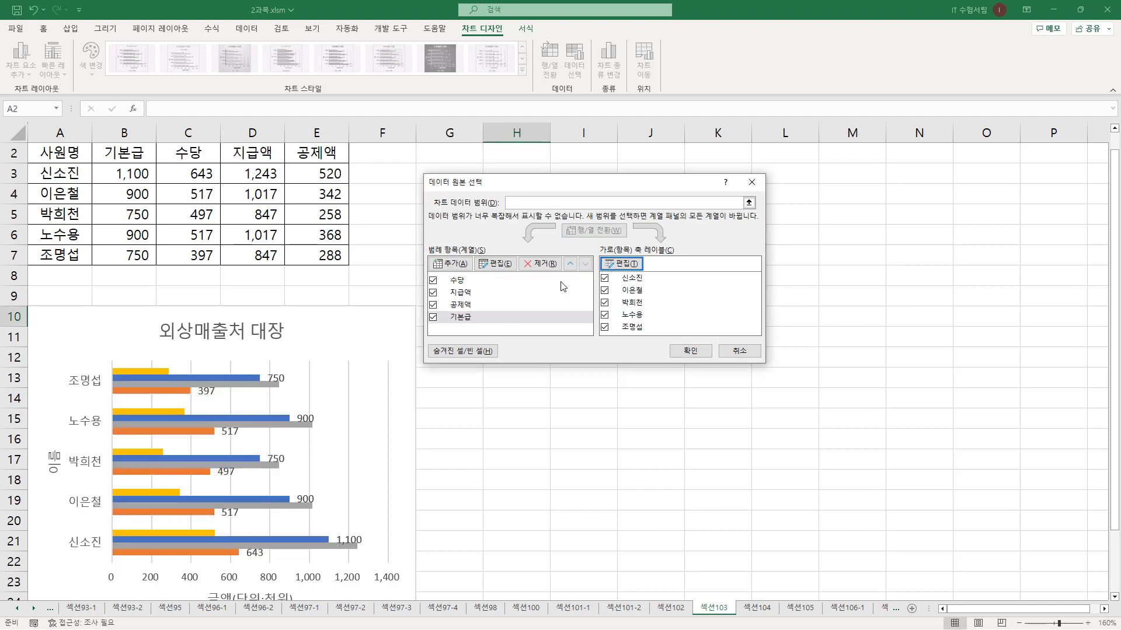
left_click_drag(427, 310, 485, 329)
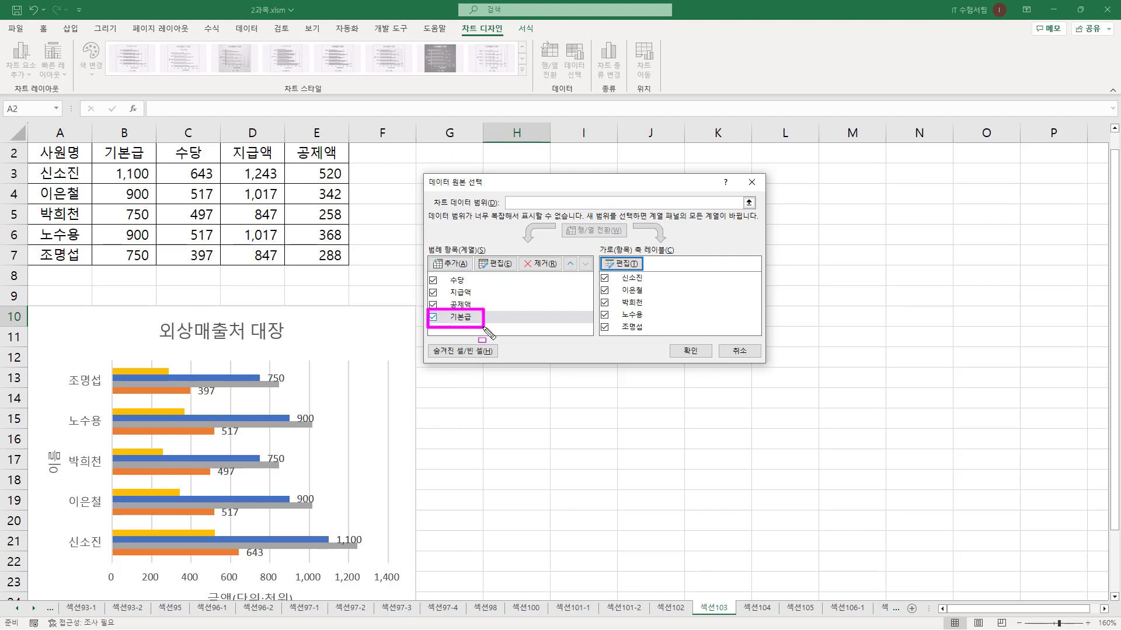
left_click(691, 351)
- Examine the chart's legend, reopen the source data selection and compare the order of its four series with the legend
scroll(1098, 590, "down", 1)
left_click_drag(119, 563, 175, 584)
key("Escape")
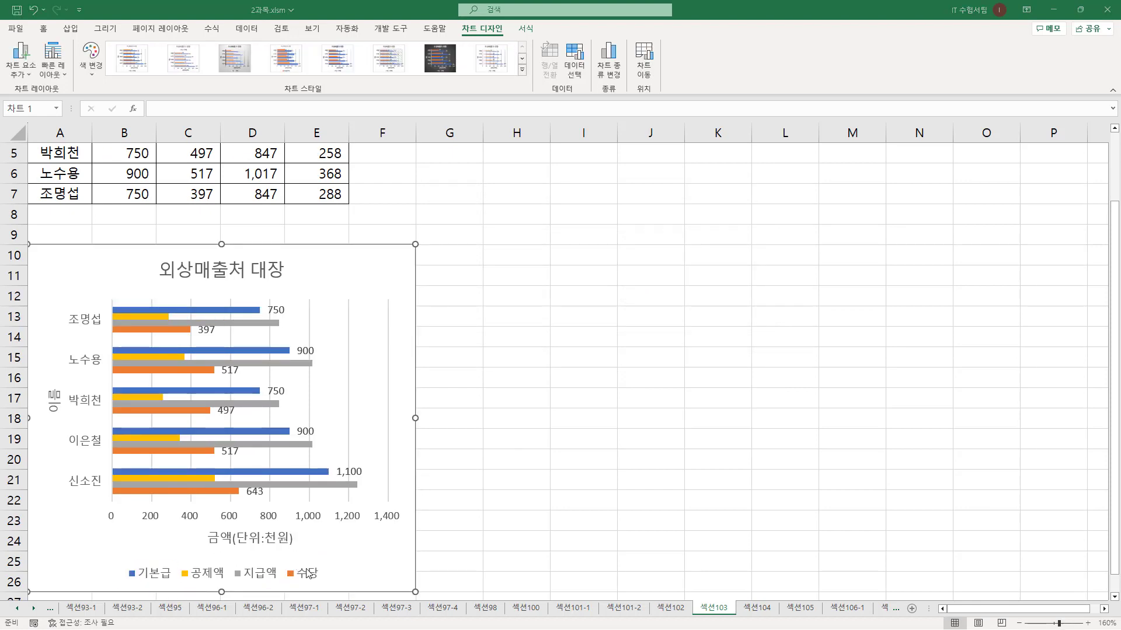
left_click_drag(285, 577, 321, 587)
key("Escape")
right_click(383, 259)
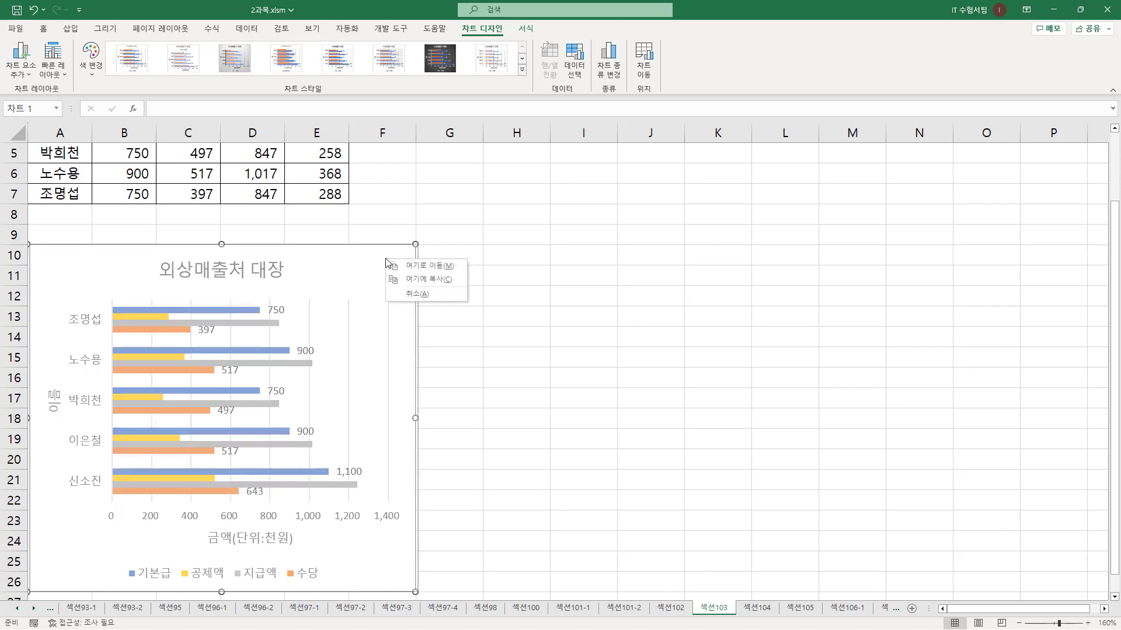
right_click(377, 259)
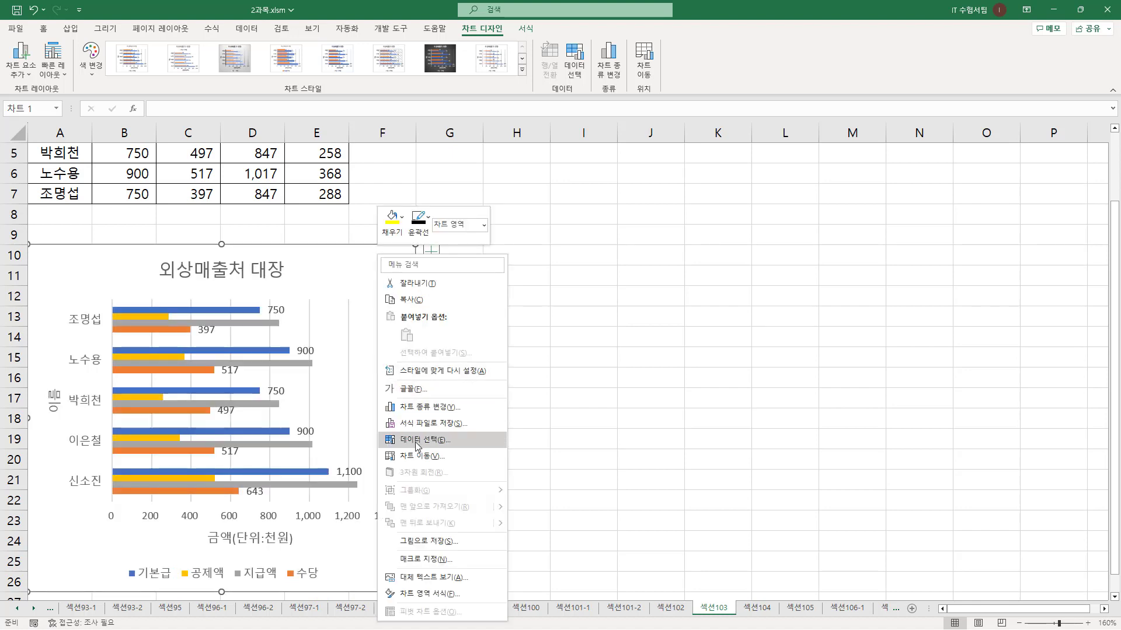
left_click(434, 447)
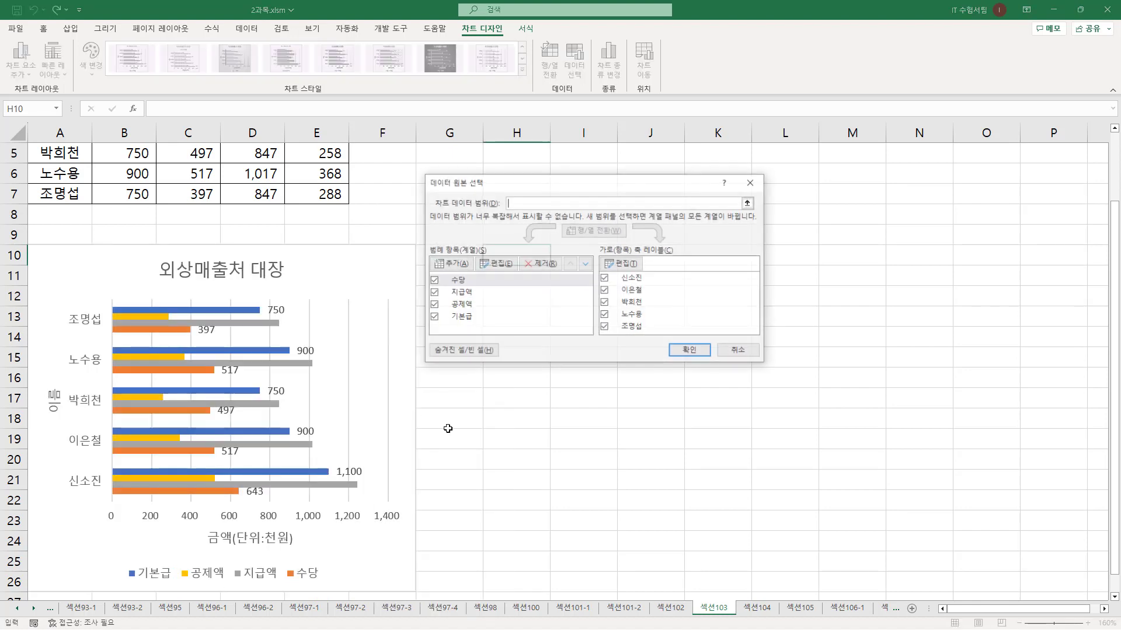
left_click(461, 283)
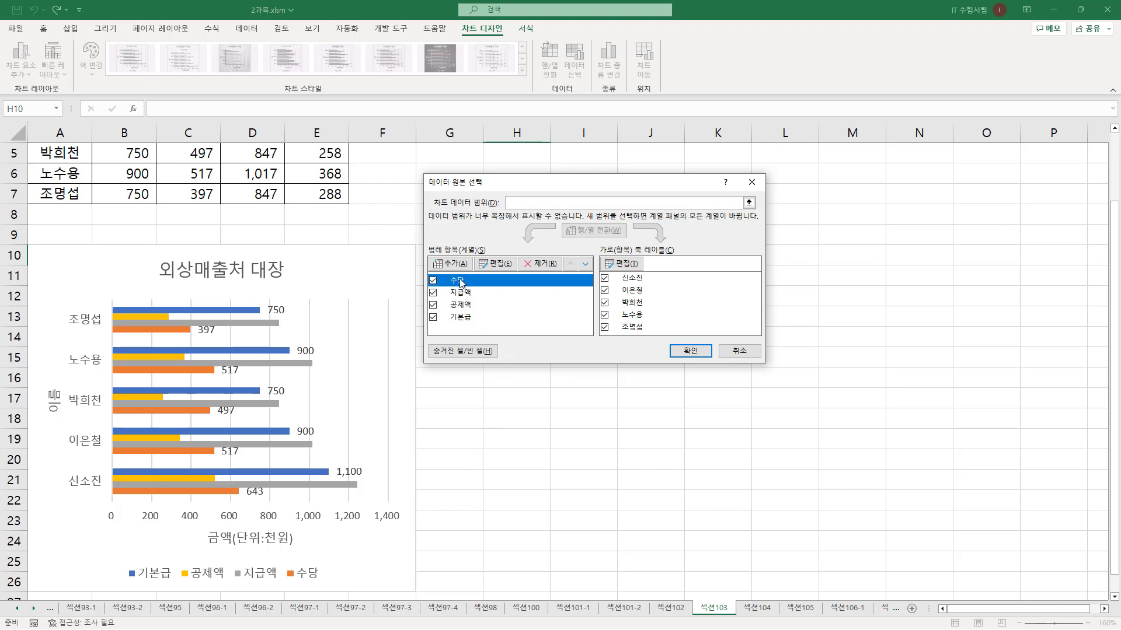
left_click_drag(428, 272, 475, 285)
left_click_drag(285, 560, 331, 587)
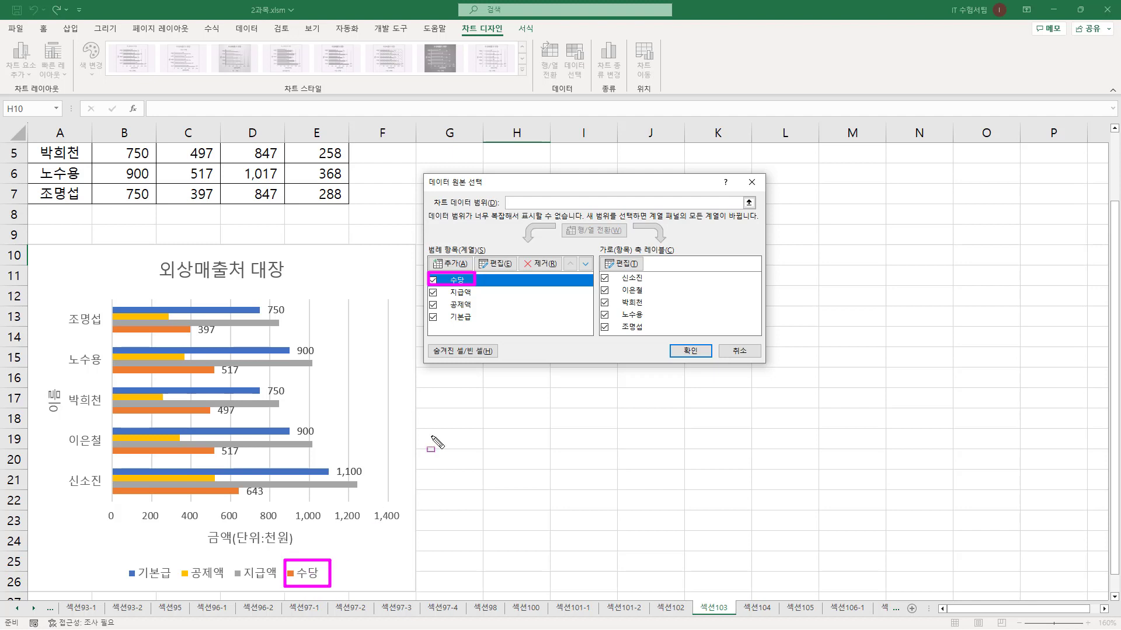
left_click_drag(433, 288, 493, 300)
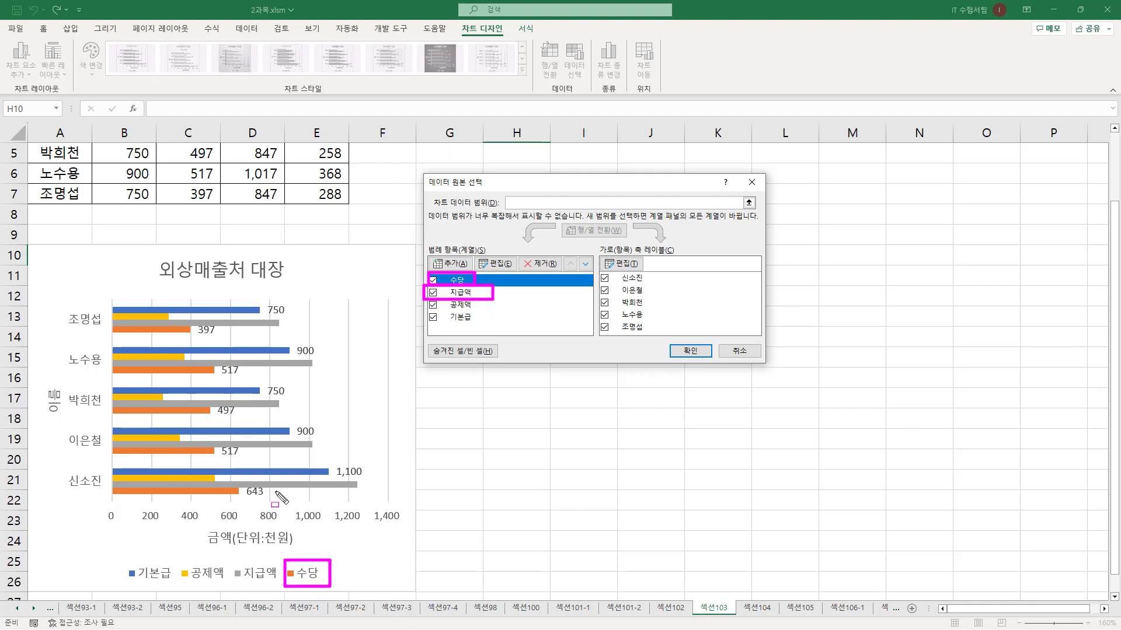
left_click_drag(231, 565, 278, 586)
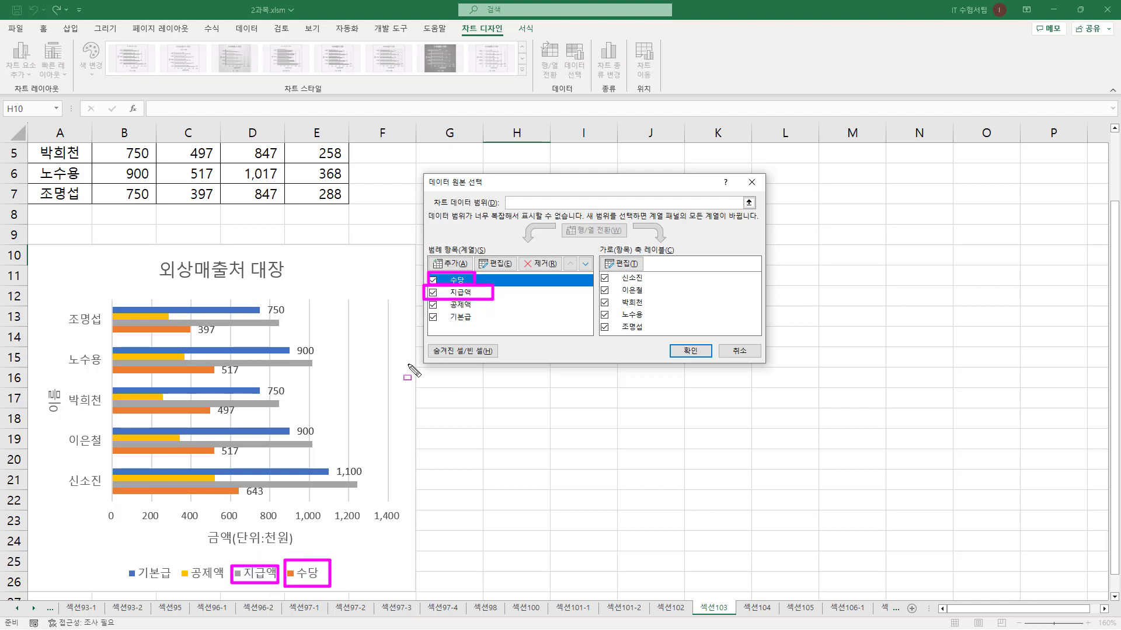
left_click_drag(433, 301, 486, 310)
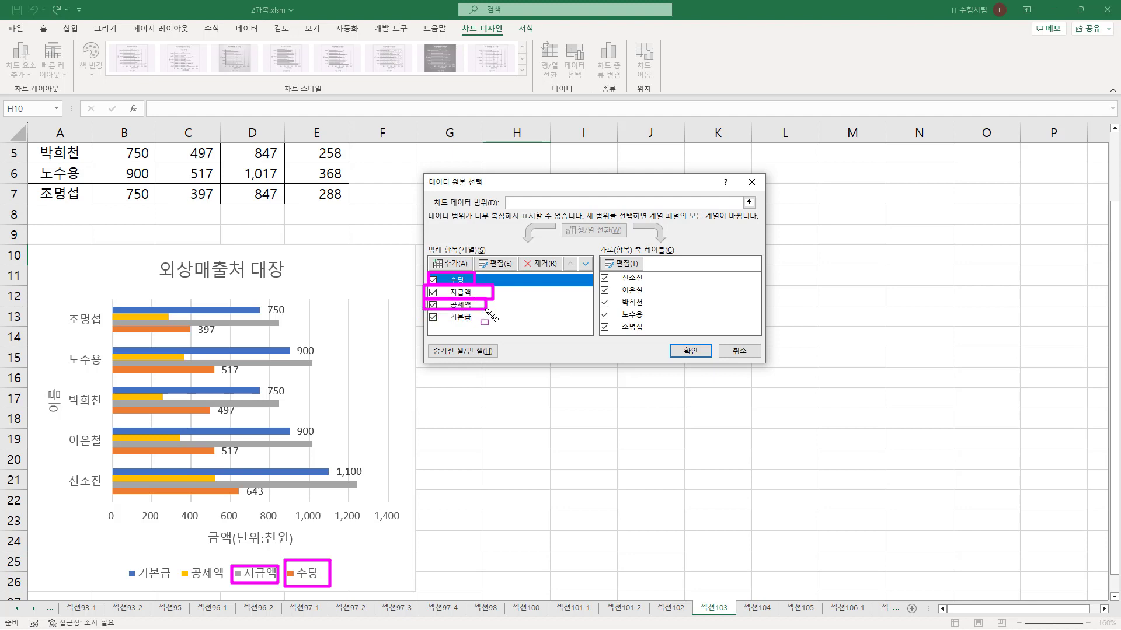
mouse_move(177, 559)
left_mouse_down()
mouse_move(203, 583)
mouse_move(229, 584)
left_mouse_up()
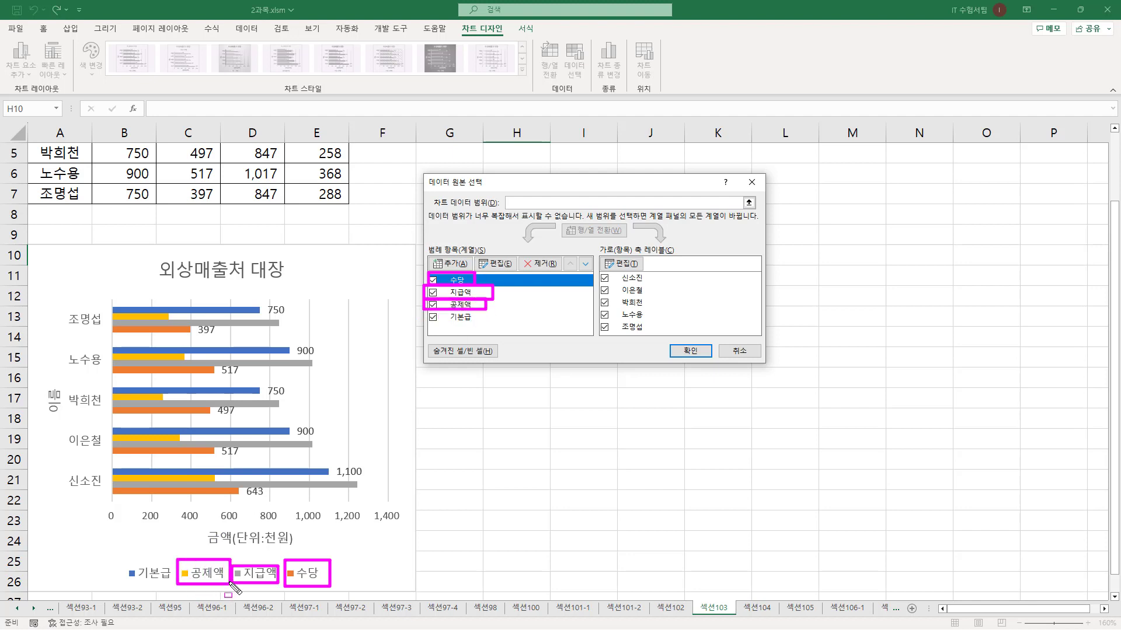
left_click_drag(421, 311, 483, 325)
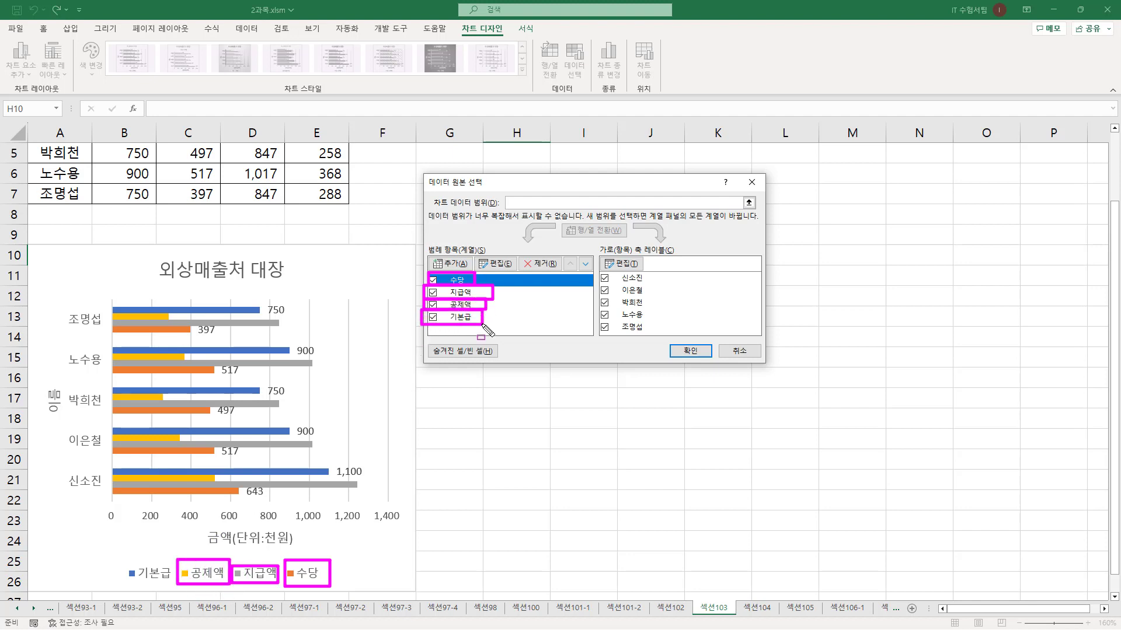
left_click_drag(121, 562, 174, 587)
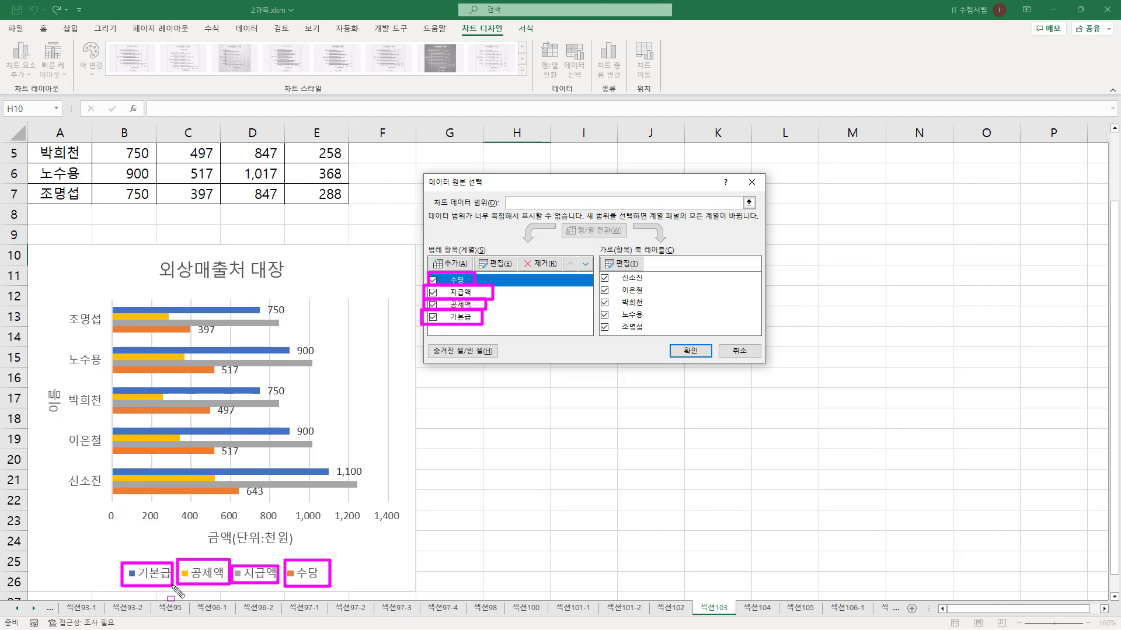
- Move the 수당 series to the end of the chart's series order, compare it with the legend, and confirm the source data
key("Escape")
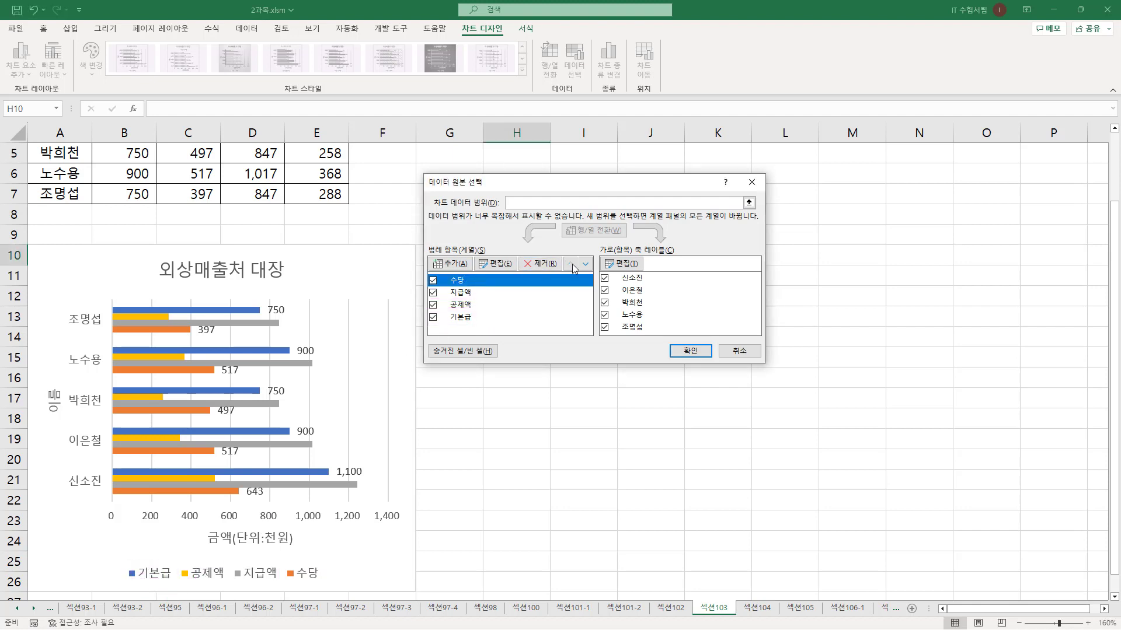
left_click(585, 264)
left_click(585, 264)
left_click(586, 264)
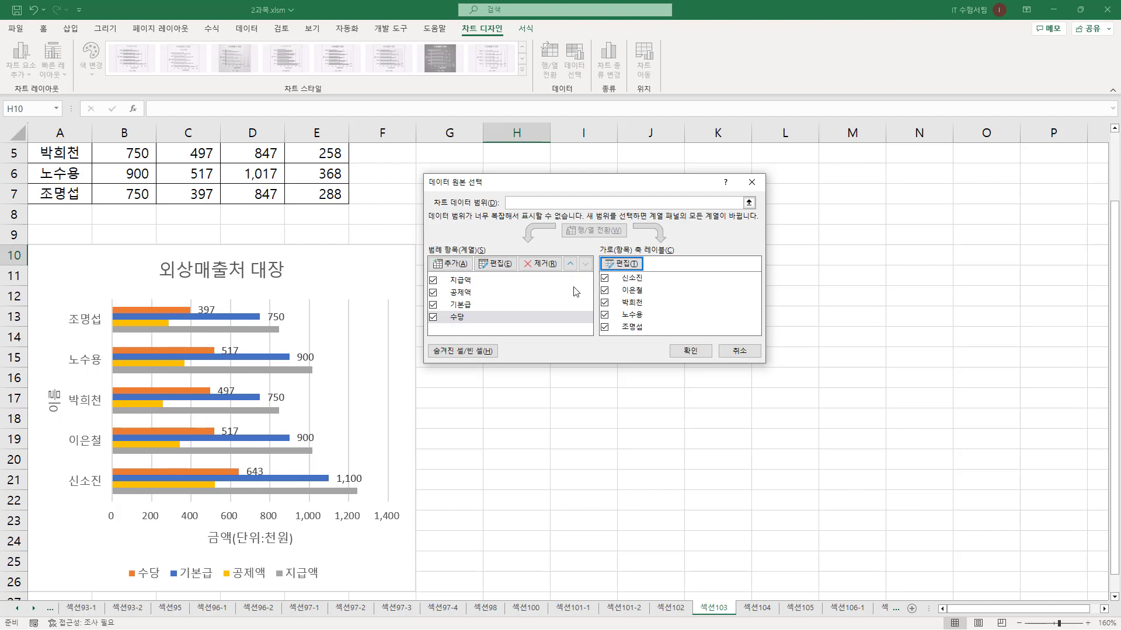
left_click_drag(120, 562, 161, 586)
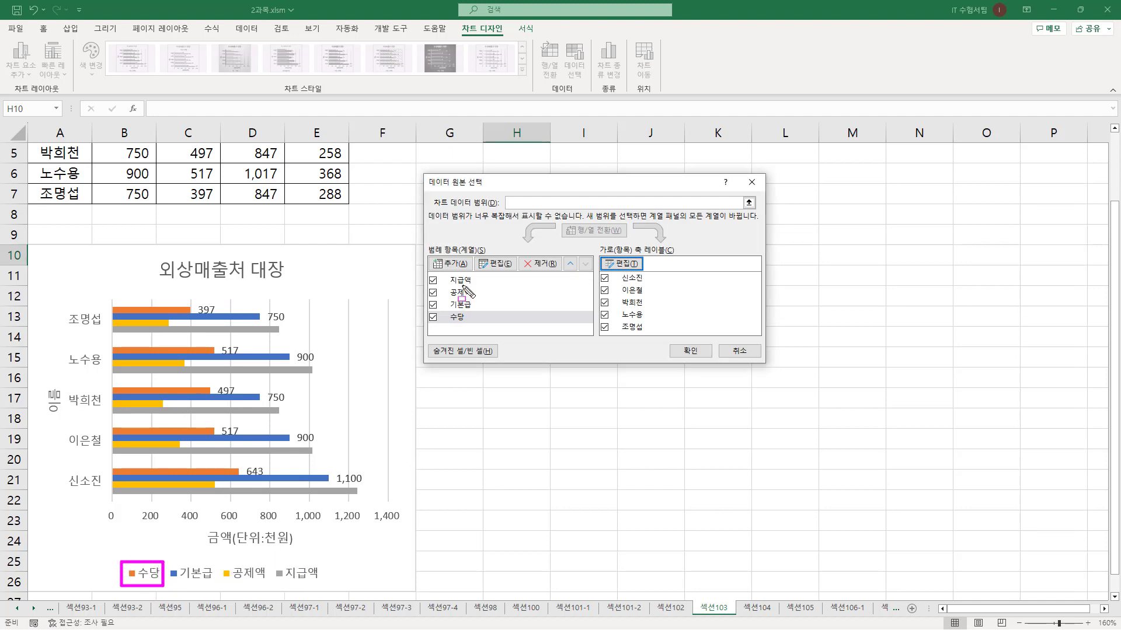
left_click_drag(438, 270, 484, 288)
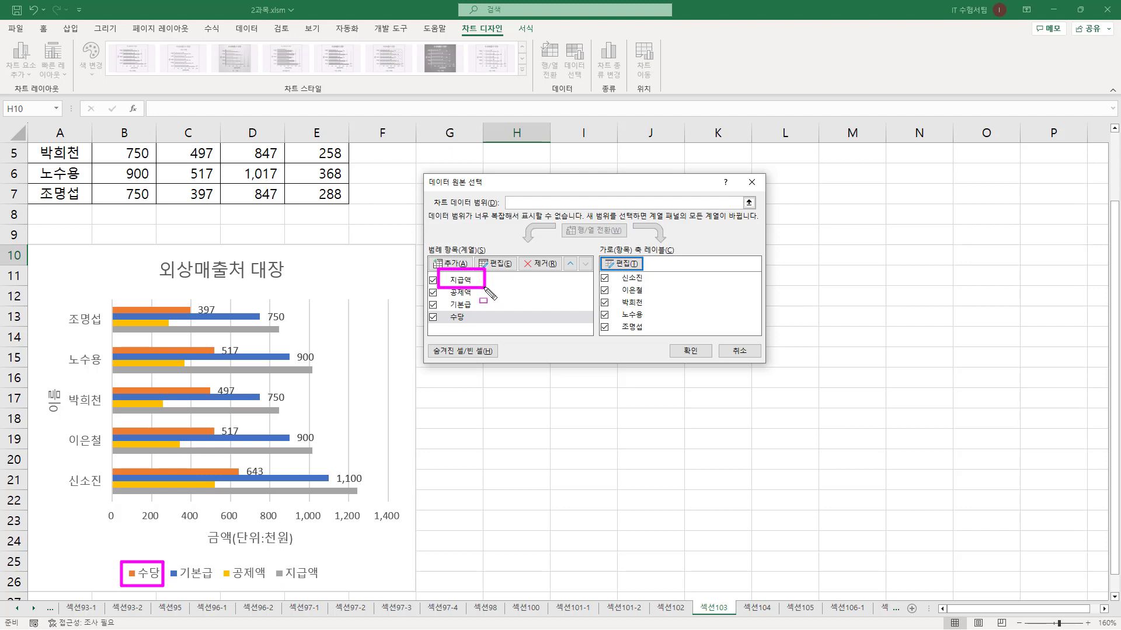
left_click_drag(274, 565, 332, 582)
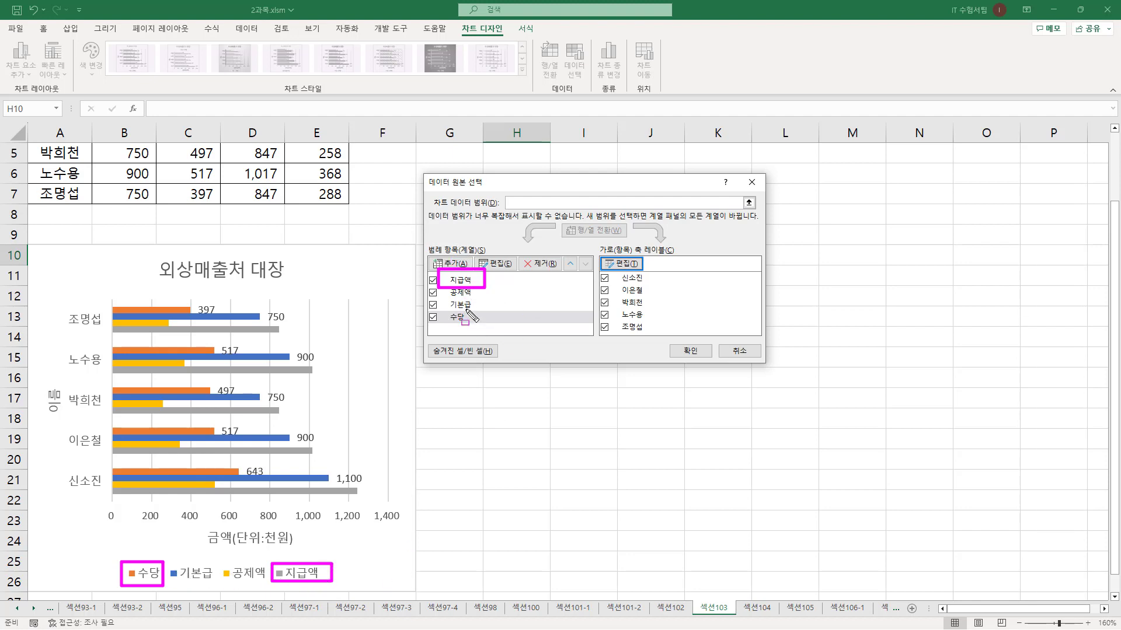
mouse_move(560, 249)
left_mouse_down()
mouse_move(575, 276)
mouse_move(592, 269)
mouse_move(579, 275)
left_mouse_up()
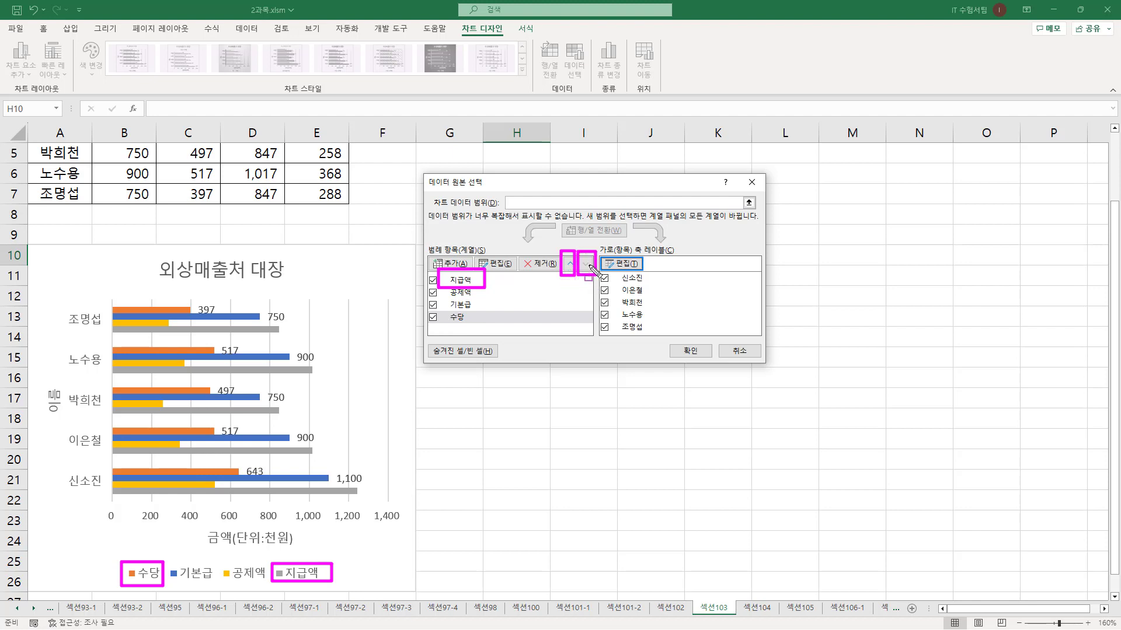
key("Escape")
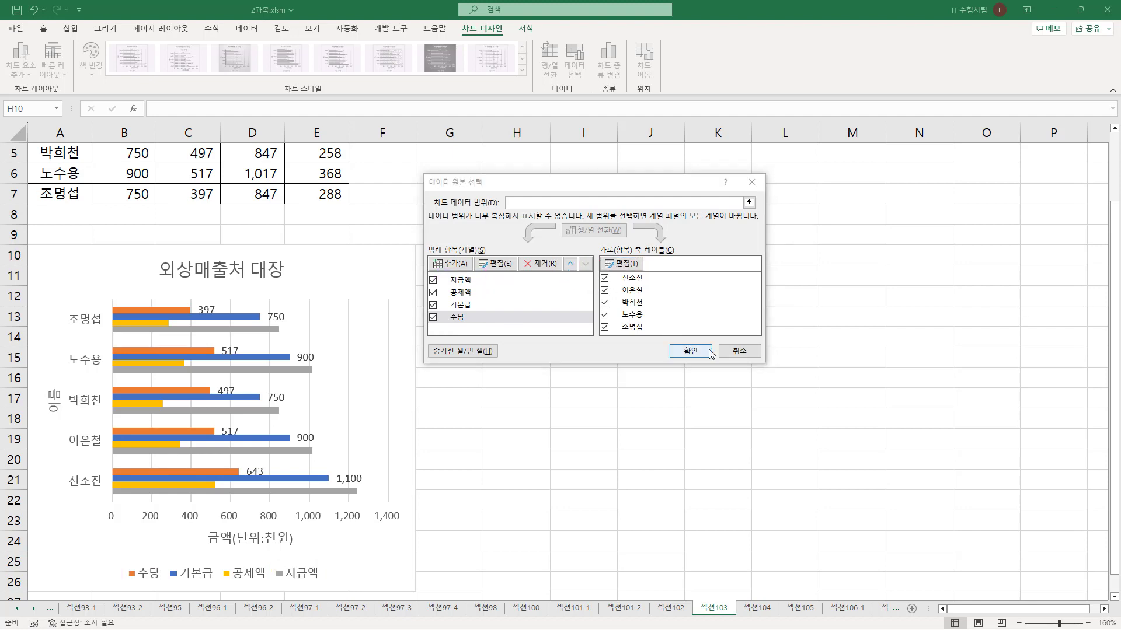
left_click(708, 352)
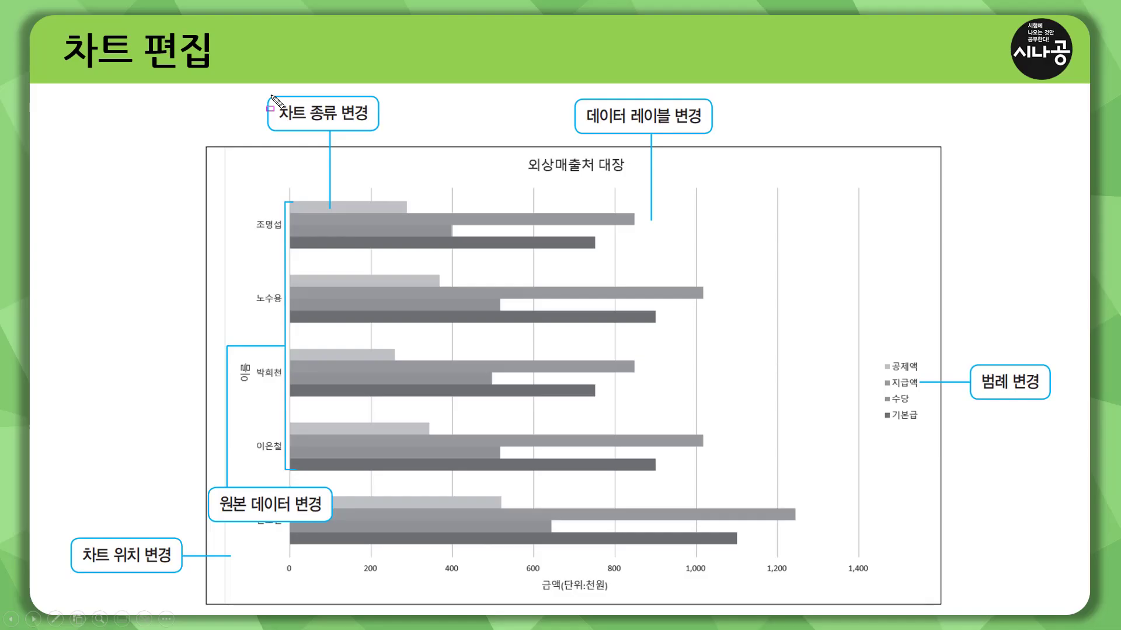
mouse_move(270, 94)
left_mouse_down()
mouse_move(316, 130)
mouse_move(374, 132)
left_mouse_up()
mouse_move(212, 491)
left_mouse_down()
mouse_move(260, 528)
mouse_move(327, 519)
left_mouse_up()
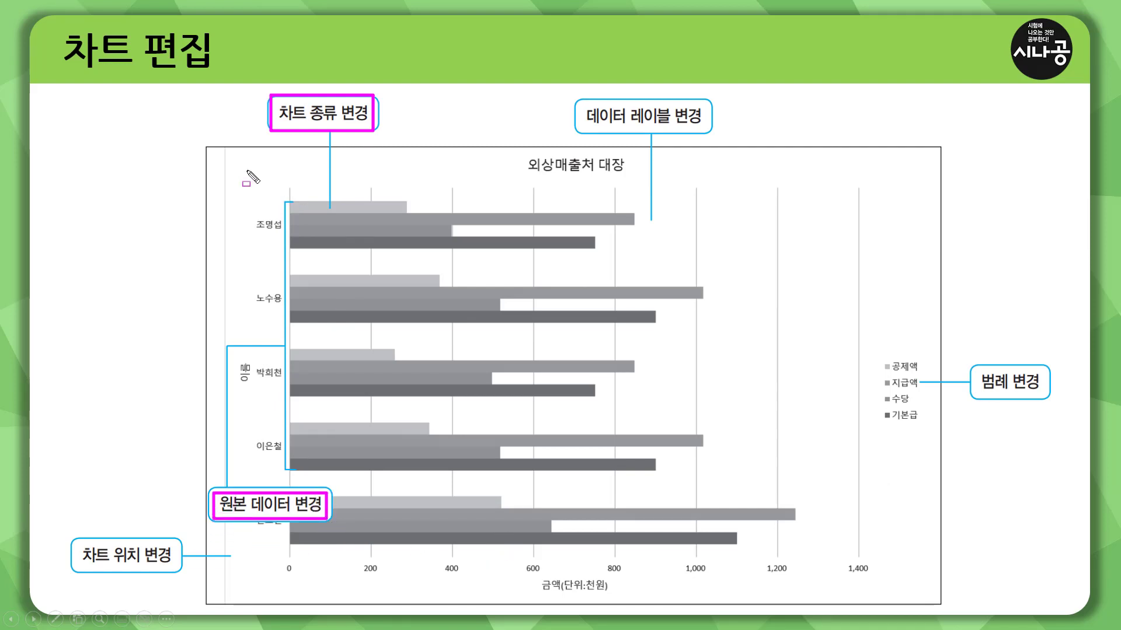
mouse_move(239, 171)
left_mouse_down()
mouse_move(270, 258)
mouse_move(675, 518)
mouse_move(805, 563)
mouse_move(863, 564)
left_mouse_up()
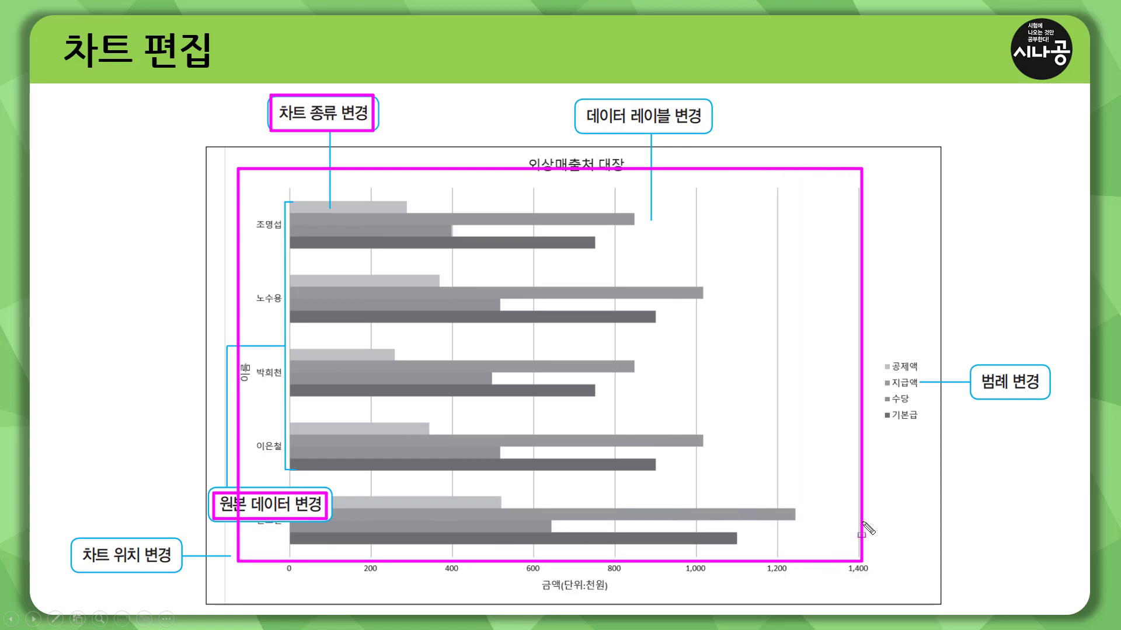
mouse_move(879, 357)
left_mouse_down()
mouse_move(879, 397)
mouse_move(917, 427)
left_mouse_up()
mouse_move(467, 582)
left_mouse_down()
mouse_move(467, 596)
mouse_move(673, 620)
left_mouse_up()
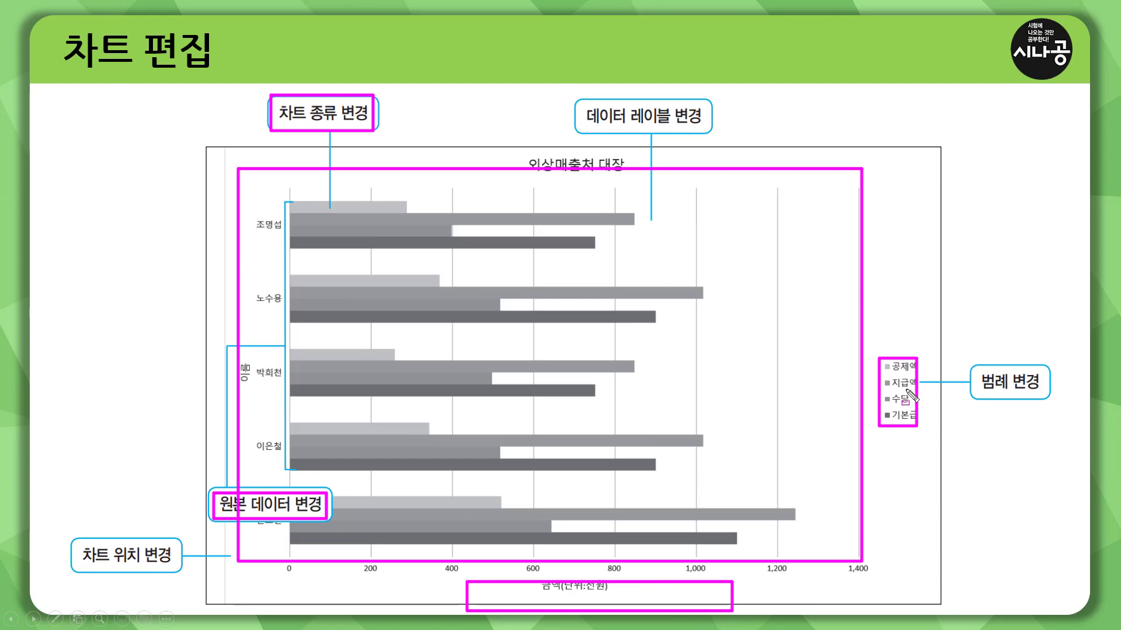
key("e")
left_click_drag(875, 348, 1057, 431)
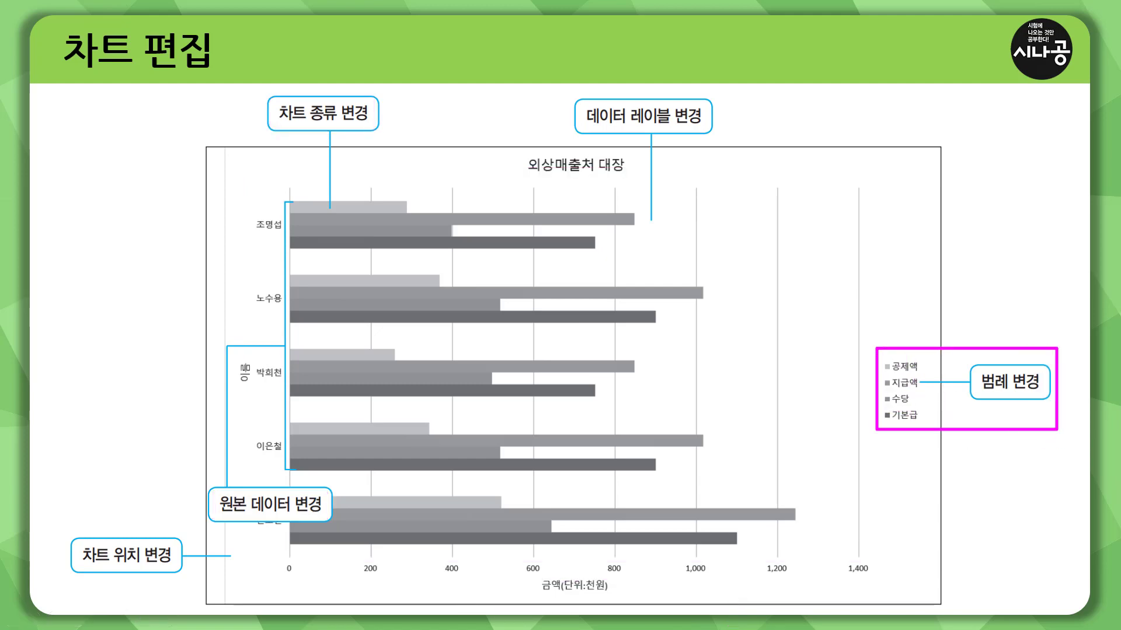
key("e")
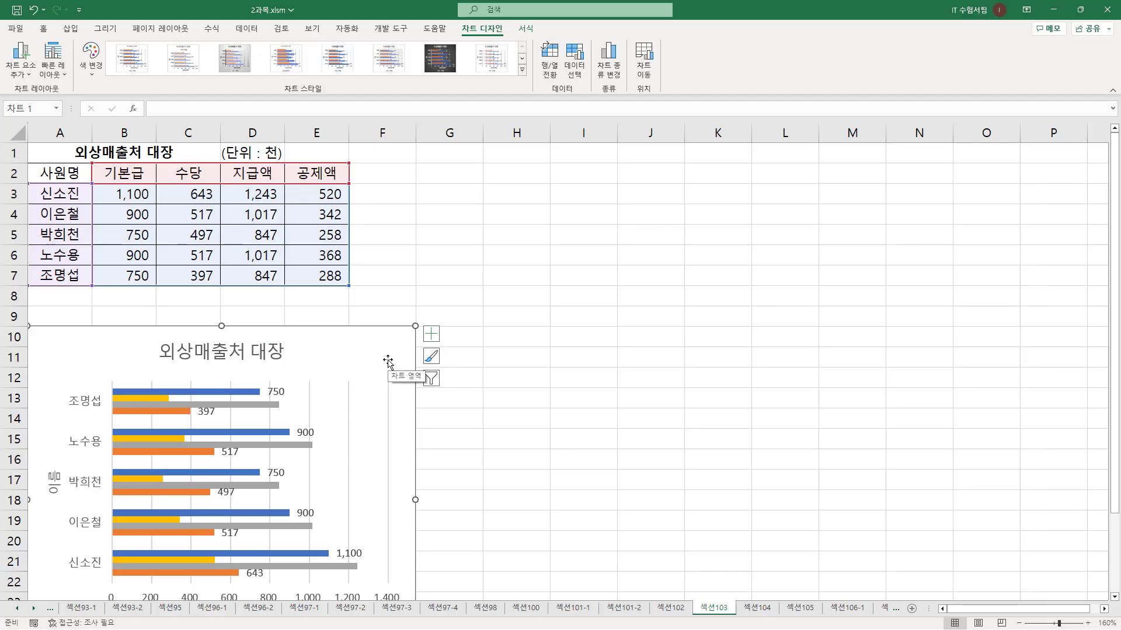
- Place the legend of the 외상매출처 대장 bar chart on the right side (오른쪽)
mouse_move(456, 10)
left_mouse_down()
mouse_move(486, 36)
mouse_move(506, 36)
left_mouse_up()
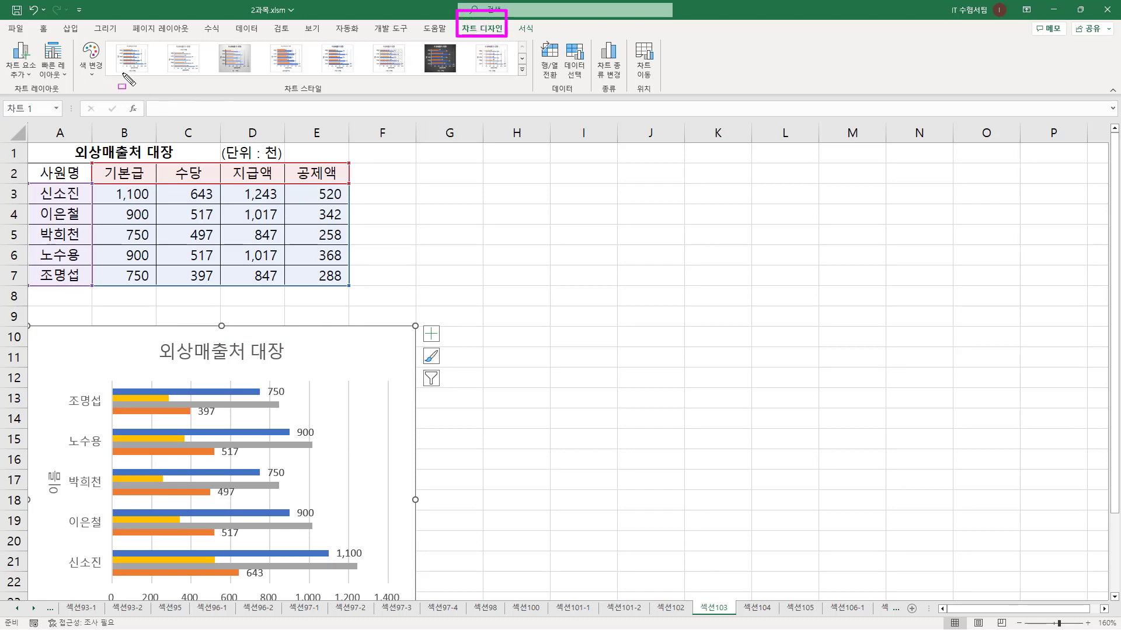
left_click_drag(5, 36, 25, 77)
key("Escape")
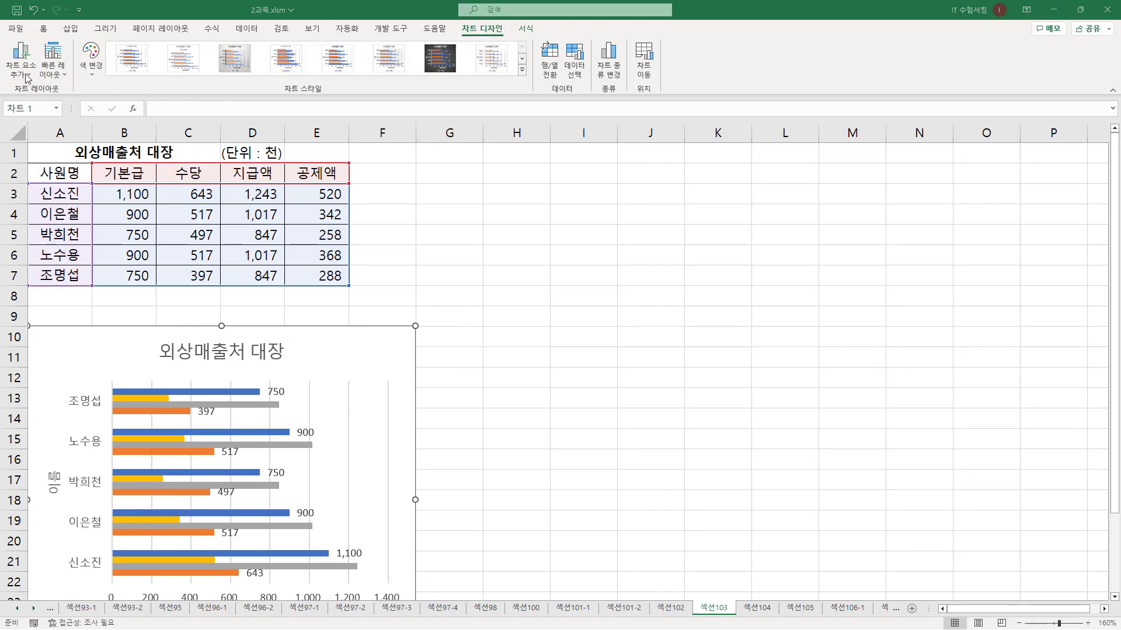
left_click(23, 70)
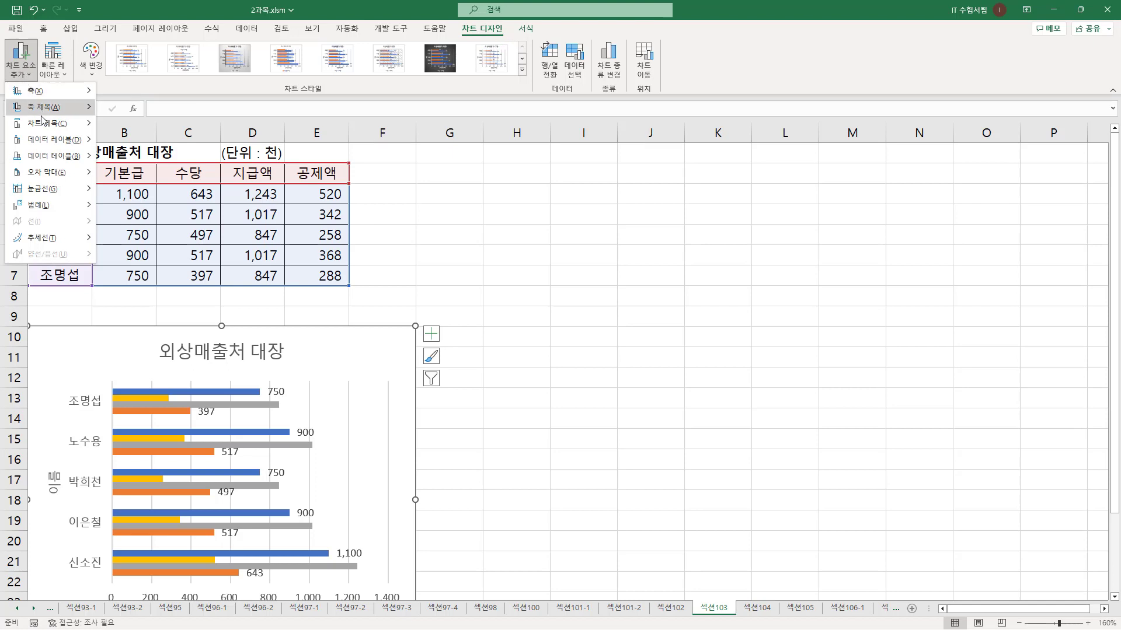
mouse_move(38, 207)
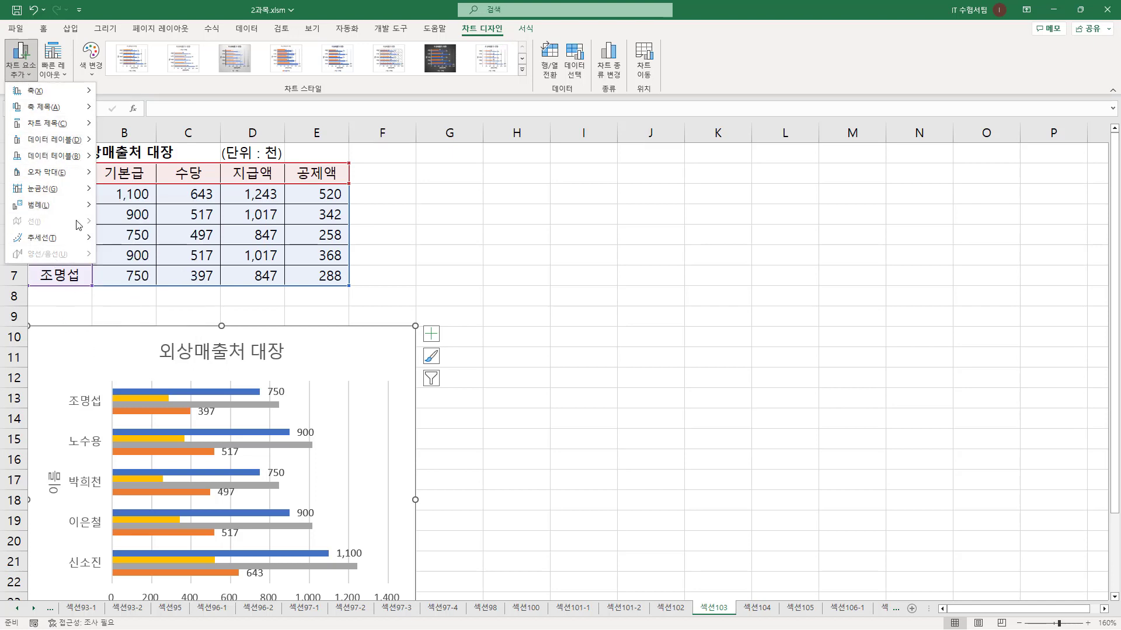
mouse_move(73, 213)
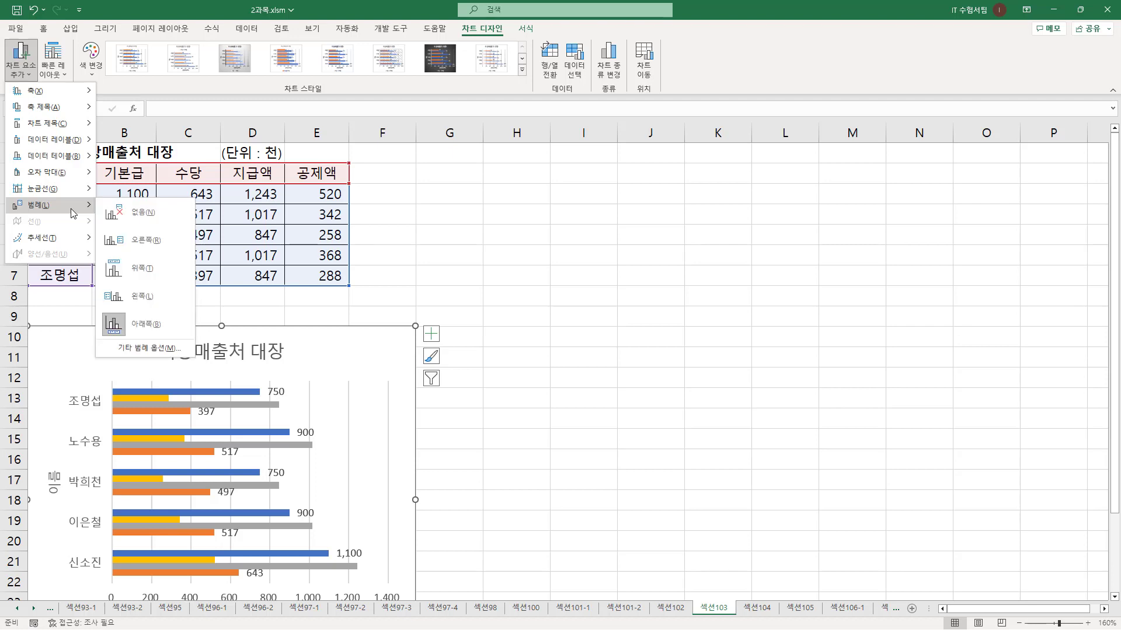
left_click(142, 242)
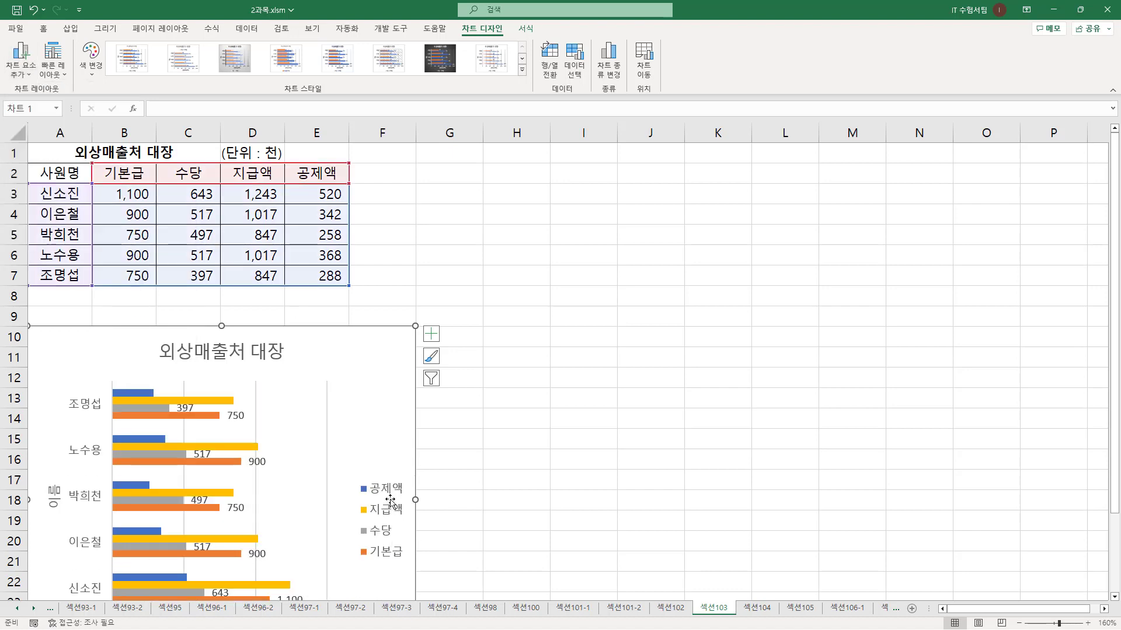
mouse_move(353, 477)
left_mouse_down()
mouse_move(374, 528)
mouse_move(413, 565)
left_mouse_up()
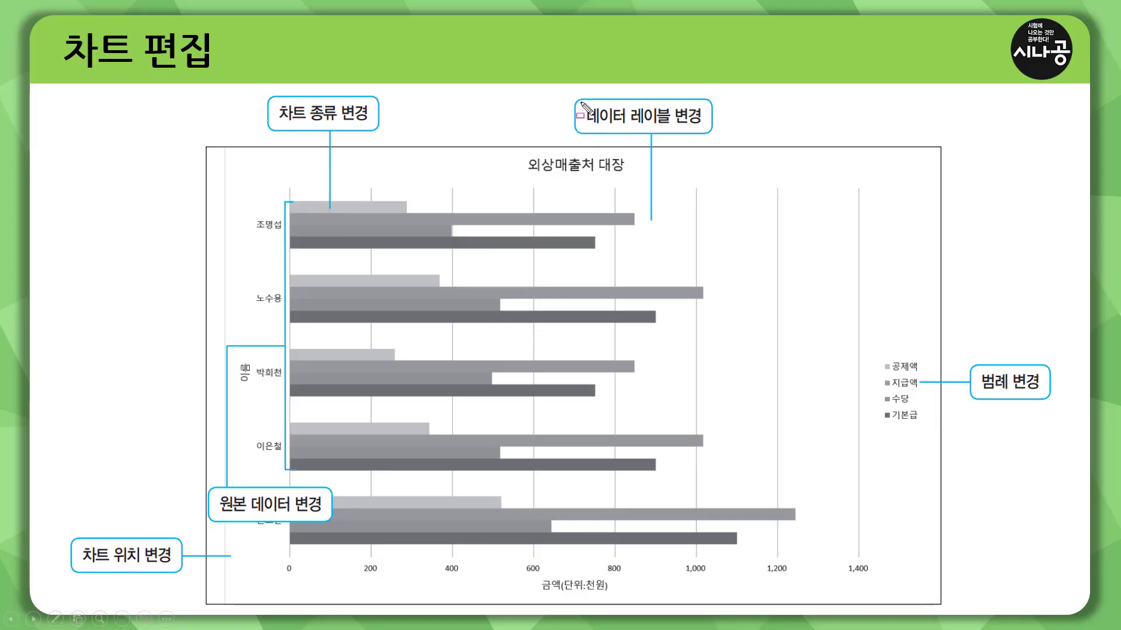
left_click_drag(578, 100, 713, 127)
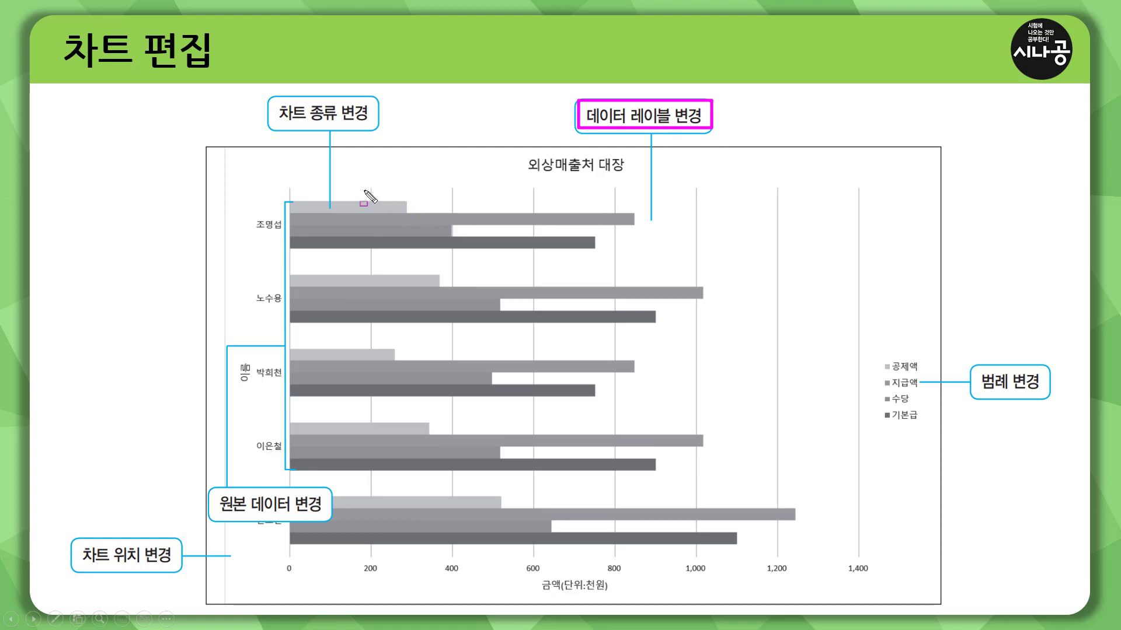
mouse_move(291, 198)
left_mouse_down()
mouse_move(457, 251)
mouse_move(823, 525)
mouse_move(849, 564)
mouse_move(860, 555)
left_mouse_up()
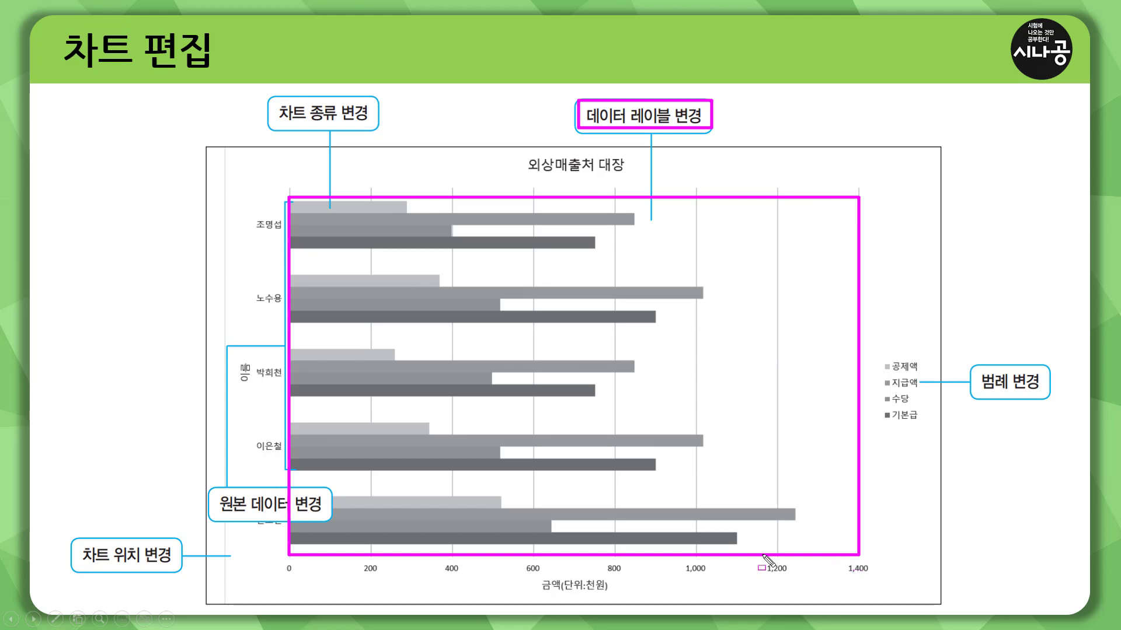
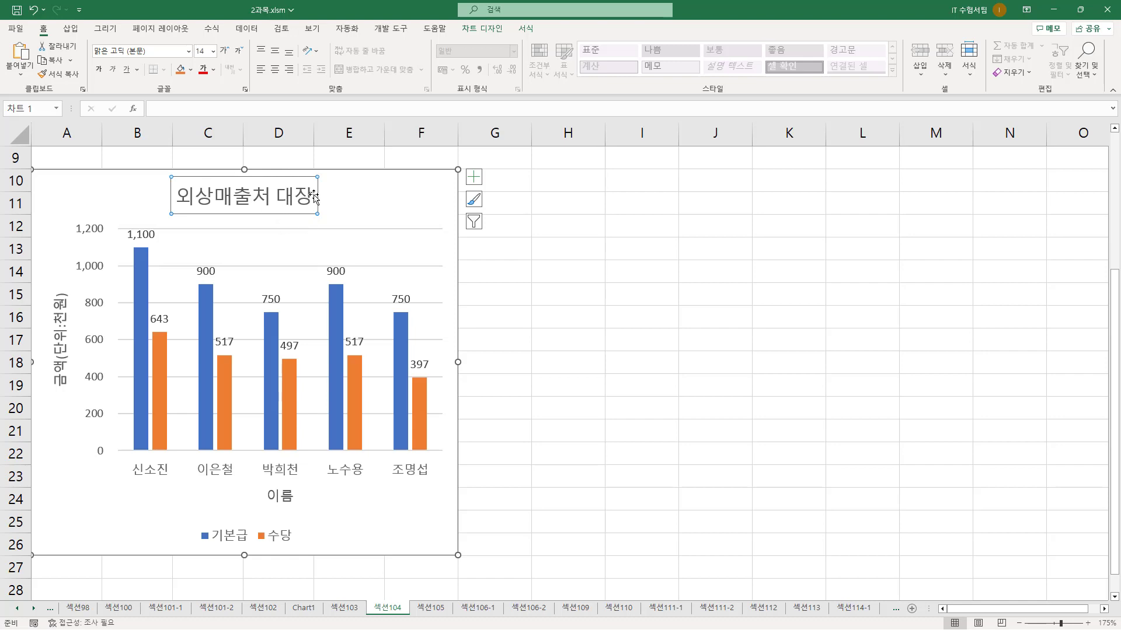
- Open the format settings for the selected 외상매출처 대장 chart title in the column chart on sheet 섹션104
left_click_drag(461, 35, 540, 38)
key("Escape")
left_click(526, 28)
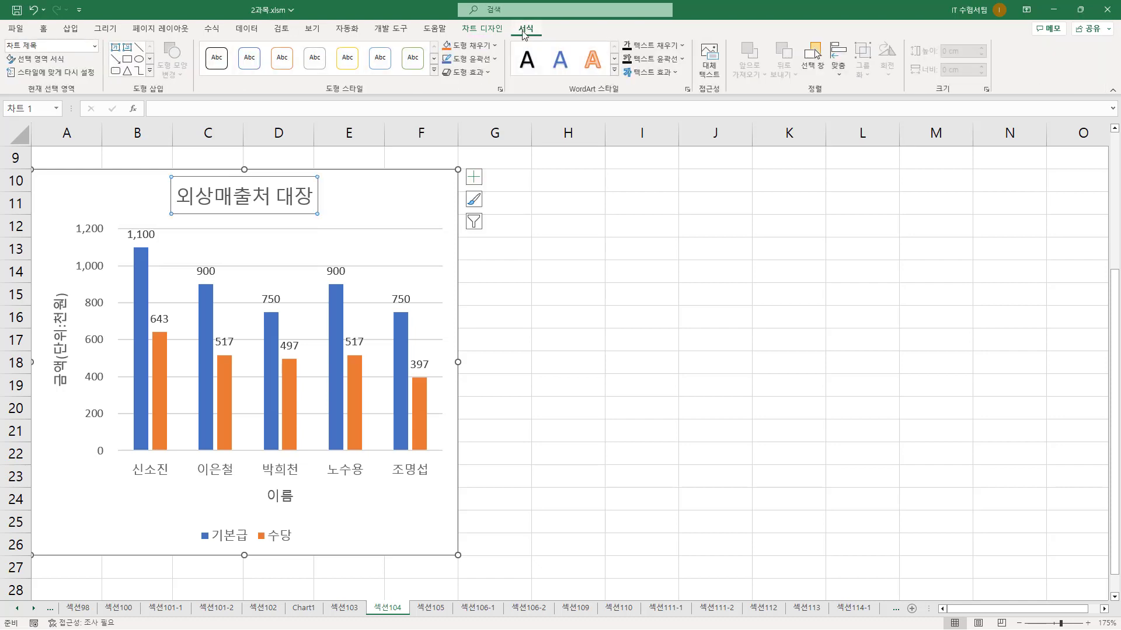
mouse_move(161, 170)
left_mouse_down()
mouse_move(179, 211)
mouse_move(342, 230)
mouse_move(336, 222)
left_mouse_up()
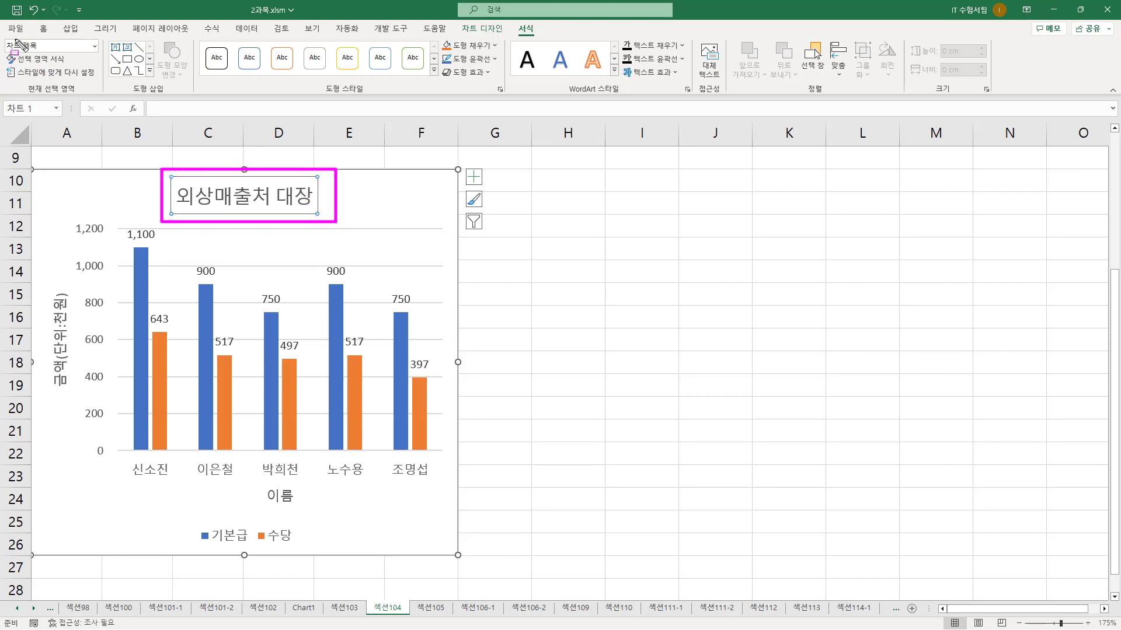
left_click_drag(4, 36, 101, 52)
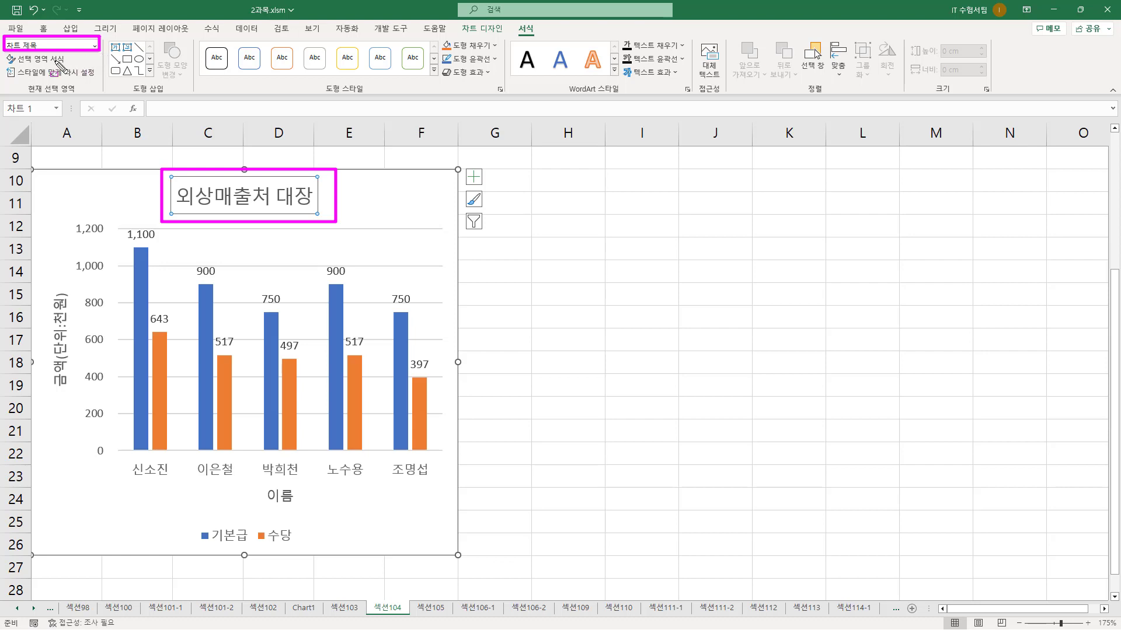
left_click_drag(17, 65, 66, 65)
key("Escape")
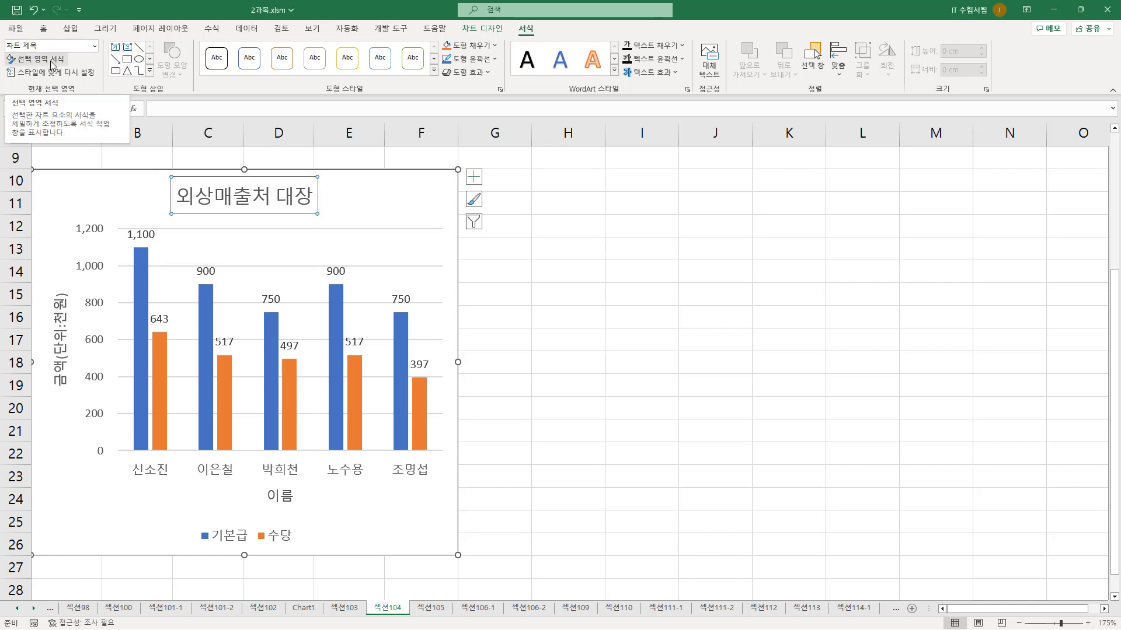
left_click(52, 65)
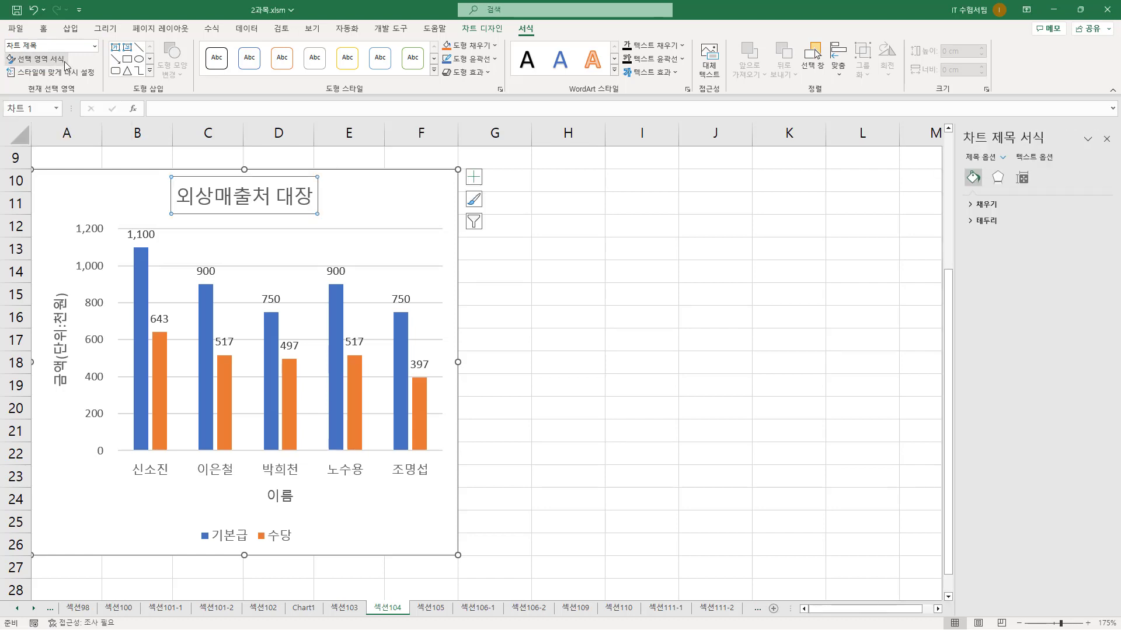
- Examine the chart title format settings (차트 제목 서식) against the selected title and close them
mouse_move(954, 121)
left_mouse_down()
mouse_move(967, 232)
mouse_move(1117, 250)
mouse_move(1113, 592)
left_mouse_up()
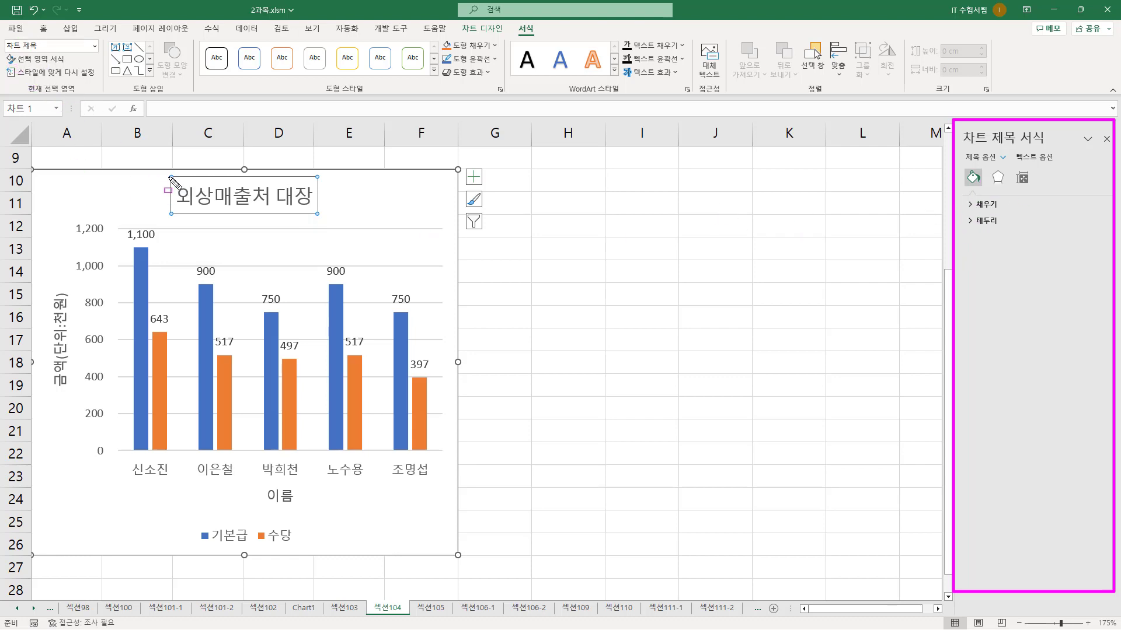
mouse_move(166, 174)
left_mouse_down()
mouse_move(200, 206)
mouse_move(324, 214)
mouse_move(319, 227)
mouse_move(311, 208)
left_mouse_up()
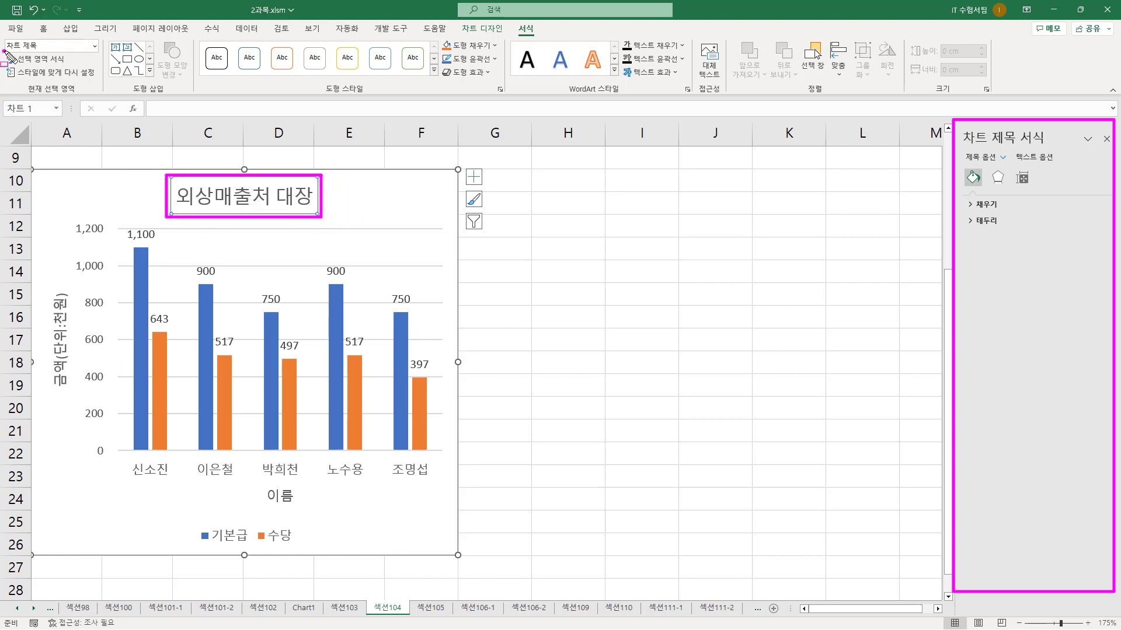
mouse_move(3, 51)
left_mouse_down()
mouse_move(47, 51)
mouse_move(65, 65)
left_mouse_up()
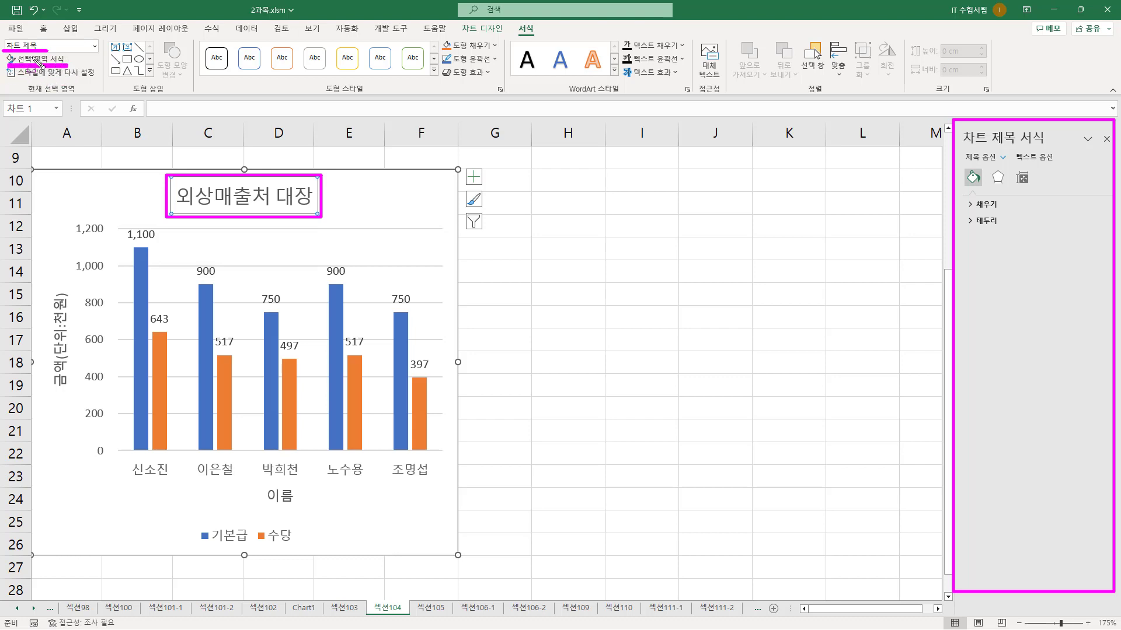
key("Escape")
left_click(1106, 139)
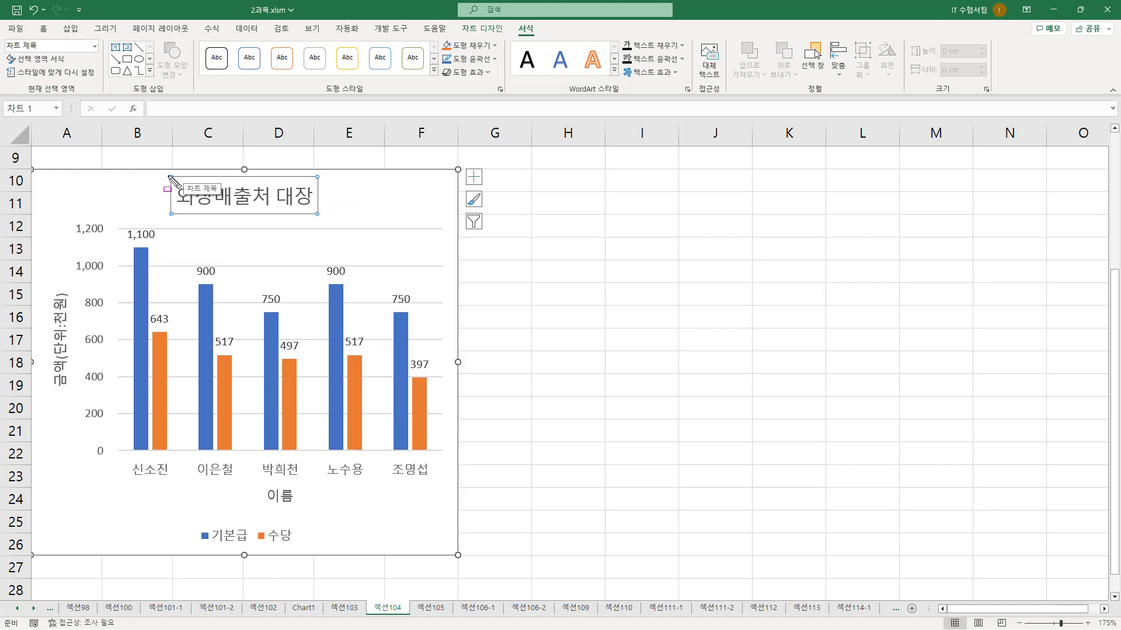
- Reopen the format settings (차트 제목 서식) directly from the 외상매출처 대장 chart title
left_click_drag(171, 178, 330, 223)
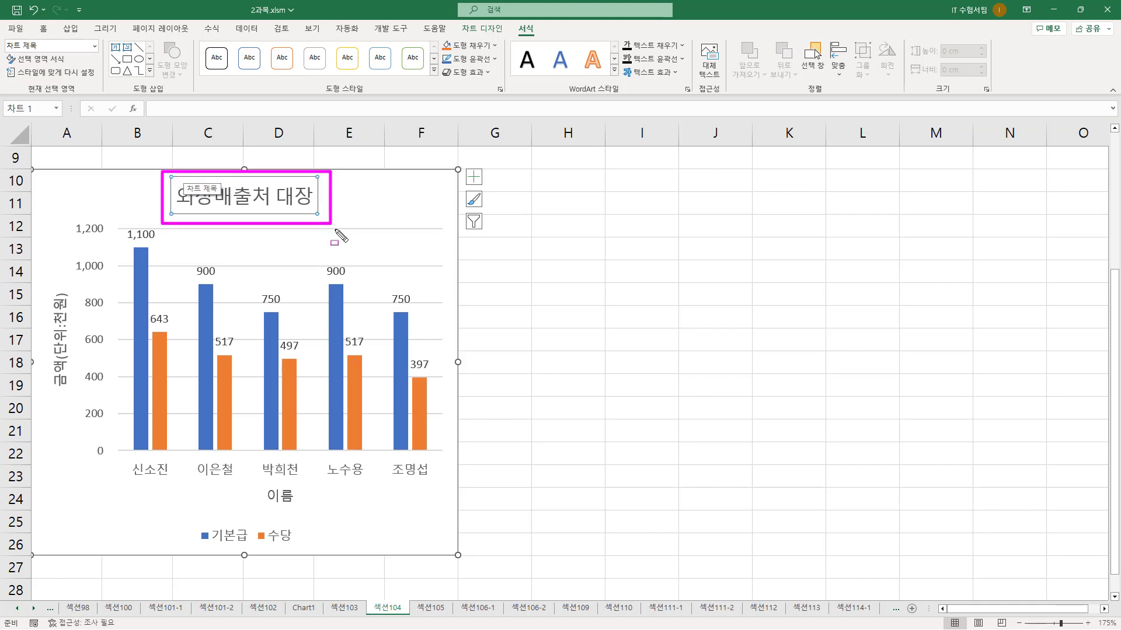
right_click(300, 189)
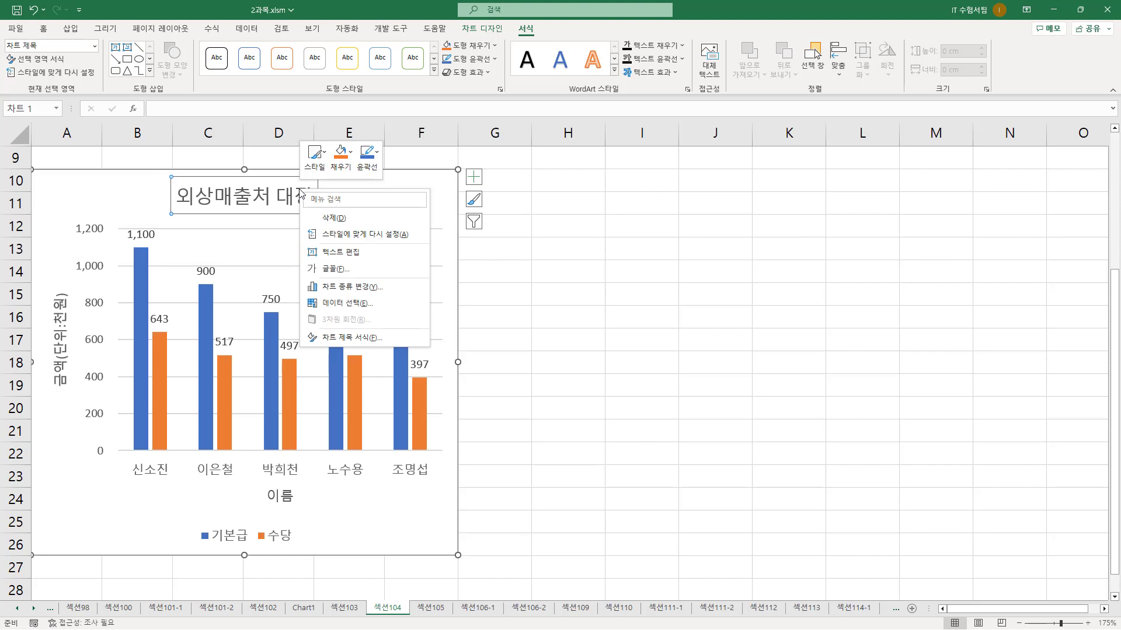
left_click(347, 338)
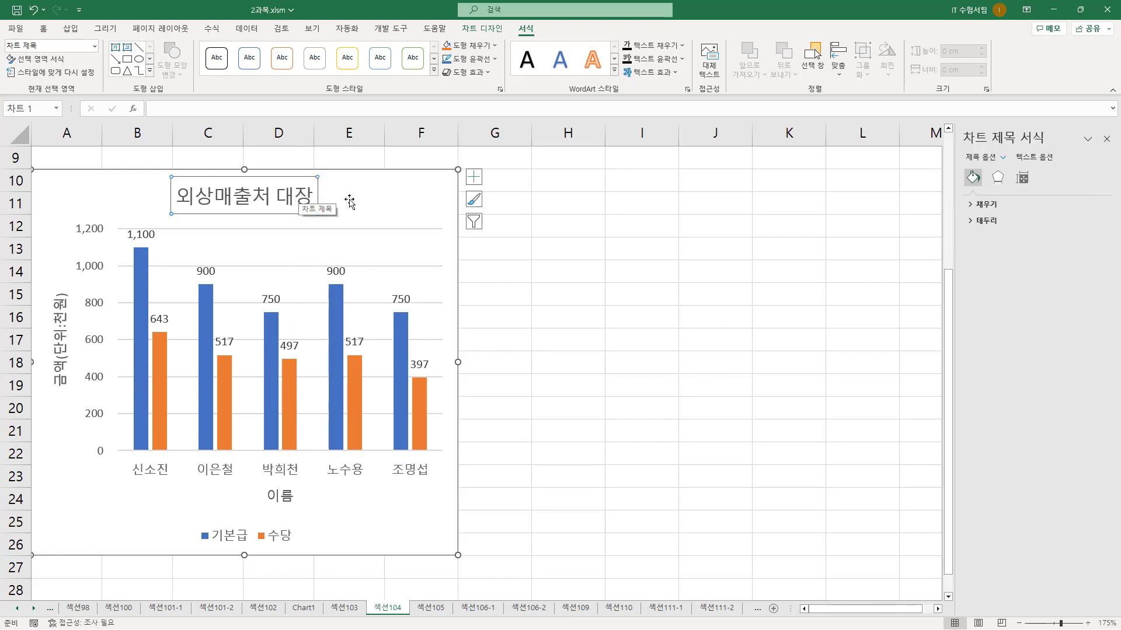
- Give the 외상매출처 대장 chart title a solid line (실선) border through its border (테두리) settings
left_click_drag(957, 126, 1000, 231)
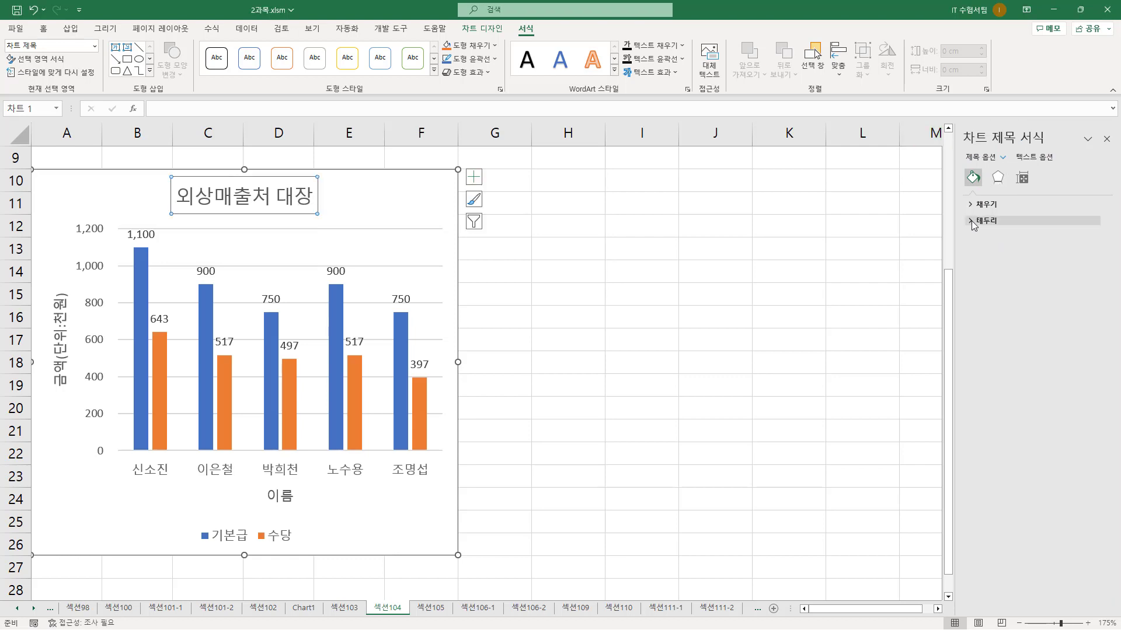
left_click(974, 222)
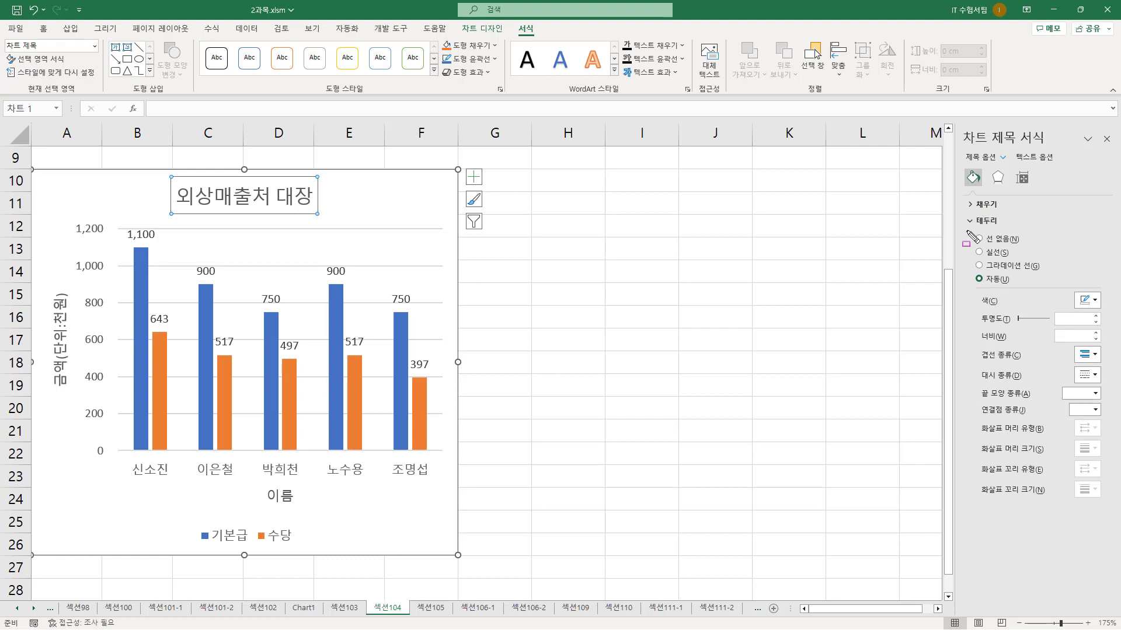
left_click_drag(964, 229, 1113, 532)
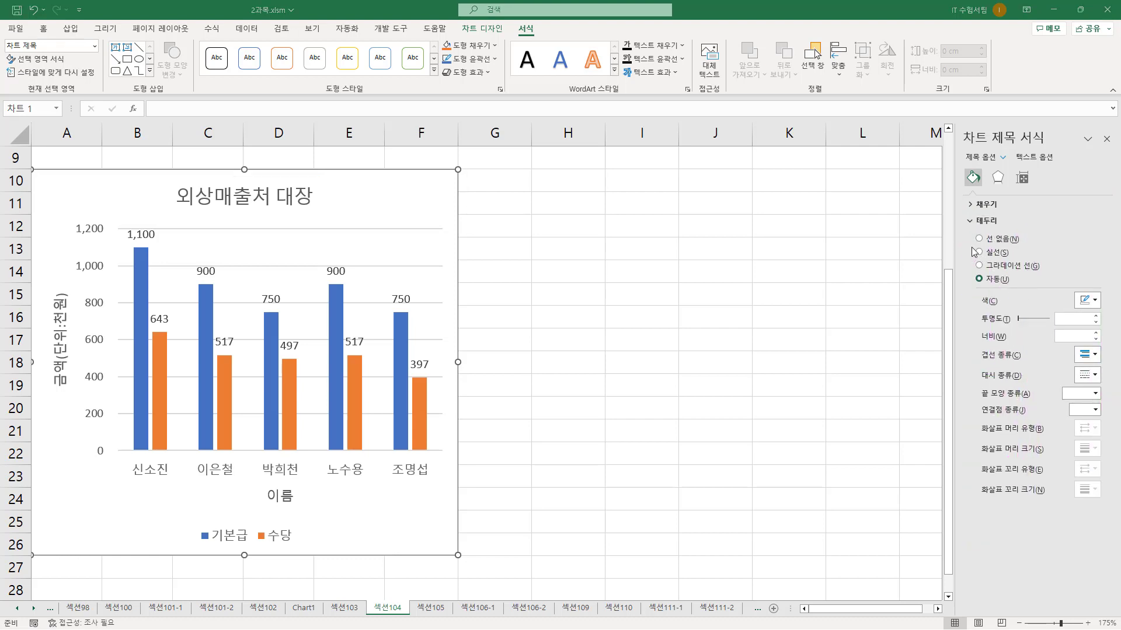
left_click_drag(970, 244, 1024, 262)
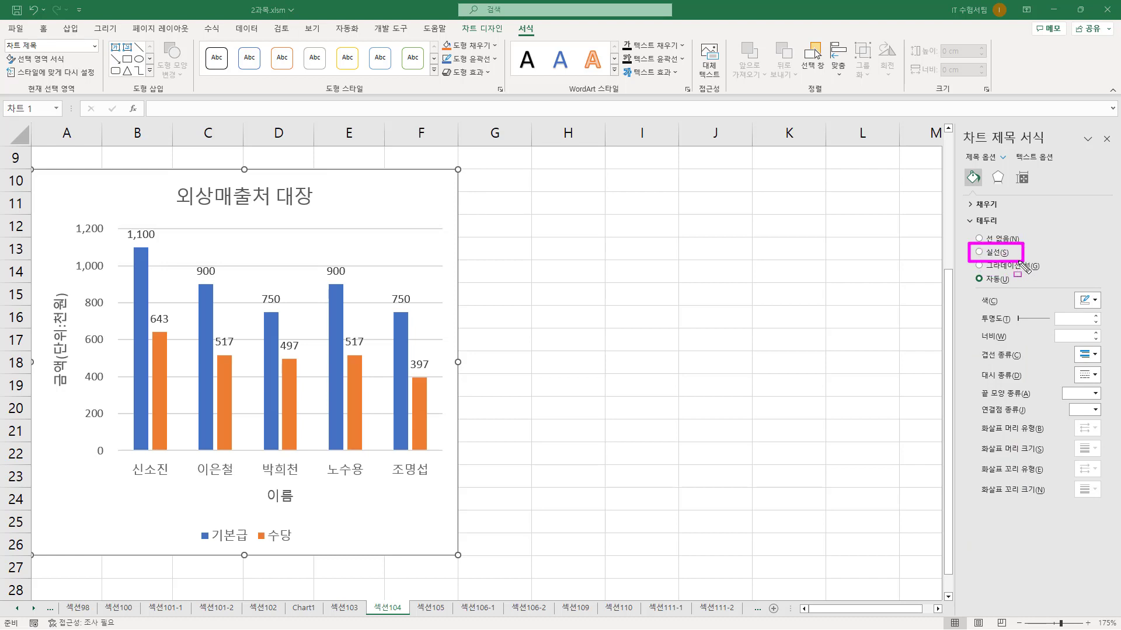
key("Escape")
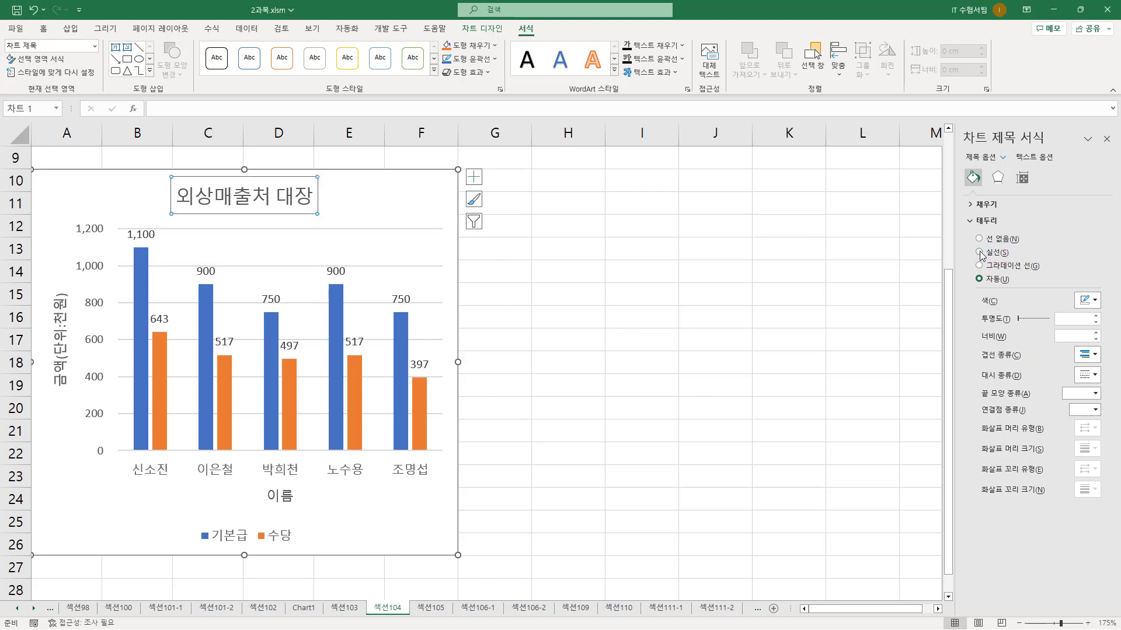
left_click(980, 252)
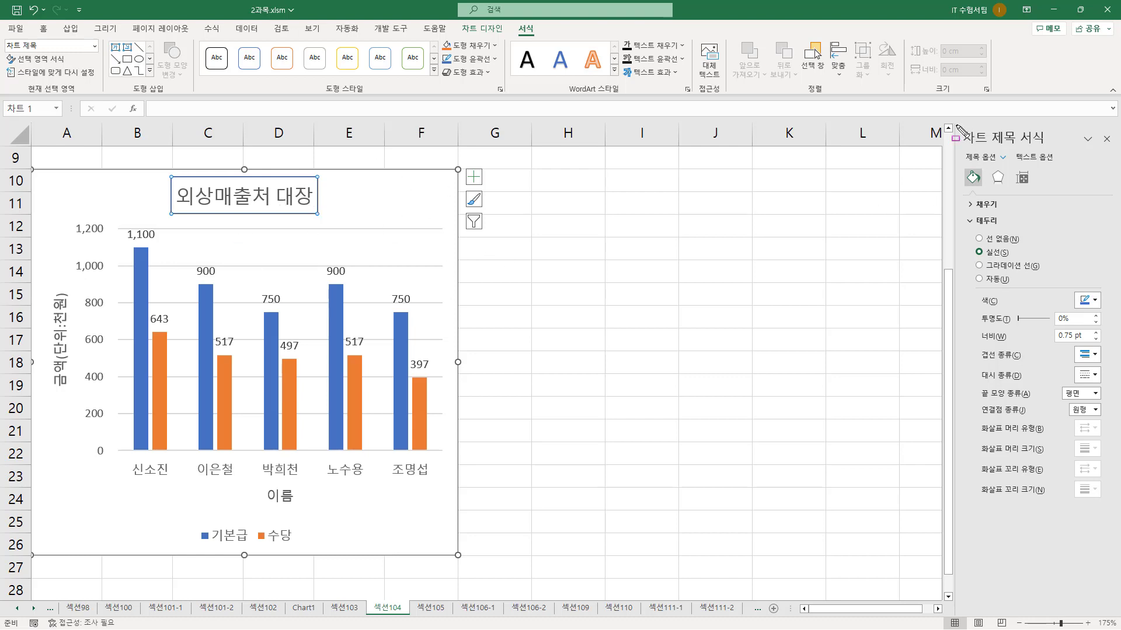
- Close the chart title format settings (차트 제목 서식) and deselect the chart
mouse_move(956, 124)
left_mouse_down()
mouse_move(1040, 332)
mouse_move(1107, 553)
mouse_move(1118, 537)
left_mouse_up()
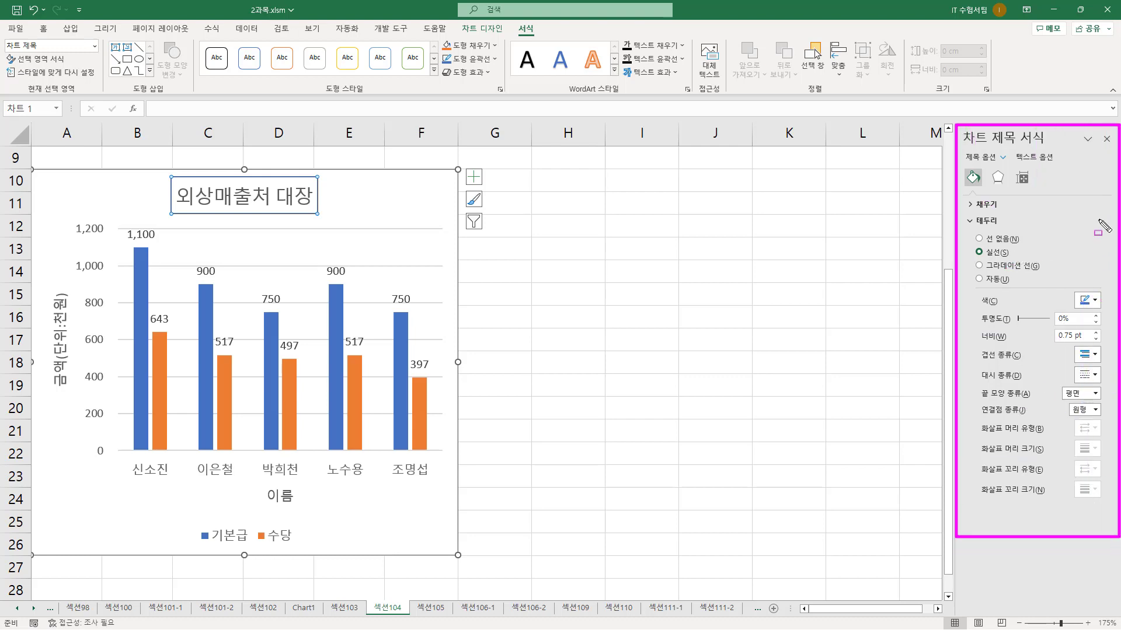
left_click_drag(1098, 129, 1117, 152)
key("Escape")
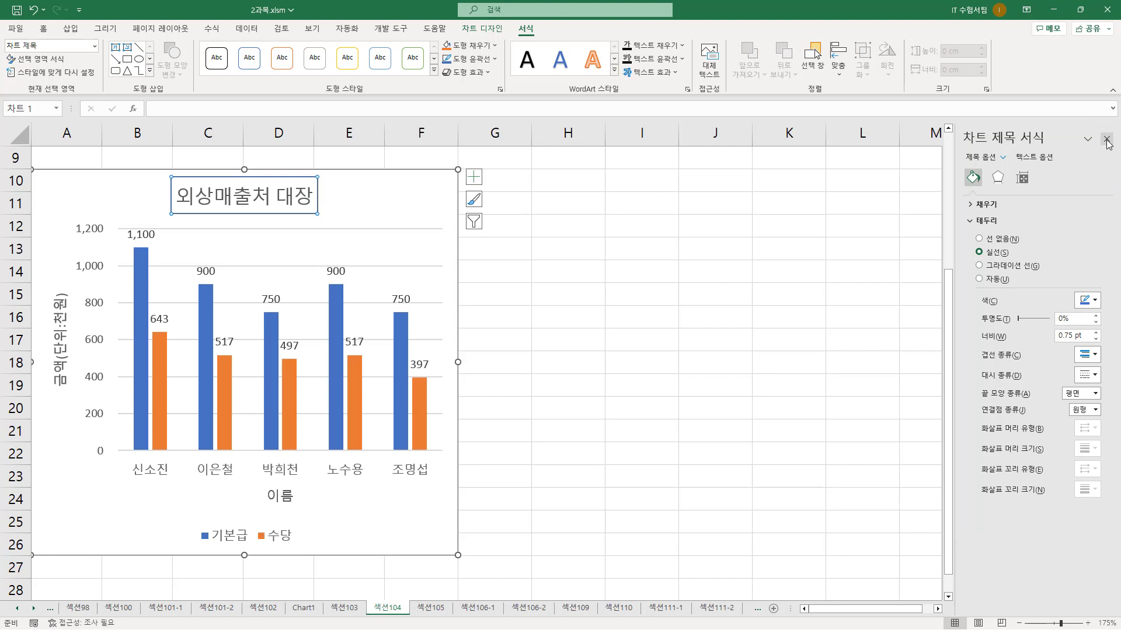
left_click(1106, 140)
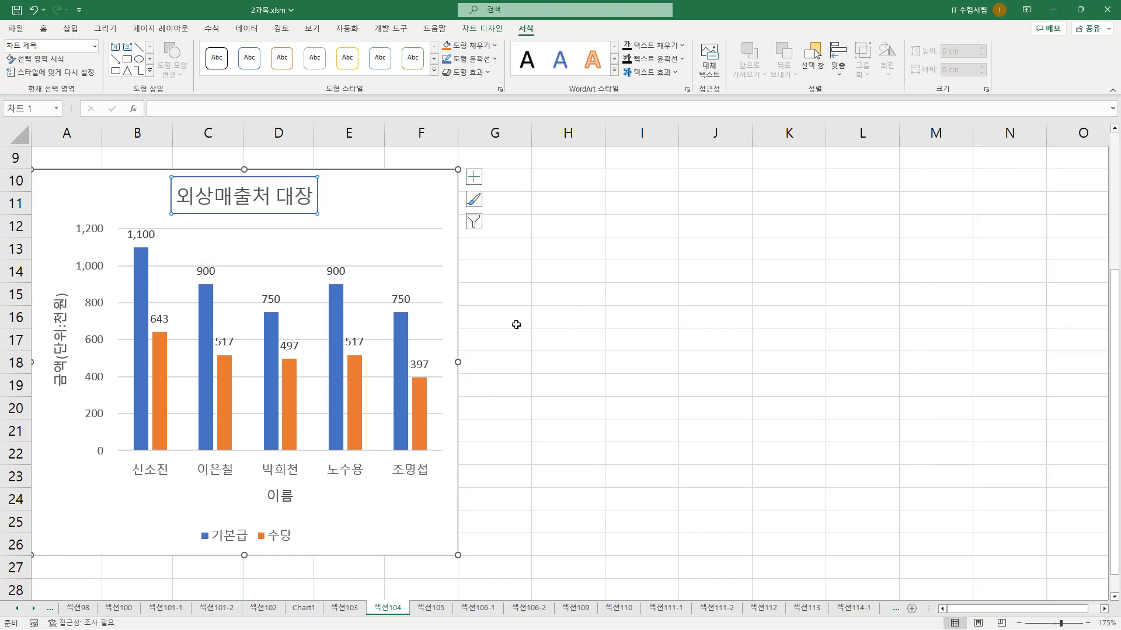
mouse_move(550, 229)
left_mouse_down()
mouse_move(633, 332)
mouse_move(937, 471)
left_mouse_up()
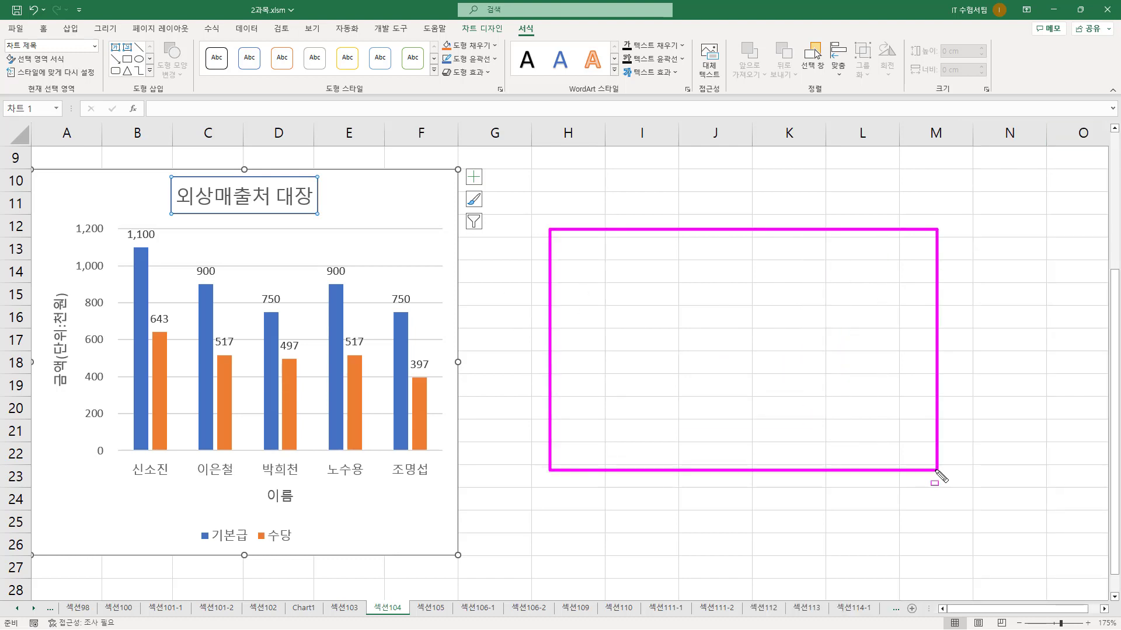
left_click(577, 255)
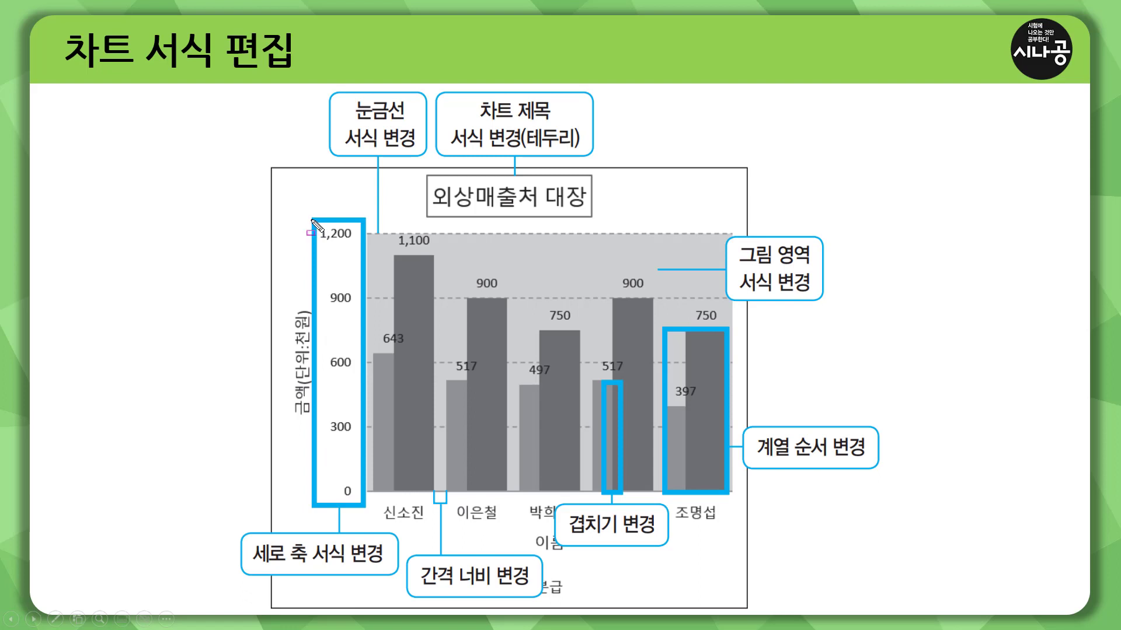
left_click_drag(313, 222, 366, 503)
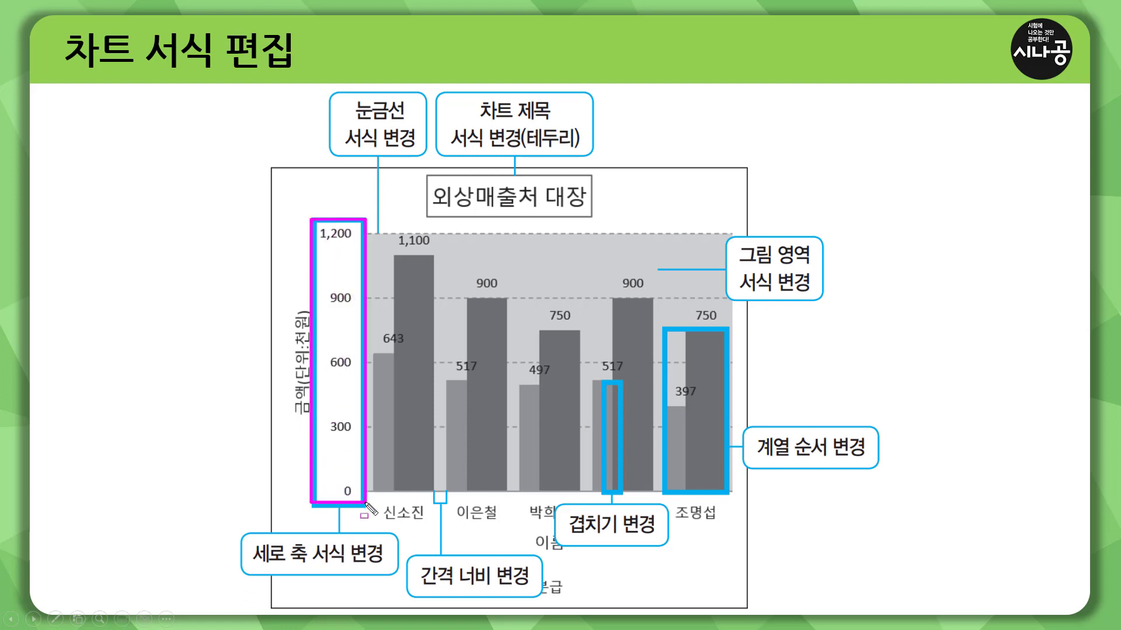
left_click_drag(252, 568, 387, 570)
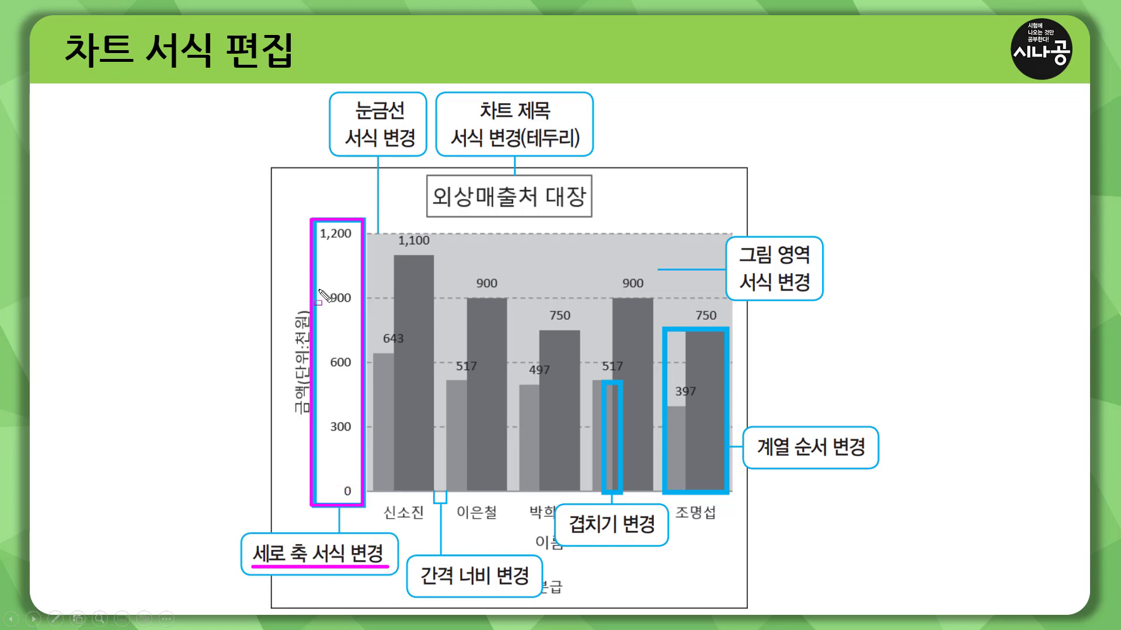
left_click_drag(341, 483, 355, 500)
mouse_move(318, 241)
left_mouse_down()
mouse_move(333, 224)
mouse_move(356, 244)
left_mouse_up()
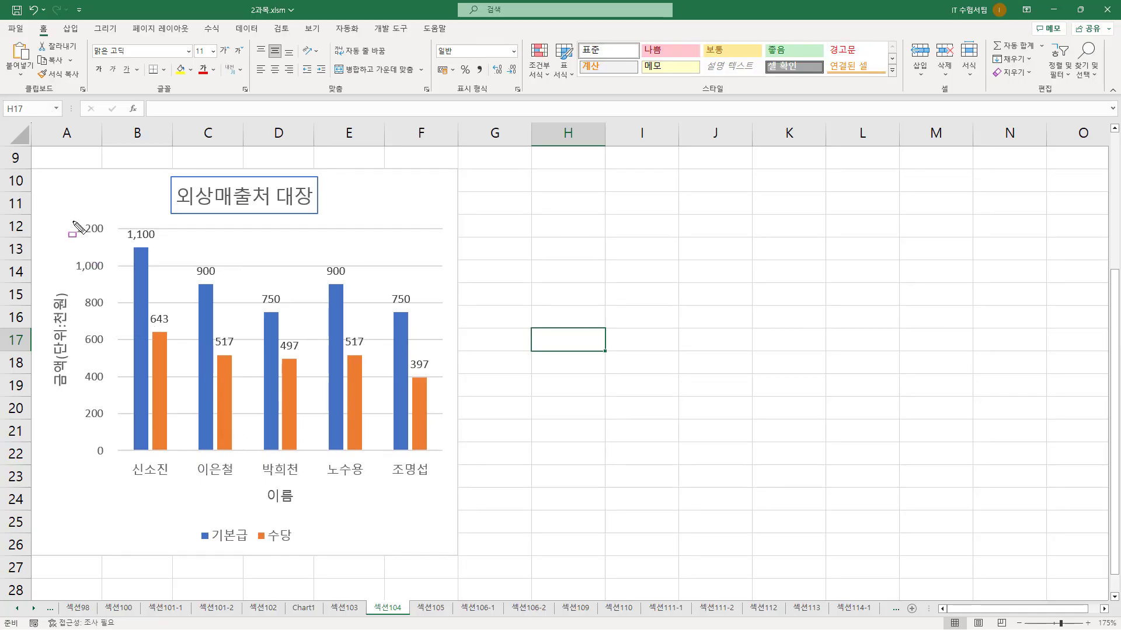
- Select the vertical value axis (세로 (값) 축) of the column chart and open its axis format settings (축 서식)
mouse_move(70, 216)
left_mouse_down()
mouse_move(125, 513)
mouse_move(122, 462)
mouse_move(110, 460)
left_mouse_up()
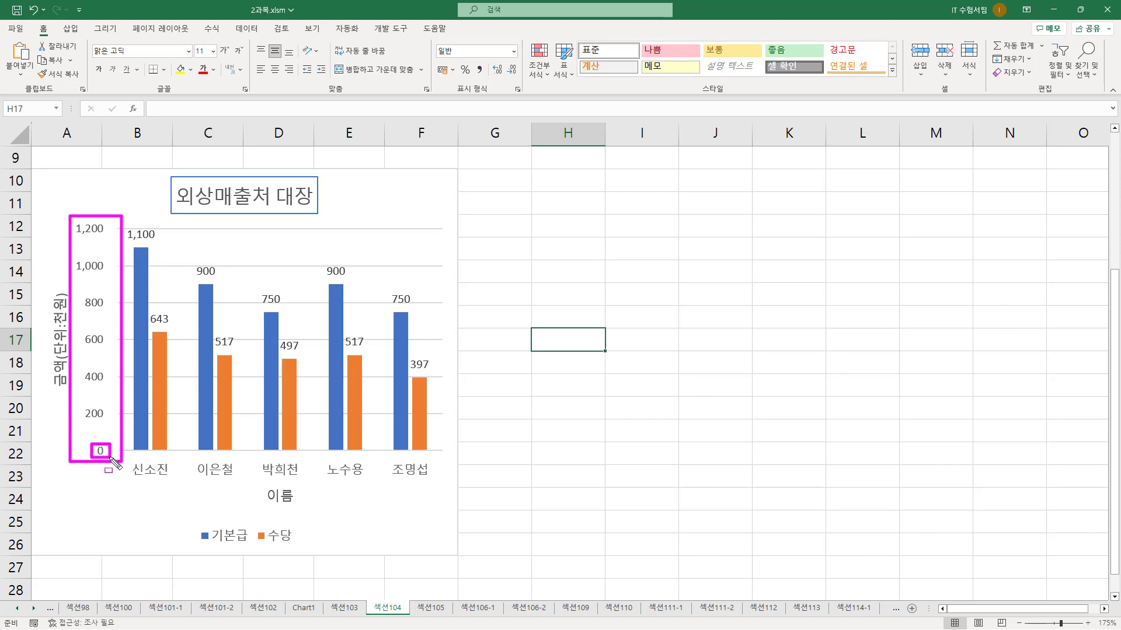
left_click_drag(72, 218, 109, 237)
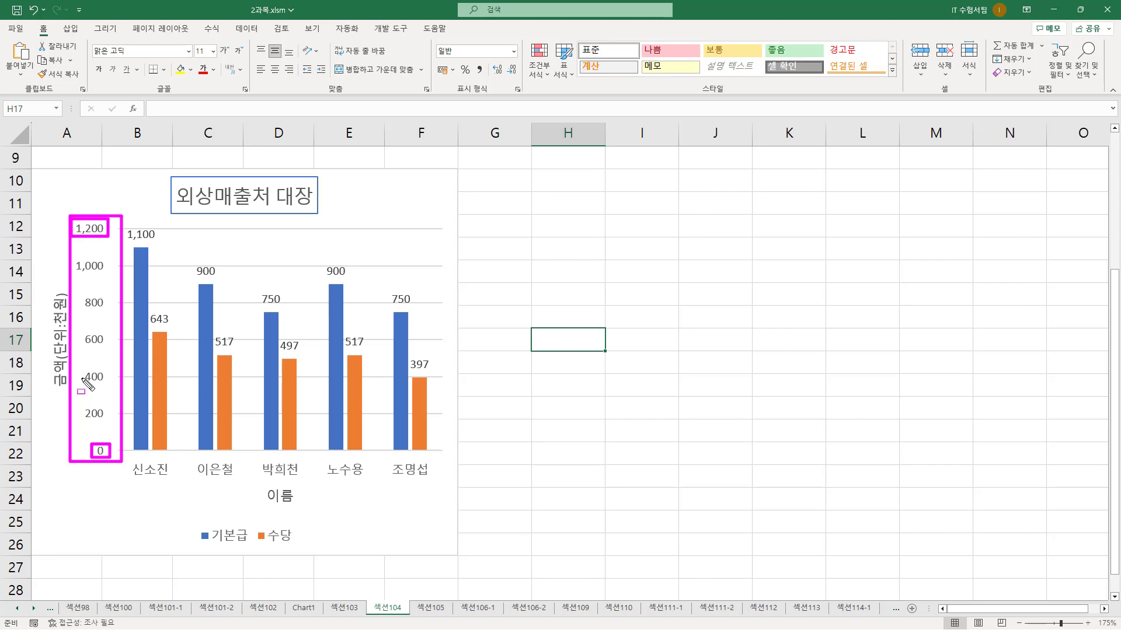
key("Escape")
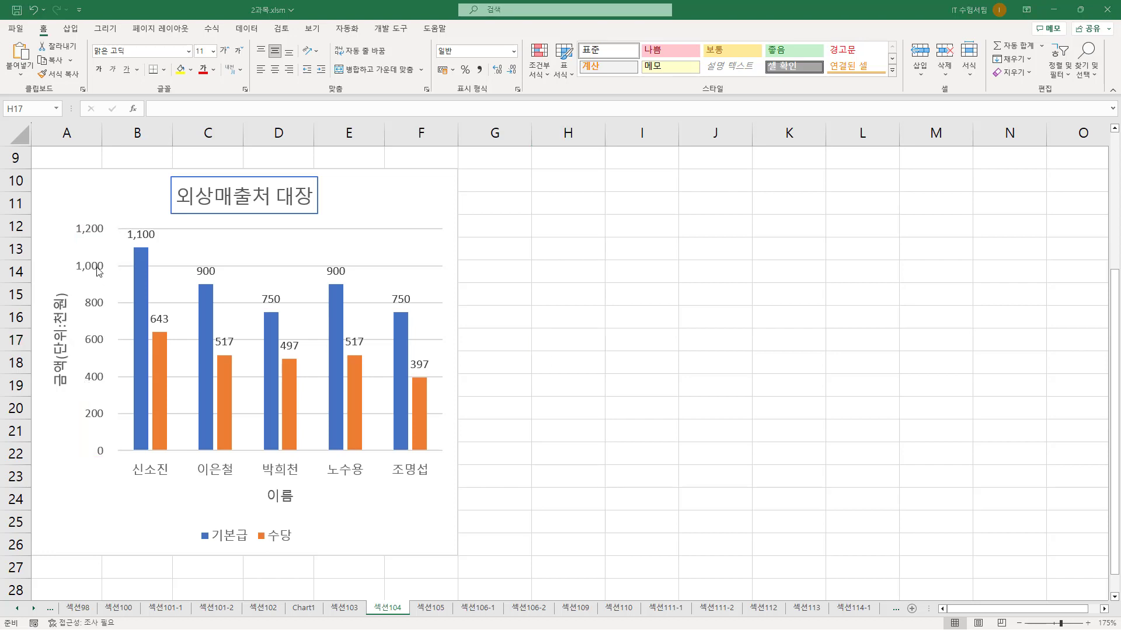
left_click(100, 269)
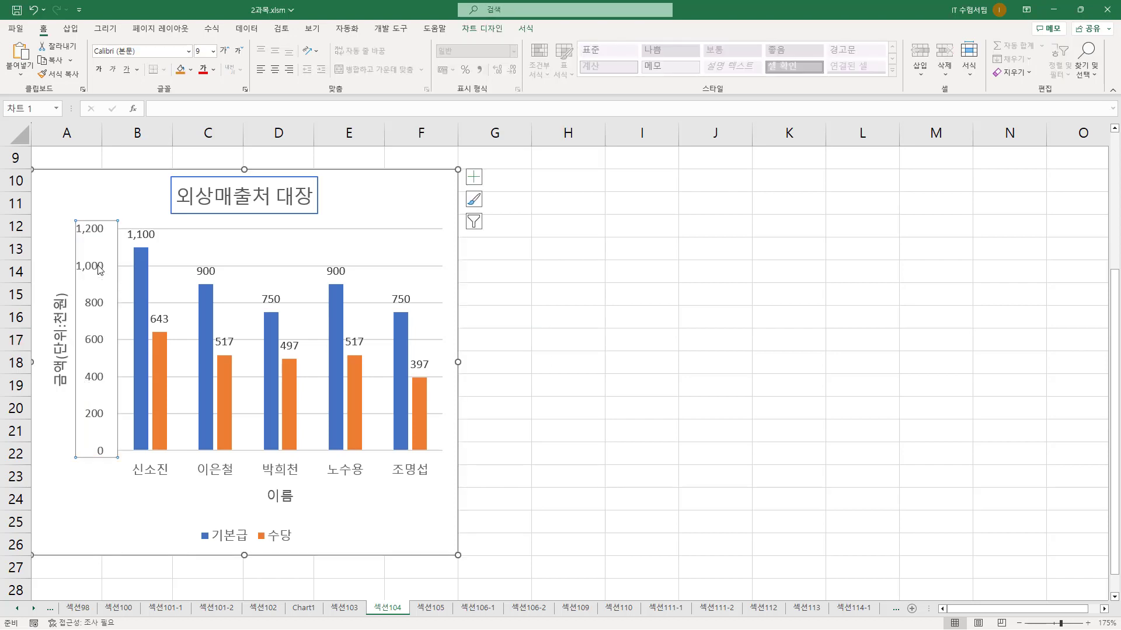
left_click(527, 28)
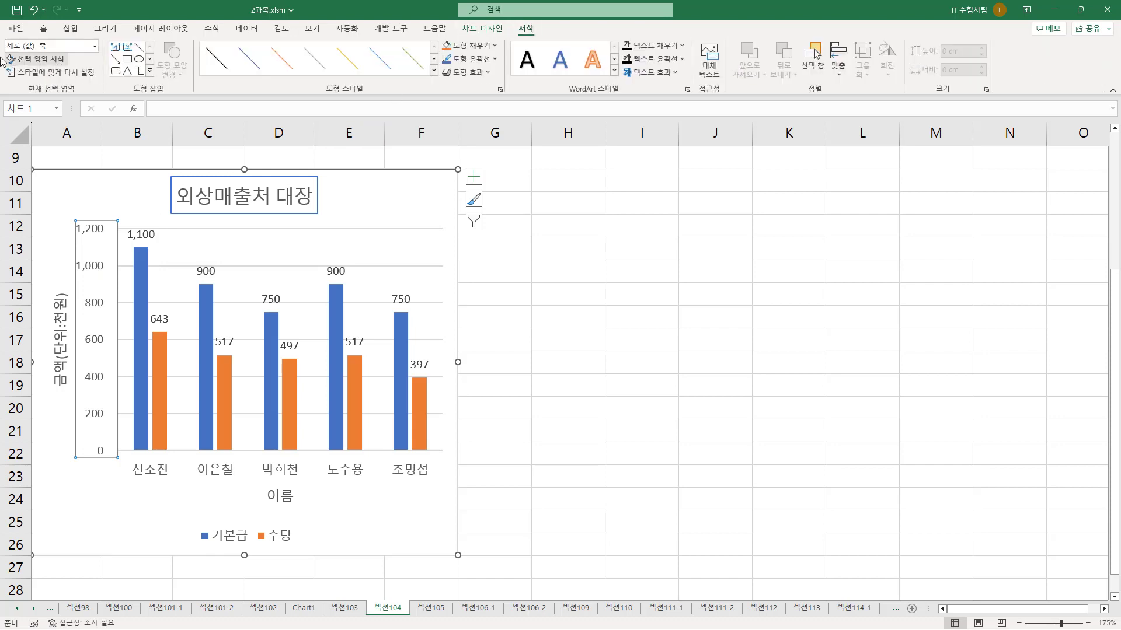
left_click_drag(5, 35, 53, 53)
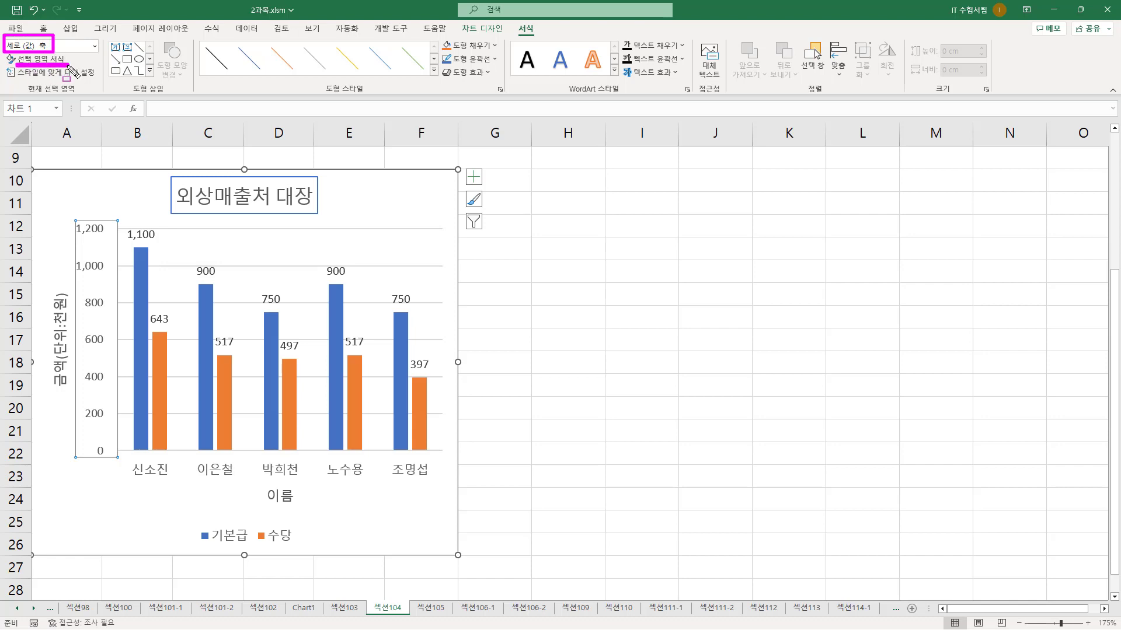
key("Escape")
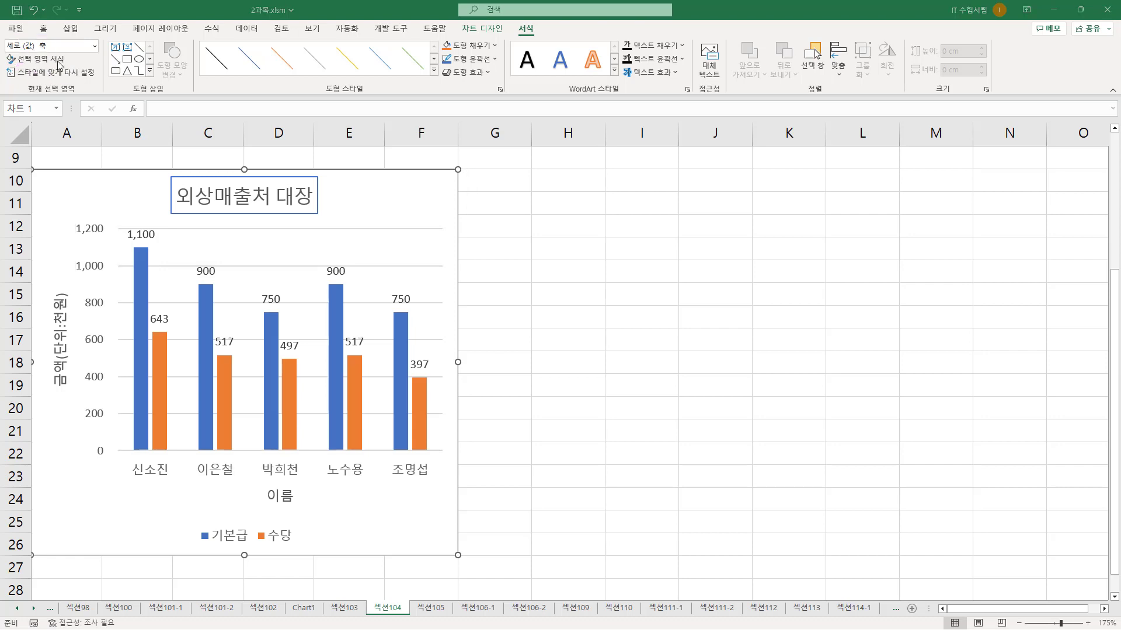
left_click(90, 264)
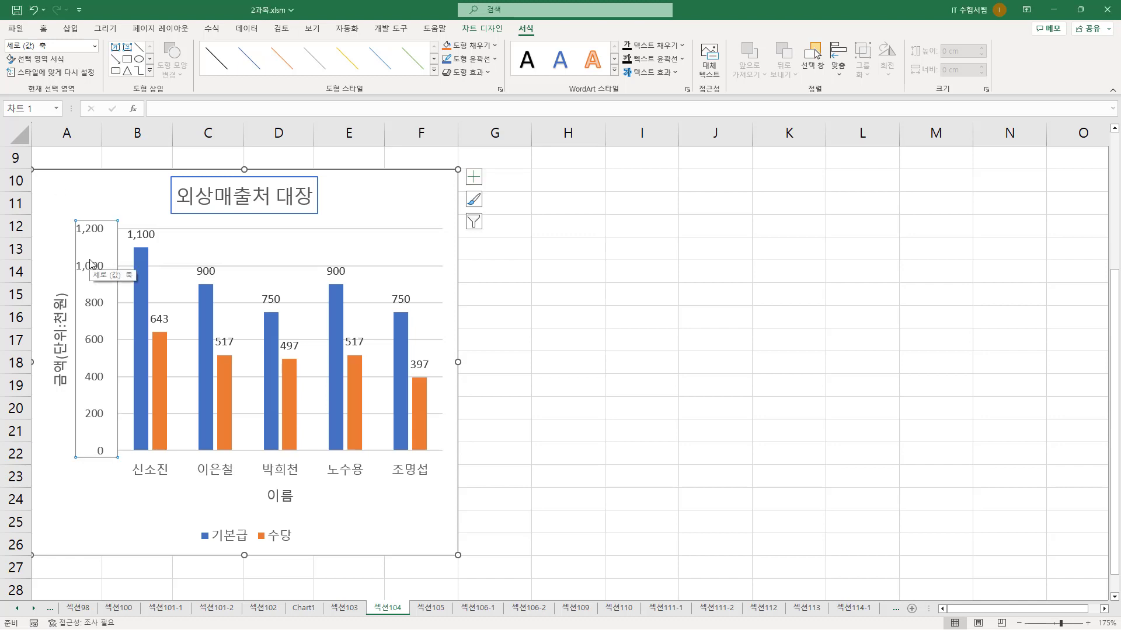
right_click(91, 264)
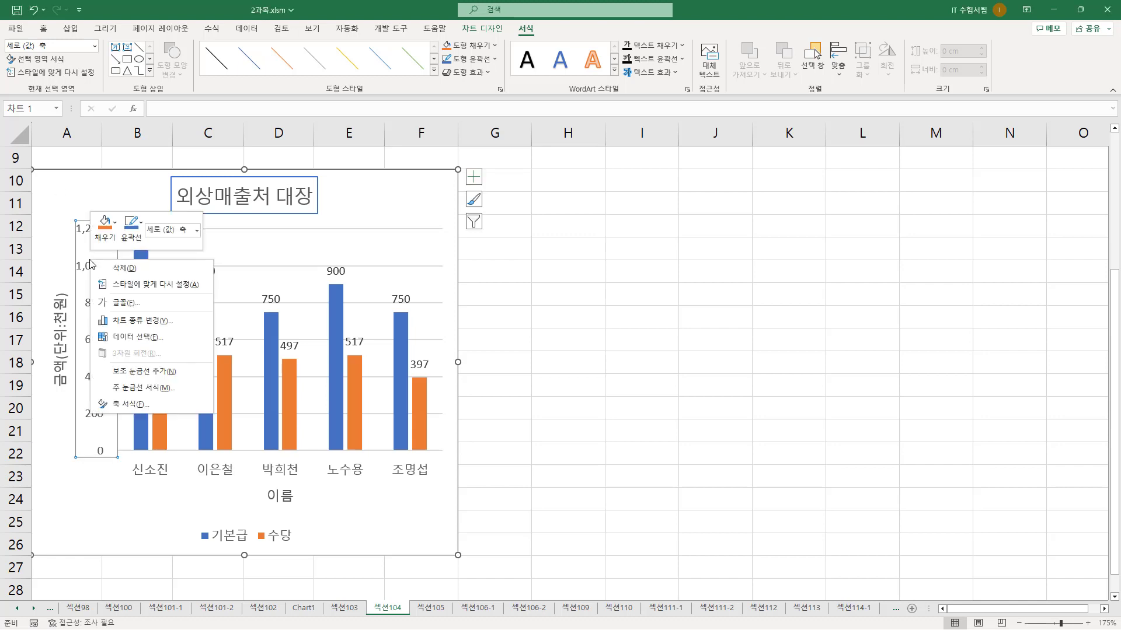
left_click(123, 405)
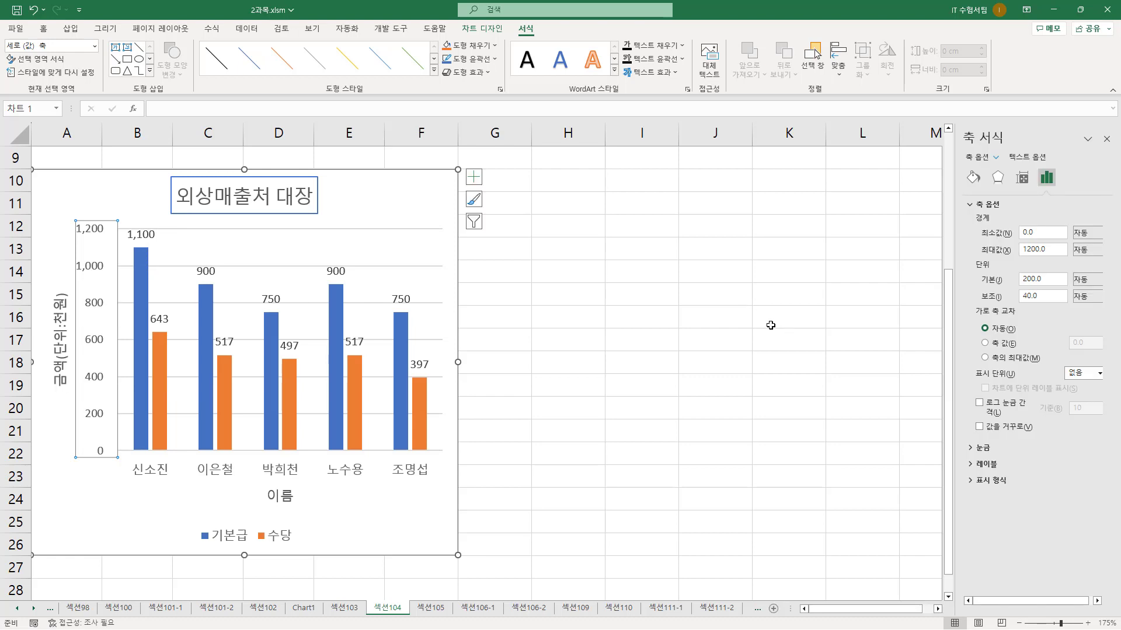
- Examine the vertical axis bounds (최소값, 최대값) and the major and minor units (기본, 보조) against the axis labels in the chart
left_click_drag(953, 121, 1118, 548)
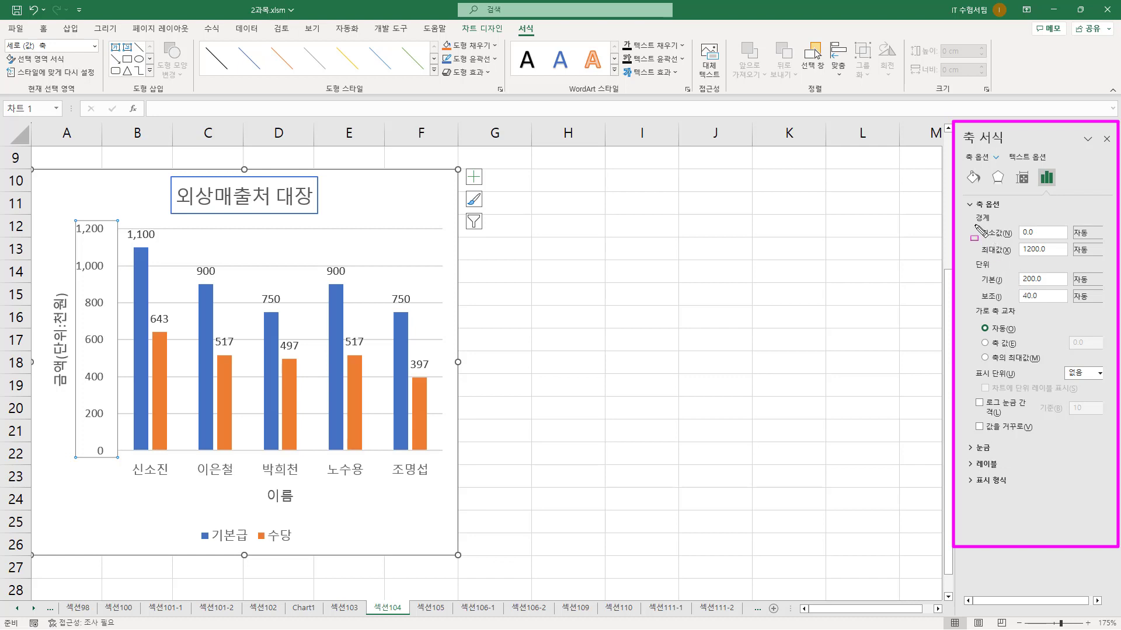
mouse_move(974, 224)
left_mouse_down()
mouse_move(994, 242)
mouse_move(1073, 258)
mouse_move(1063, 257)
left_mouse_up()
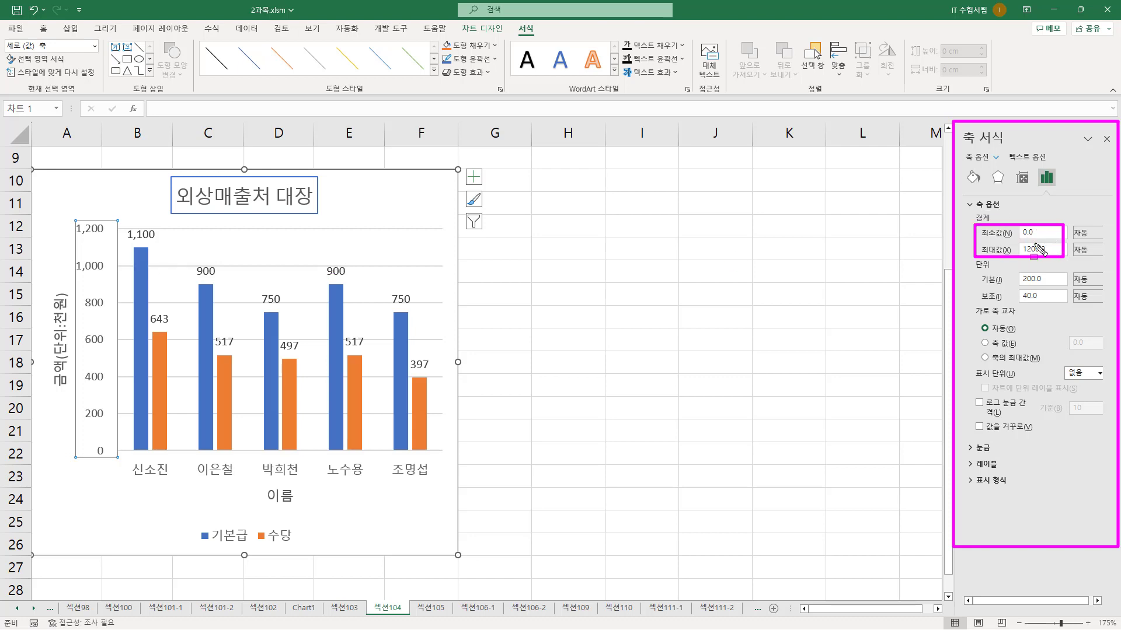
left_click_drag(70, 221, 110, 232)
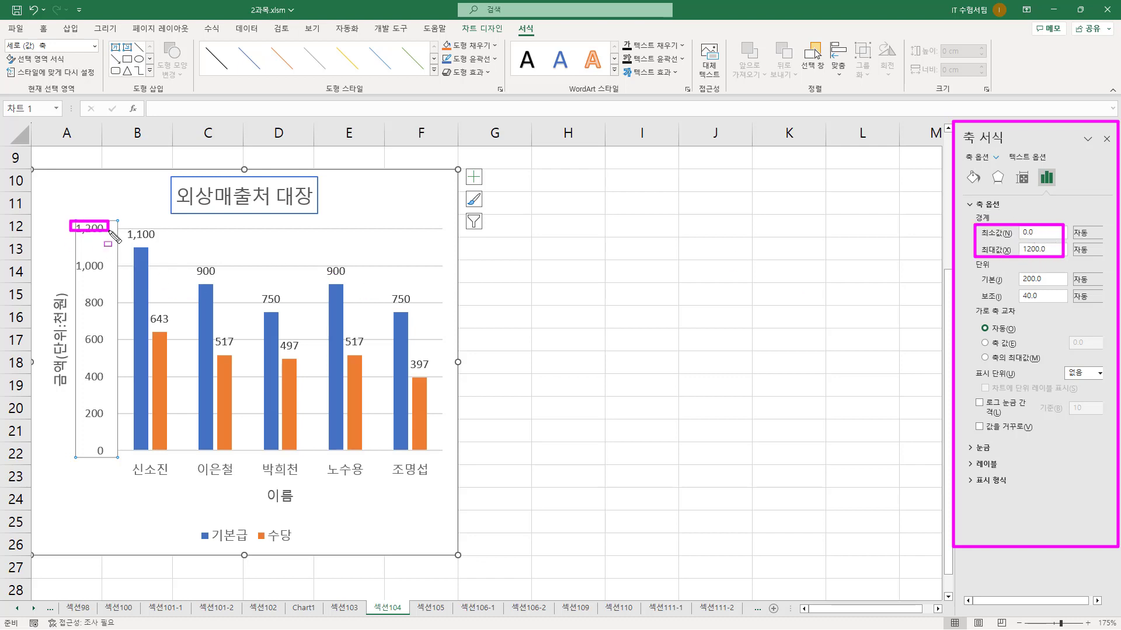
left_click_drag(81, 442, 111, 459)
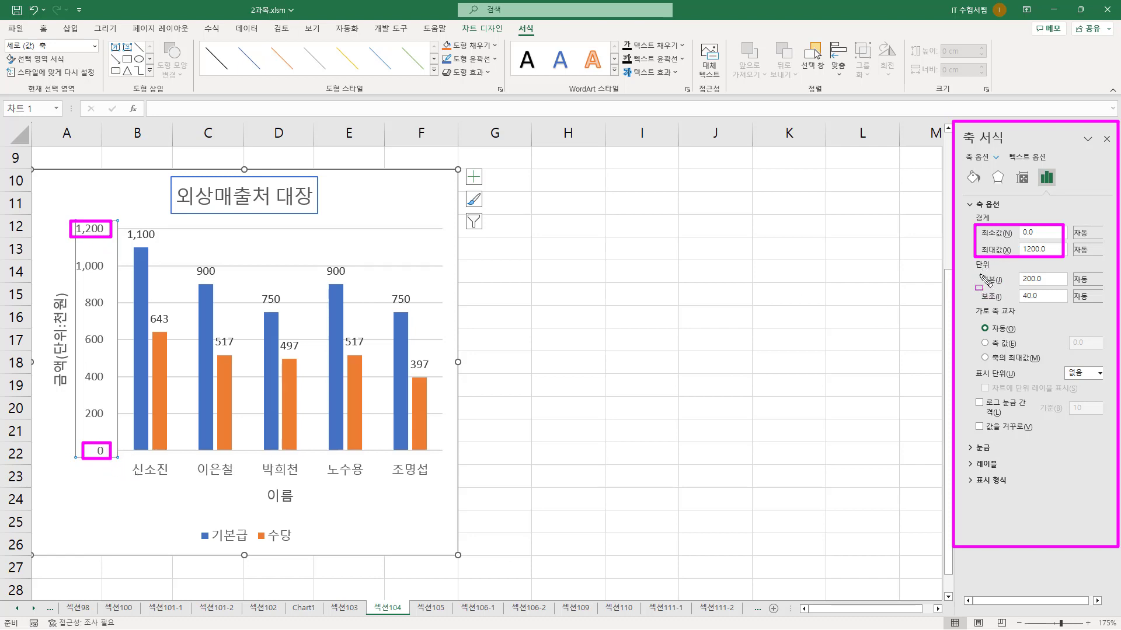
mouse_move(976, 271)
left_mouse_down()
mouse_move(1041, 309)
mouse_move(1069, 305)
left_mouse_up()
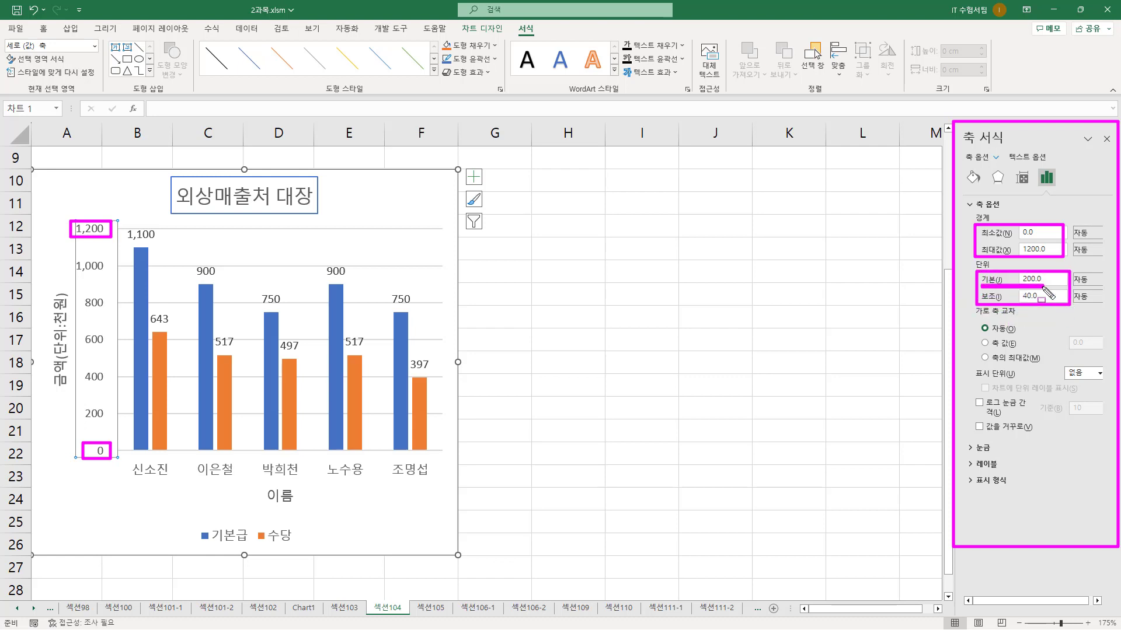
left_click_drag(978, 272, 1052, 286)
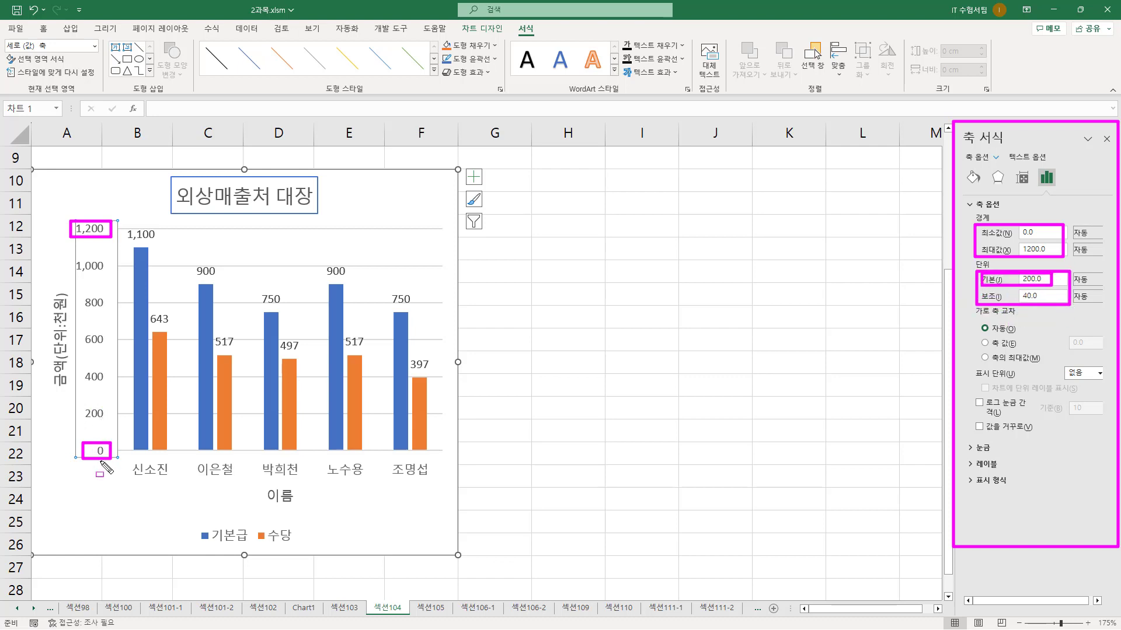
left_click_drag(81, 407, 103, 420)
left_click_drag(82, 373, 107, 386)
left_click_drag(81, 330, 110, 348)
left_click_drag(81, 296, 103, 307)
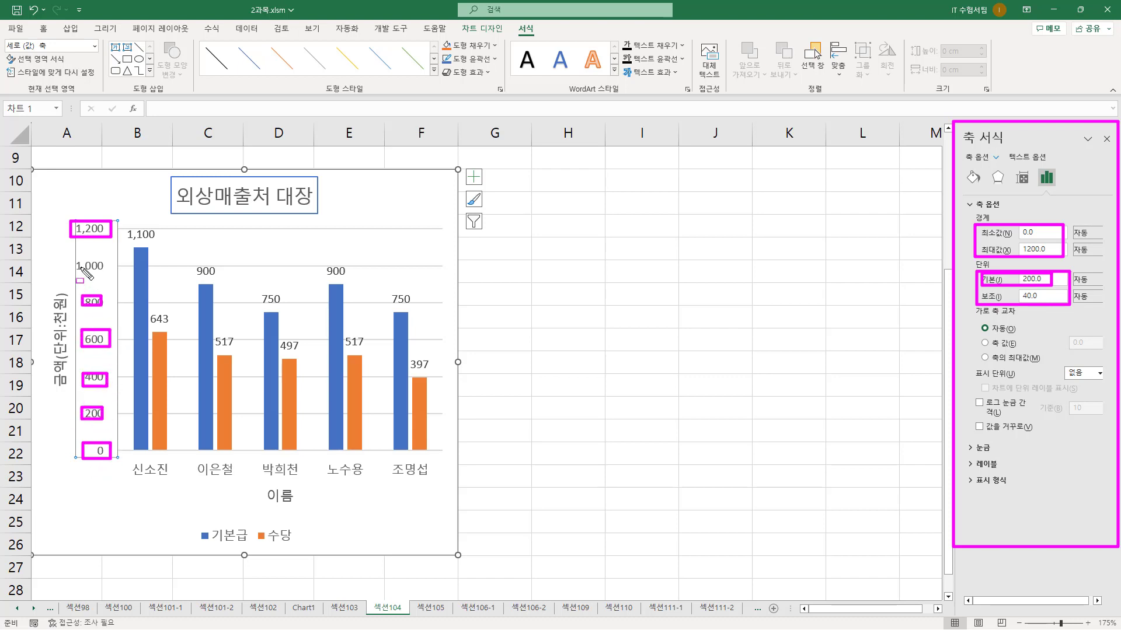
left_click_drag(77, 260, 107, 269)
left_click_drag(982, 290, 1004, 305)
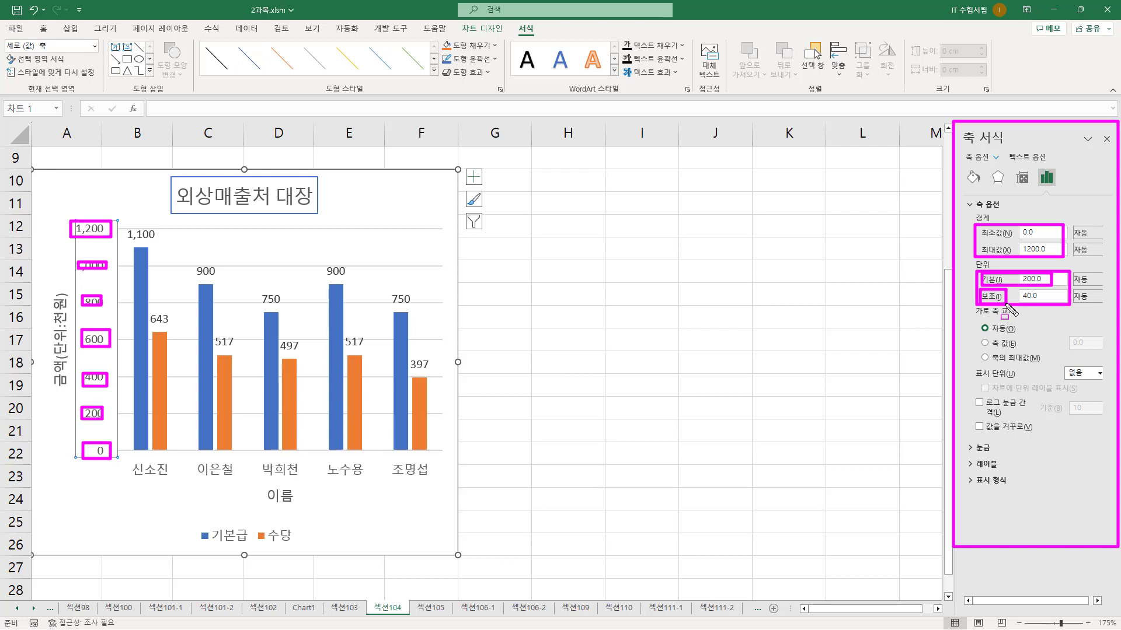
key("Escape")
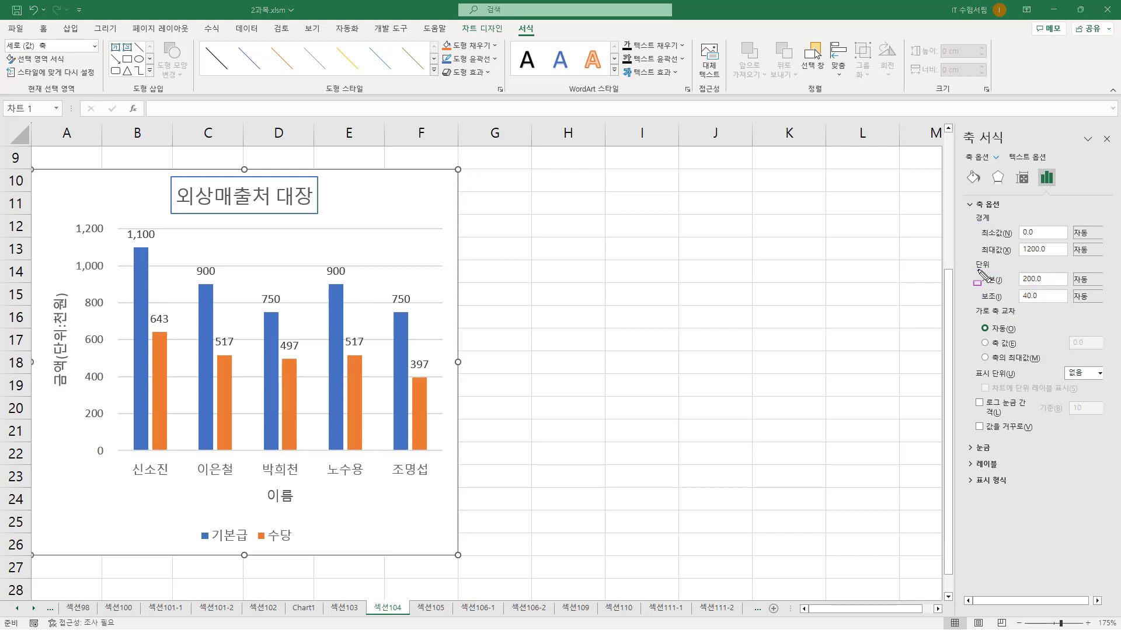
left_click_drag(978, 270, 1057, 286)
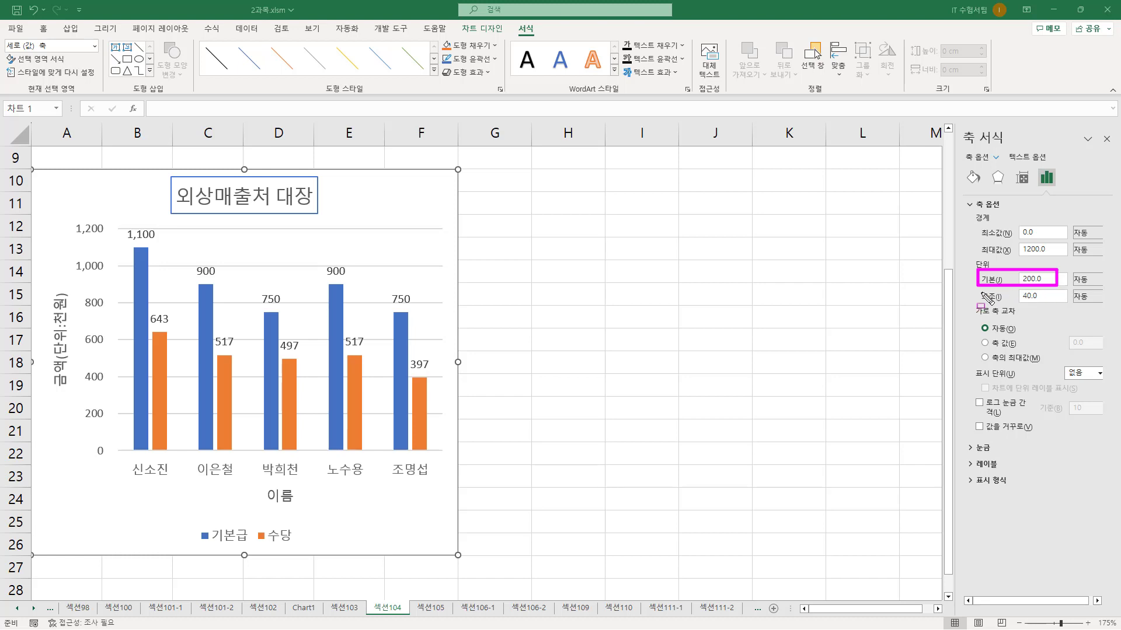
left_click_drag(978, 289, 1058, 303)
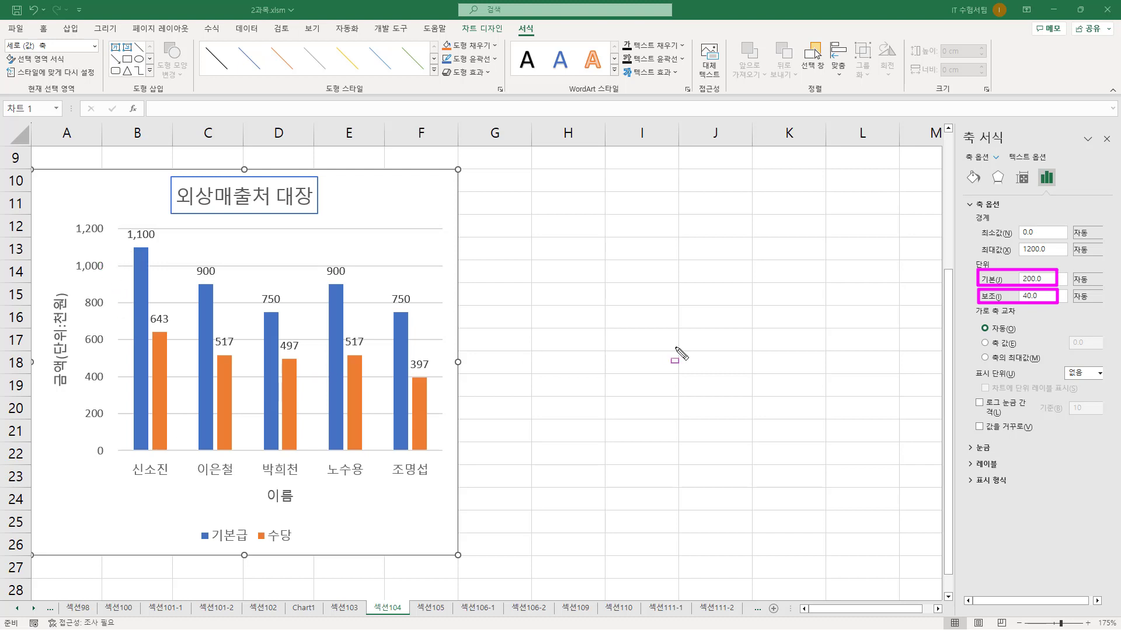
- Set the major unit (기본) of the vertical value axis to 300
key("Escape")
left_click(1032, 281)
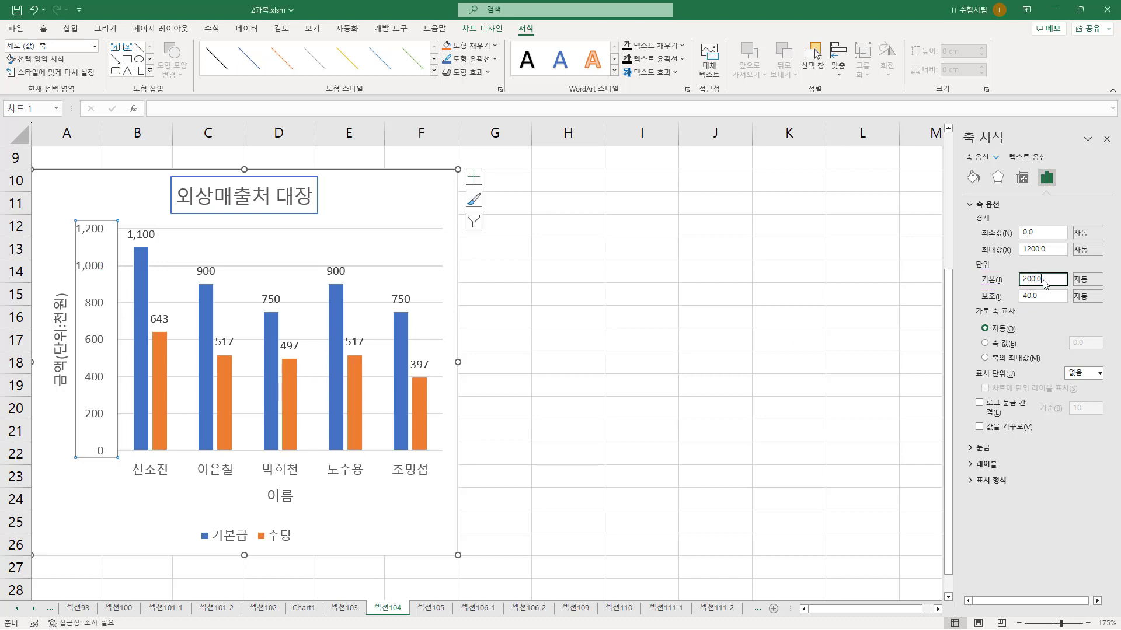
key("BackSpace")
key("BackSpace")
key("BackSpace")
type("0")
key("Return")
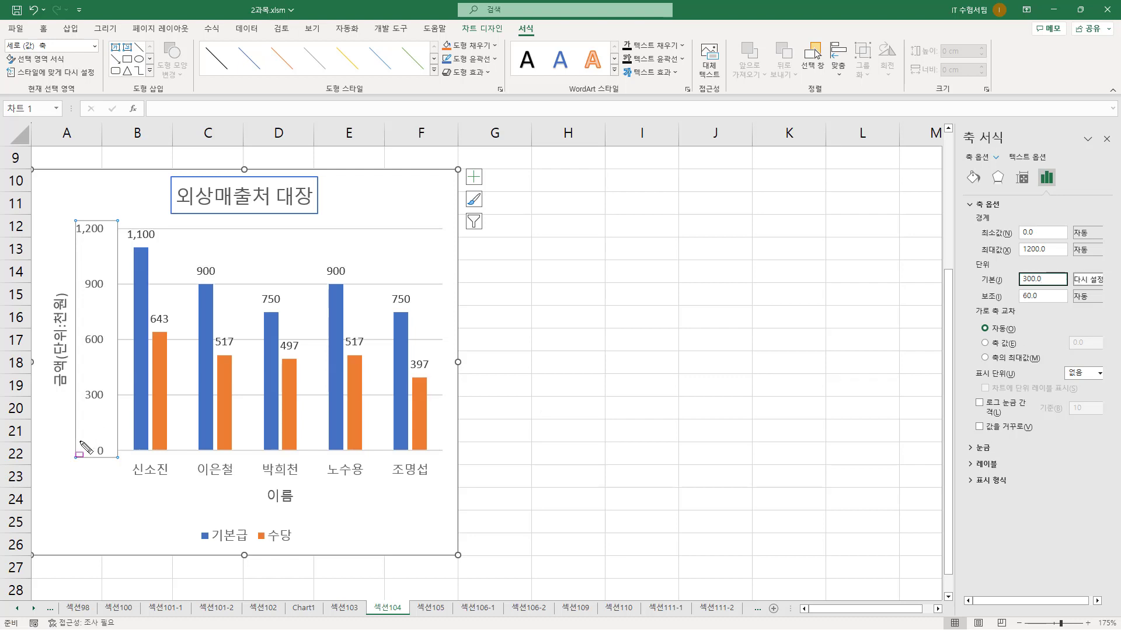
- Examine the vertical axis labels and the horizontal axis crossing options (가로 축 교차) in the axis format settings
left_click_drag(80, 441, 110, 458)
left_click_drag(81, 387, 110, 404)
left_click_drag(77, 329, 103, 342)
left_click_drag(76, 273, 113, 294)
left_click_drag(65, 216, 109, 238)
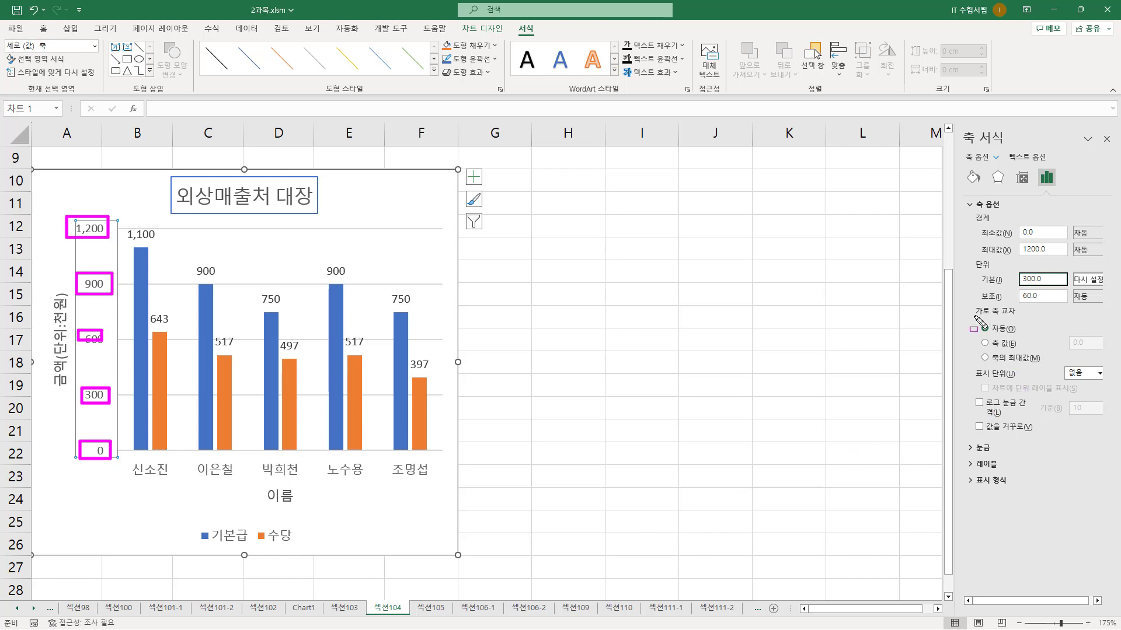
mouse_move(970, 304)
left_mouse_down()
mouse_move(1001, 362)
mouse_move(1110, 365)
left_mouse_up()
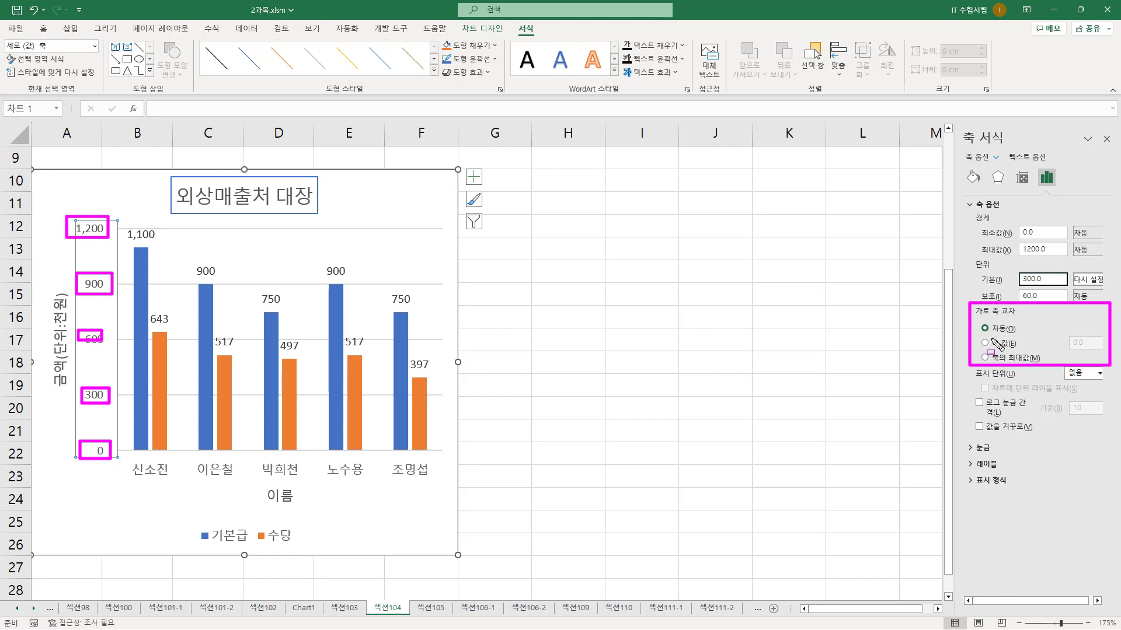
mouse_move(973, 320)
left_mouse_down()
mouse_move(1019, 322)
mouse_move(1021, 336)
left_mouse_up()
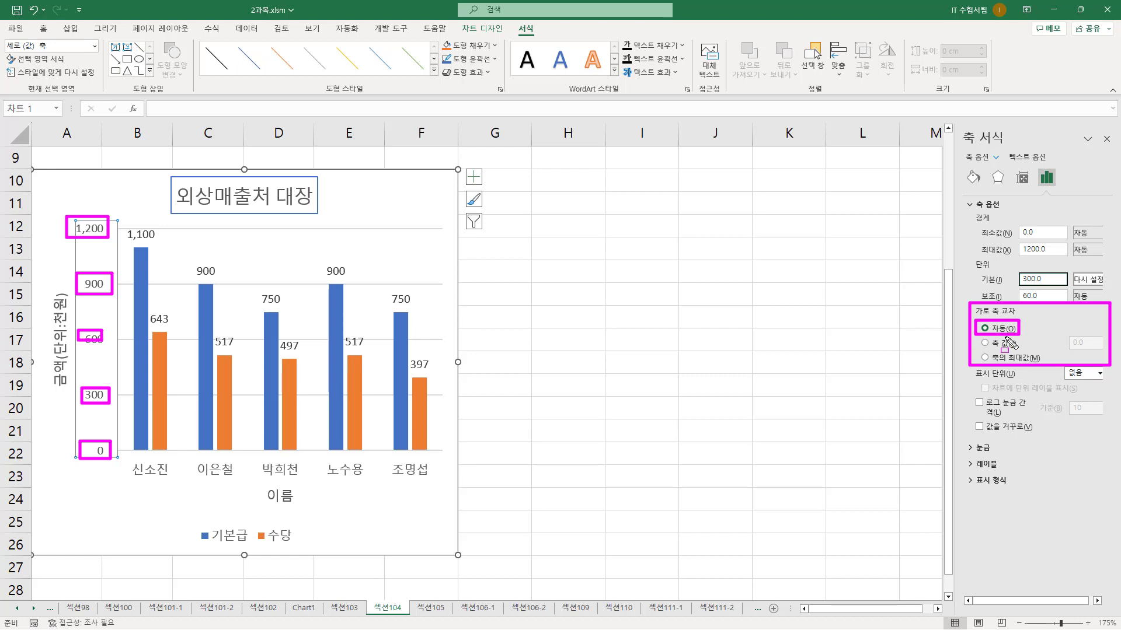
key("Escape")
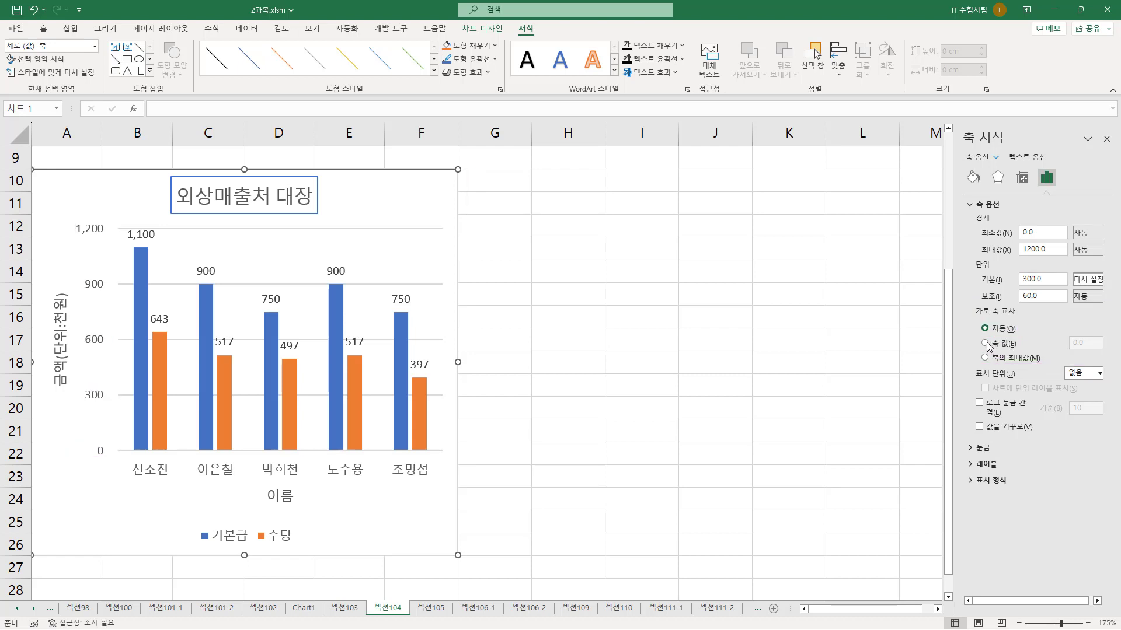
- Make the horizontal axis cross at an axis value (축 값) of 300 and check the crossing point in the chart
left_click(986, 343)
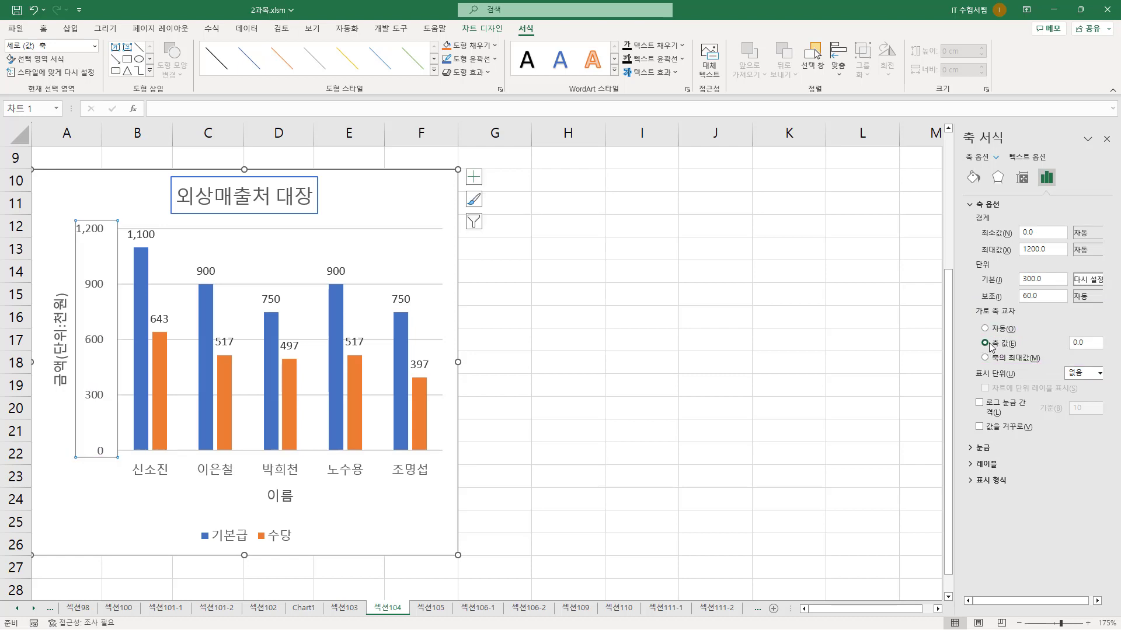
key("ctrl+2")
left_click_drag(1071, 349, 1086, 349)
left_click_drag(90, 444, 111, 460)
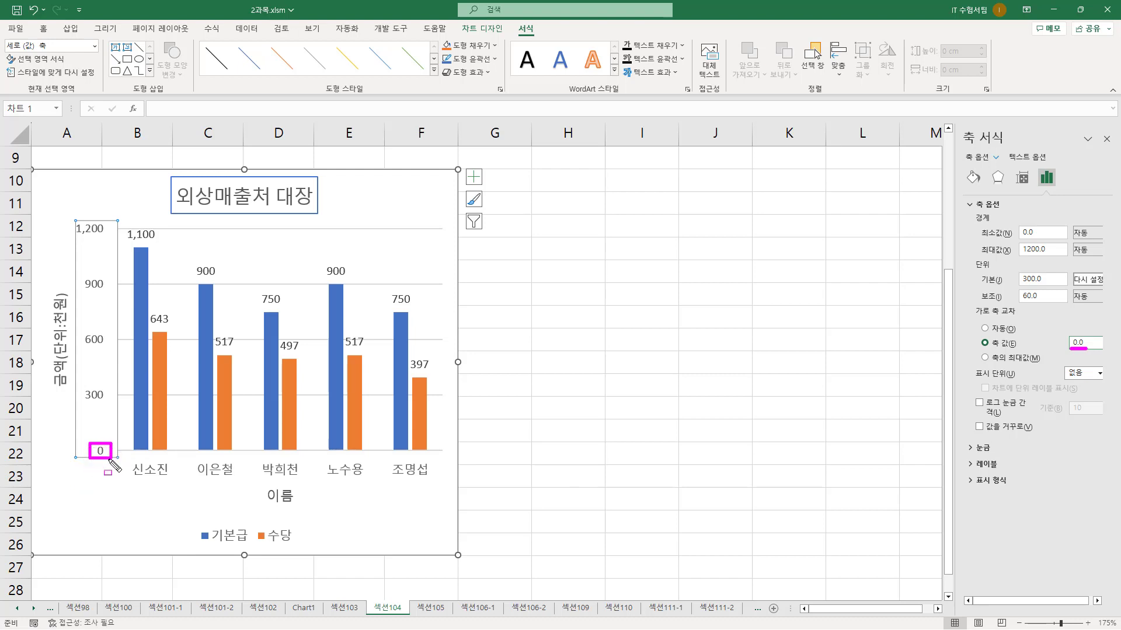
key("Escape")
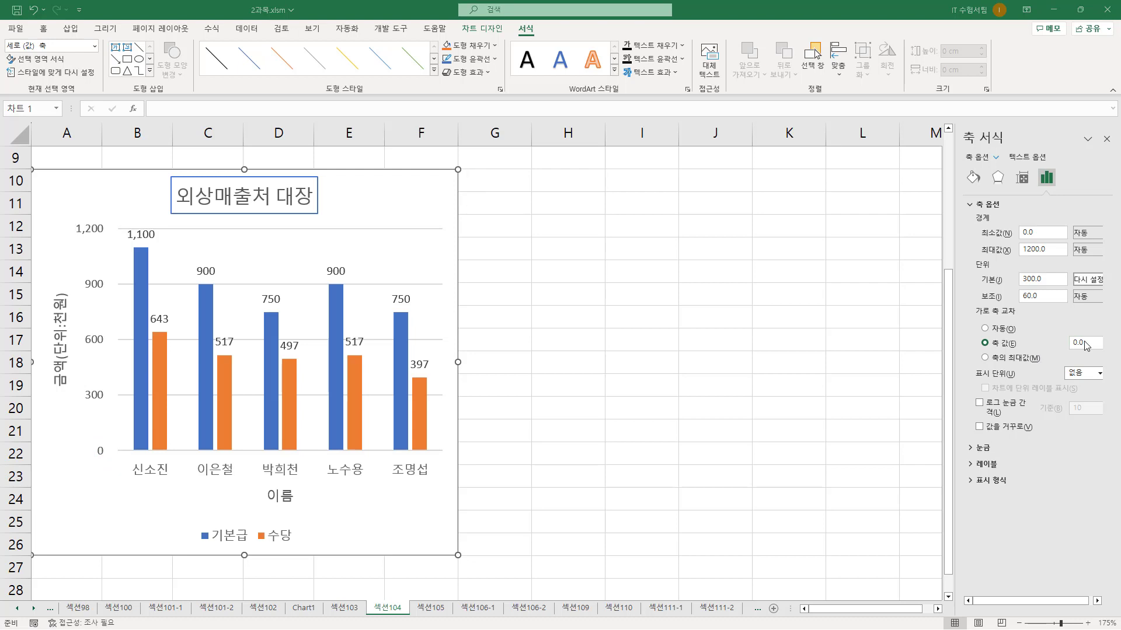
key("BackSpace")
key("BackSpace")
key("BackSpace")
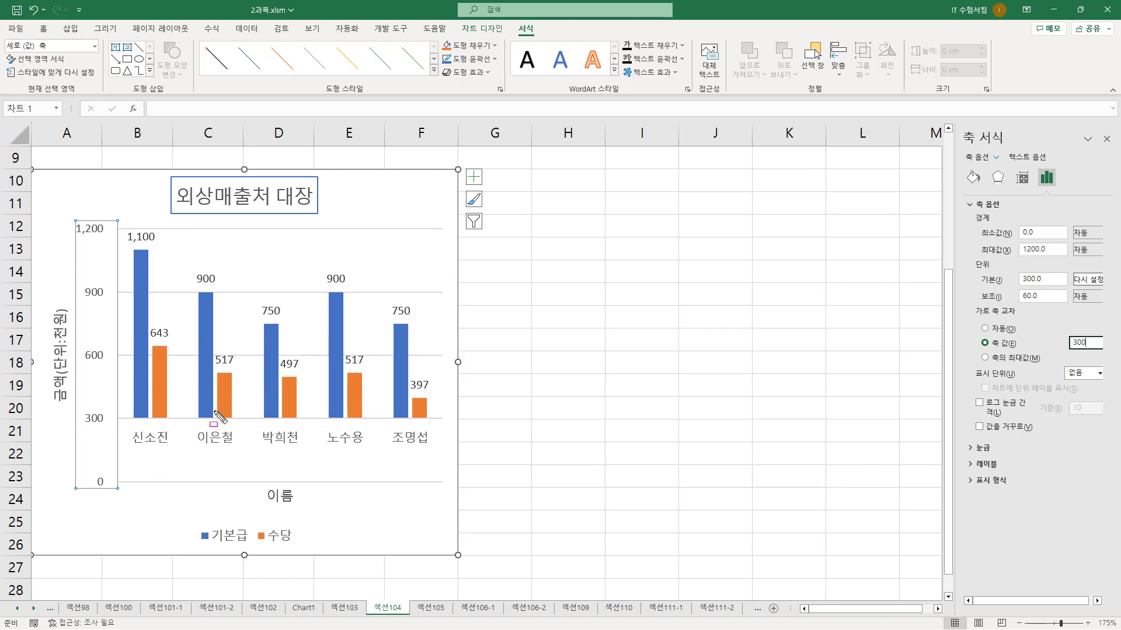
left_click_drag(115, 418, 448, 419)
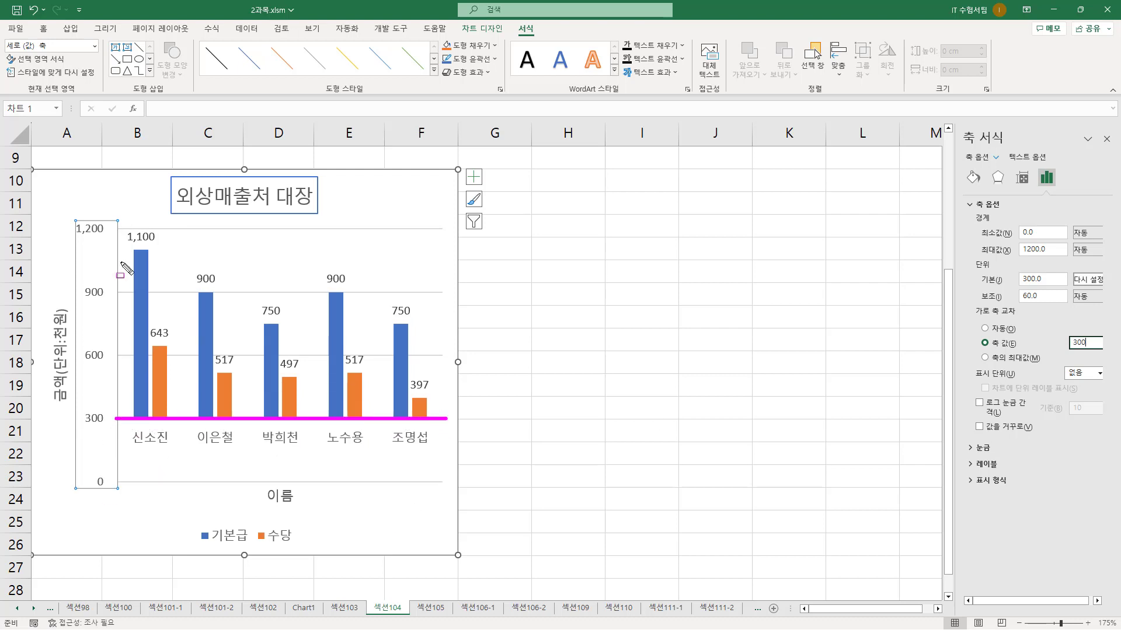
left_click_drag(119, 220, 119, 497)
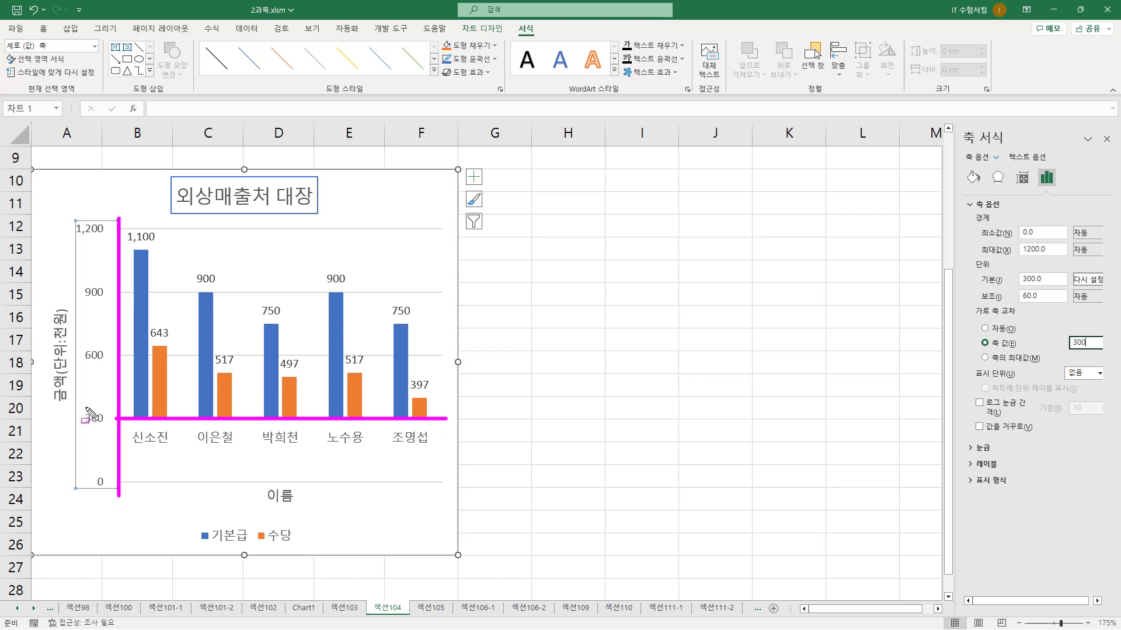
left_click_drag(81, 409, 82, 426)
key("Escape")
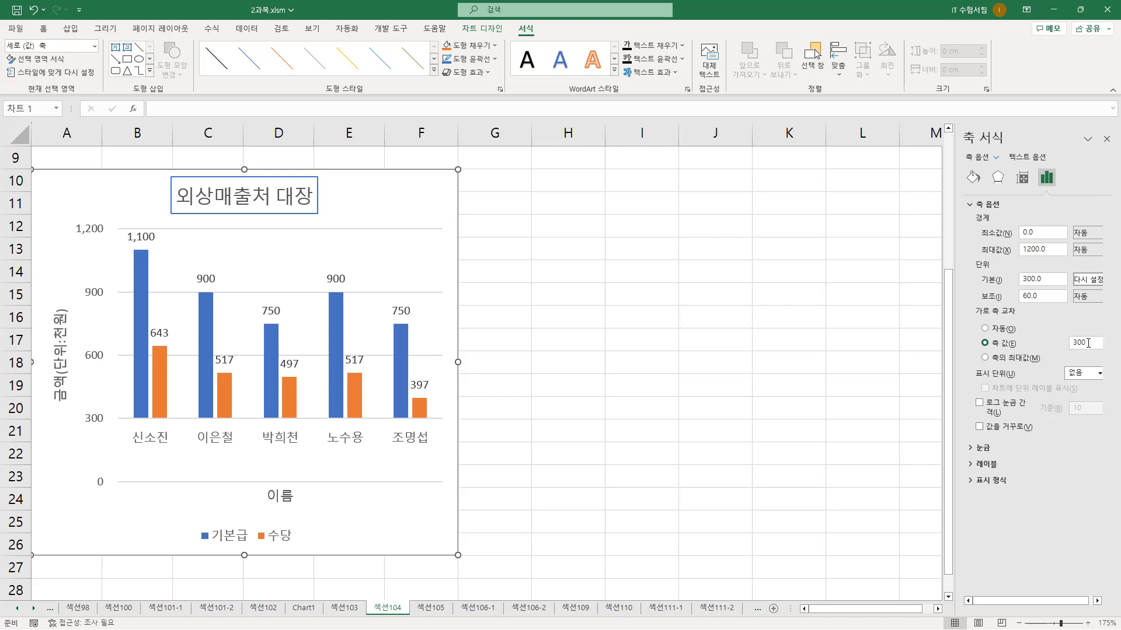
- Change the horizontal axis crossing value (축 값) to 600 and check where the two axes meet
left_click(1088, 343)
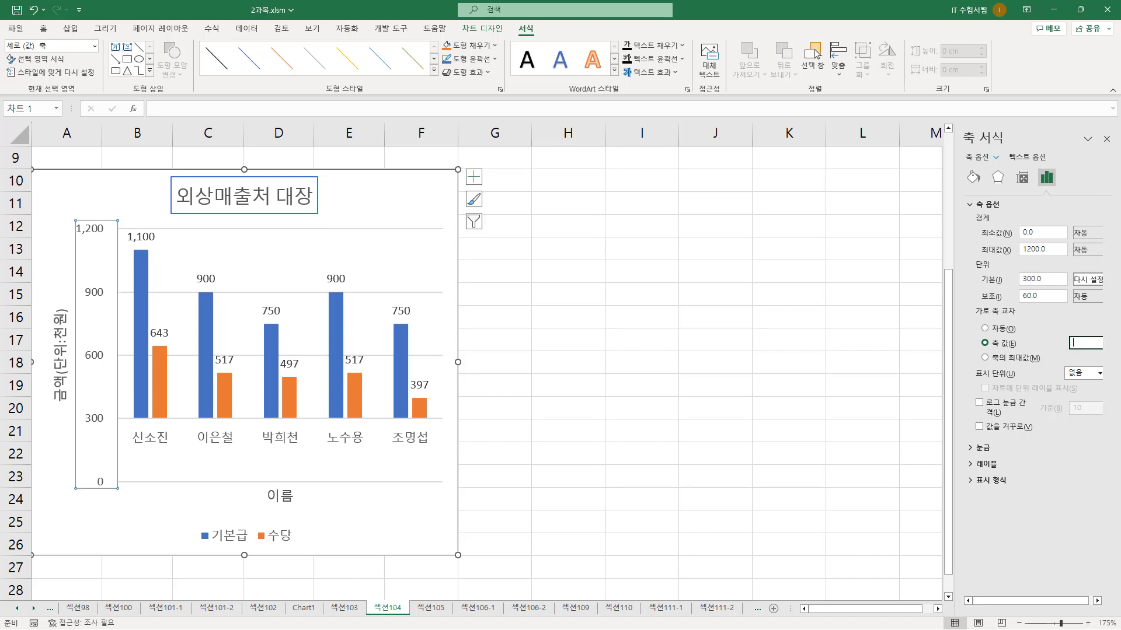
type("600")
key("Return")
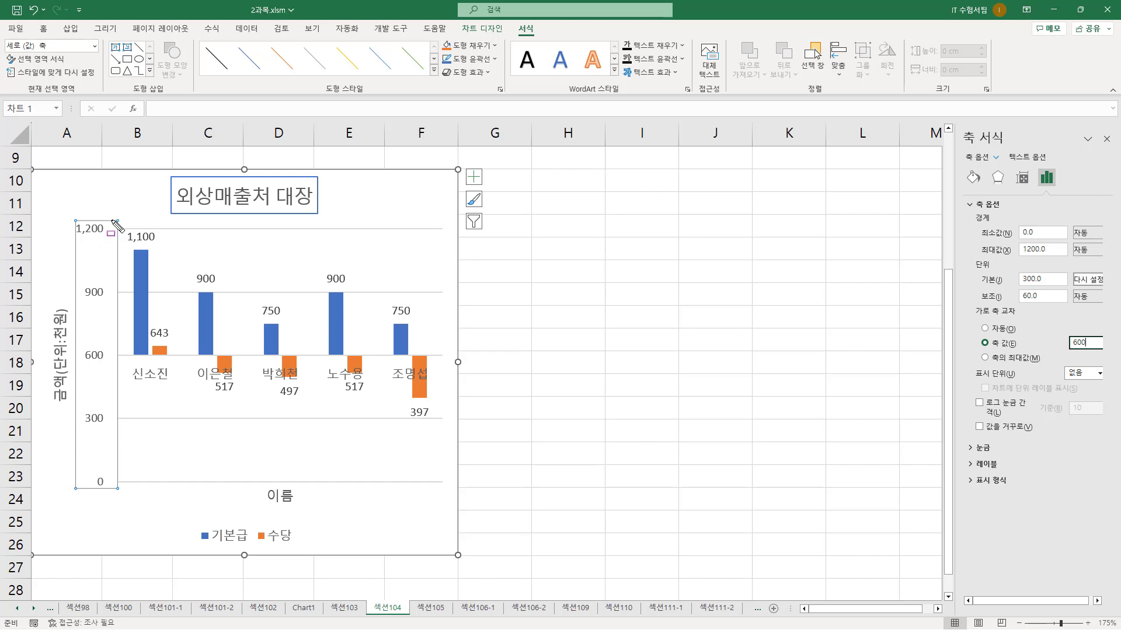
left_click_drag(119, 219, 120, 500)
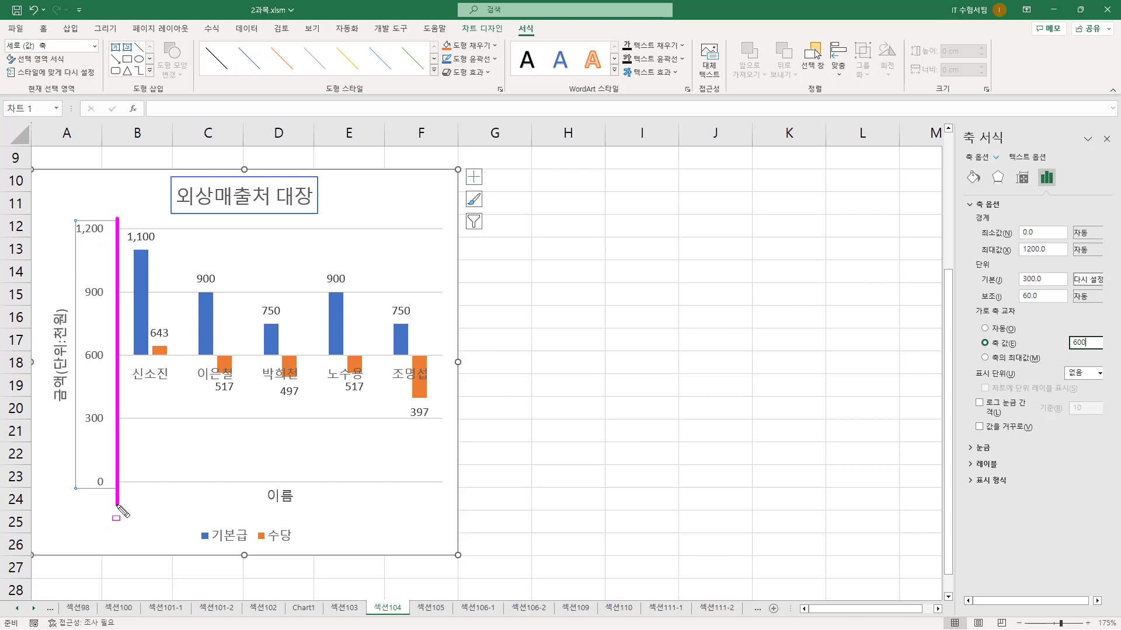
left_click_drag(111, 353, 450, 355)
left_click_drag(128, 371, 133, 374)
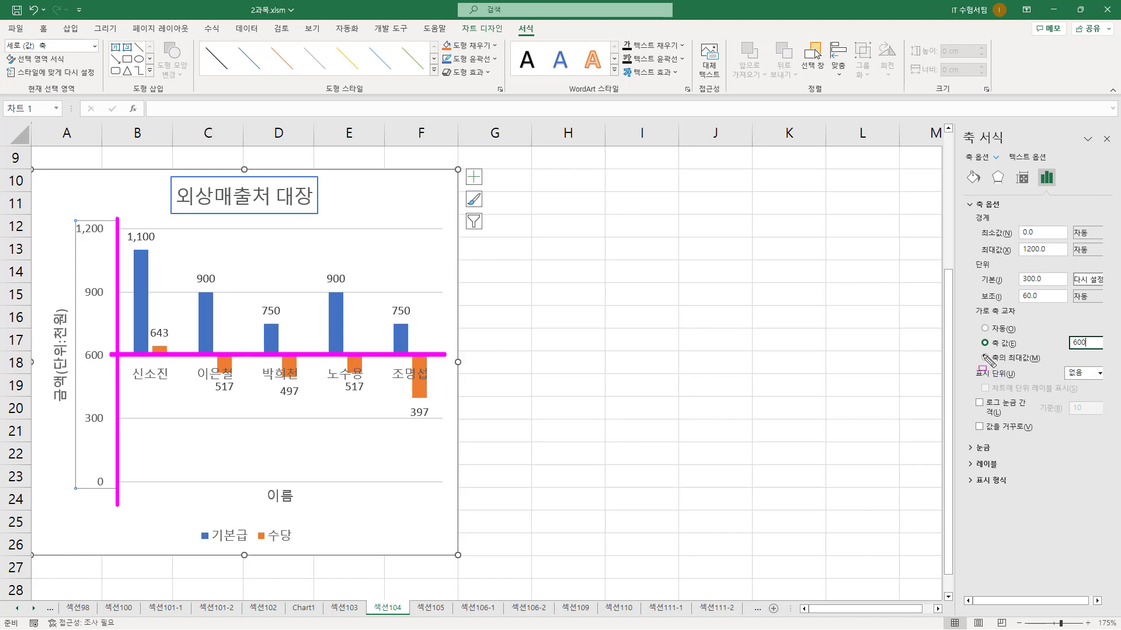
- Try the axis maximum (축의 최대값) as the horizontal axis crossing and restore the crossing to automatic (자동)
left_click_drag(976, 351, 1048, 364)
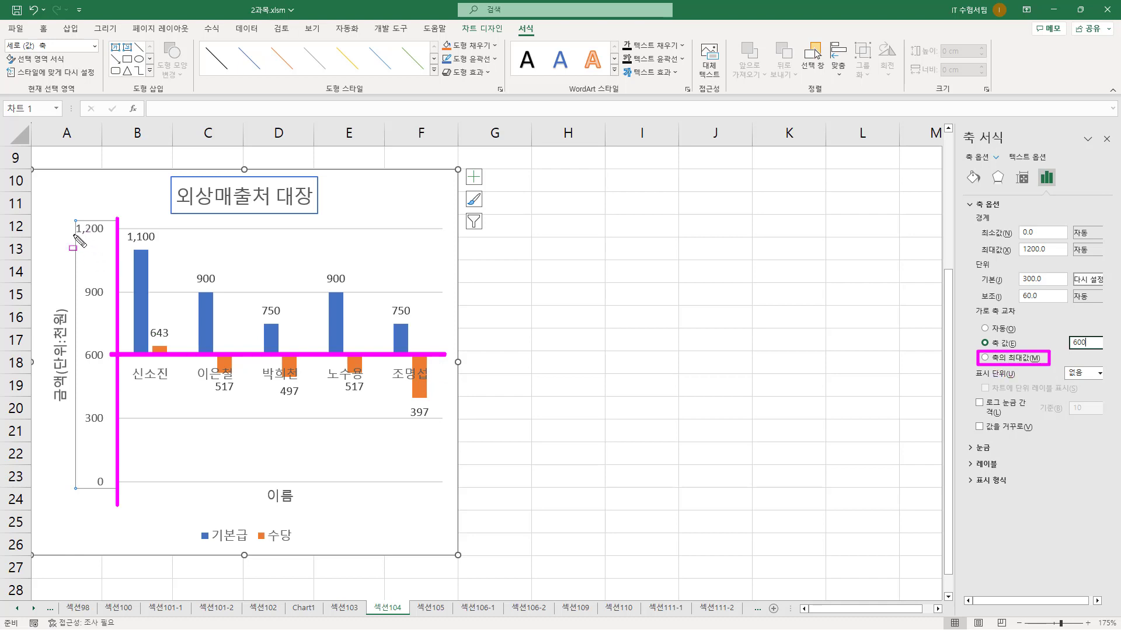
left_click_drag(72, 235, 447, 235)
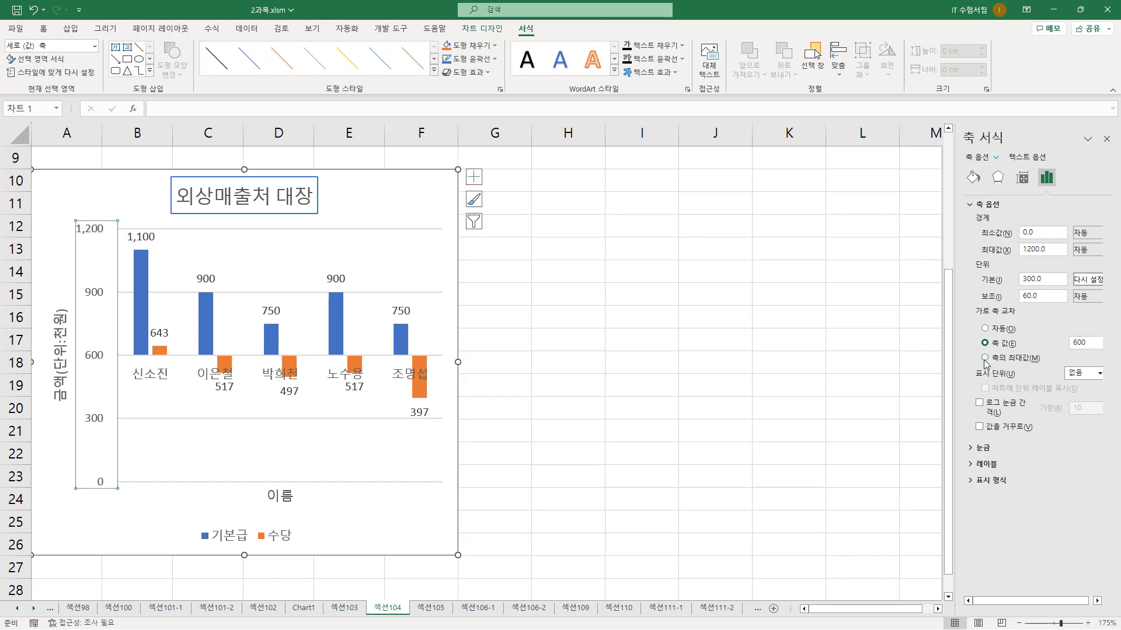
left_click(1000, 358)
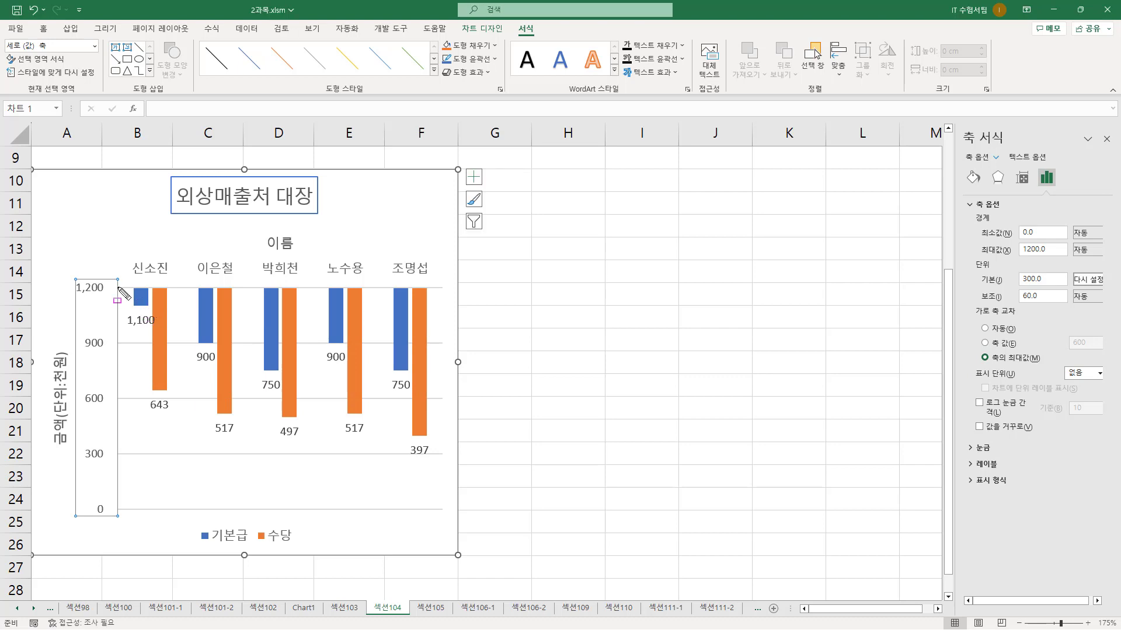
left_click_drag(120, 289, 440, 287)
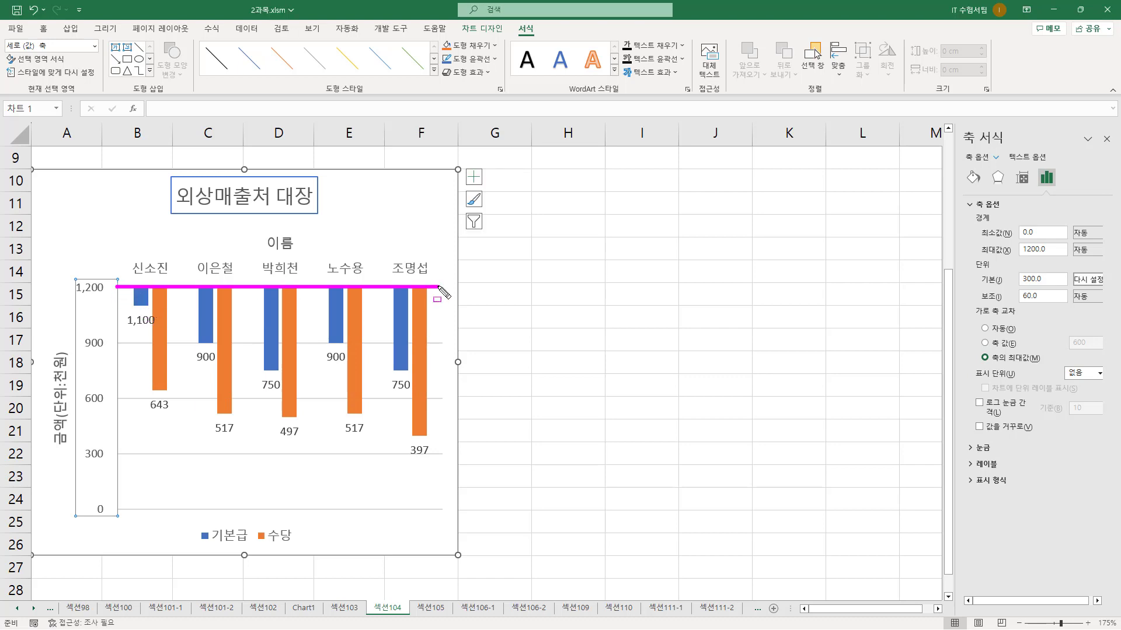
left_click_drag(70, 281, 106, 297)
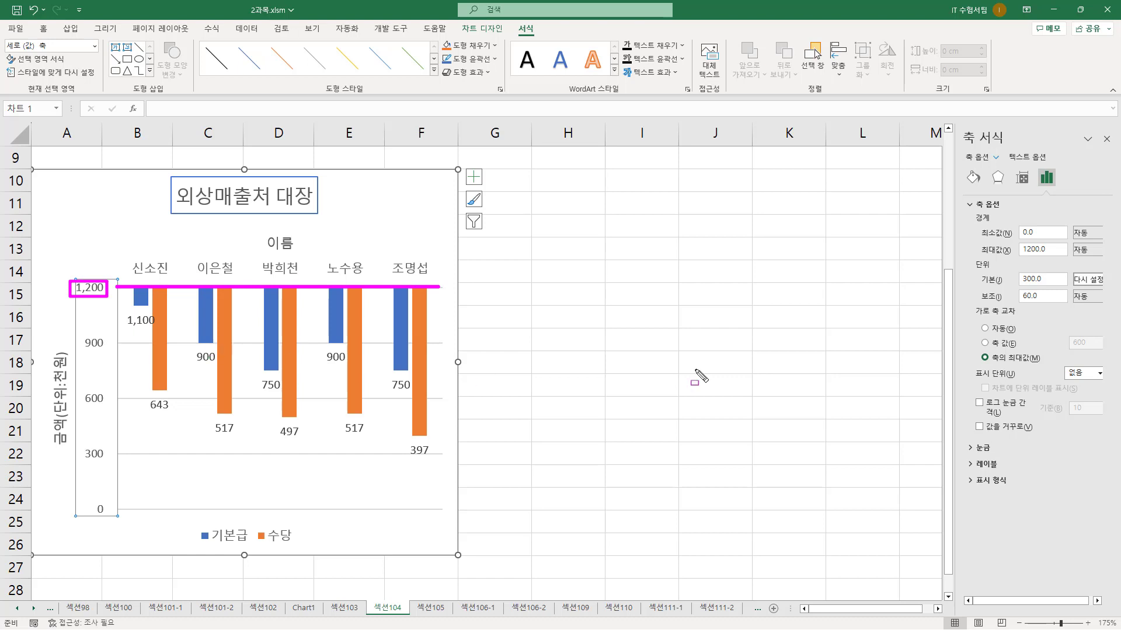
mouse_move(971, 301)
left_mouse_down()
mouse_move(1020, 360)
mouse_move(1114, 367)
left_mouse_up()
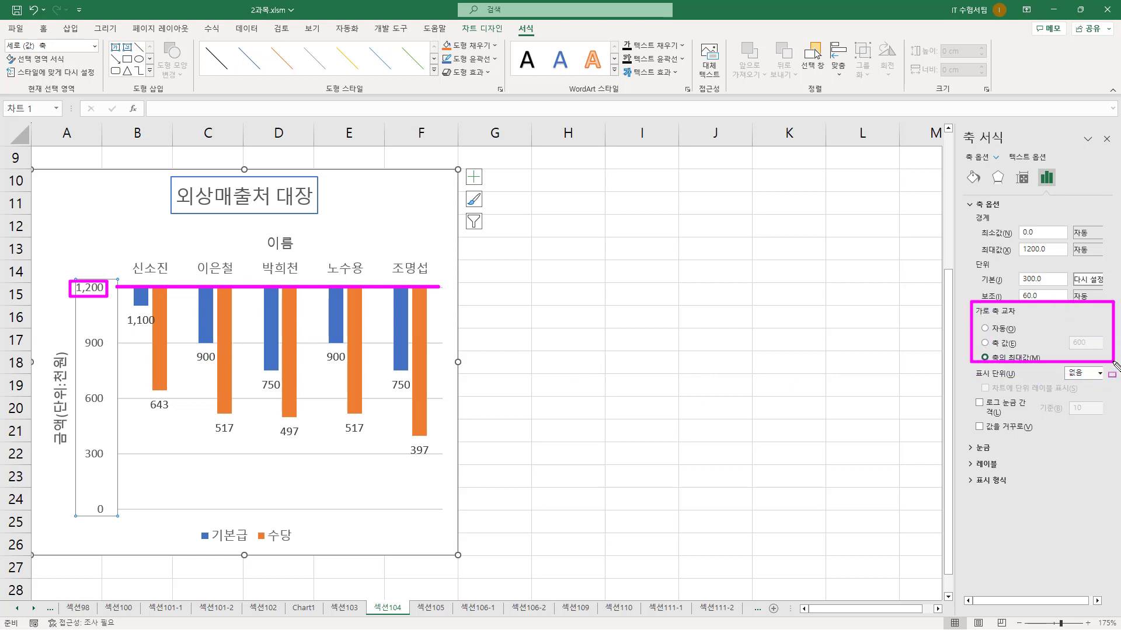
key("Escape")
left_click(985, 330)
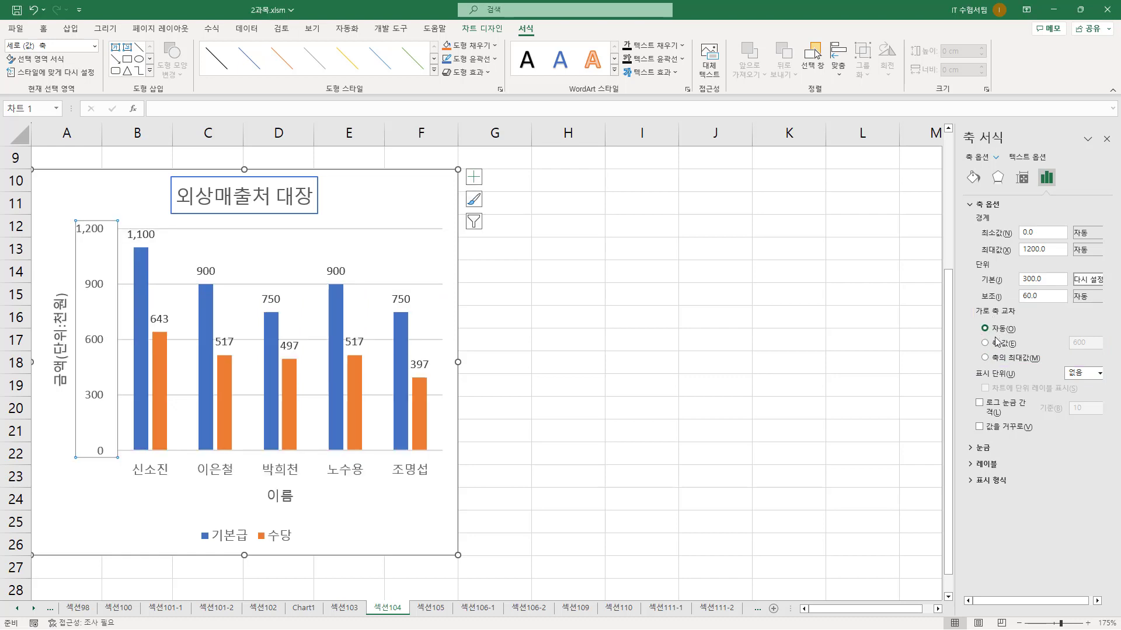
- Set the display units (표시 단위) of the vertical value axis to hundreds (백)
mouse_move(964, 360)
left_mouse_down()
mouse_move(1102, 398)
mouse_move(1111, 385)
left_mouse_up()
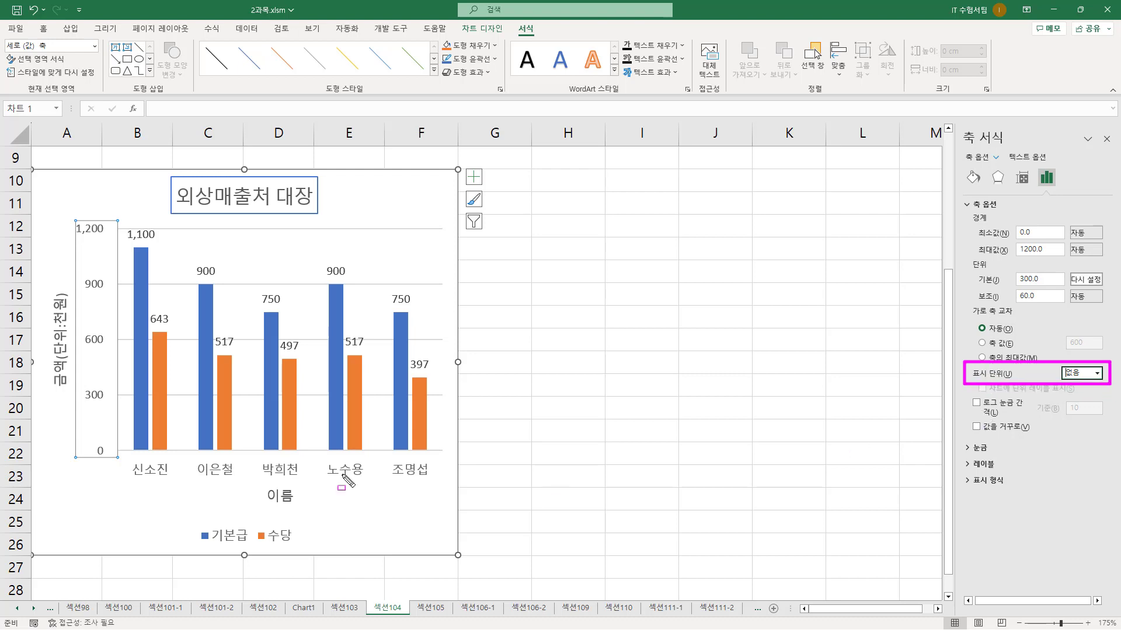
left_click_drag(92, 441, 107, 461)
left_click_drag(81, 387, 100, 405)
left_click_drag(81, 333, 105, 347)
left_click_drag(78, 276, 104, 291)
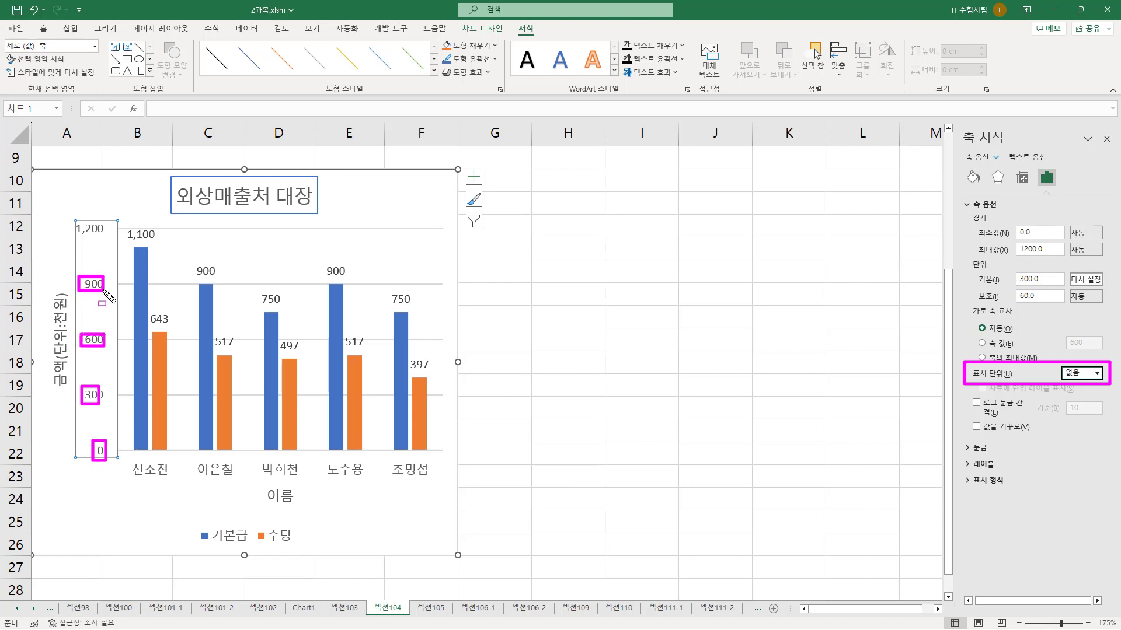
left_click_drag(65, 214, 105, 236)
key("Escape")
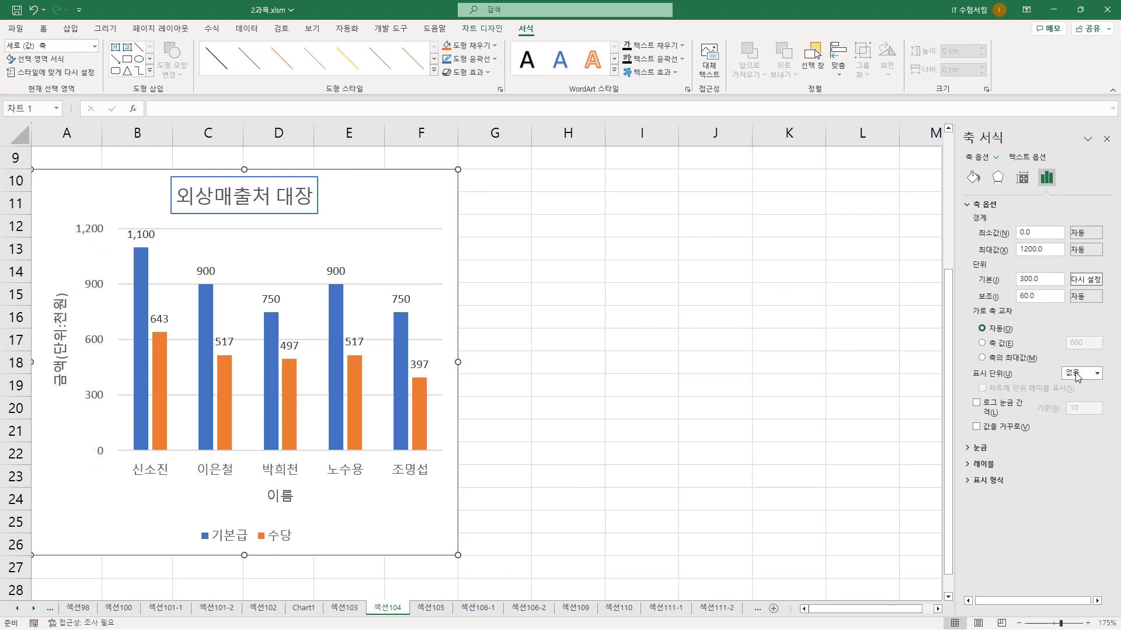
left_click(1098, 377)
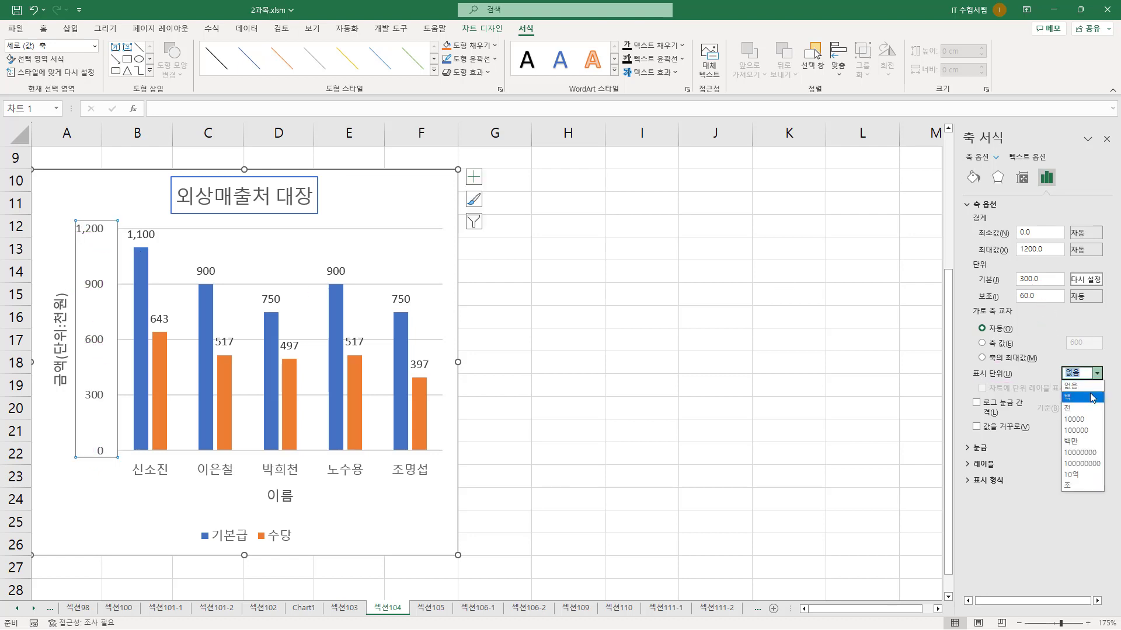
left_click(1091, 397)
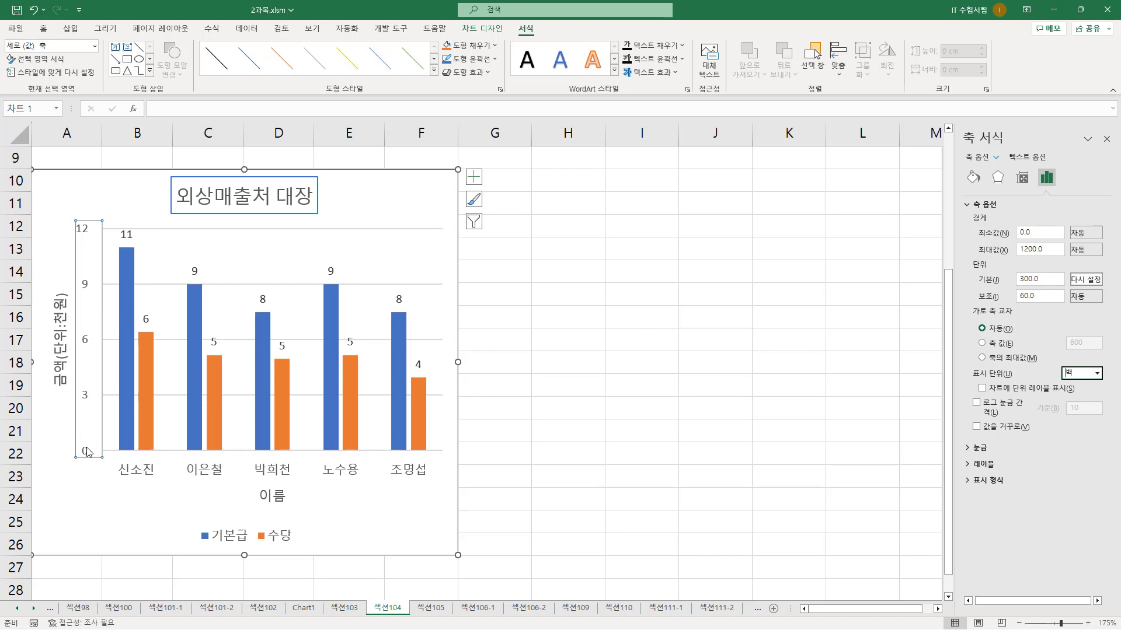
- Check the rescaled vertical axis labels and show the display unit label on the chart (차트에 단위 레이블 표시)
left_click_drag(76, 445, 97, 457)
left_click_drag(76, 387, 107, 404)
left_click_drag(76, 331, 101, 346)
left_click_drag(76, 281, 104, 295)
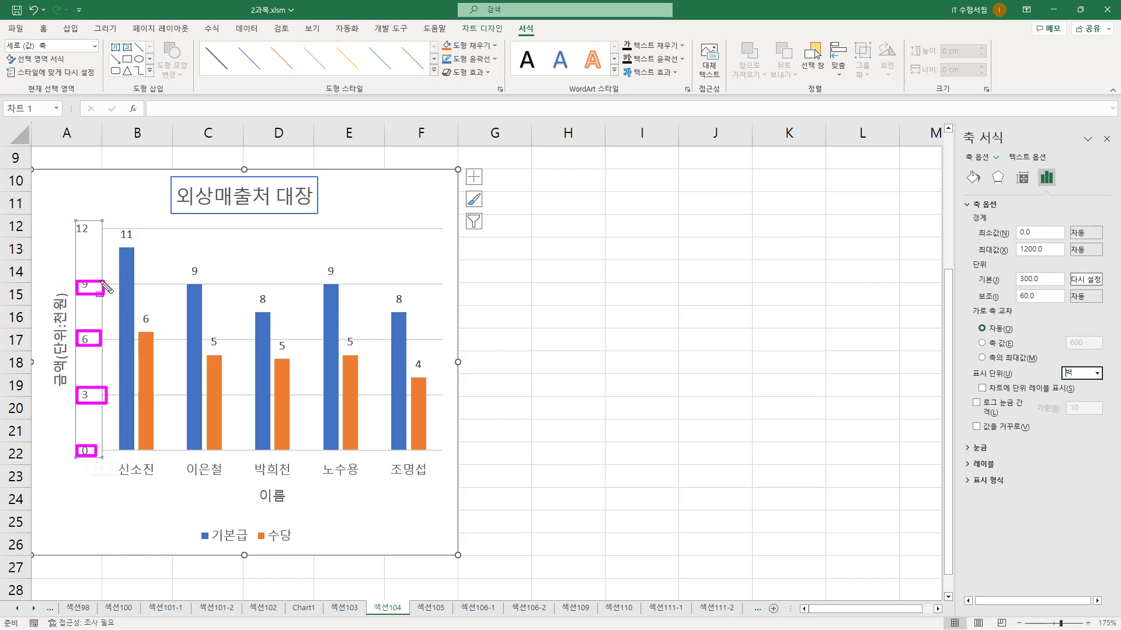
left_click_drag(72, 222, 102, 234)
left_click_drag(970, 383, 1109, 360)
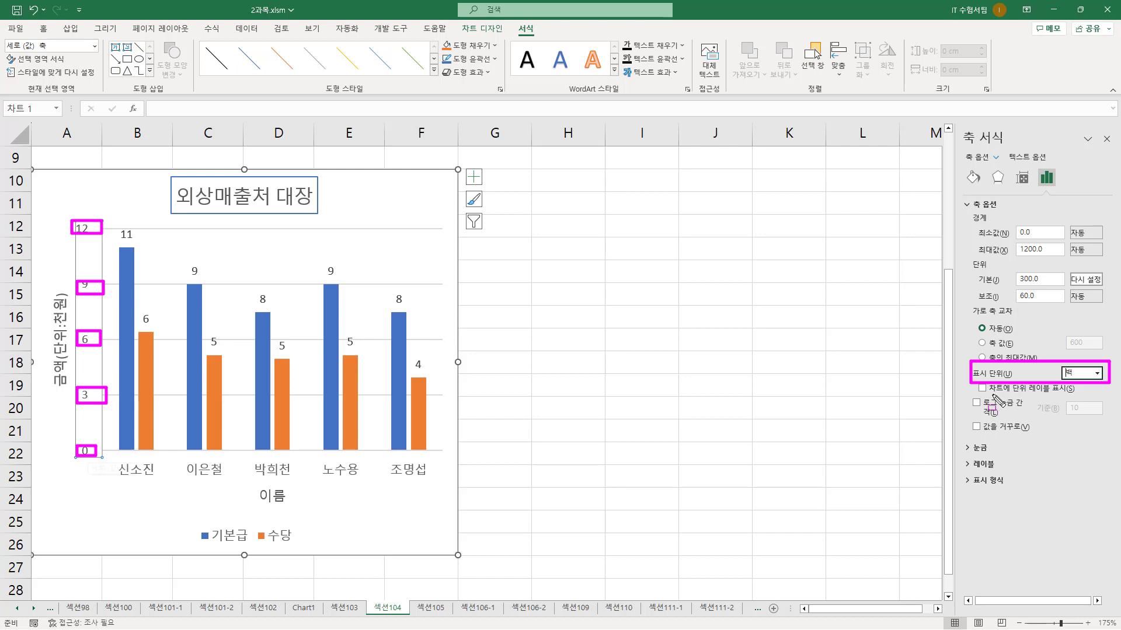
left_click_drag(981, 395, 1073, 394)
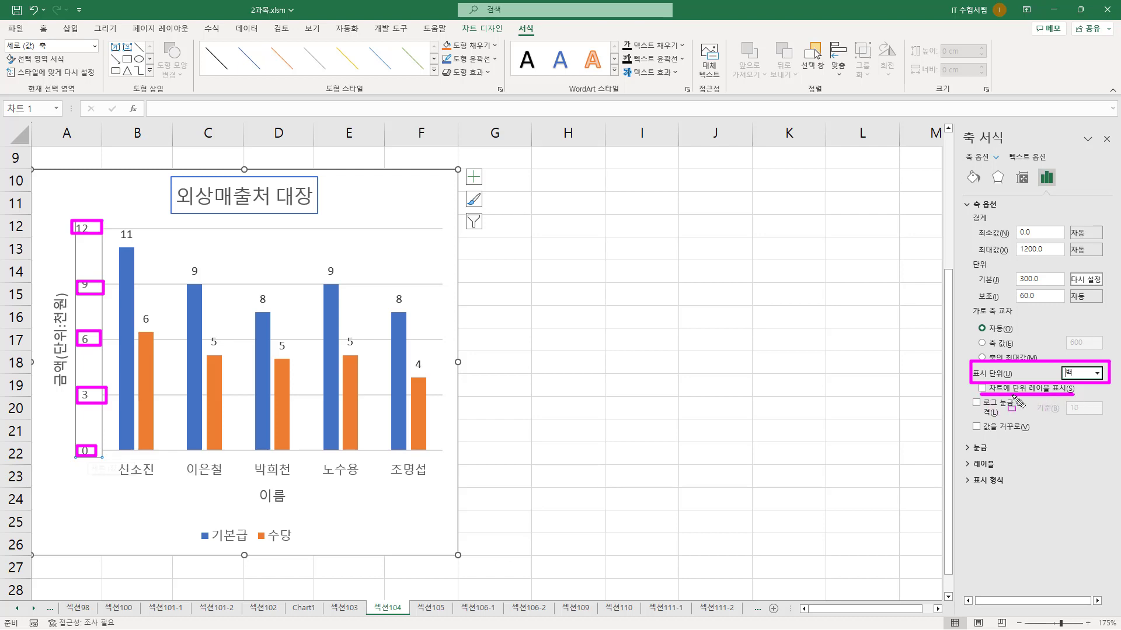
key("Escape")
left_click(982, 388)
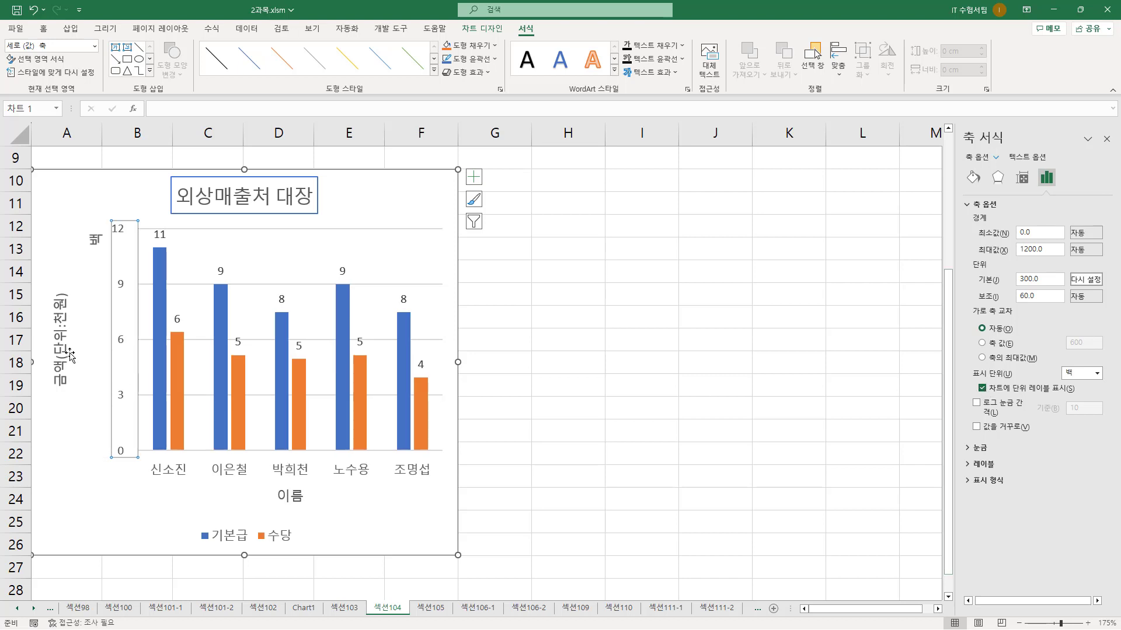
- Check the unit label beside the vertical axis and reset the display units (표시 단위) to none (없음)
left_click_drag(85, 229, 107, 250)
left_click_drag(964, 360, 1093, 391)
left_click(1098, 374)
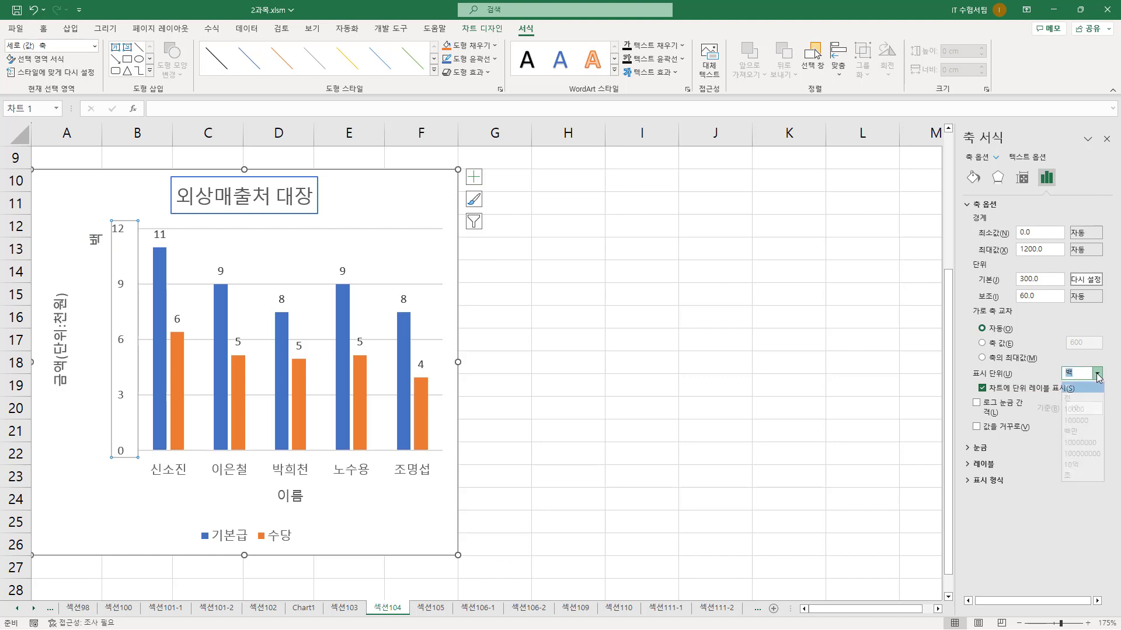
left_click(1083, 387)
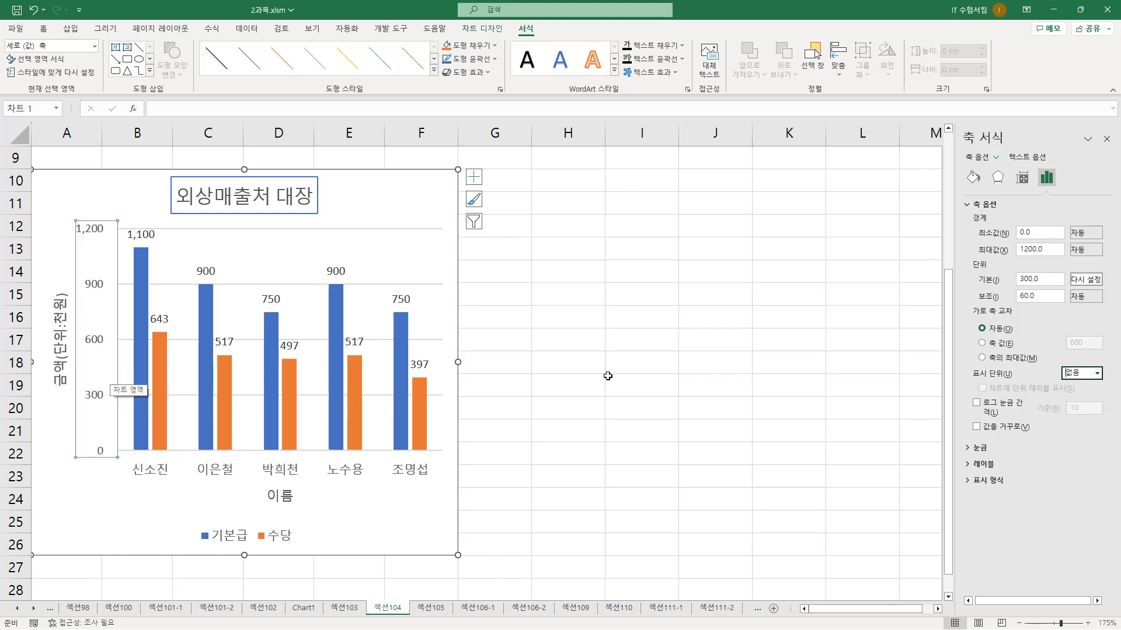
- Try the logarithmic scale (로그 눈금 간격) with base 10 on the vertical value axis and check its labels
mouse_move(969, 395)
left_mouse_down()
mouse_move(1003, 422)
mouse_move(1103, 422)
left_mouse_up()
key("Escape")
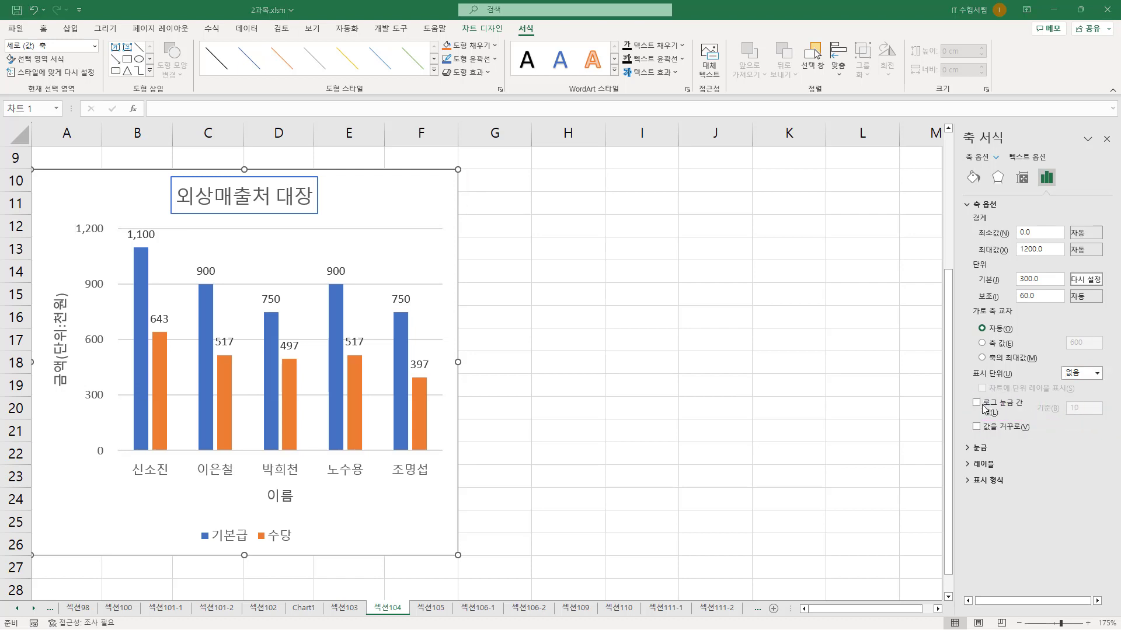
left_click(976, 402)
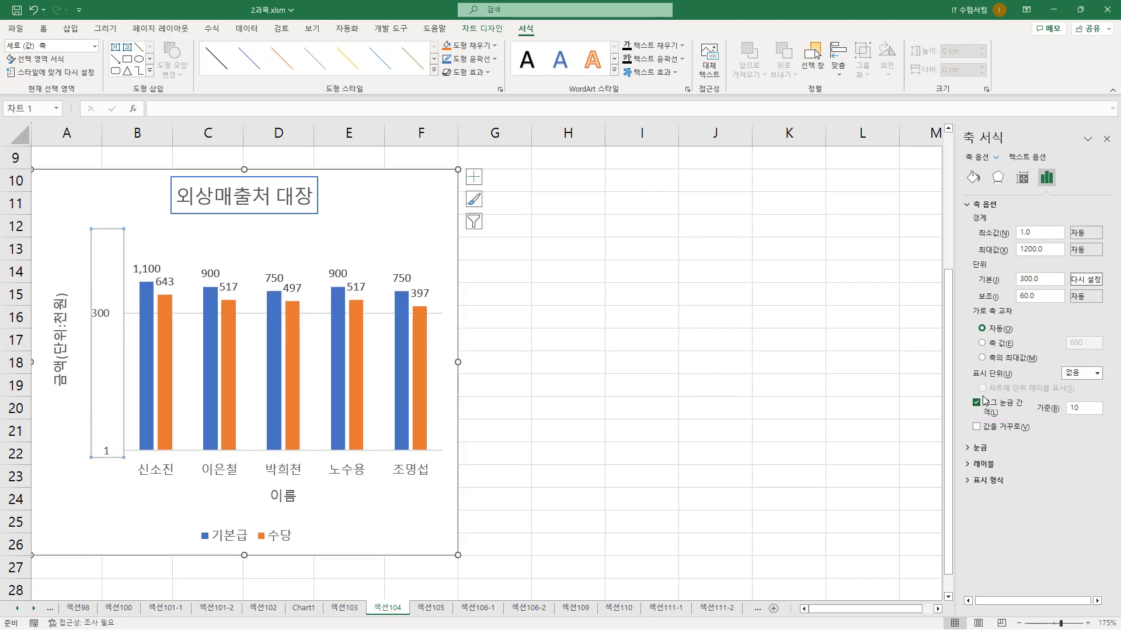
left_click_drag(89, 450, 117, 439)
left_click_drag(92, 303, 121, 328)
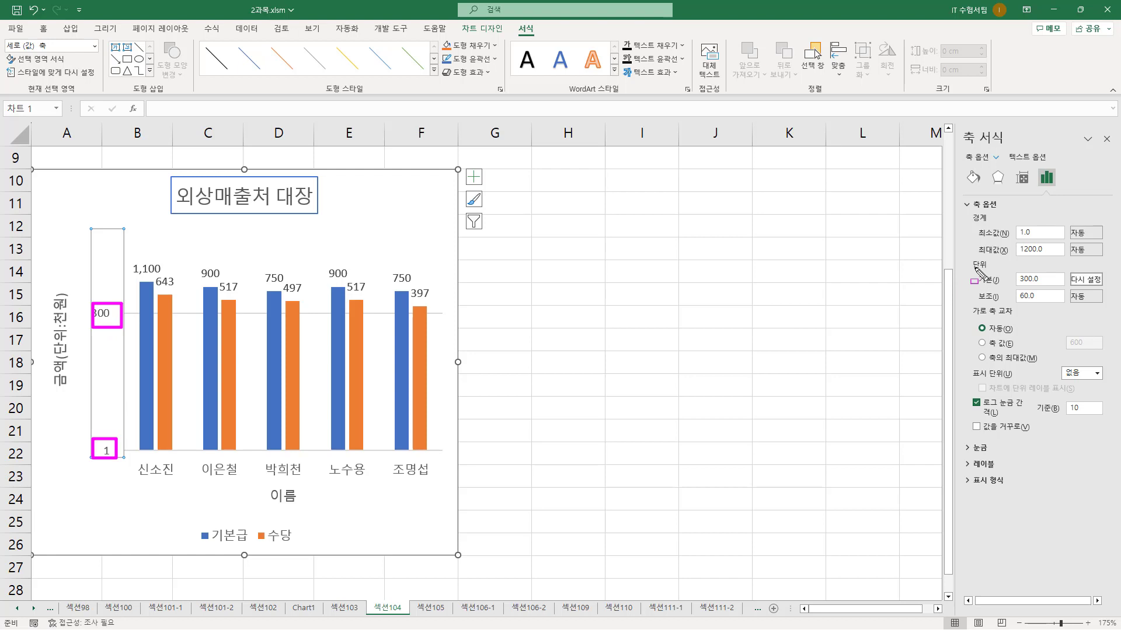
- Reset the major unit (기본) of the vertical value axis to automatic (자동)
left_click_drag(974, 269, 1113, 290)
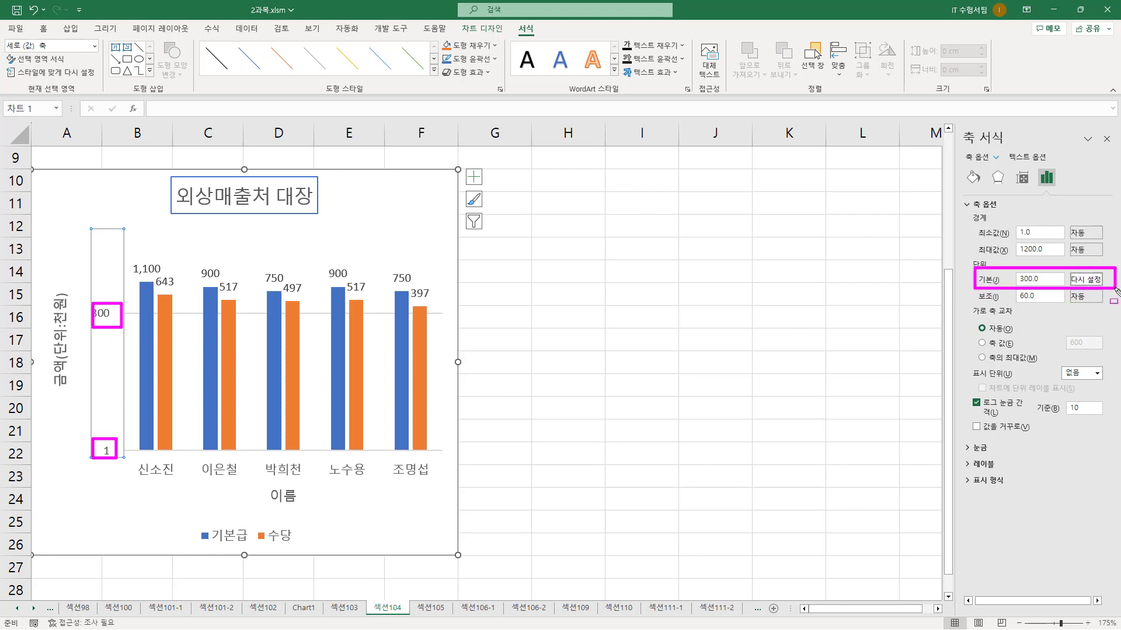
key("Escape")
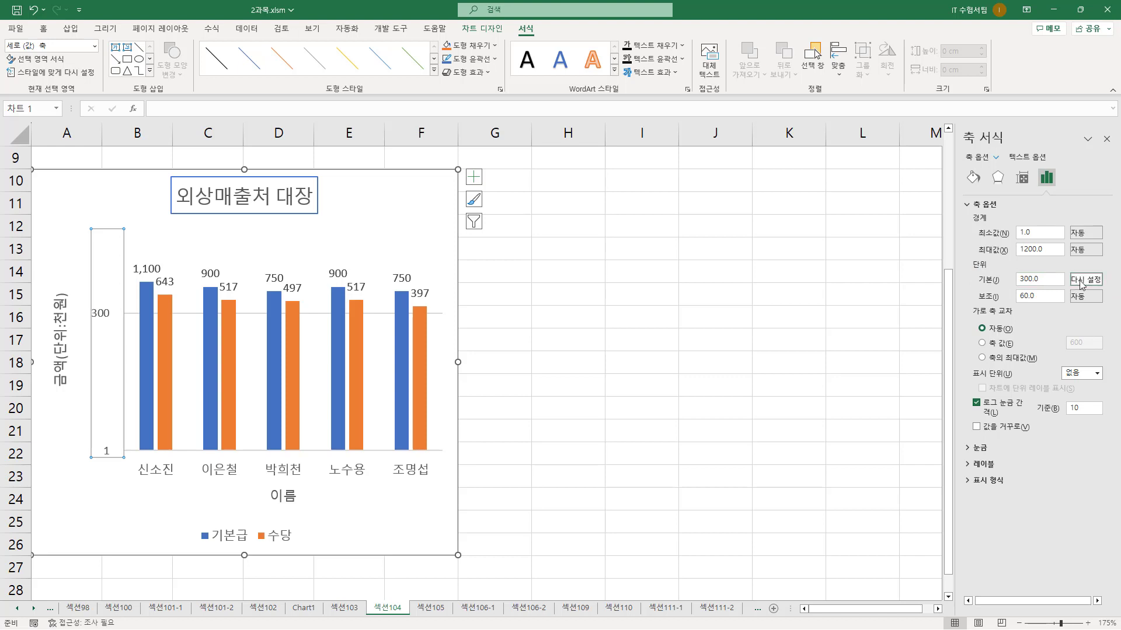
left_click_drag(1066, 279, 1102, 302)
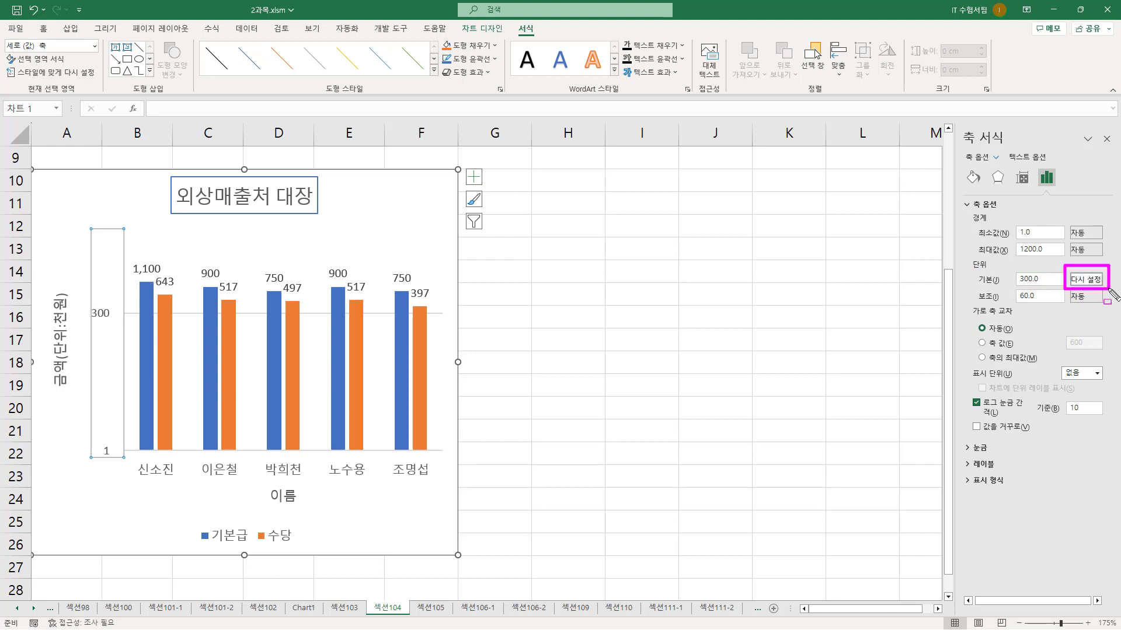
key("Escape")
left_click(1085, 284)
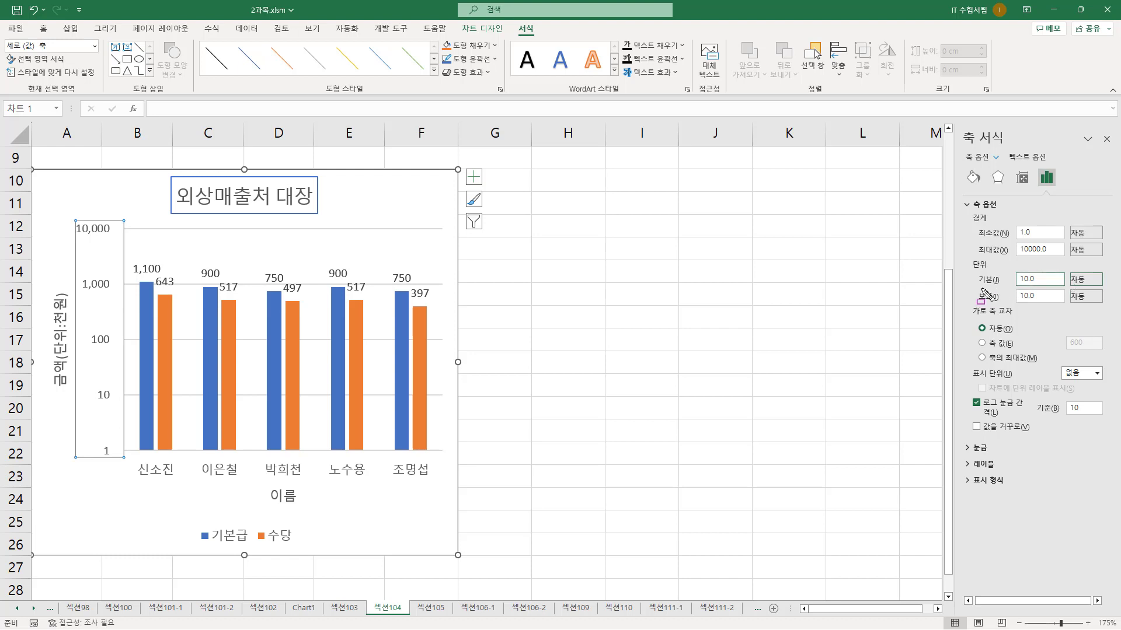
- Examine how the vertical axis labels and the major unit (기본) follow the logarithmic base (기준)
mouse_move(981, 288)
left_mouse_down()
mouse_move(1107, 289)
mouse_move(1109, 271)
left_mouse_up()
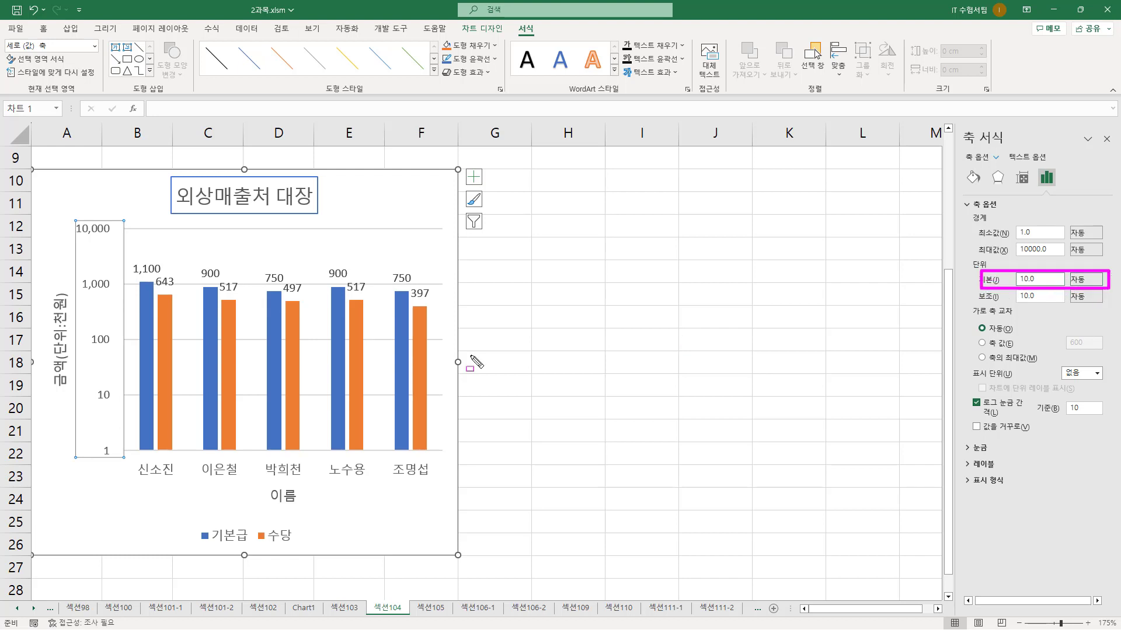
left_click(964, 393)
left_click_drag(964, 393, 1105, 423)
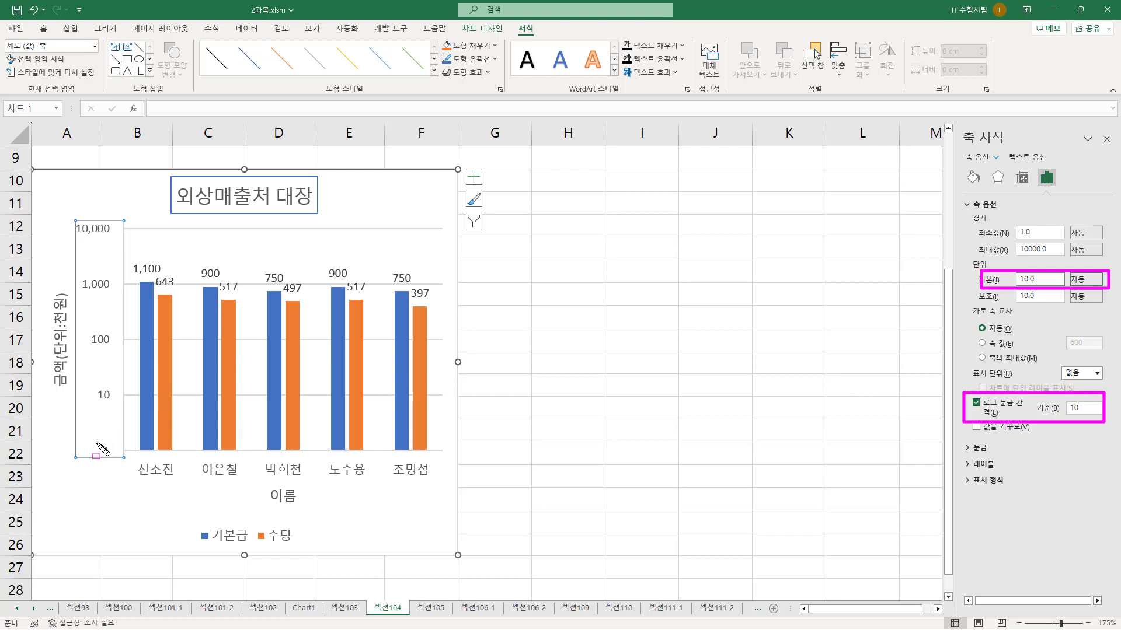
mouse_move(73, 220)
left_mouse_down()
mouse_move(114, 456)
mouse_move(127, 462)
left_mouse_up()
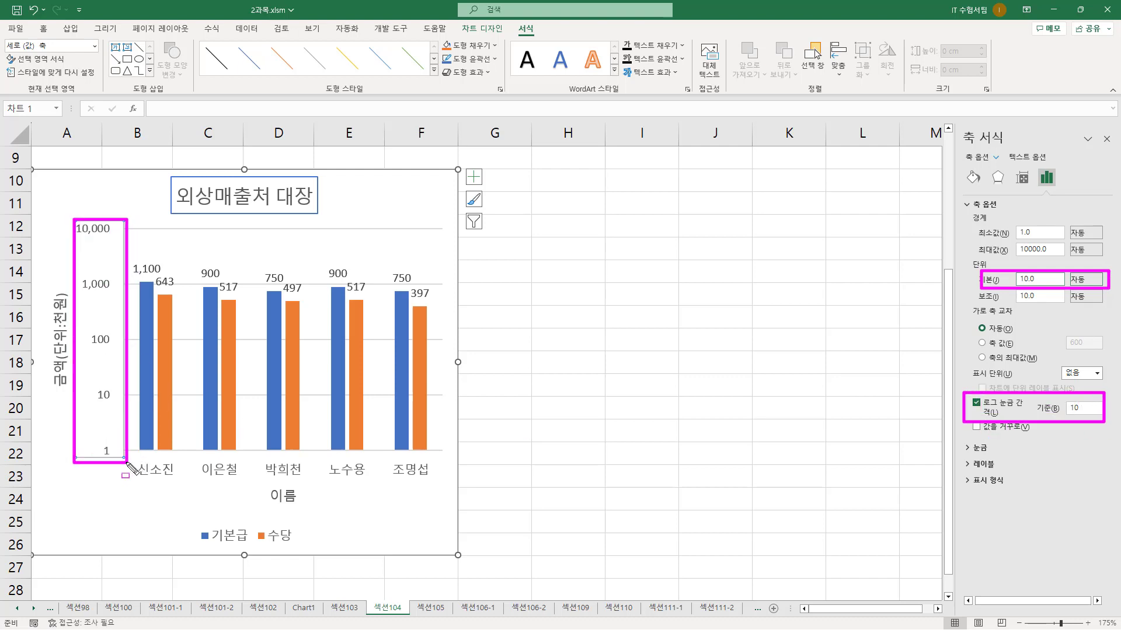
left_click_drag(95, 383, 111, 399)
left_click_drag(89, 329, 118, 344)
left_click_drag(80, 274, 135, 290)
left_click_drag(70, 222, 137, 234)
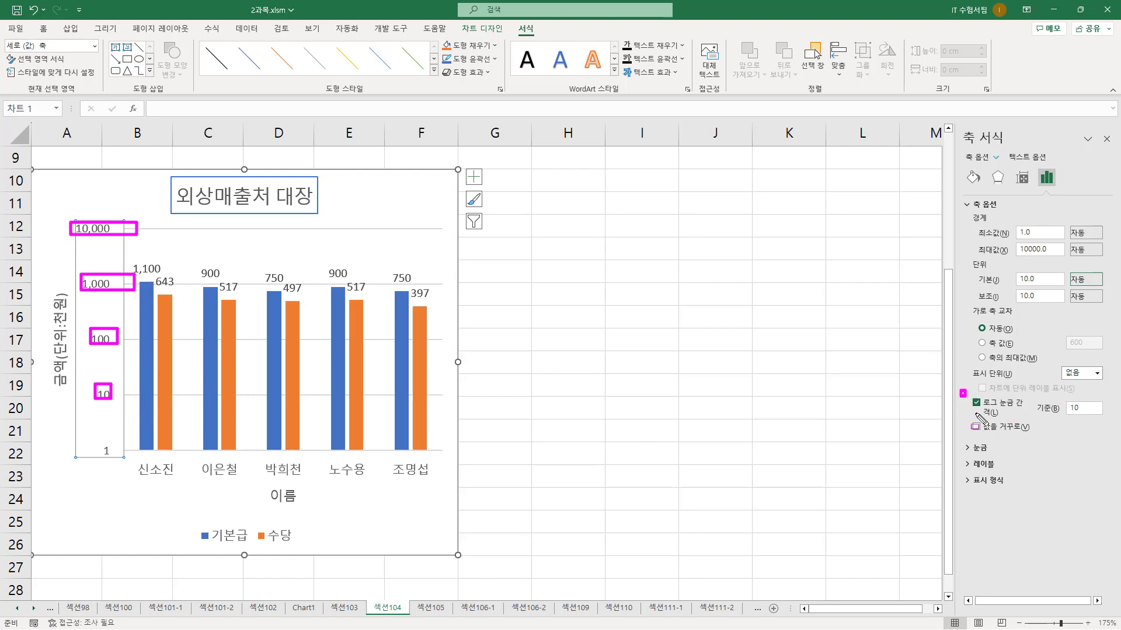
mouse_move(960, 390)
left_mouse_down()
mouse_move(1091, 426)
mouse_move(1105, 419)
left_mouse_up()
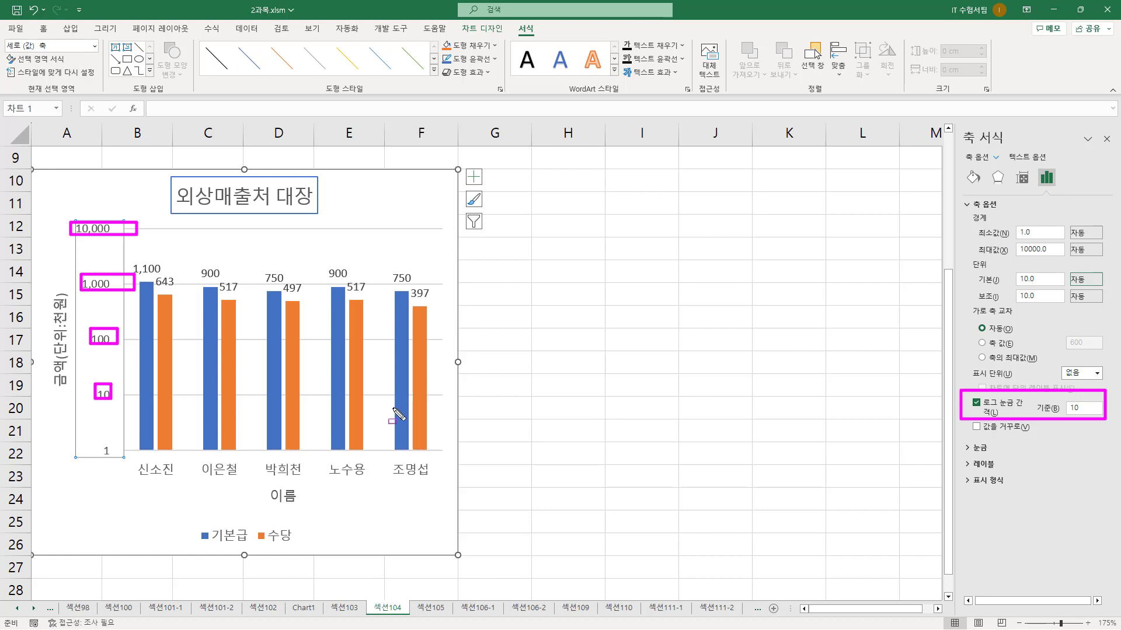
key("Escape")
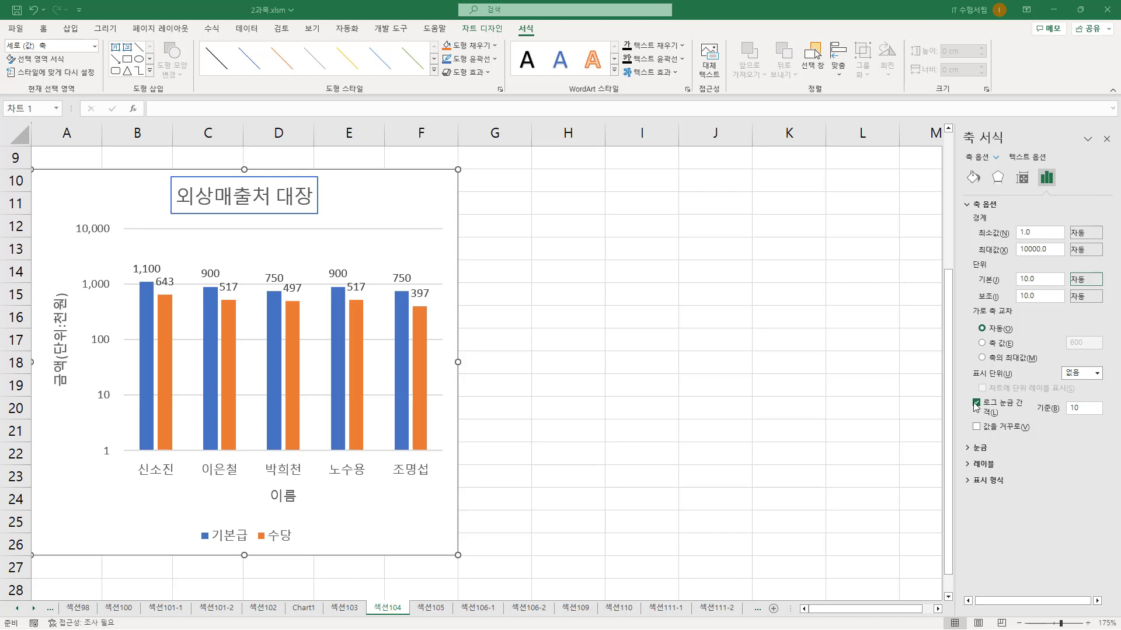
- Turn off the logarithmic scale (로그 눈금 간격) and set the vertical axis major unit (기본) to 300
left_click(976, 403)
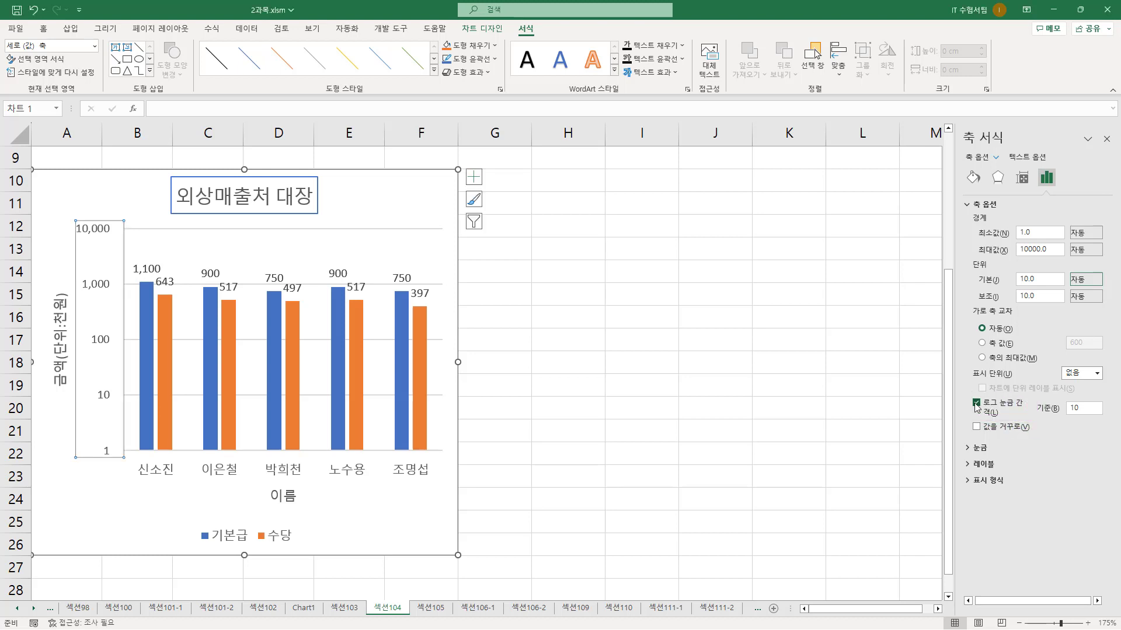
left_click(976, 403)
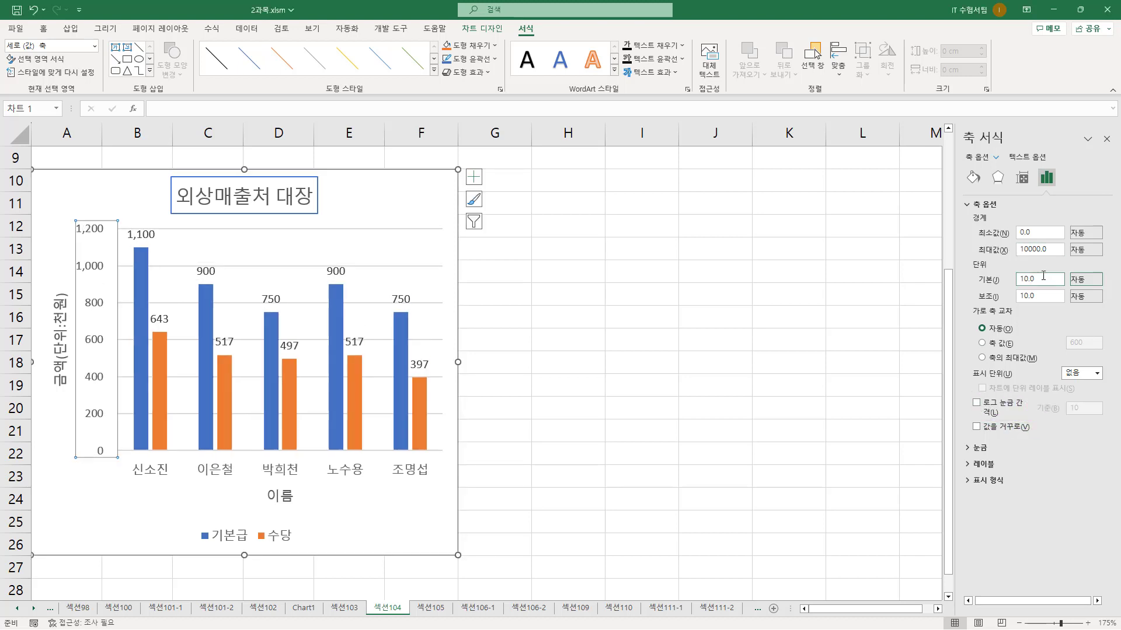
left_click(1049, 282)
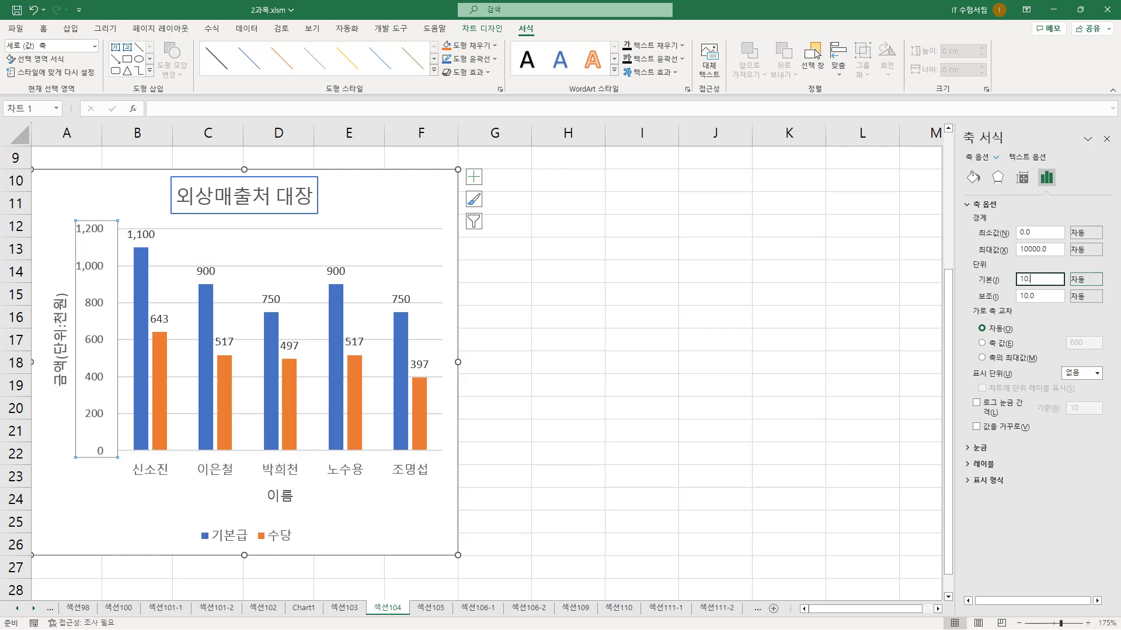
left_click(1057, 250)
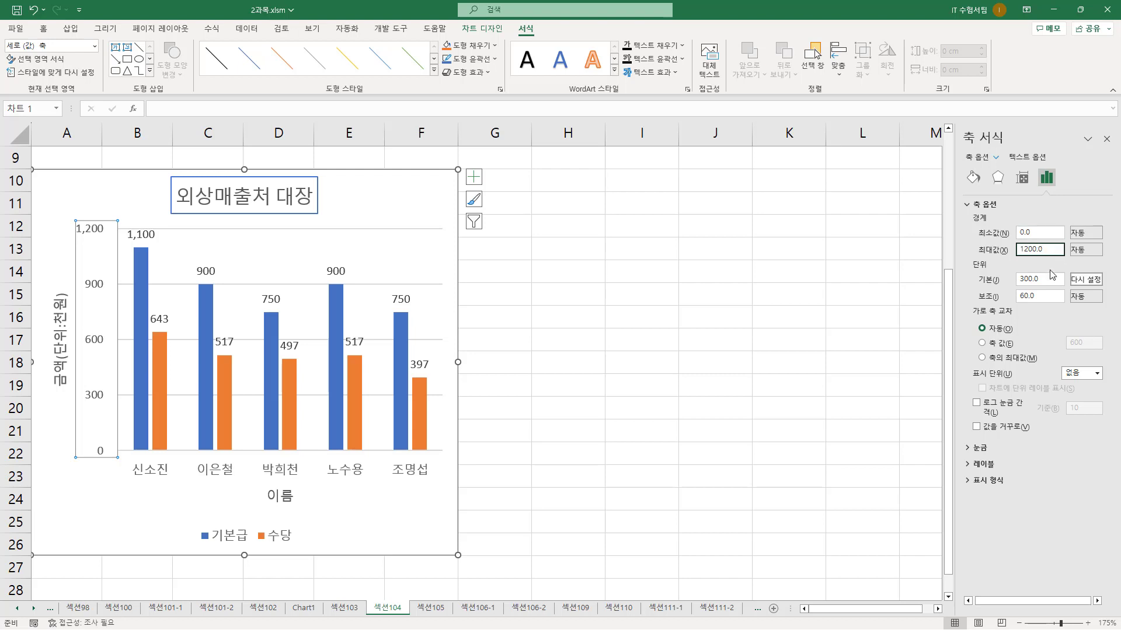
left_click(1050, 276)
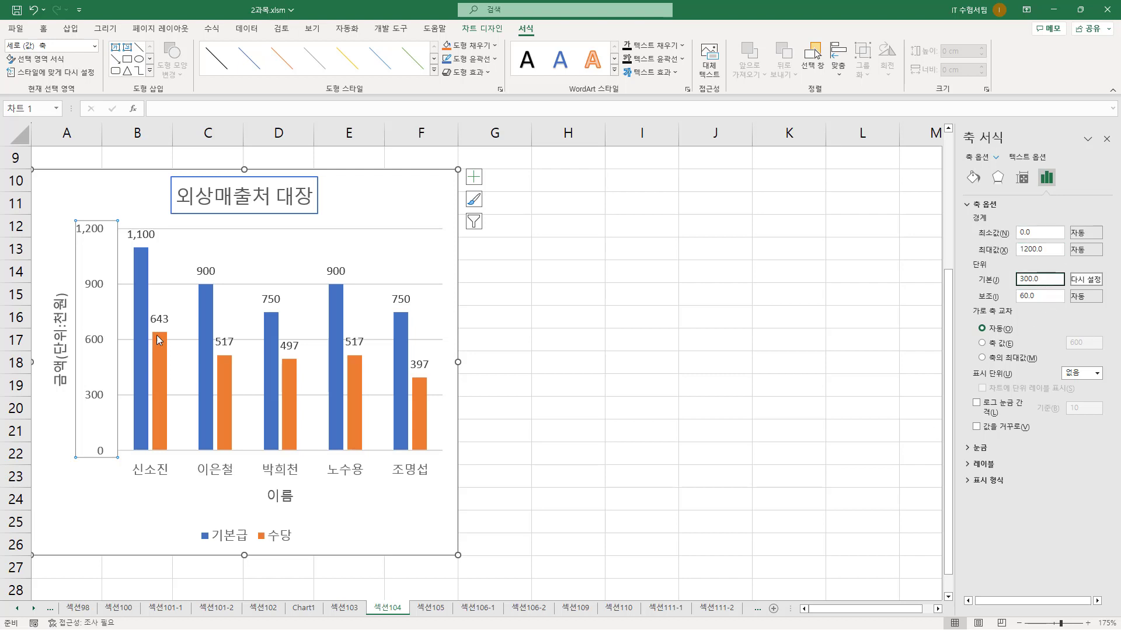
- Try showing the vertical axis values in reverse order (값을 거꾸로), check the flipped chart, and turn the option off
left_click_drag(71, 214, 116, 460)
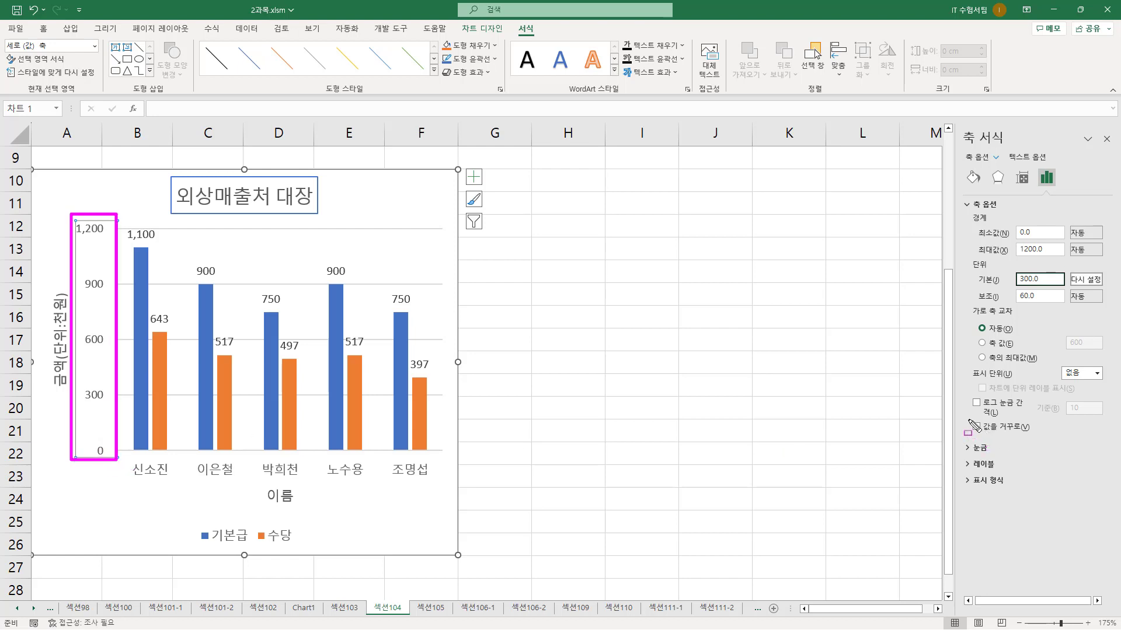
mouse_move(968, 420)
left_mouse_down()
mouse_move(982, 432)
mouse_move(1044, 437)
left_mouse_up()
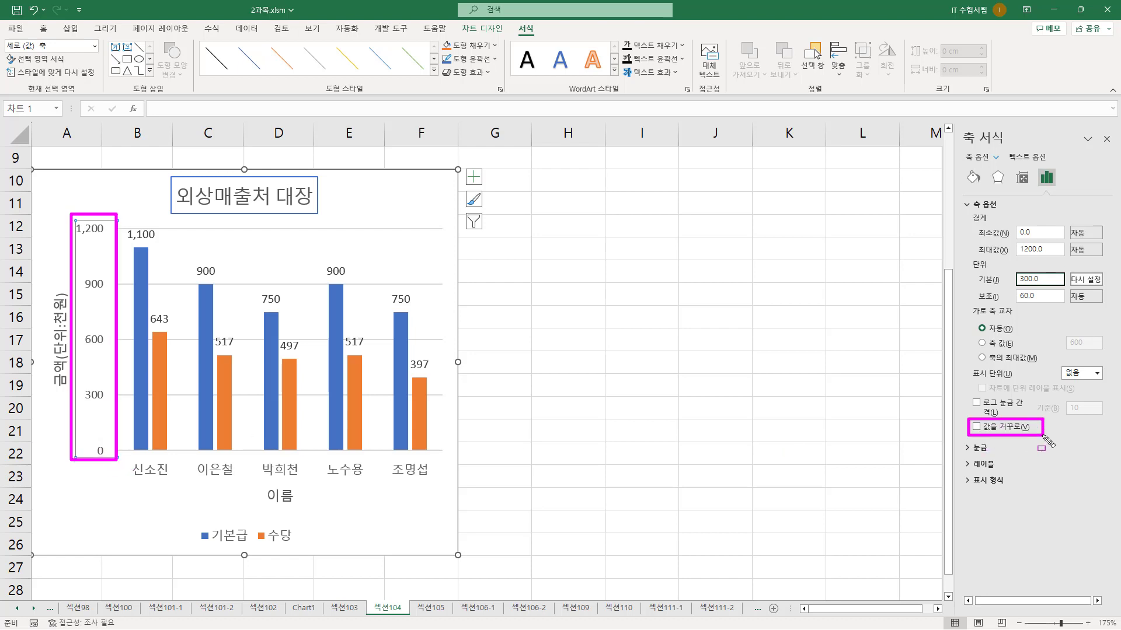
key("Escape")
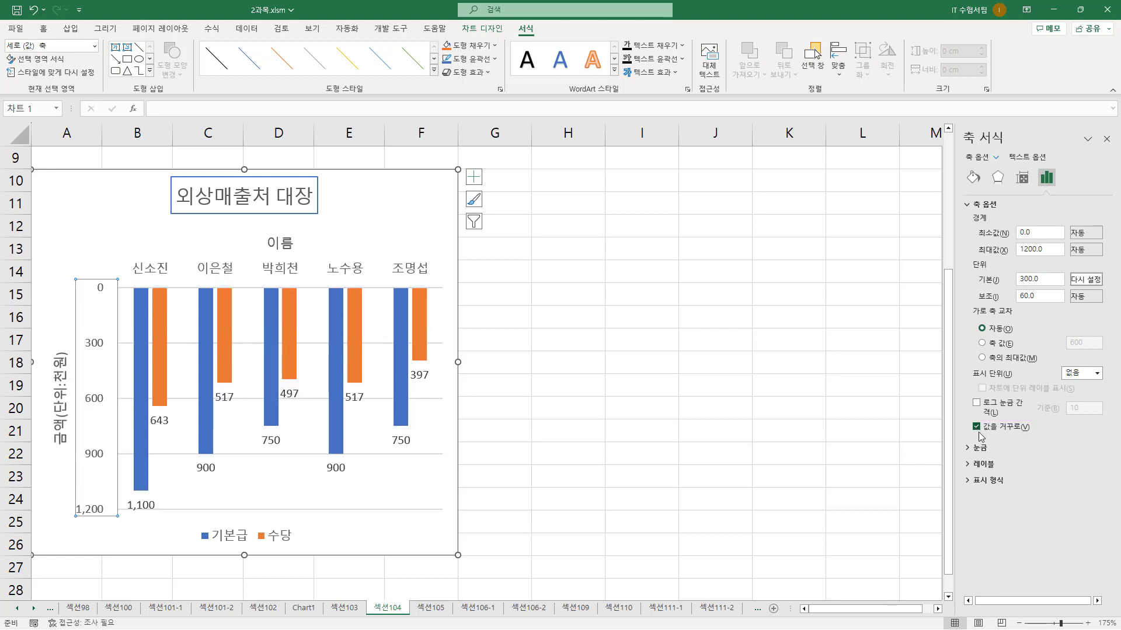
key("ctrl+shift+d")
left_click_drag(76, 280, 115, 516)
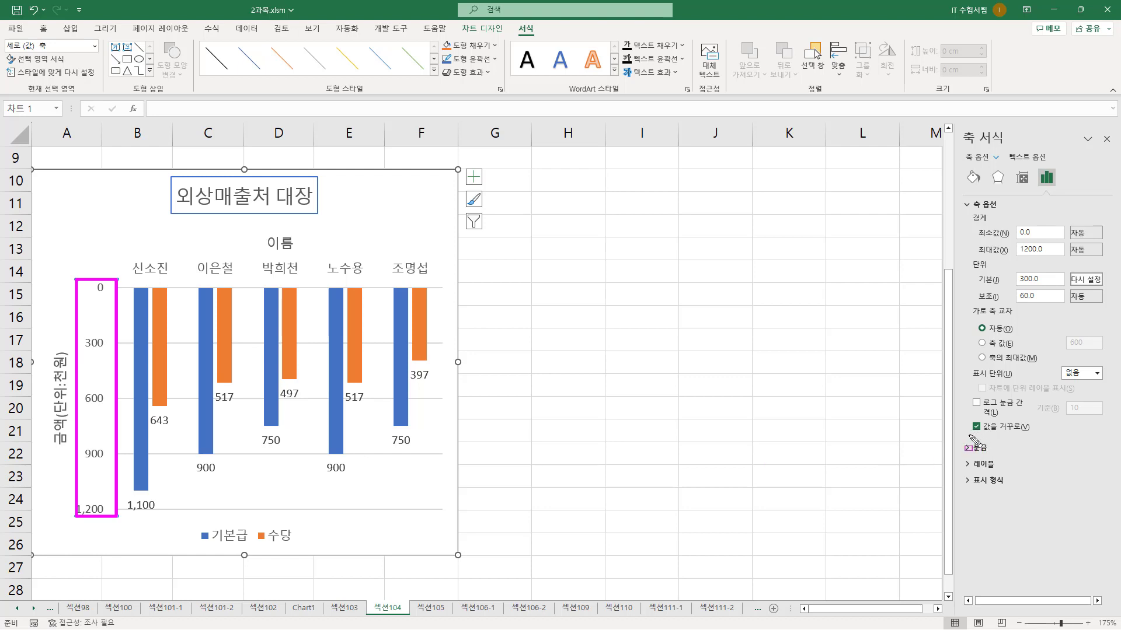
mouse_move(971, 439)
left_mouse_down()
mouse_move(1033, 435)
mouse_move(1032, 422)
left_mouse_up()
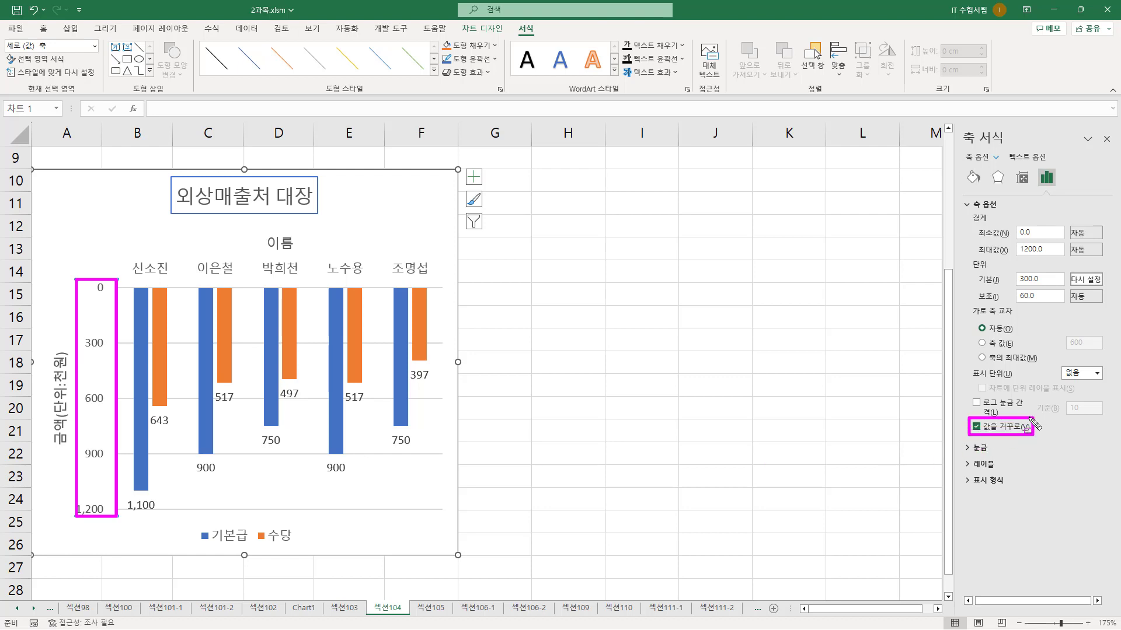
key("Escape")
left_click(976, 427)
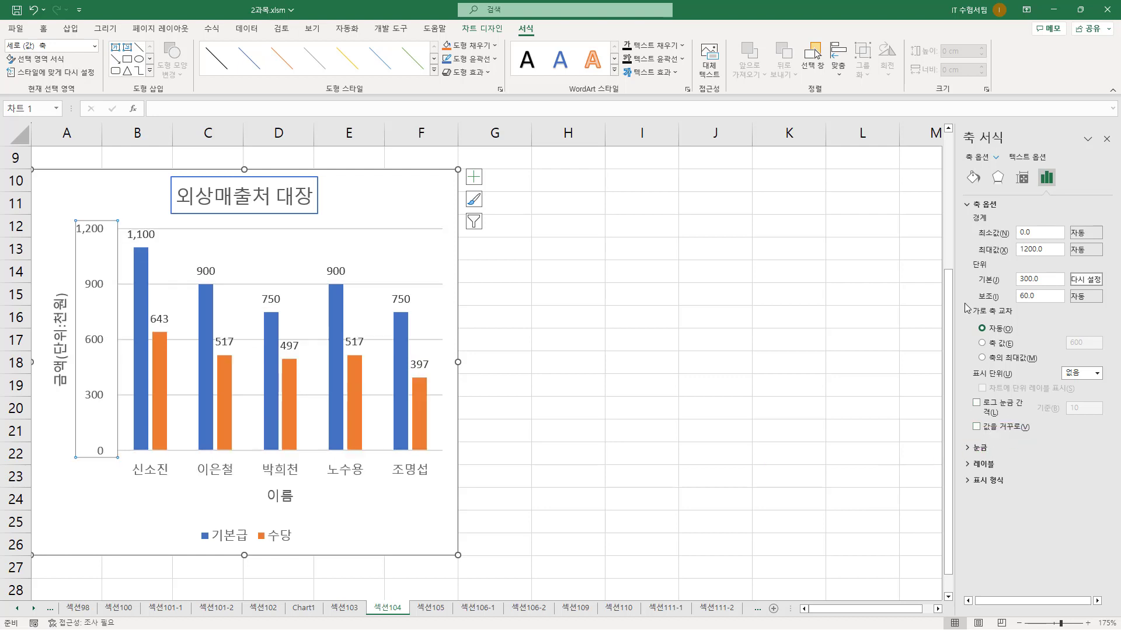
- Review the axis options and the major unit setting, close the axis formatting settings (축 서식), and deselect the chart
mouse_move(963, 196)
left_mouse_down()
mouse_move(1064, 457)
mouse_move(1116, 449)
mouse_move(1115, 438)
left_mouse_up()
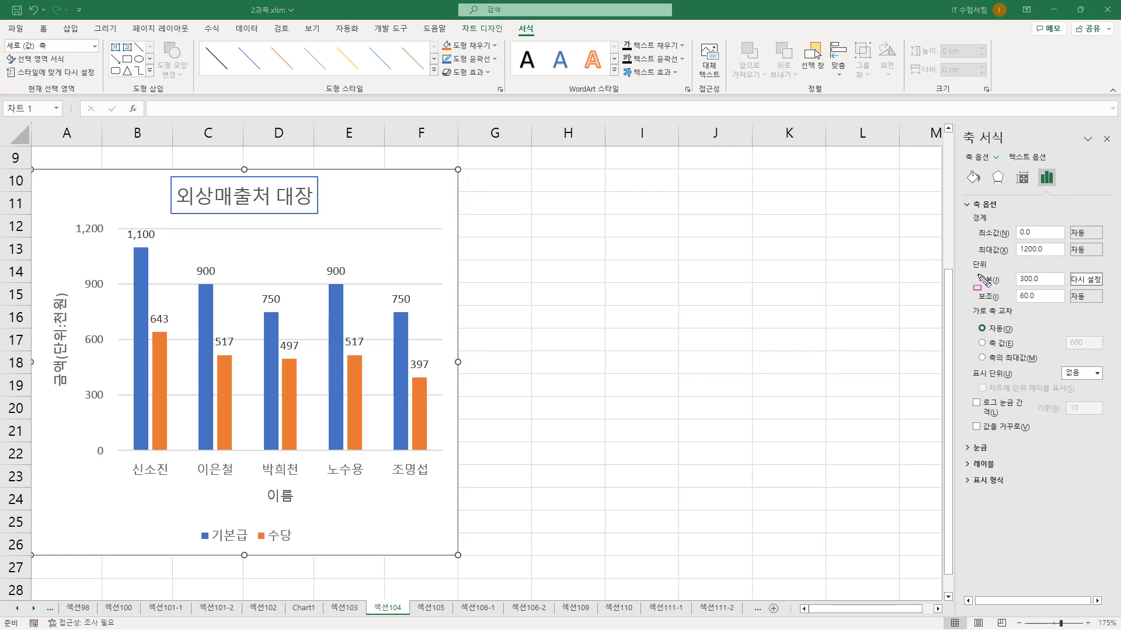
mouse_move(971, 258)
left_mouse_down()
mouse_move(988, 302)
mouse_move(1085, 299)
mouse_move(1104, 286)
left_mouse_up()
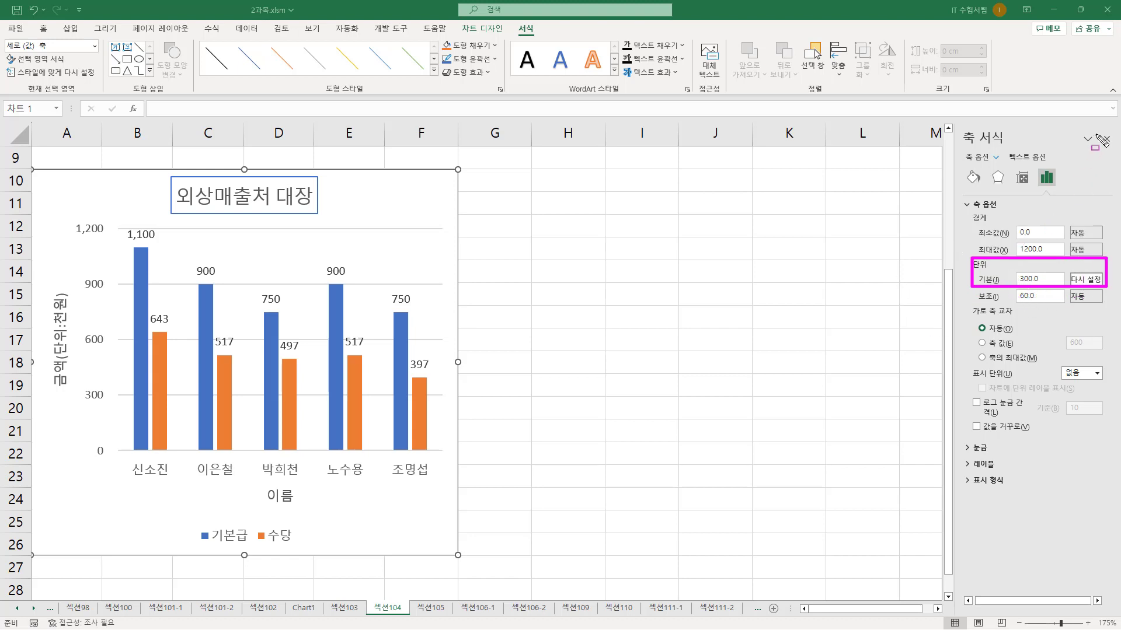
left_click_drag(1096, 130, 1114, 151)
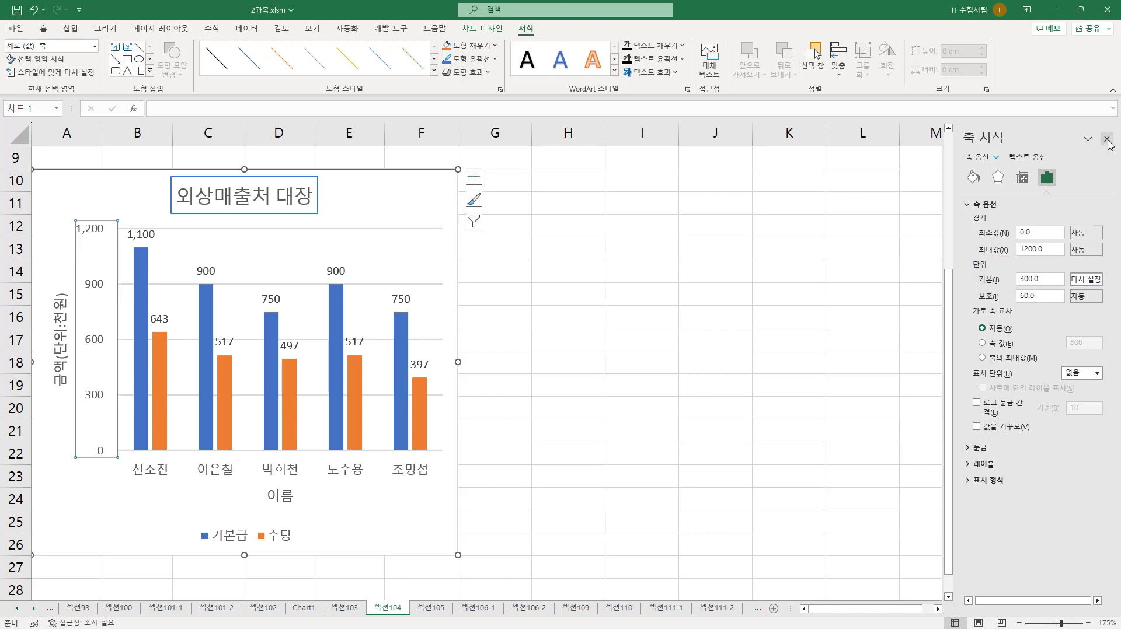
left_click(1107, 139)
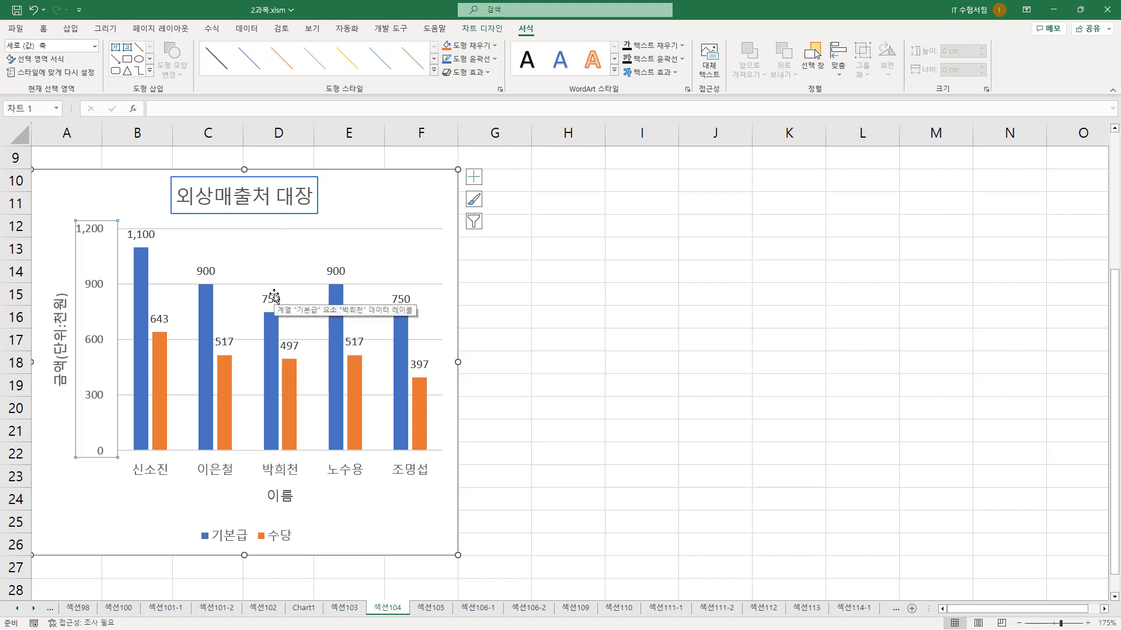
left_click(599, 303)
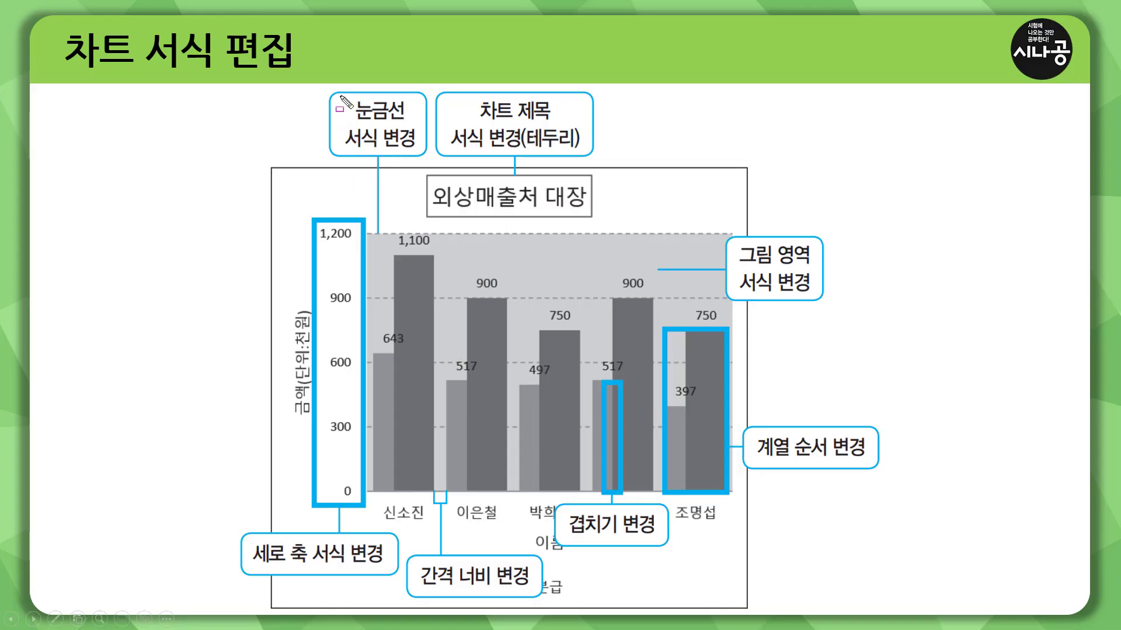
mouse_move(345, 103)
left_mouse_down()
mouse_move(419, 98)
mouse_move(422, 154)
left_mouse_up()
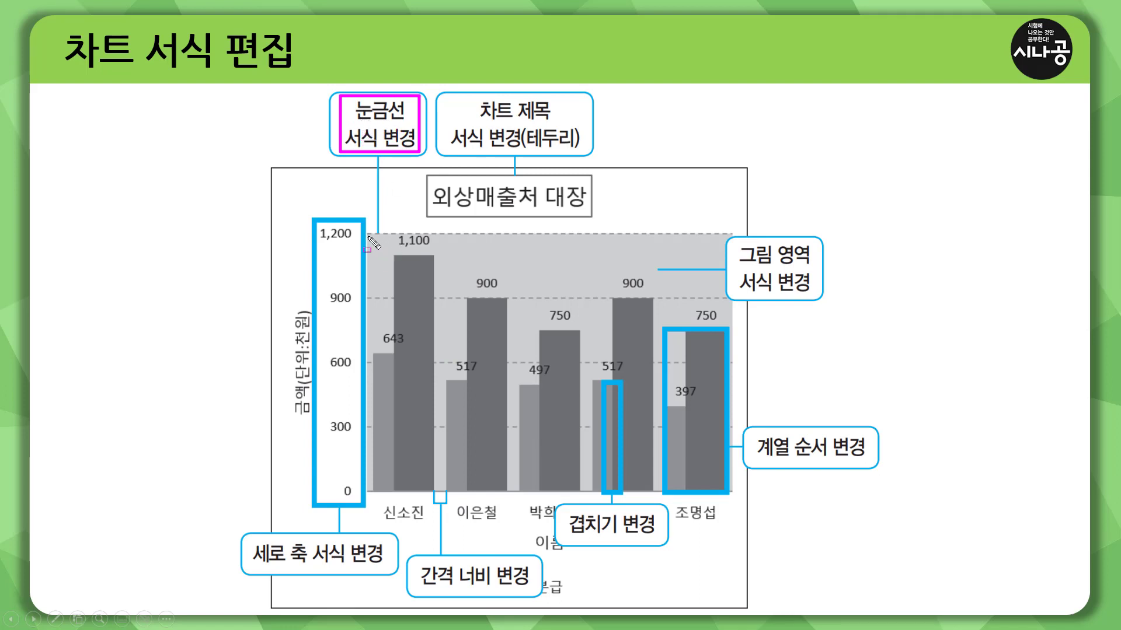
left_click_drag(368, 297, 737, 297)
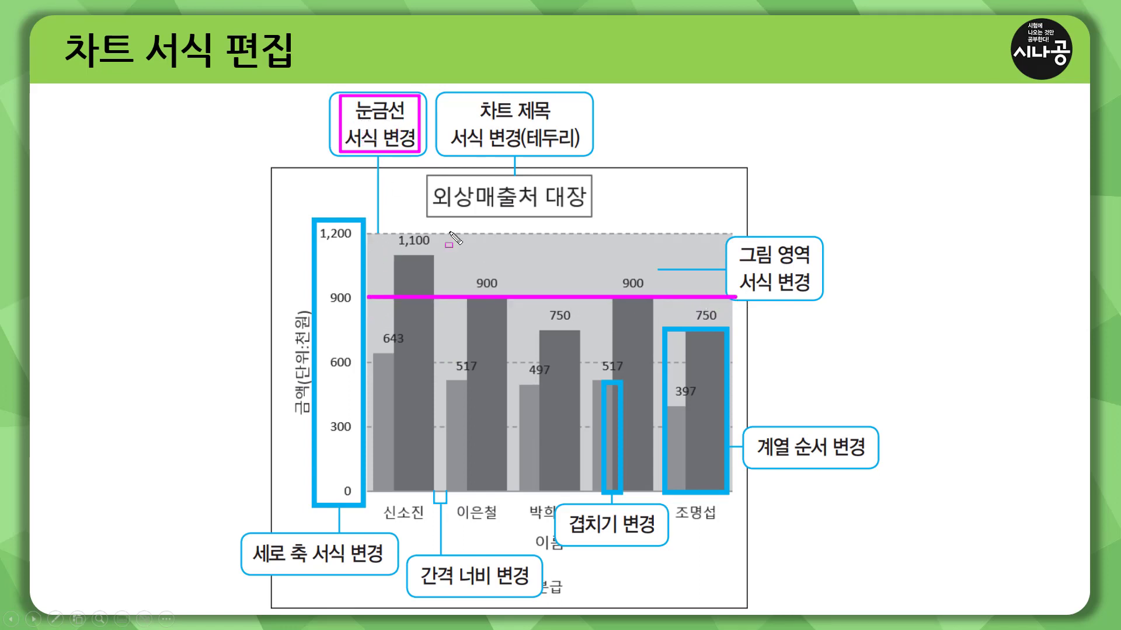
left_click_drag(367, 234, 737, 234)
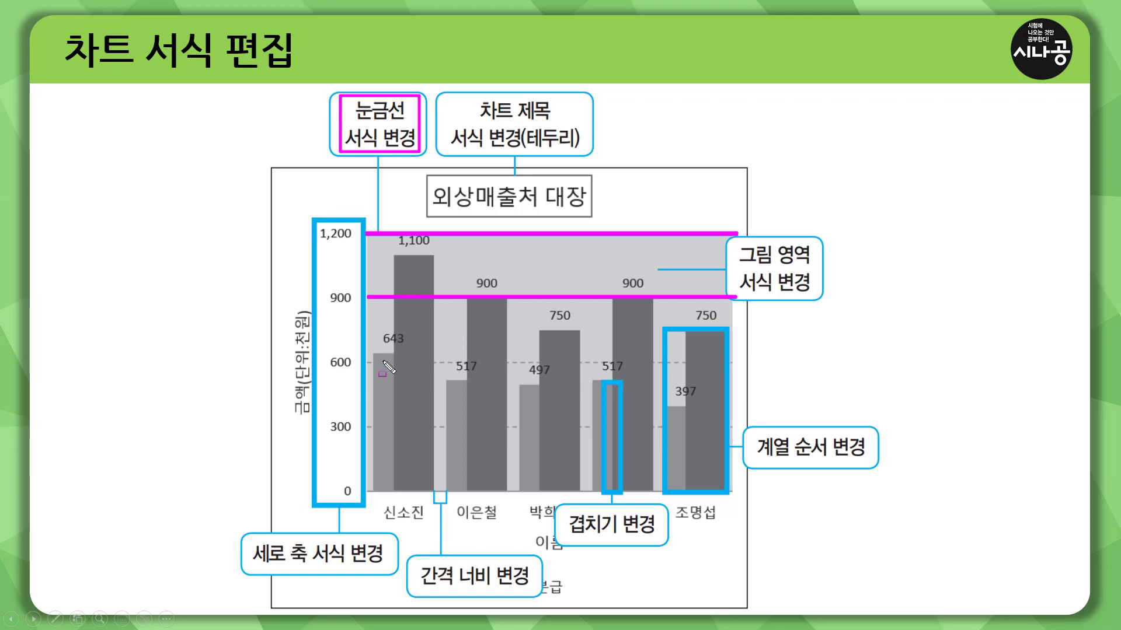
left_click_drag(366, 360, 728, 361)
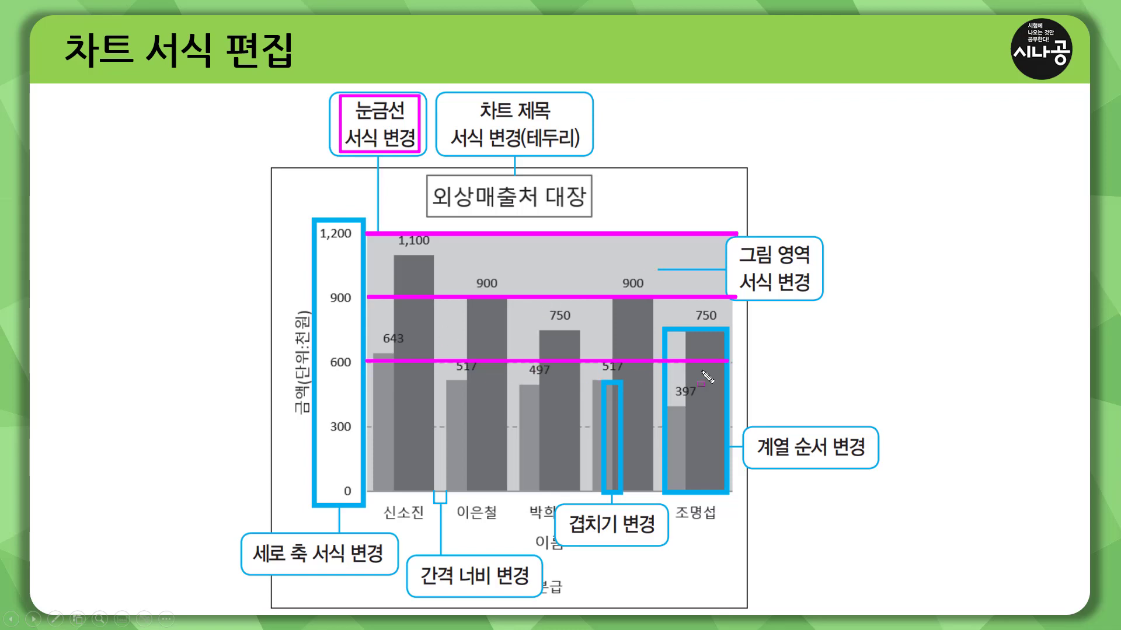
key("e")
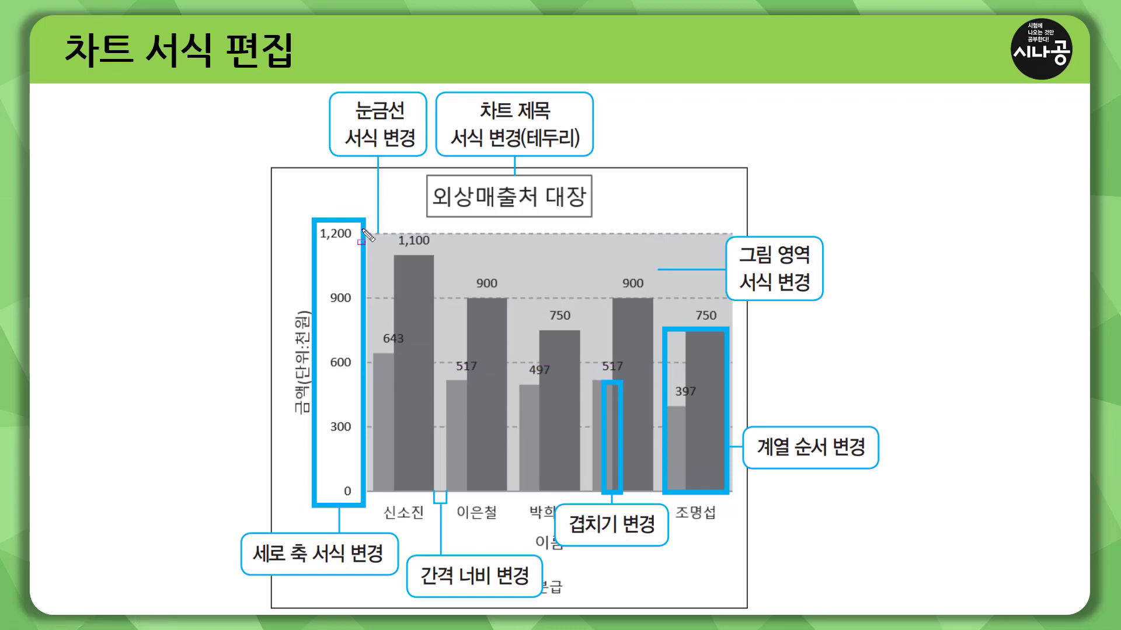
left_click_drag(364, 227, 734, 237)
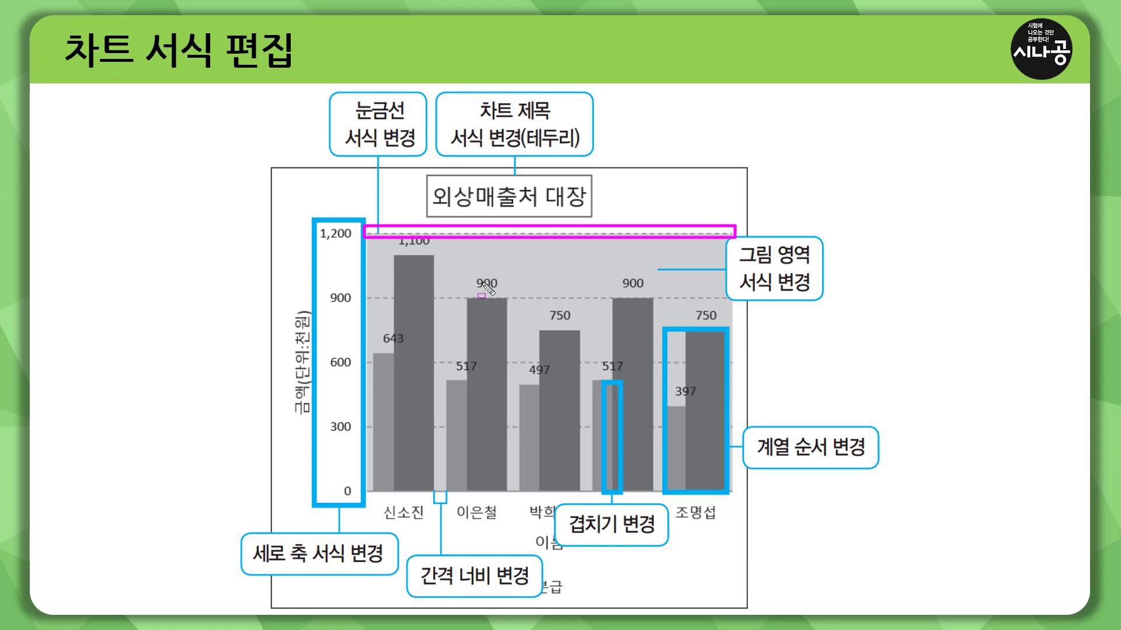
left_click_drag(364, 292, 734, 303)
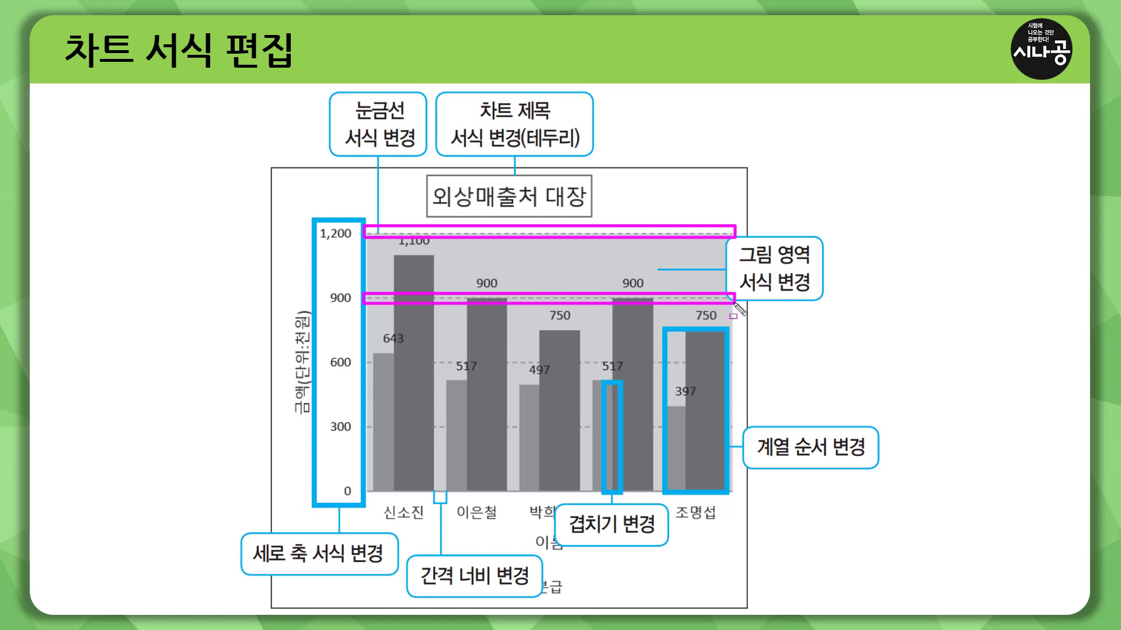
left_click_drag(364, 354, 742, 369)
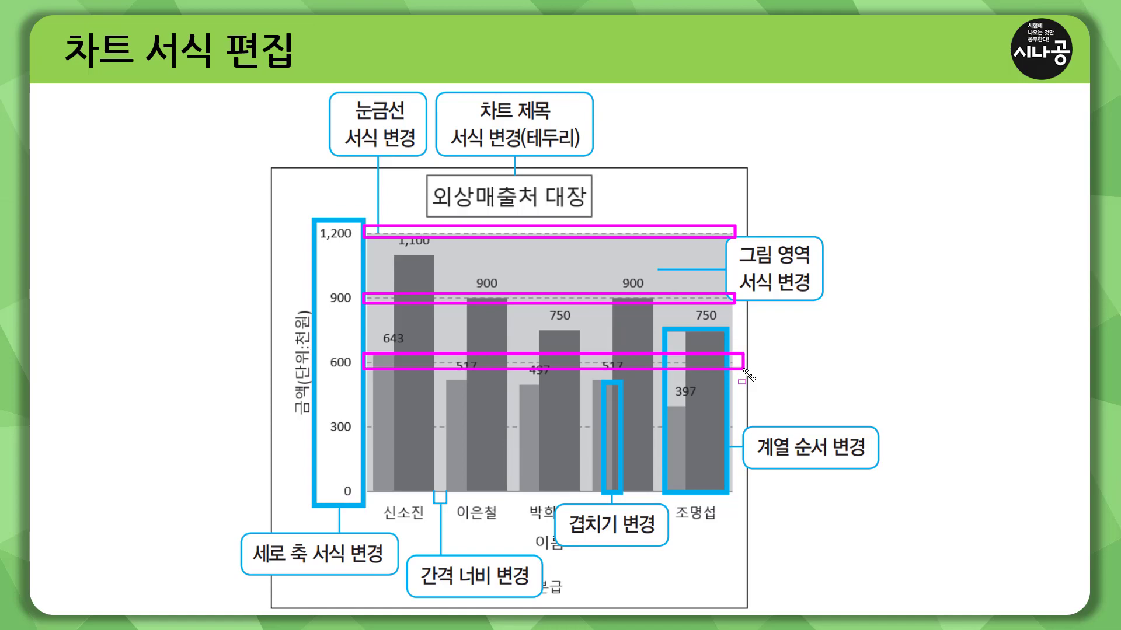
key("Escape")
- Switch to Excel and examine the horizontal gridlines of the 외상매출처 대장 chart at 1,200, 900, 600 and 300
key("alt+Tab")
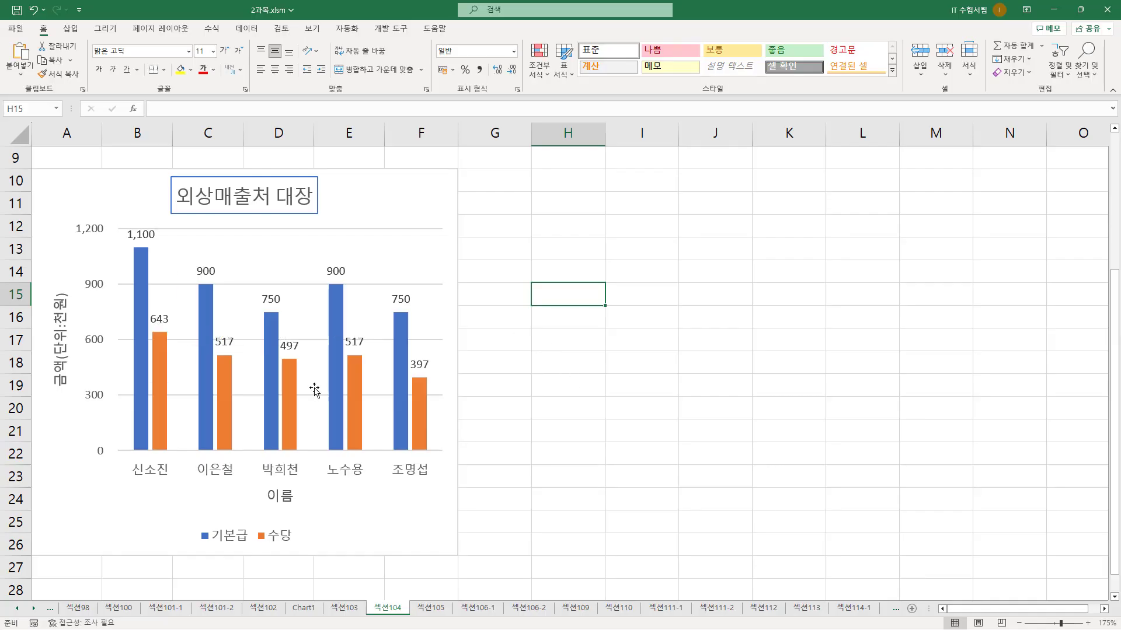
key("ctrl+shift+d")
left_click_drag(117, 224, 447, 235)
left_click_drag(116, 279, 444, 290)
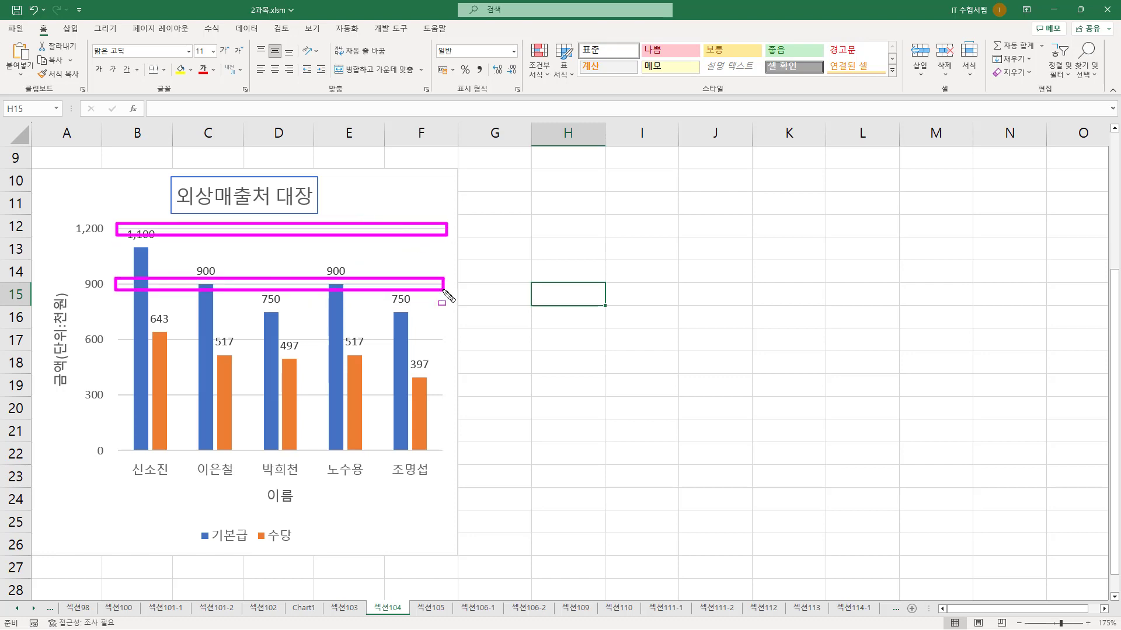
left_click_drag(115, 335, 447, 344)
left_click_drag(113, 391, 448, 400)
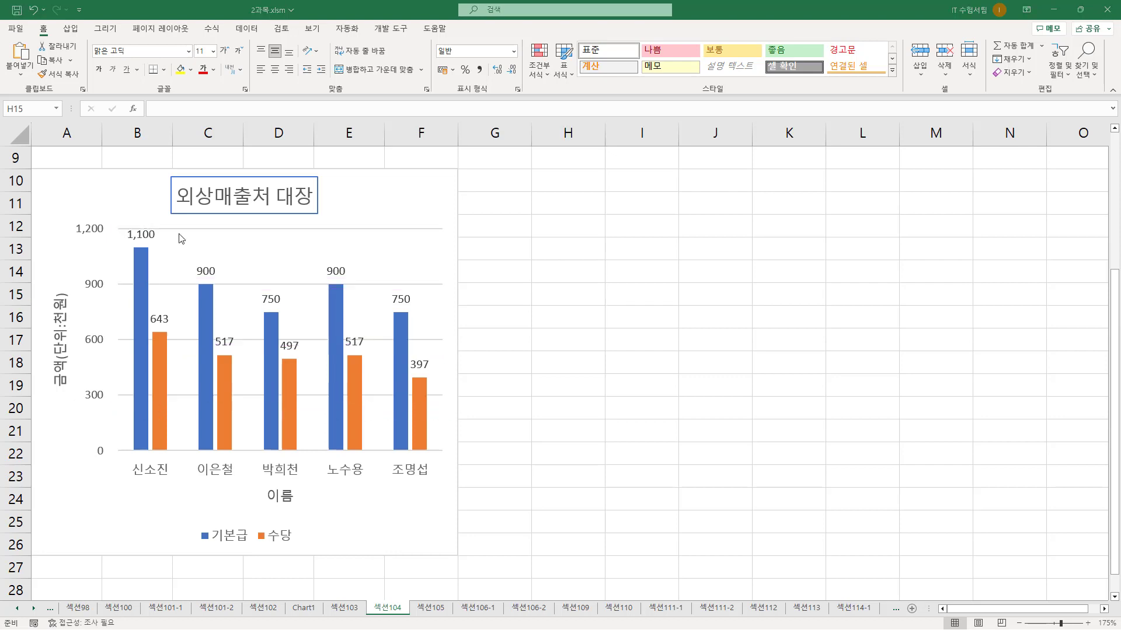
- Select the vertical axis major gridlines (세로 (값) 축 주 눈금선) and open their formatting settings (주 눈금선 서식)
left_click(171, 286)
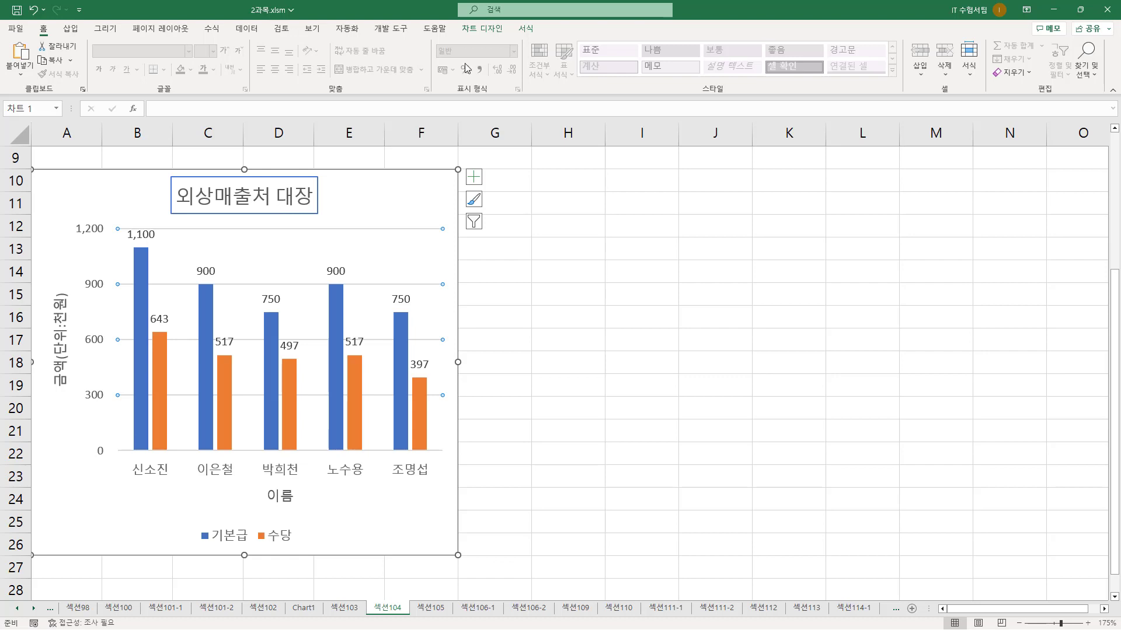
left_click(524, 33)
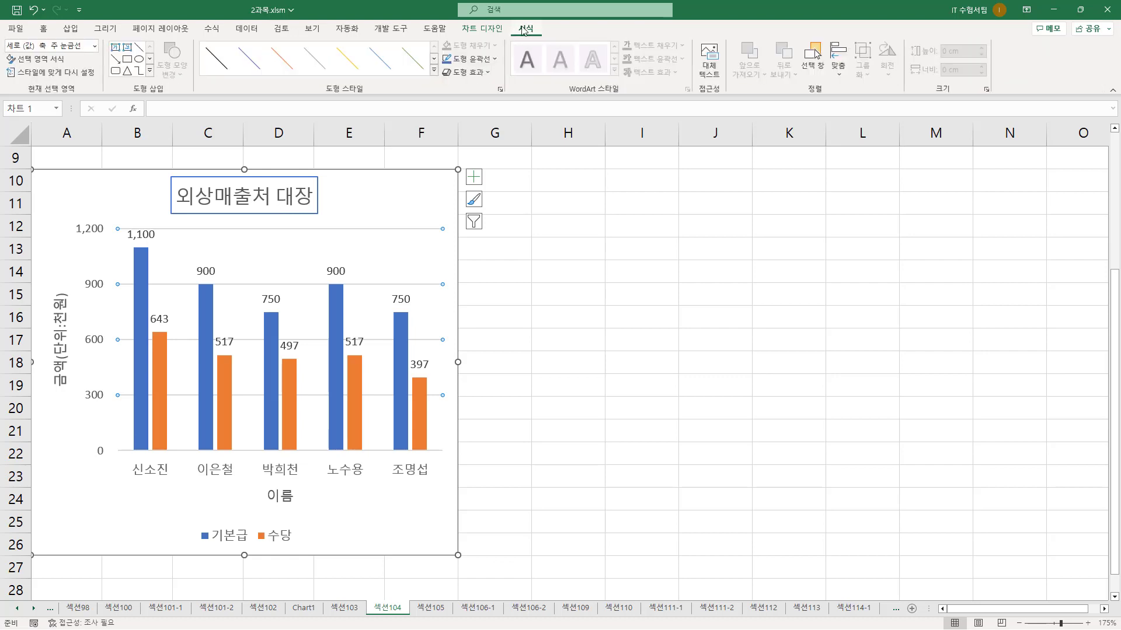
key("ctrl+2")
left_click_drag(13, 65, 68, 54)
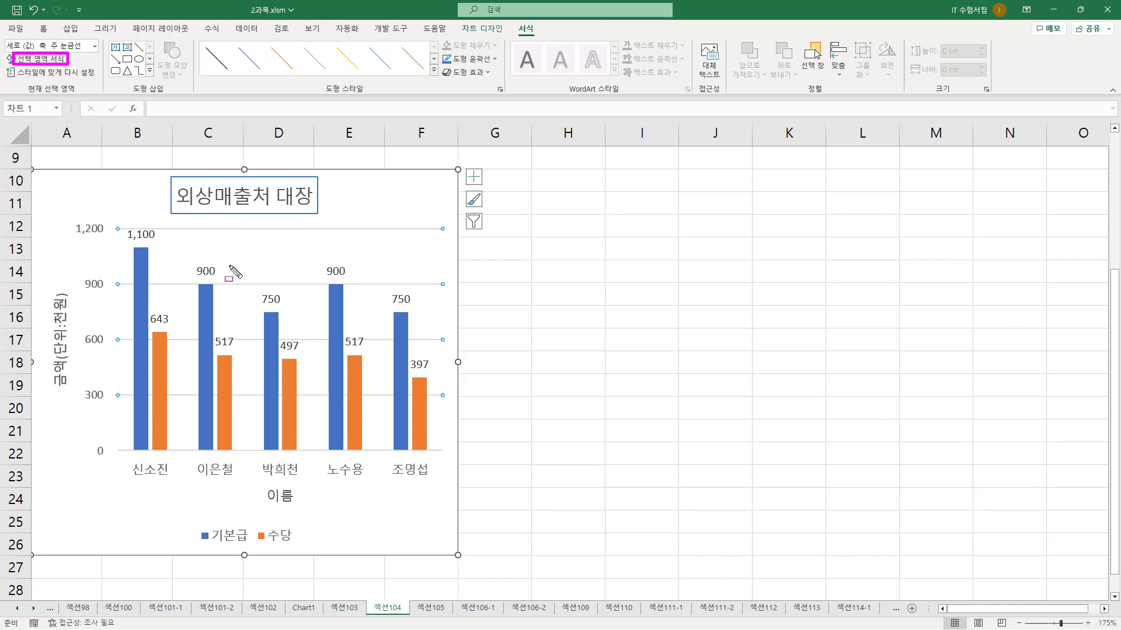
key("Escape")
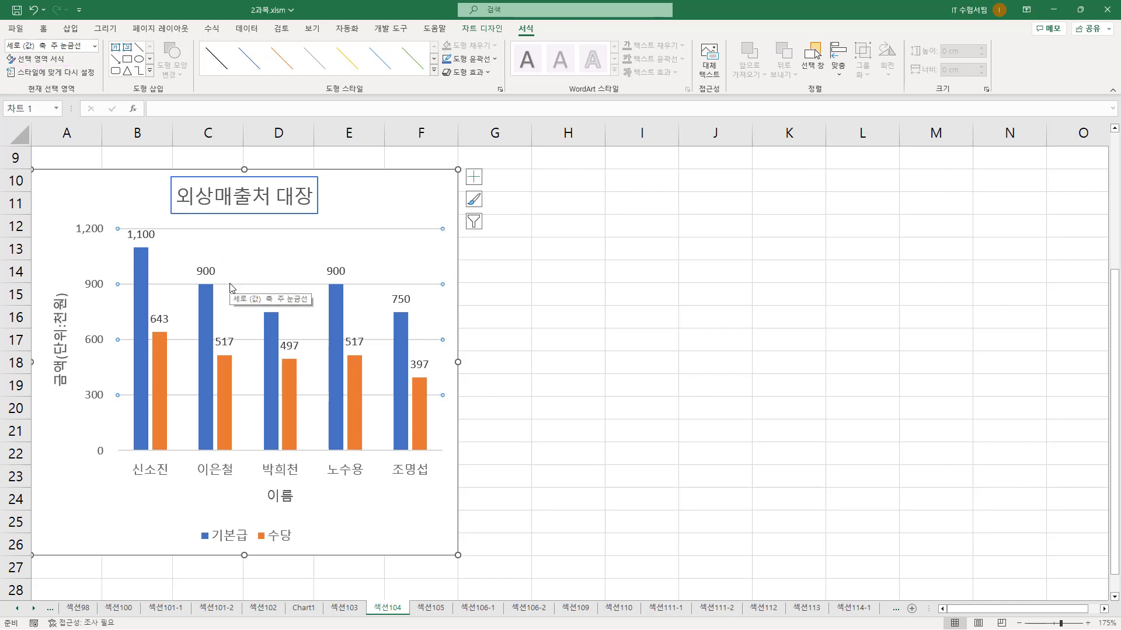
right_click(231, 287)
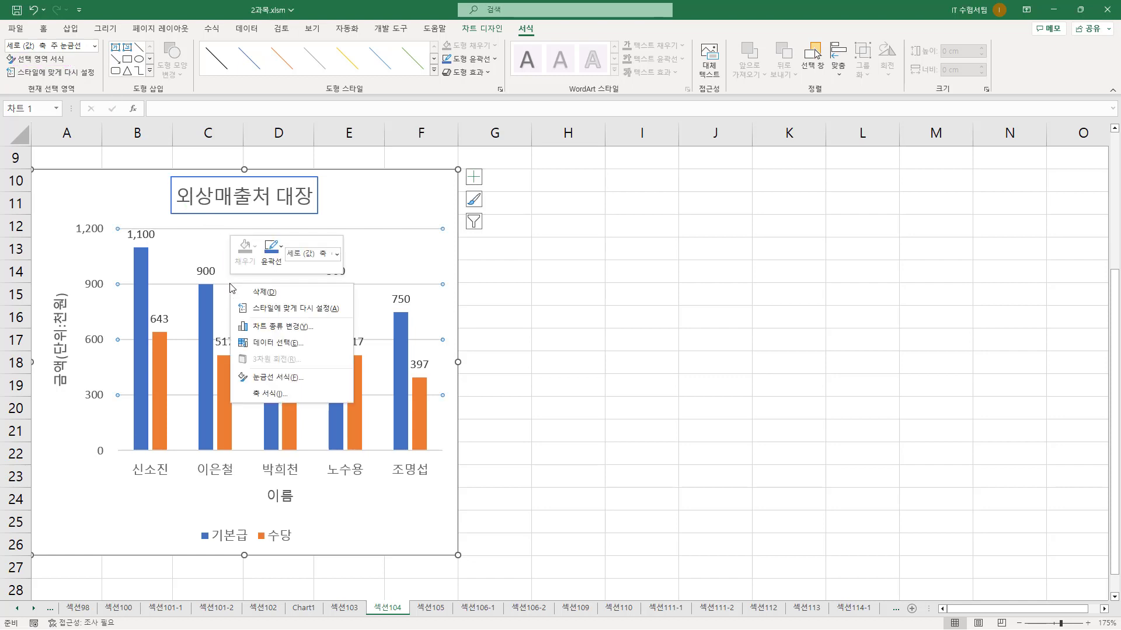
left_click(293, 378)
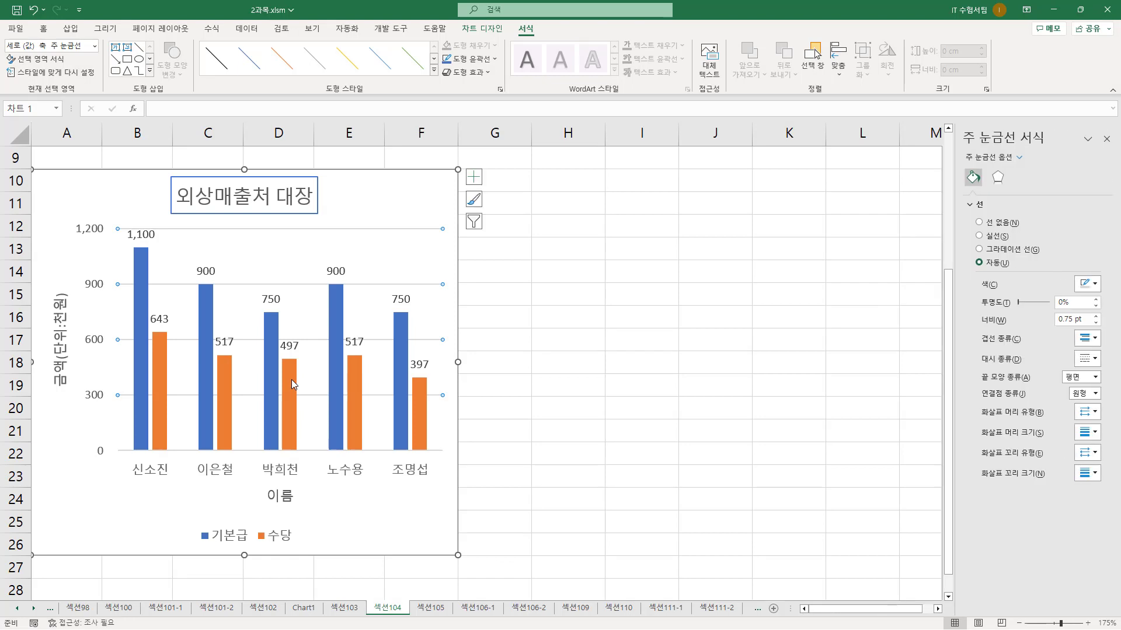
- Review the gridline line options and set the dash type (대시 종류) to the short-dashed line, the fourth style offered
left_click_drag(951, 123, 1116, 508)
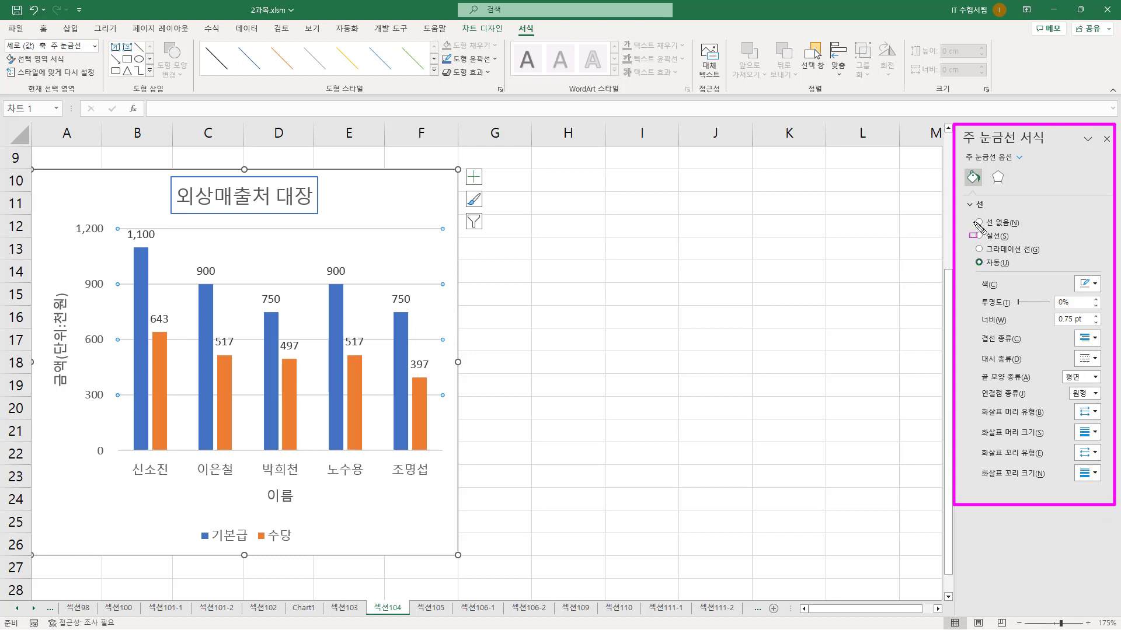
mouse_move(972, 215)
left_mouse_down()
mouse_move(1001, 238)
mouse_move(1032, 229)
mouse_move(1049, 252)
mouse_move(1040, 262)
mouse_move(1057, 270)
left_mouse_up()
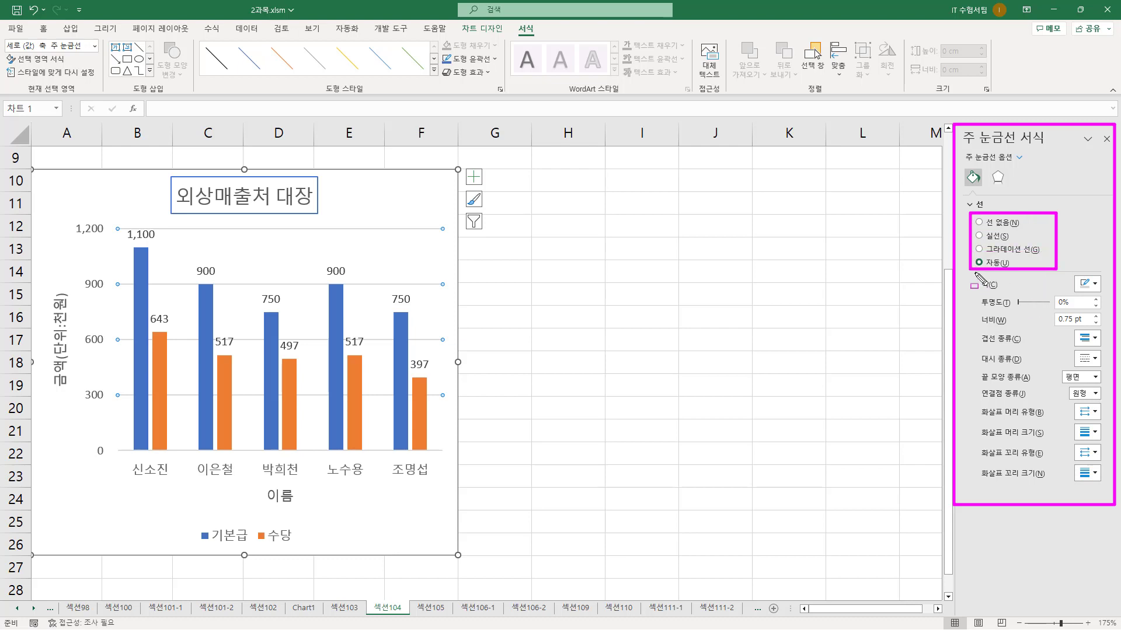
mouse_move(974, 271)
left_mouse_down()
mouse_move(1098, 298)
mouse_move(1109, 490)
left_mouse_up()
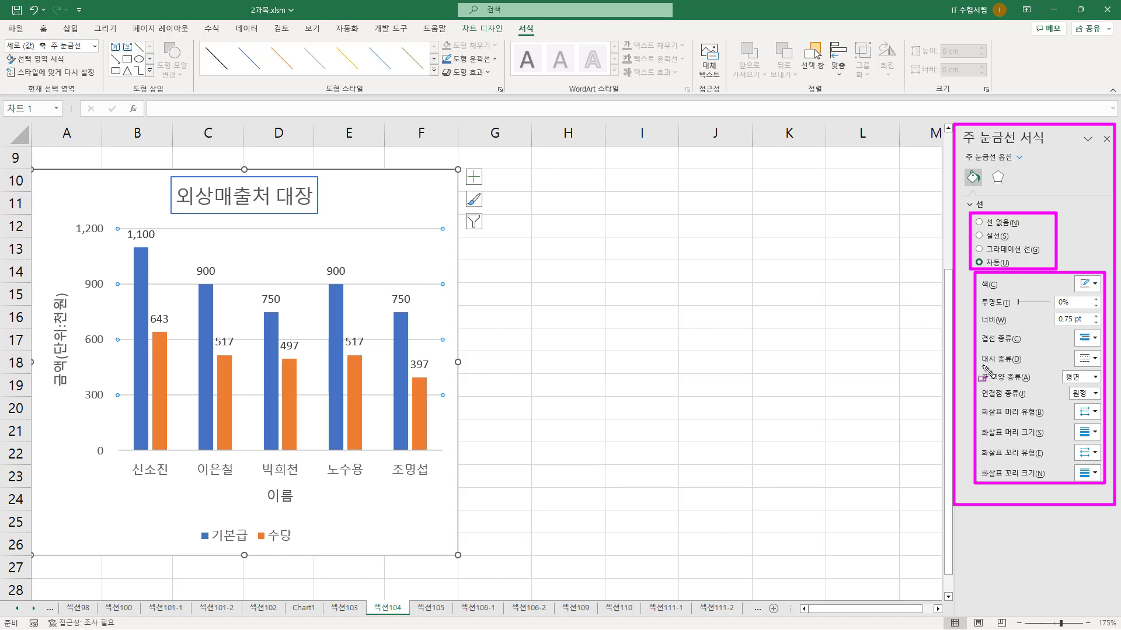
left_click_drag(981, 367, 1101, 351)
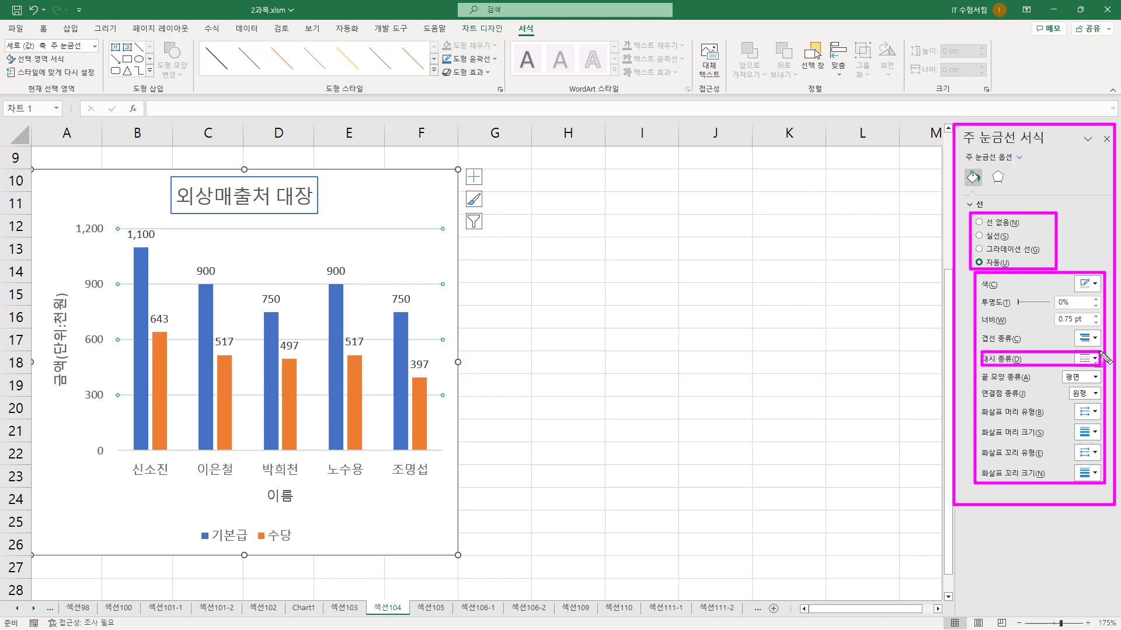
key("Escape")
left_click(1096, 359)
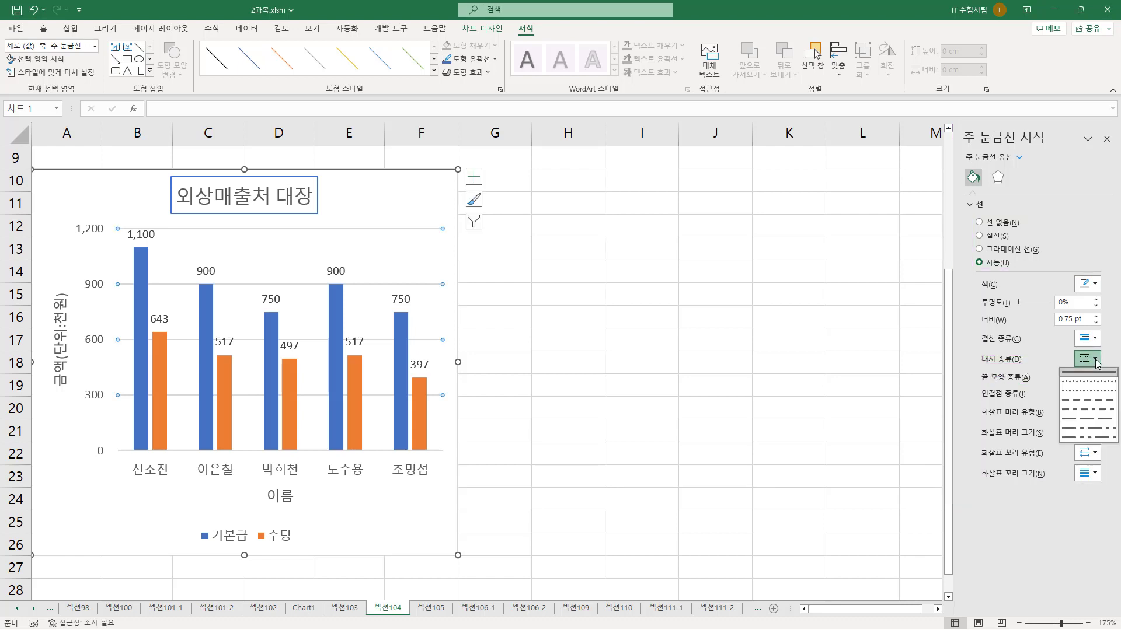
left_click(1067, 398)
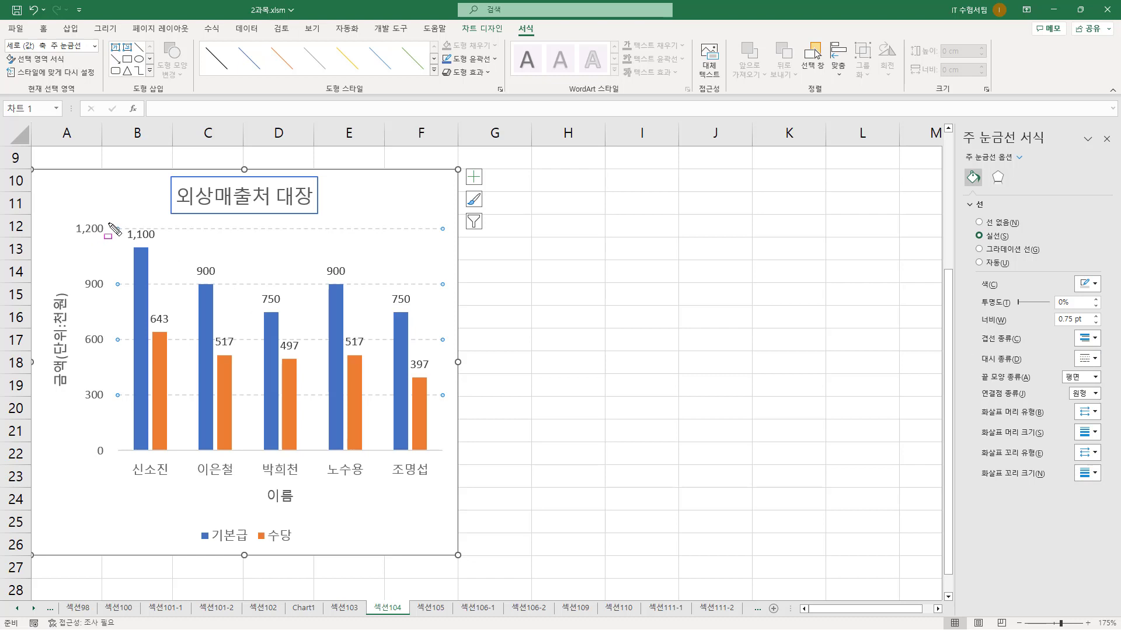
- Check the dash style on each horizontal gridline of the chart and close the gridline formatting settings (주 눈금선 서식)
left_click_drag(111, 221, 448, 243)
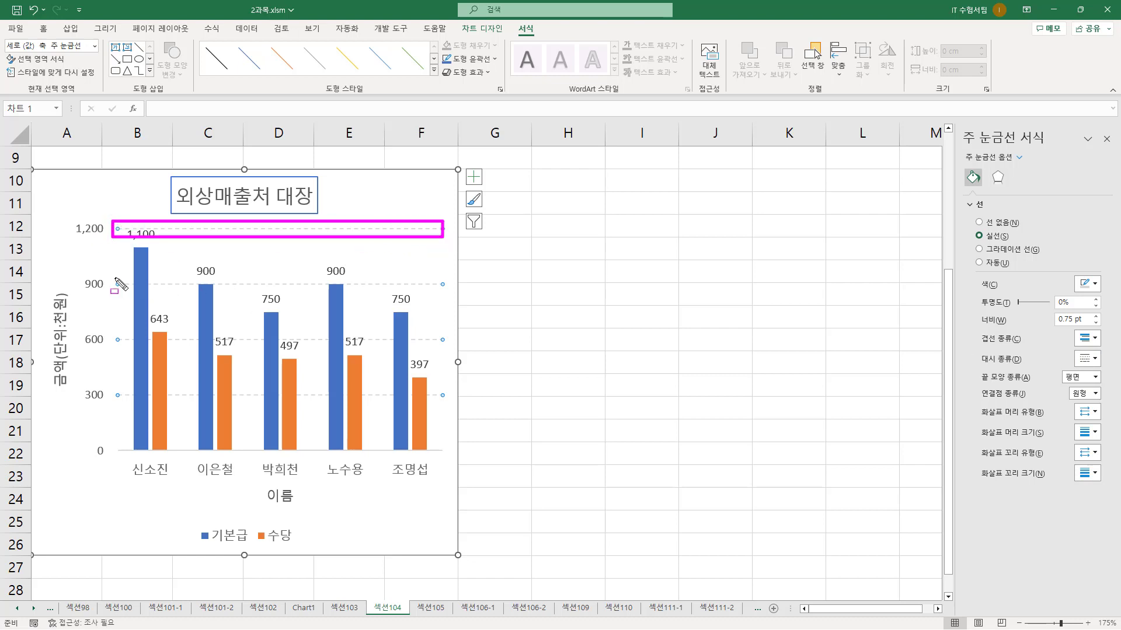
left_click_drag(106, 274, 445, 293)
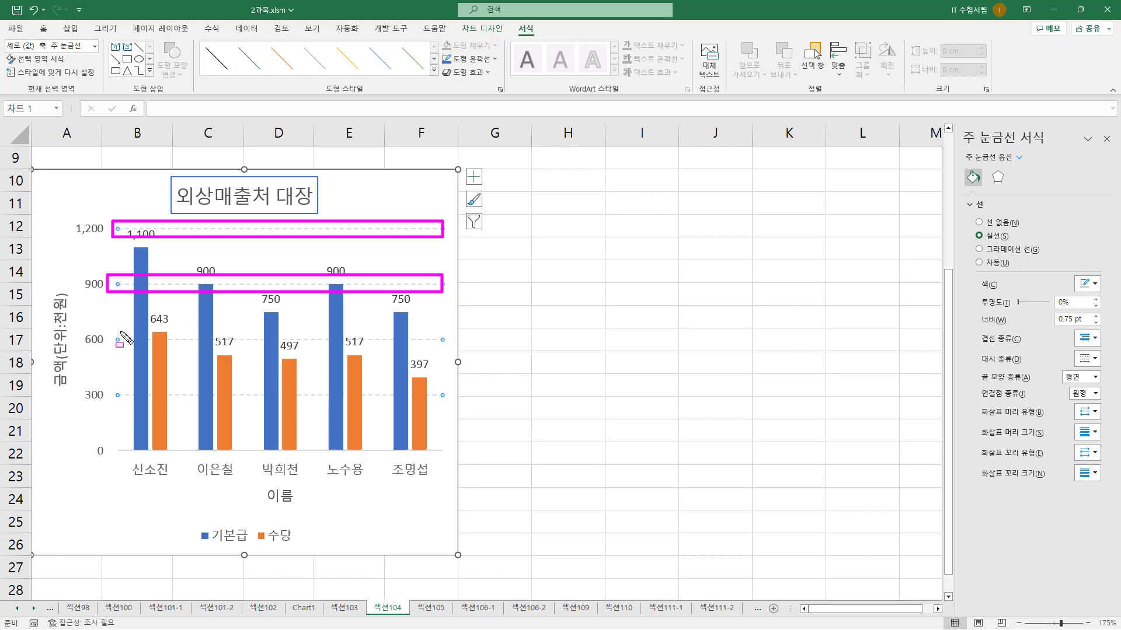
left_click_drag(119, 331, 447, 349)
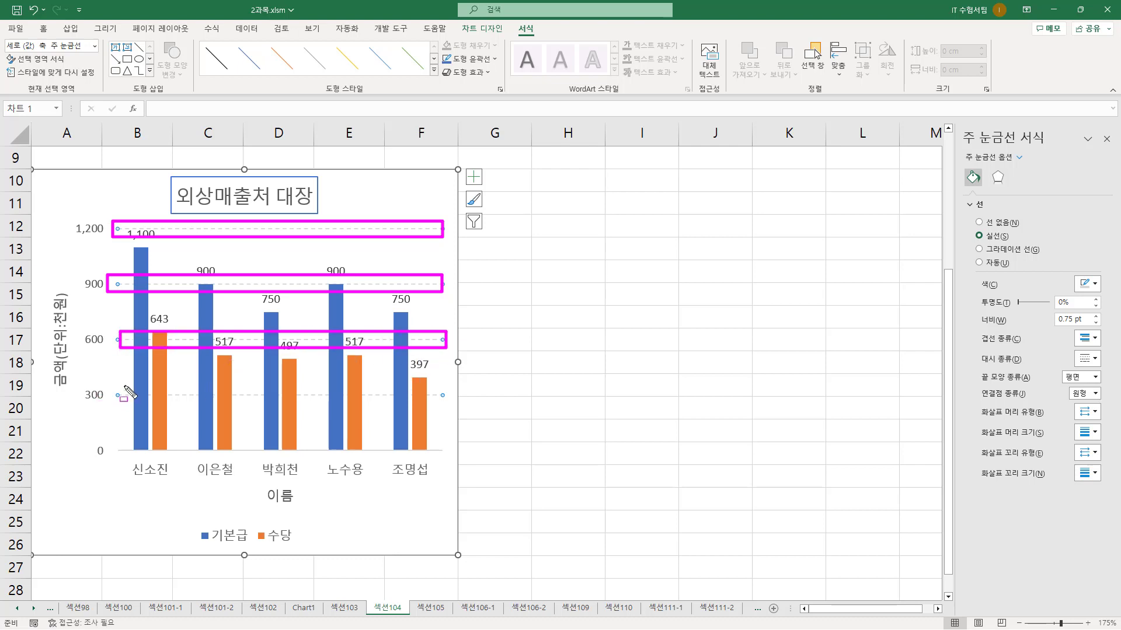
left_click_drag(124, 386, 453, 404)
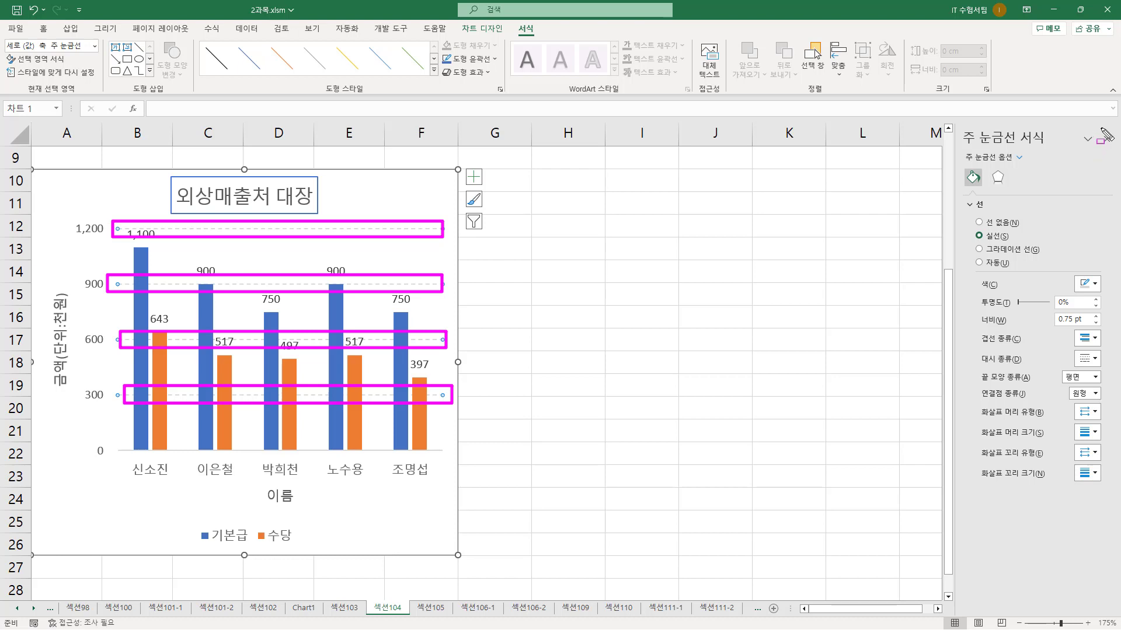
left_click_drag(1100, 128, 1115, 151)
key("Escape")
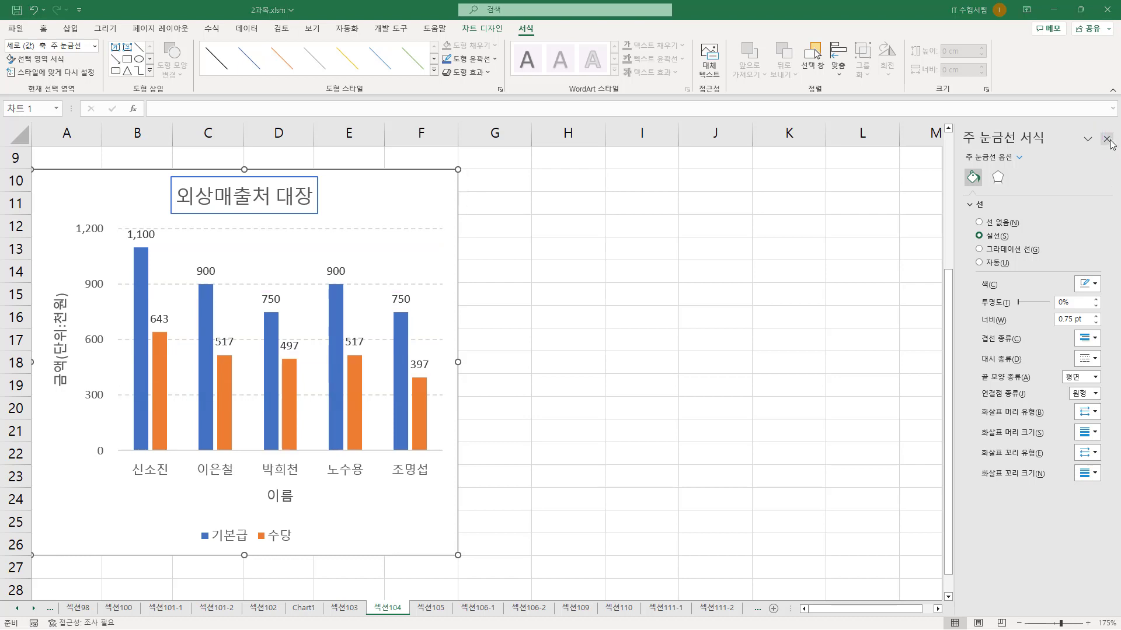
left_click(1107, 140)
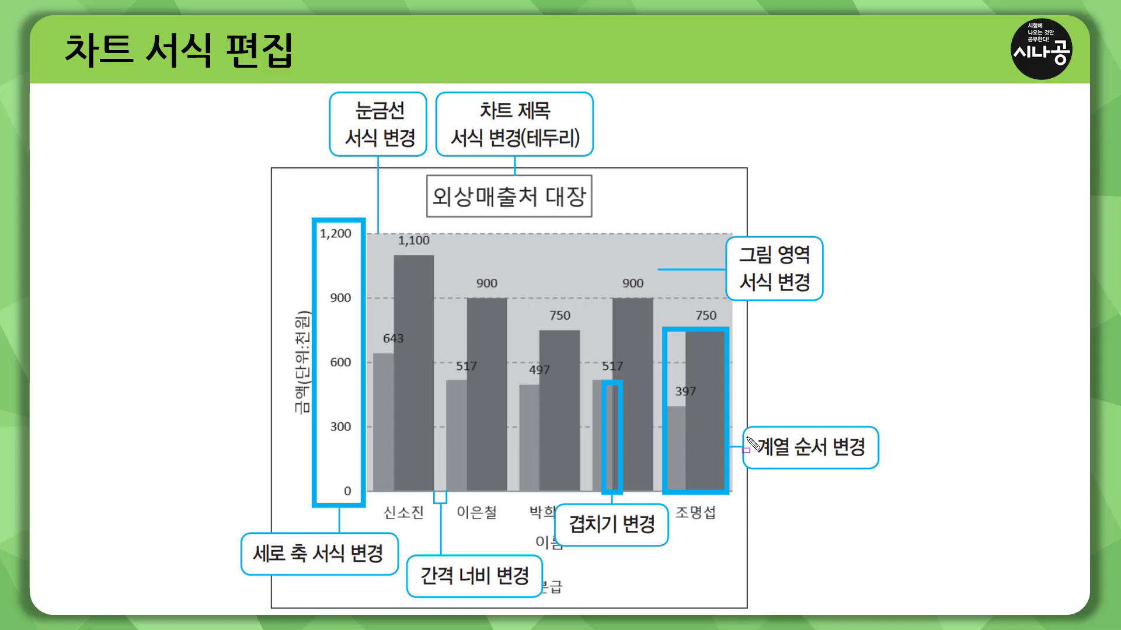
mouse_move(744, 426)
left_mouse_down()
mouse_move(760, 445)
mouse_move(875, 467)
left_mouse_up()
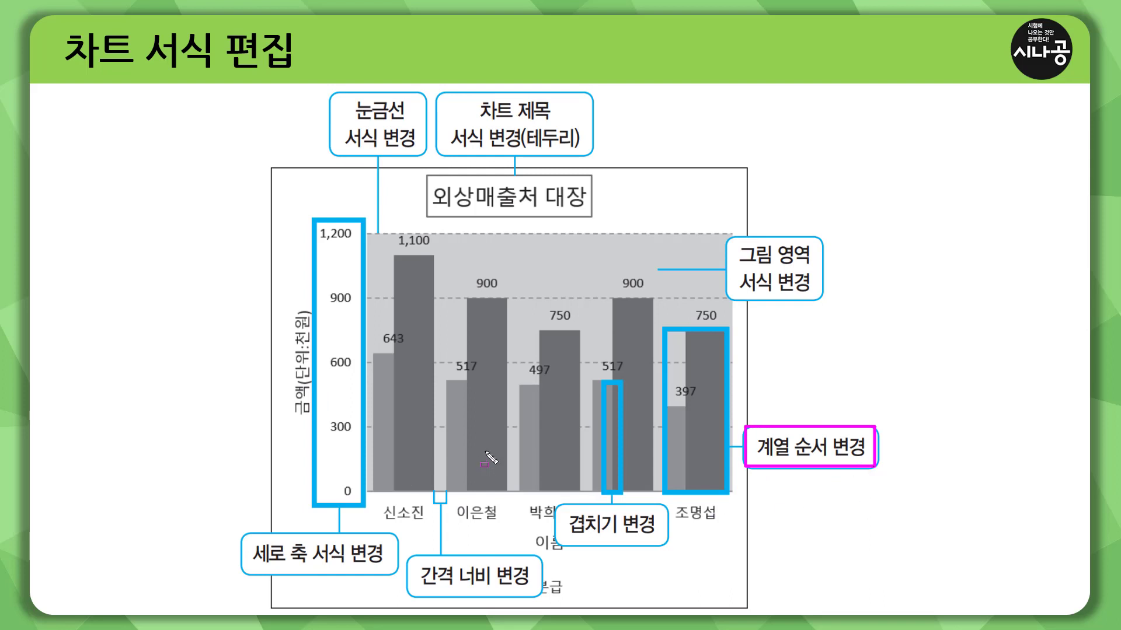
key("Escape")
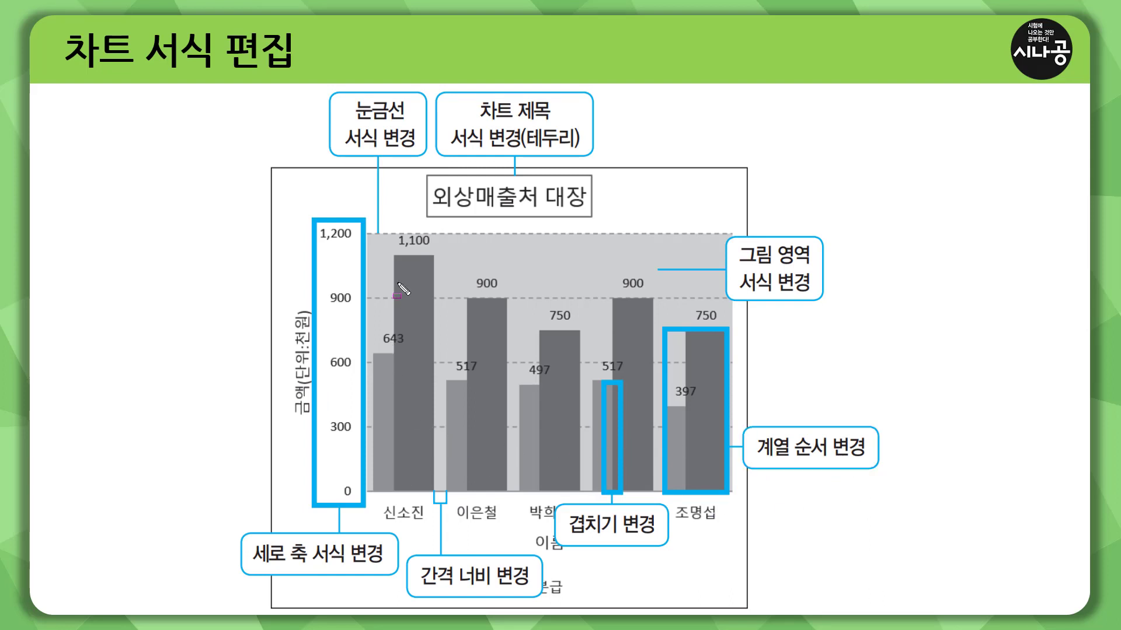
mouse_move(396, 254)
left_mouse_down()
mouse_move(394, 303)
mouse_move(434, 492)
left_mouse_up()
mouse_move(375, 352)
left_mouse_down()
mouse_move(377, 500)
mouse_move(398, 498)
mouse_move(397, 356)
mouse_move(448, 432)
mouse_move(465, 495)
mouse_move(464, 378)
left_mouse_up()
mouse_move(469, 299)
left_mouse_down()
mouse_move(509, 493)
mouse_move(469, 301)
left_mouse_up()
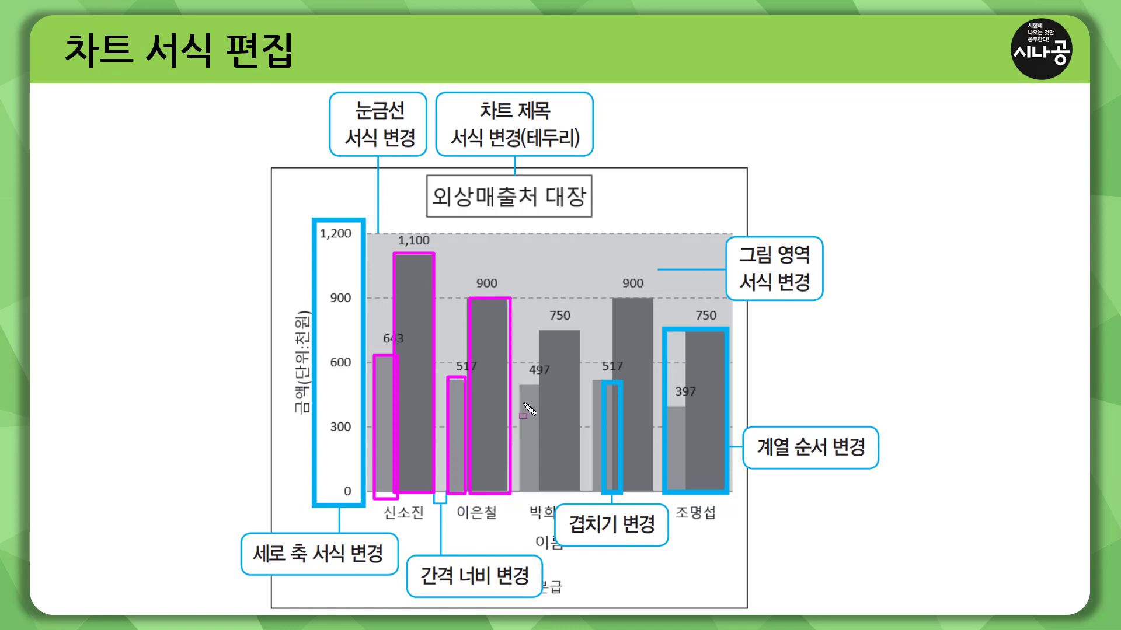
mouse_move(521, 387)
left_mouse_down()
mouse_move(521, 431)
mouse_move(545, 386)
left_mouse_up()
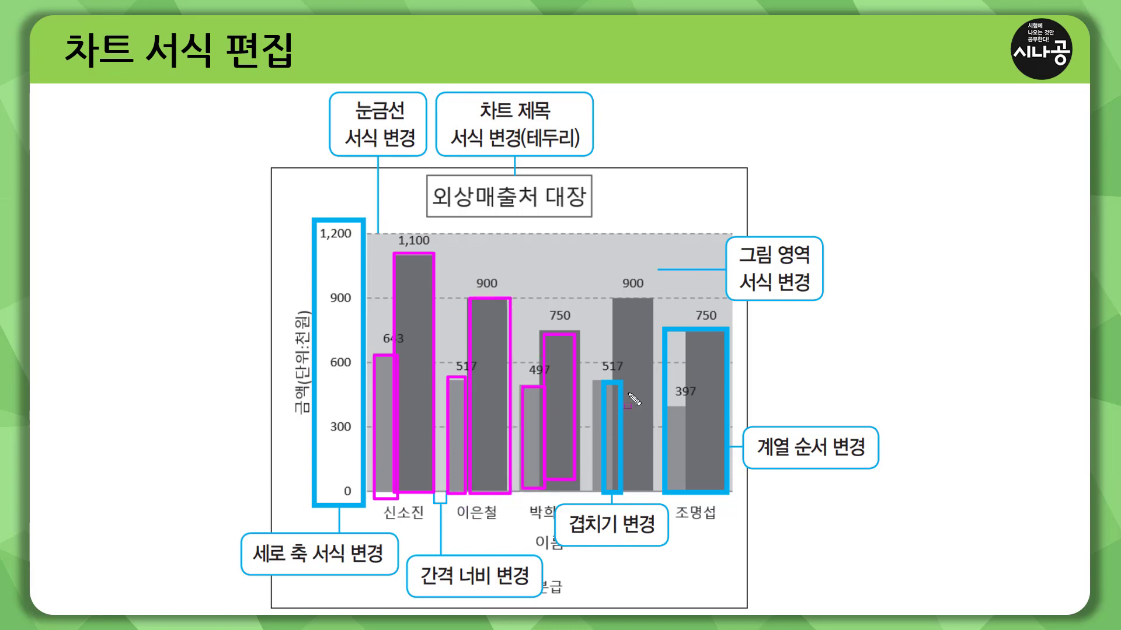
key("Escape")
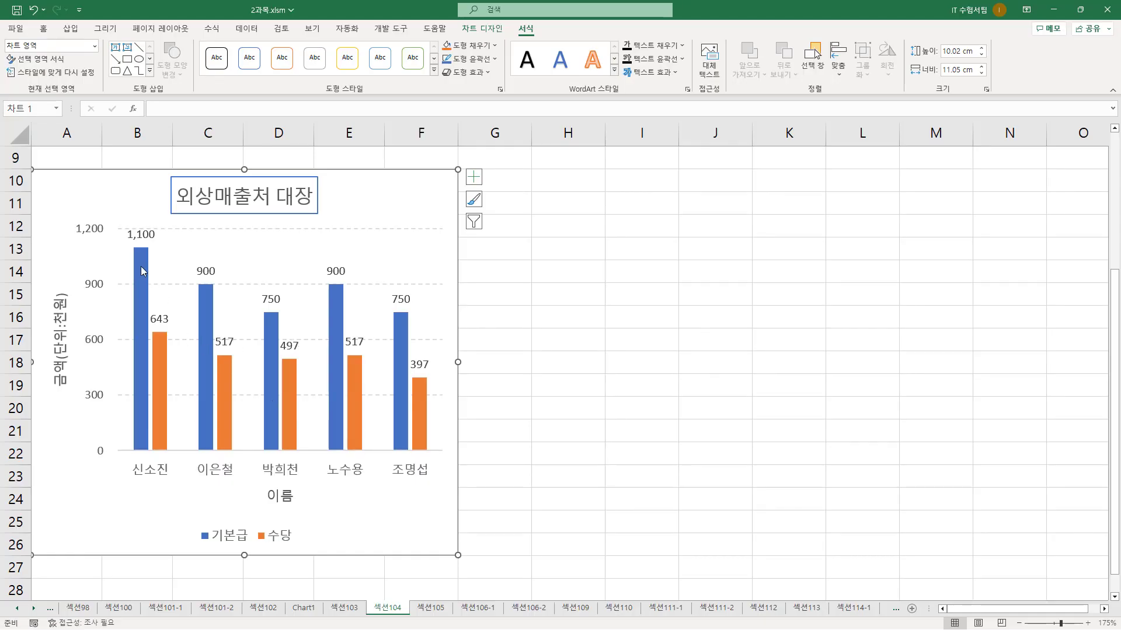
left_click_drag(132, 247, 147, 462)
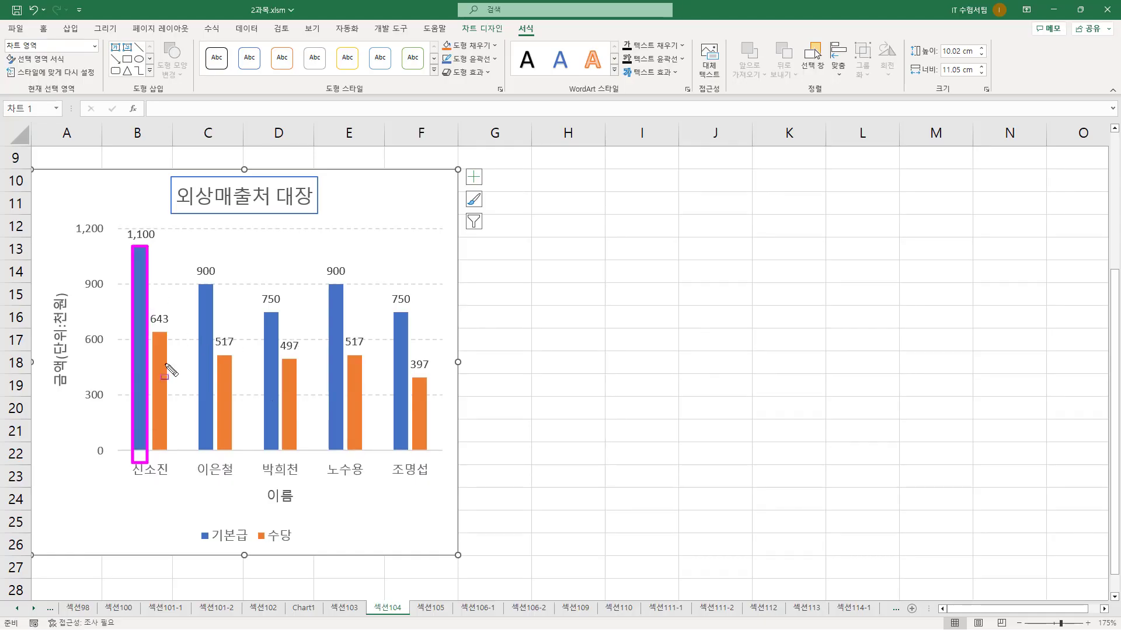
left_click_drag(153, 332, 171, 435)
left_click_drag(198, 284, 212, 454)
left_click_drag(222, 351, 230, 451)
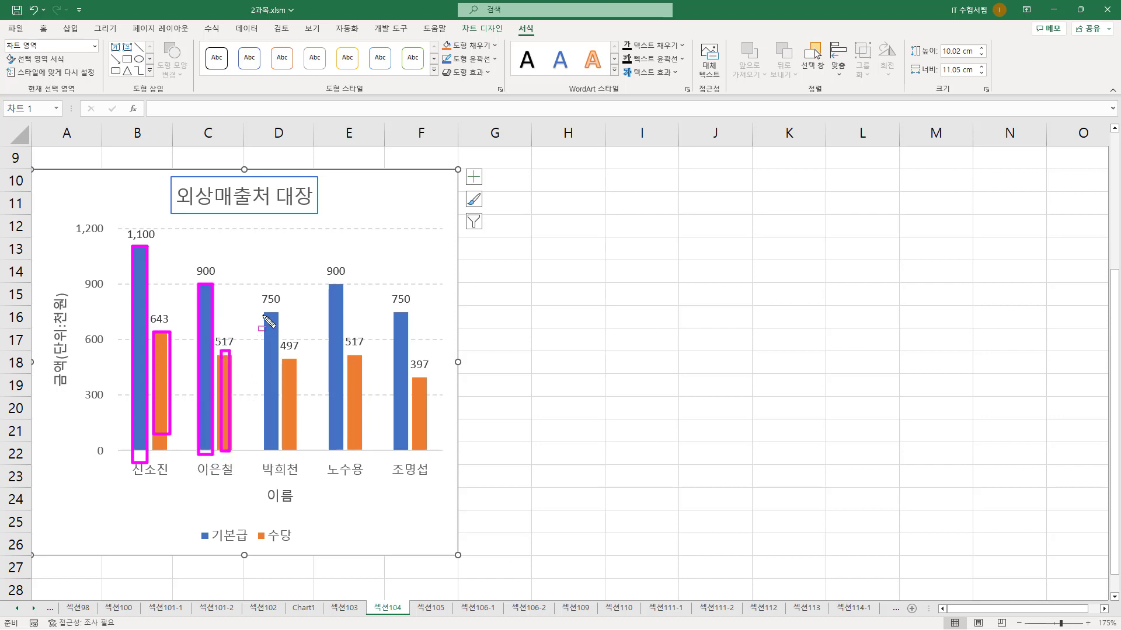
left_click_drag(264, 314, 278, 449)
mouse_move(284, 357)
left_mouse_down()
mouse_move(290, 442)
mouse_move(293, 359)
left_mouse_up()
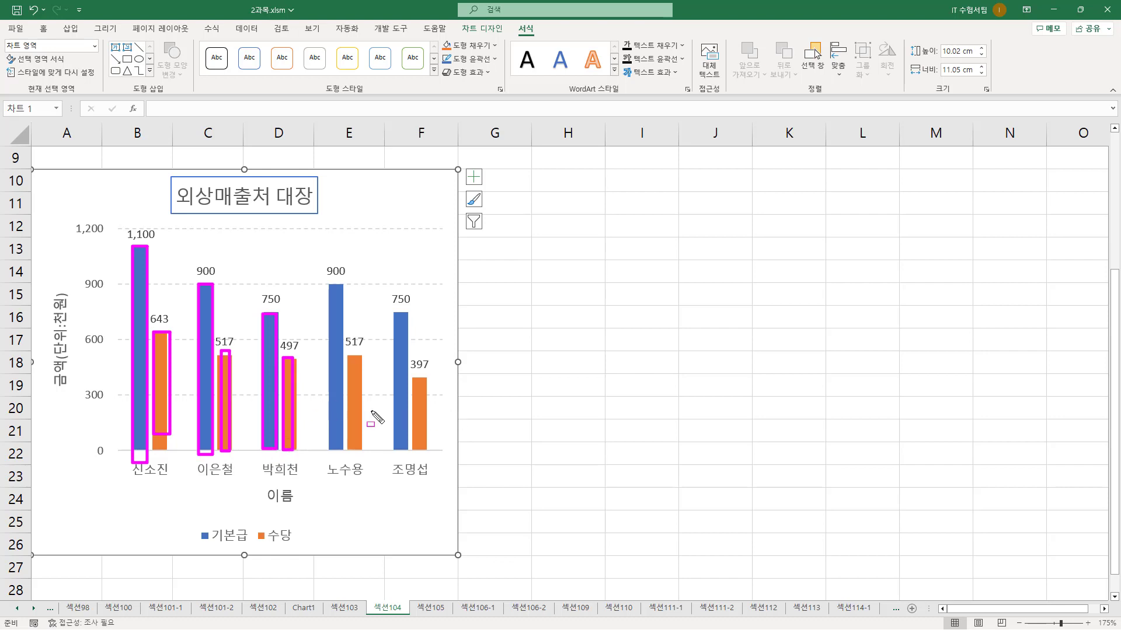
key("Escape")
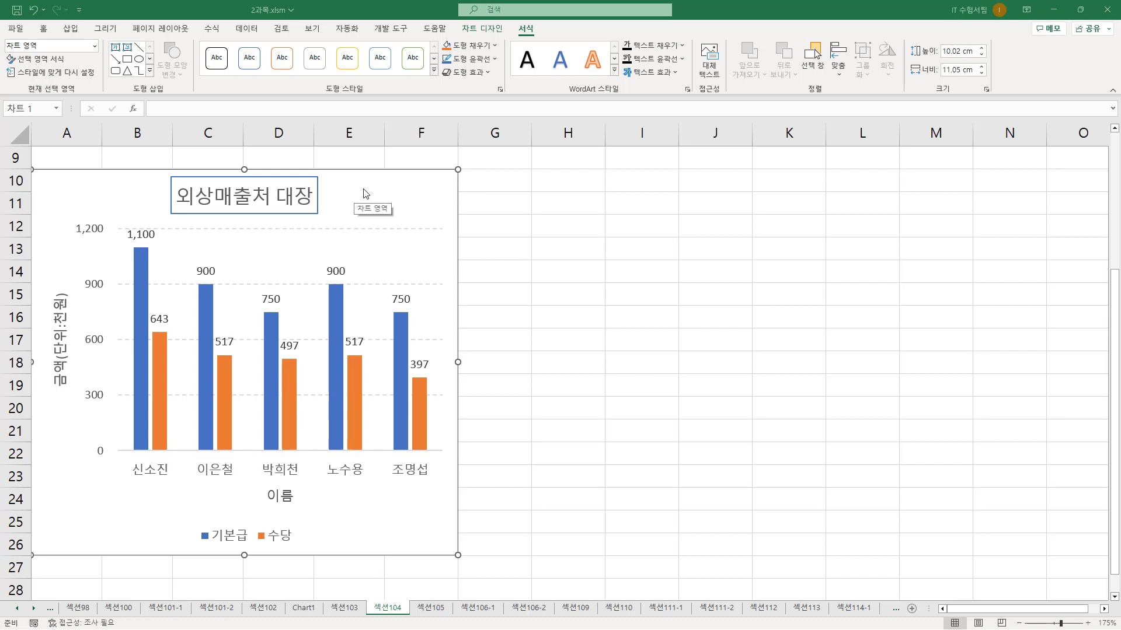
- Select the chart area (차트 영역) of the 외상매출처 대장 chart and open its data source selection (데이터 선택)
left_click(381, 188)
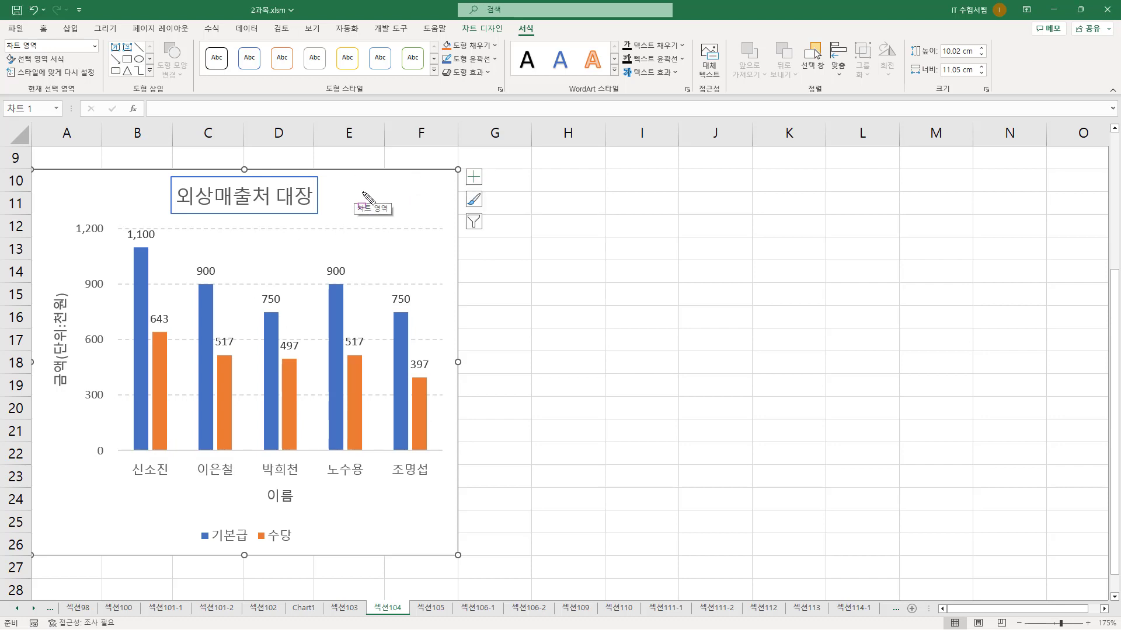
left_click_drag(350, 176, 427, 205)
left_click_drag(69, 185, 125, 212)
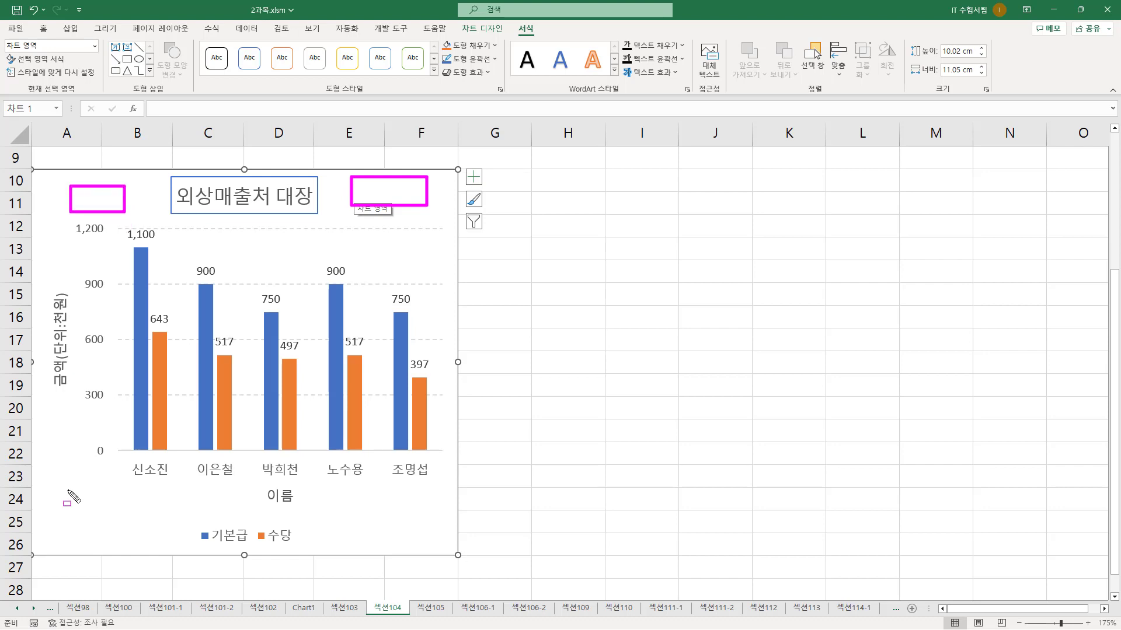
left_click_drag(66, 487, 142, 512)
left_click_drag(331, 500, 407, 520)
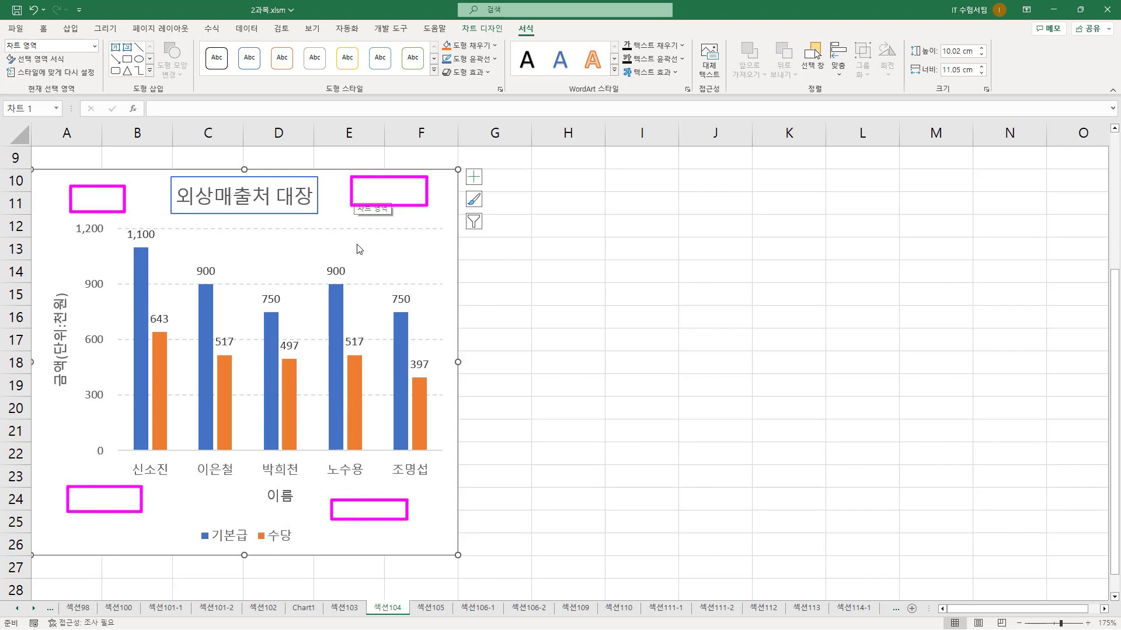
right_click(388, 188)
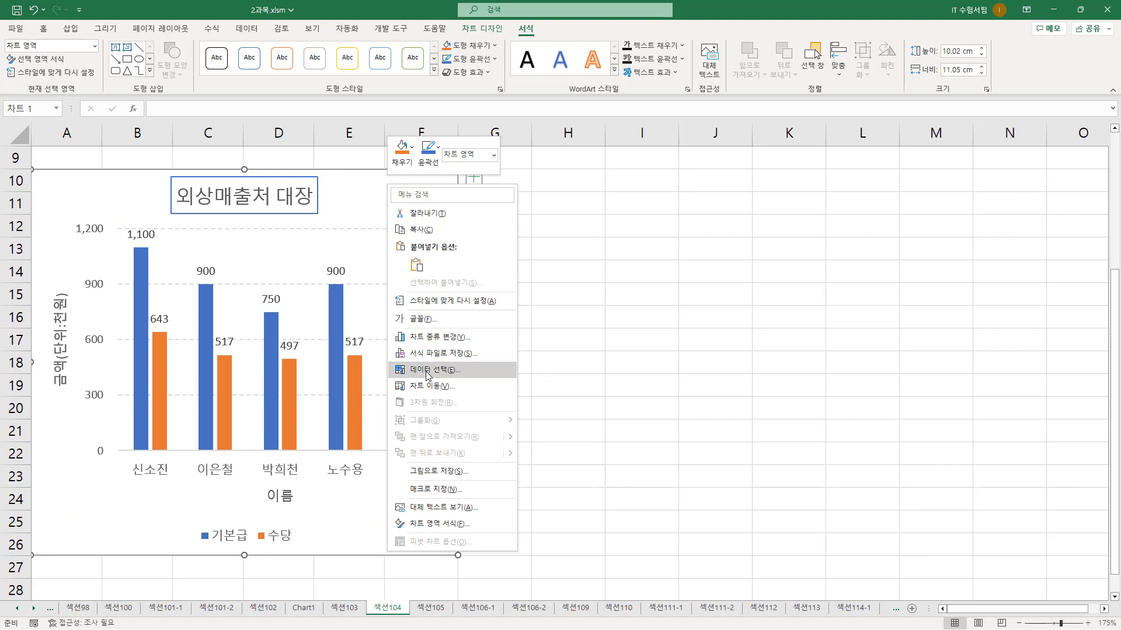
left_click(474, 32)
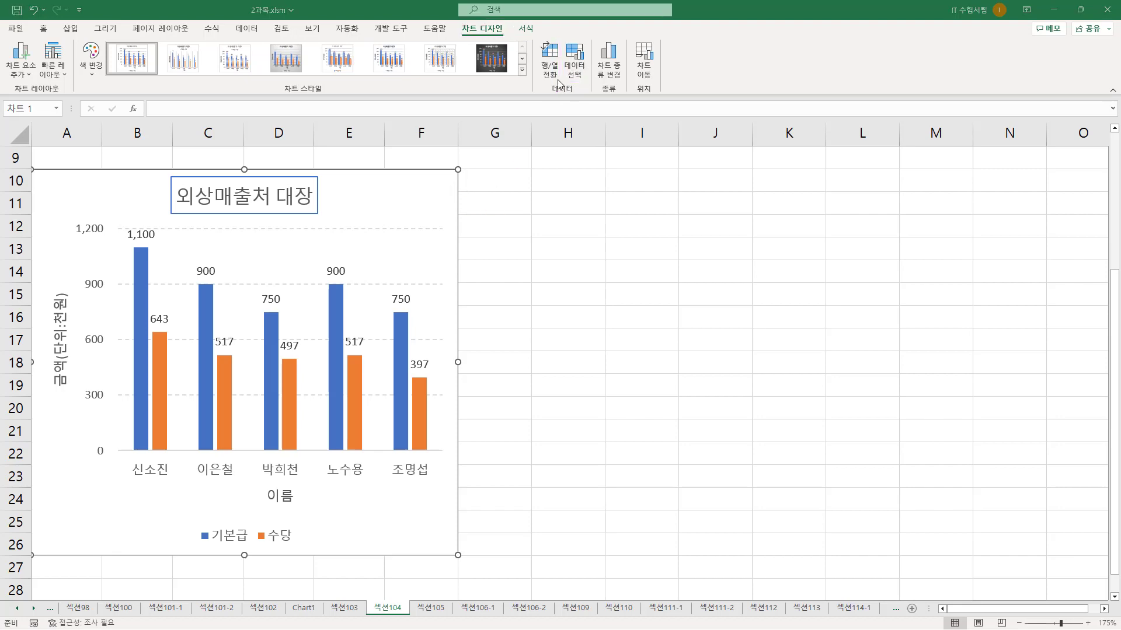
left_click(578, 78)
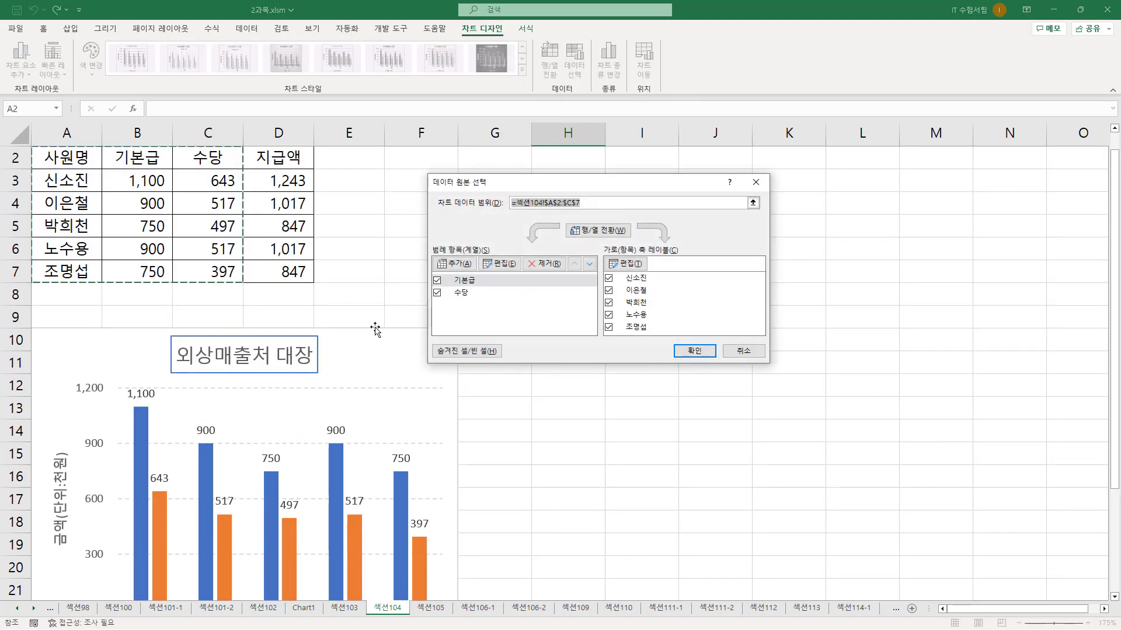
- Examine the 기본급 and 수당 entries under the legend series (범례 항목(계열)) and close the data source dialog without changes
left_click(486, 352)
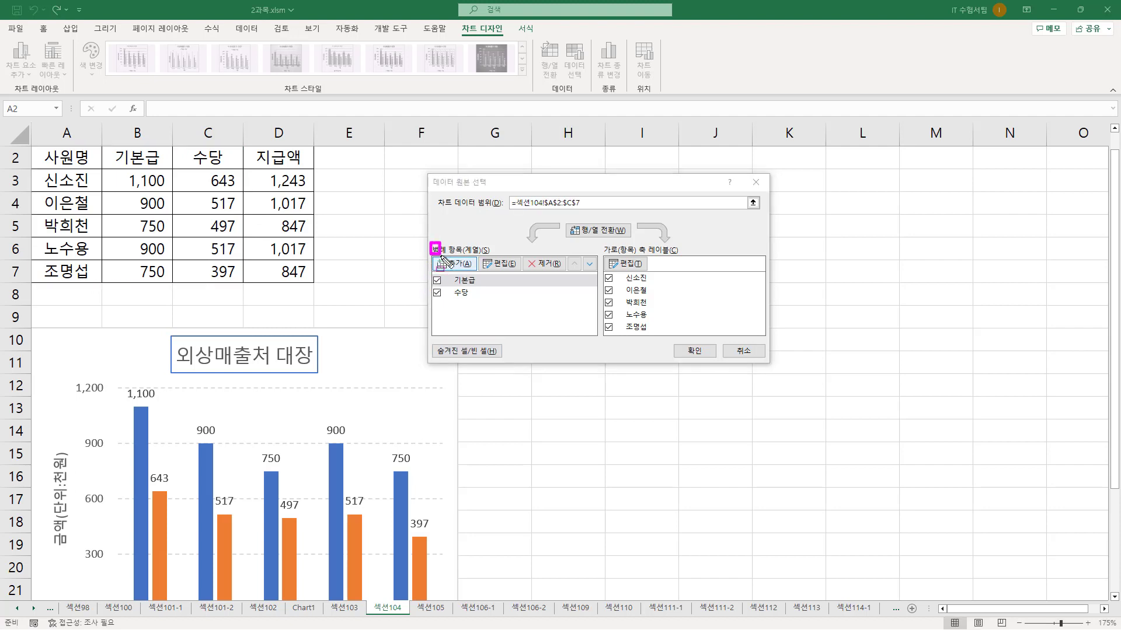
left_click_drag(430, 243, 496, 257)
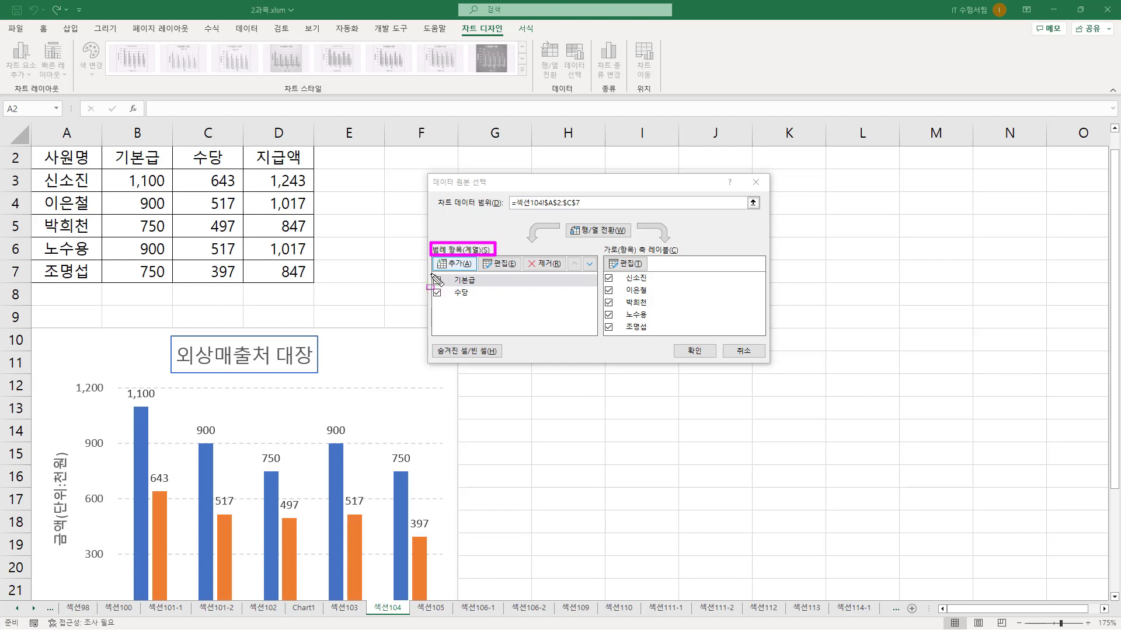
mouse_move(431, 272)
left_mouse_down()
mouse_move(494, 286)
mouse_move(494, 302)
left_mouse_up()
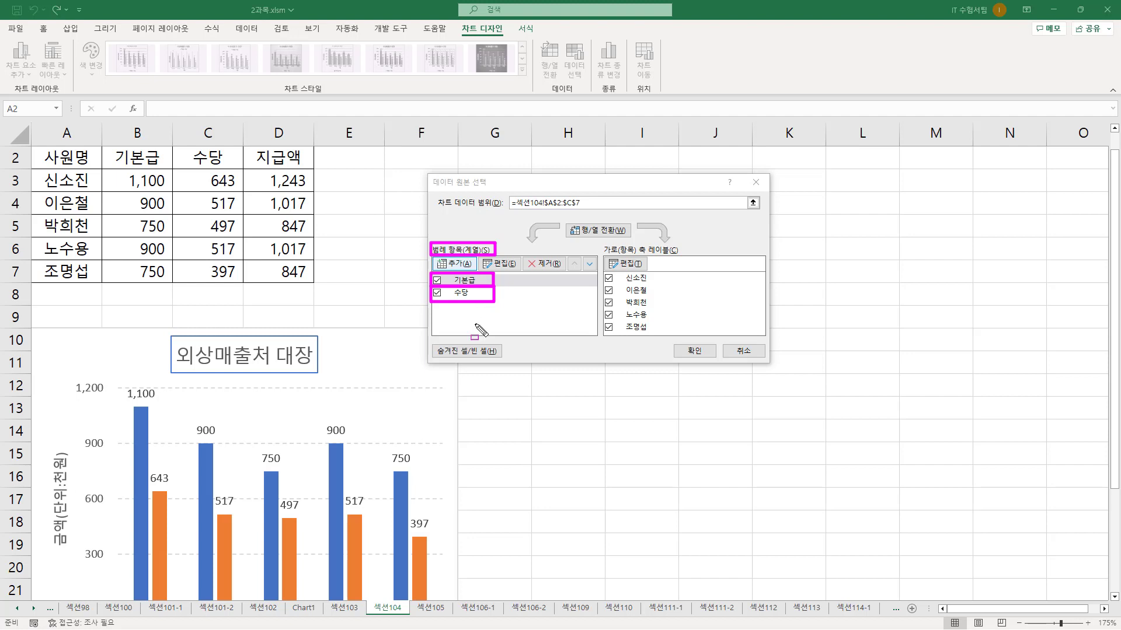
key("Escape")
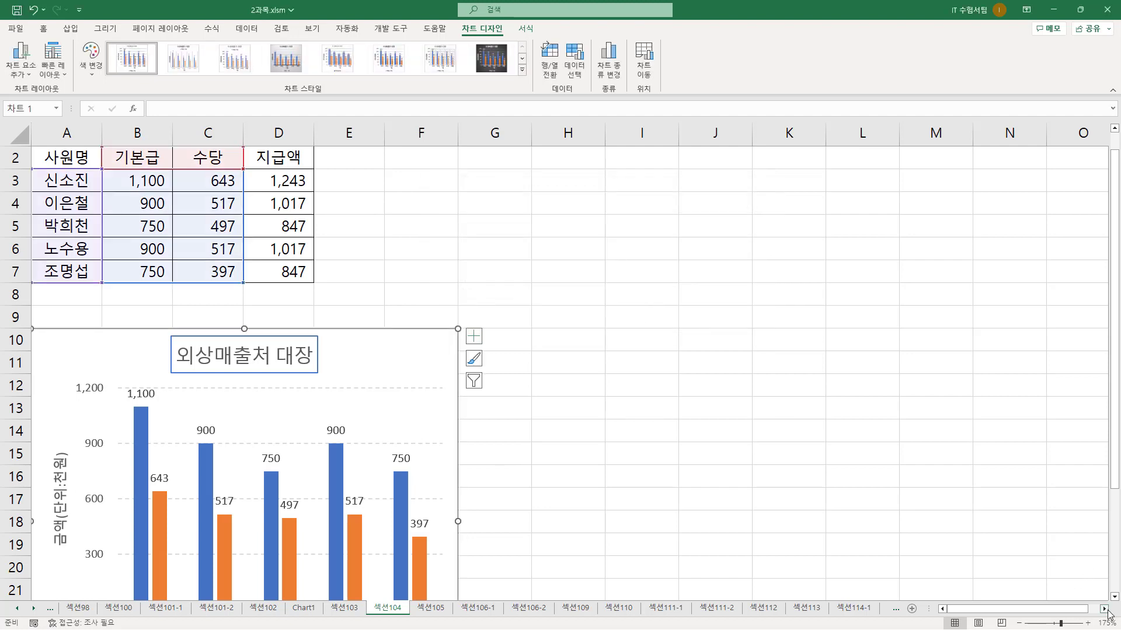
- Compare the 기본급 and 수당 column order in the first category with their order in the chart legend
scroll(986, 597, "down", 2)
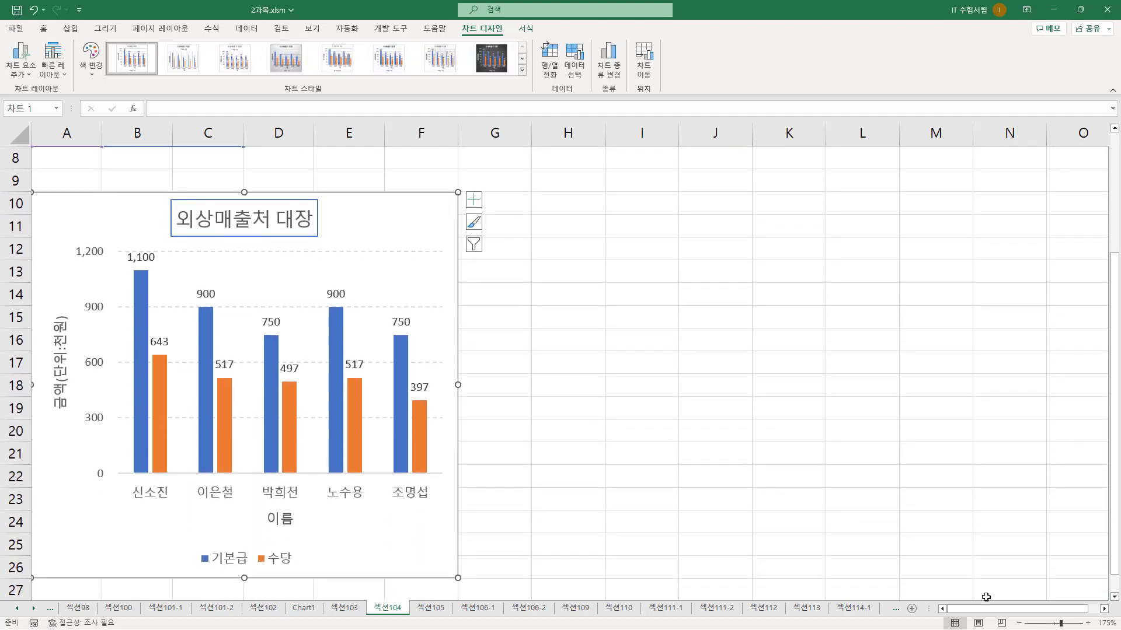
left_click_drag(133, 266, 144, 474)
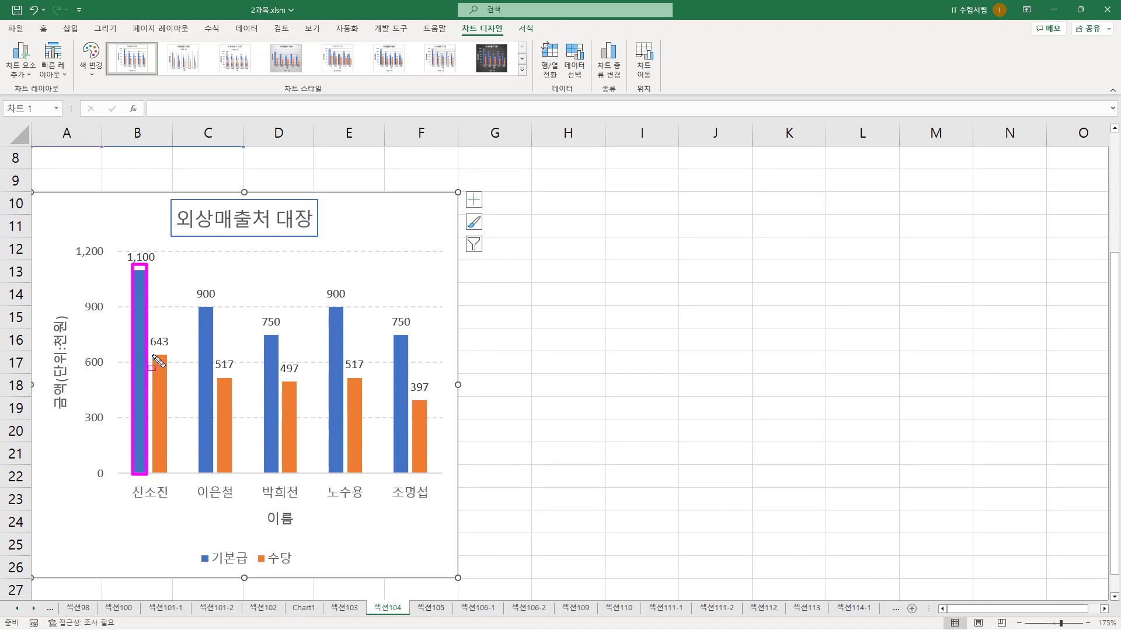
left_click_drag(153, 355, 169, 474)
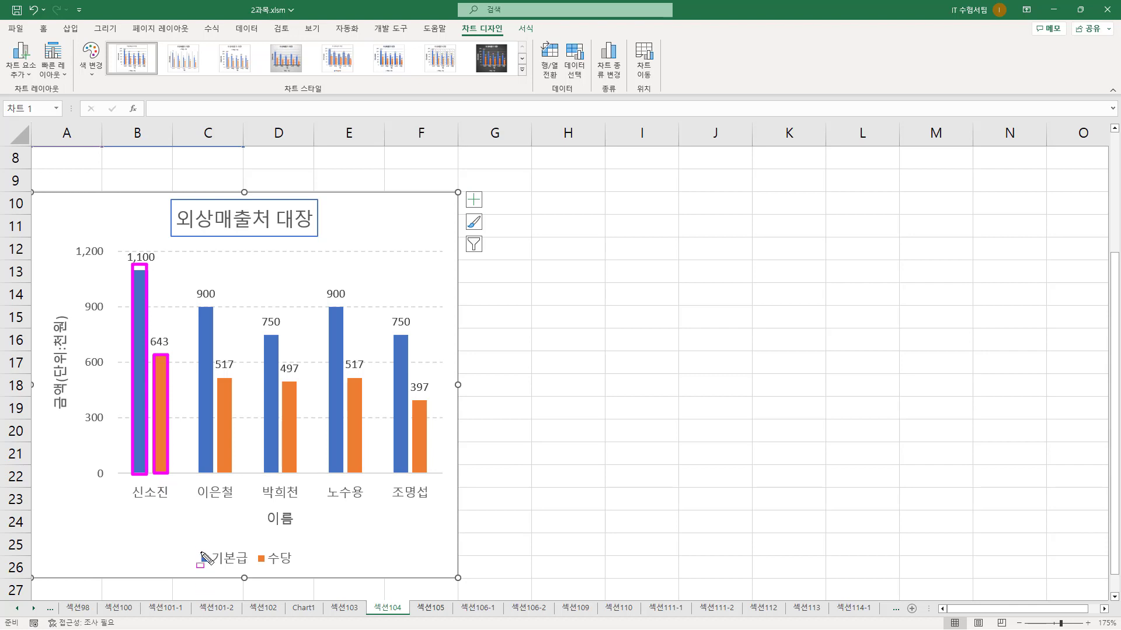
mouse_move(198, 549)
left_mouse_down()
mouse_move(211, 566)
mouse_move(252, 569)
left_mouse_up()
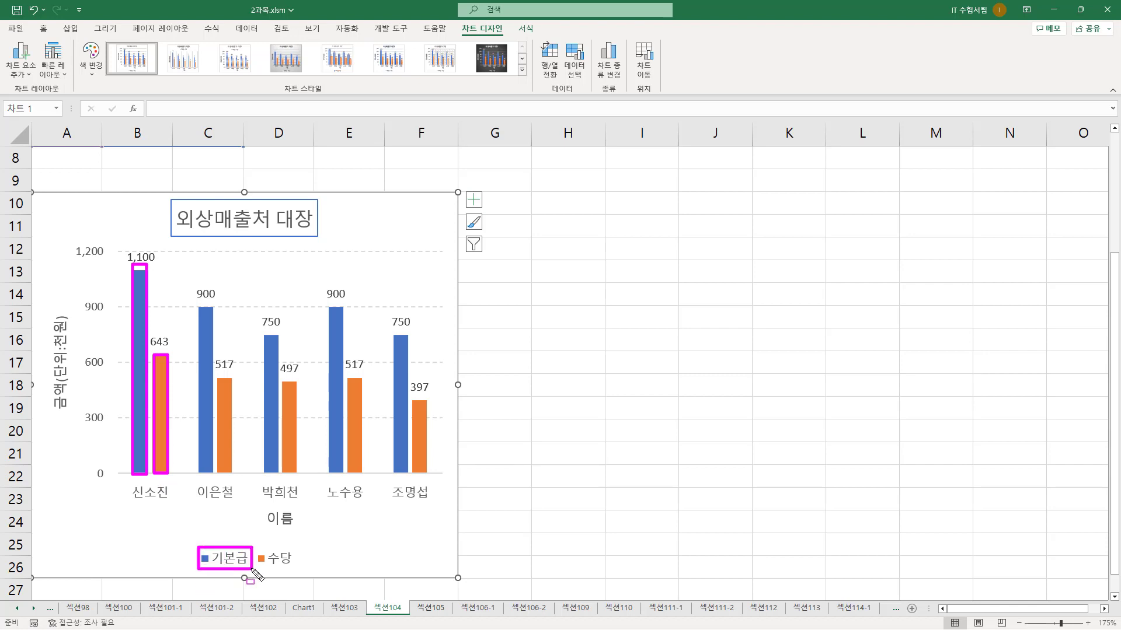
mouse_move(256, 548)
left_mouse_down()
mouse_move(271, 567)
mouse_move(296, 568)
left_mouse_up()
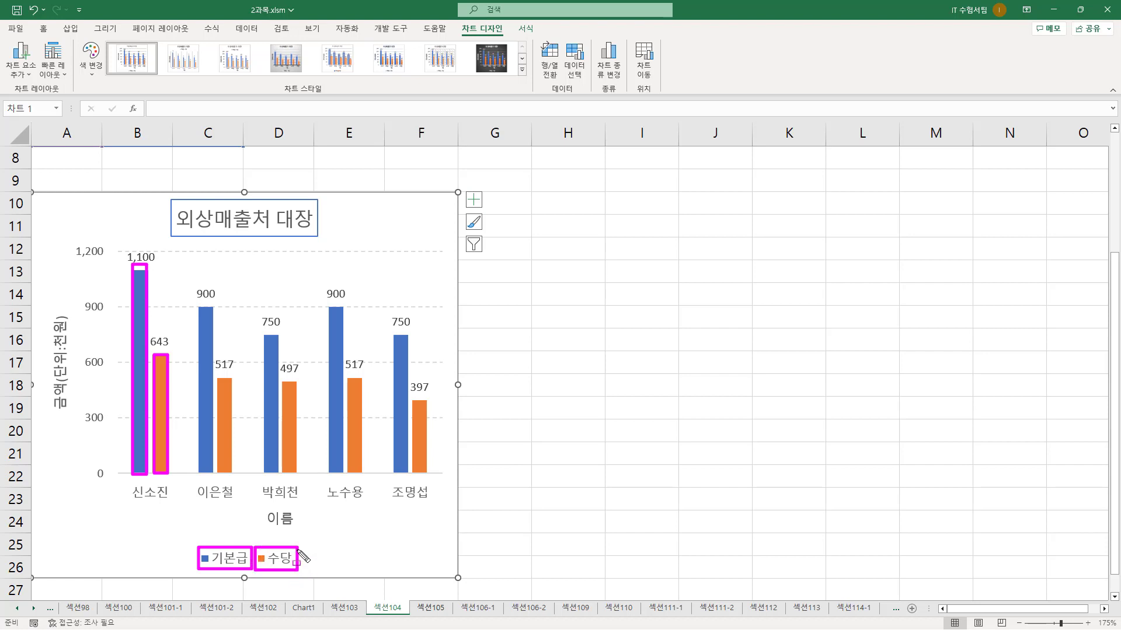
key("Escape")
- Move the 기본급 series below 수당 in the chart's data source (데이터 원본 선택) and apply the new order
left_click(577, 66)
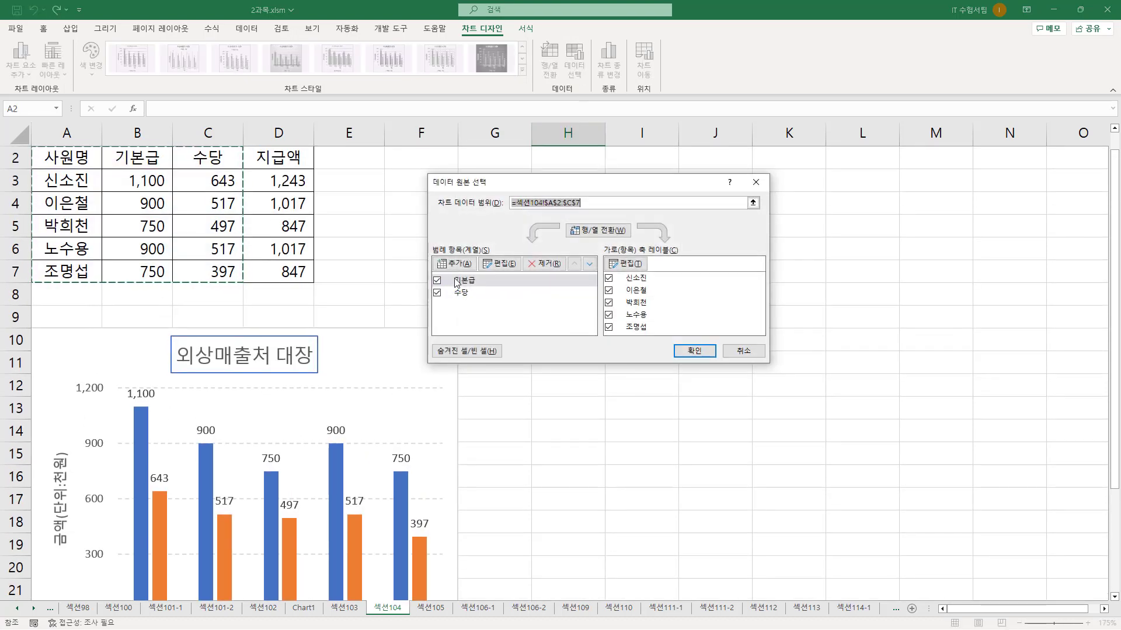
left_click(458, 282)
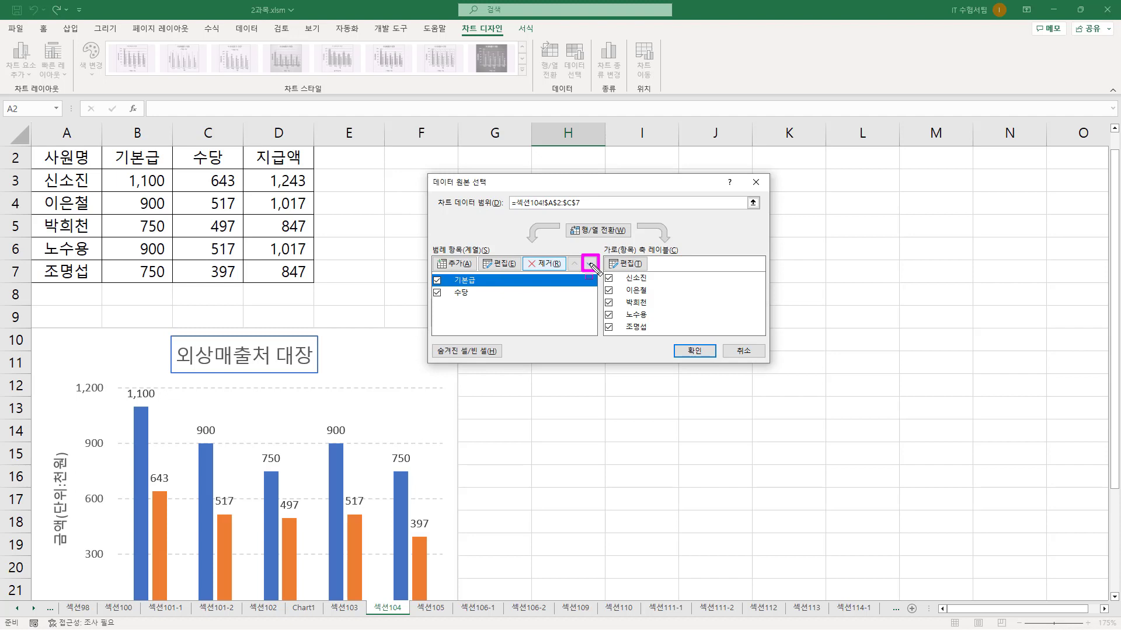
left_click(473, 295)
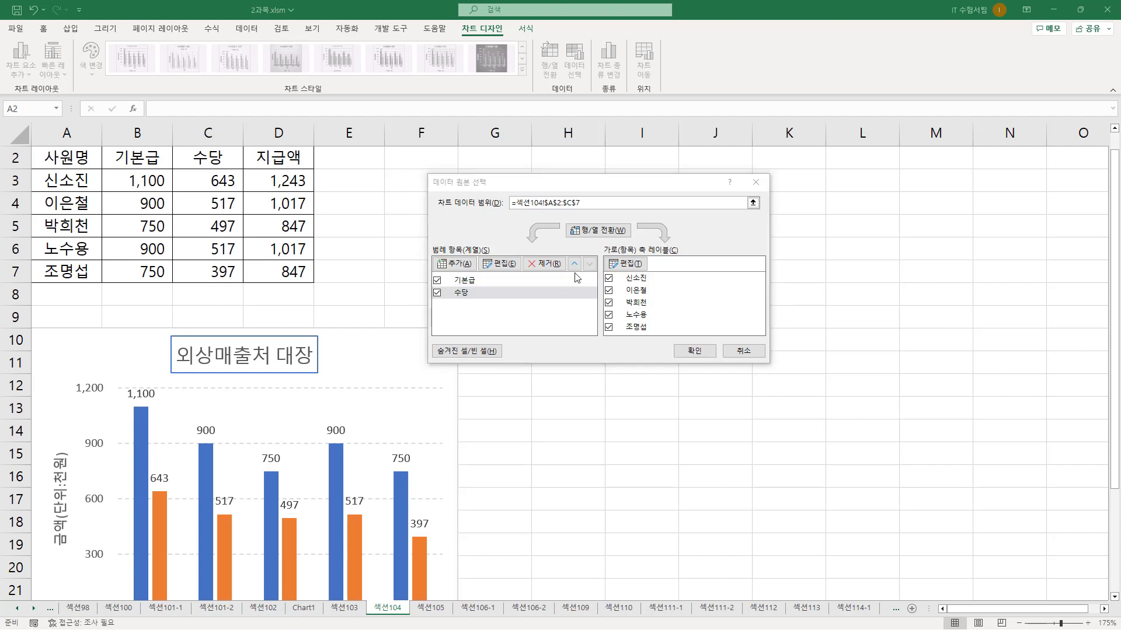
left_click(516, 298)
left_click(470, 279)
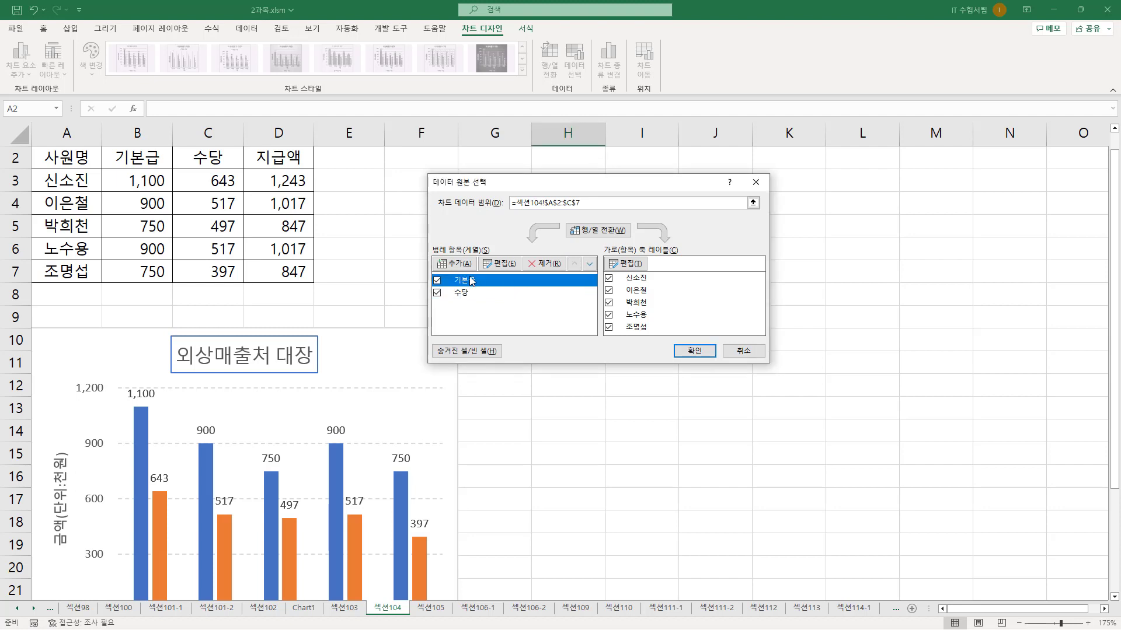
left_click(591, 265)
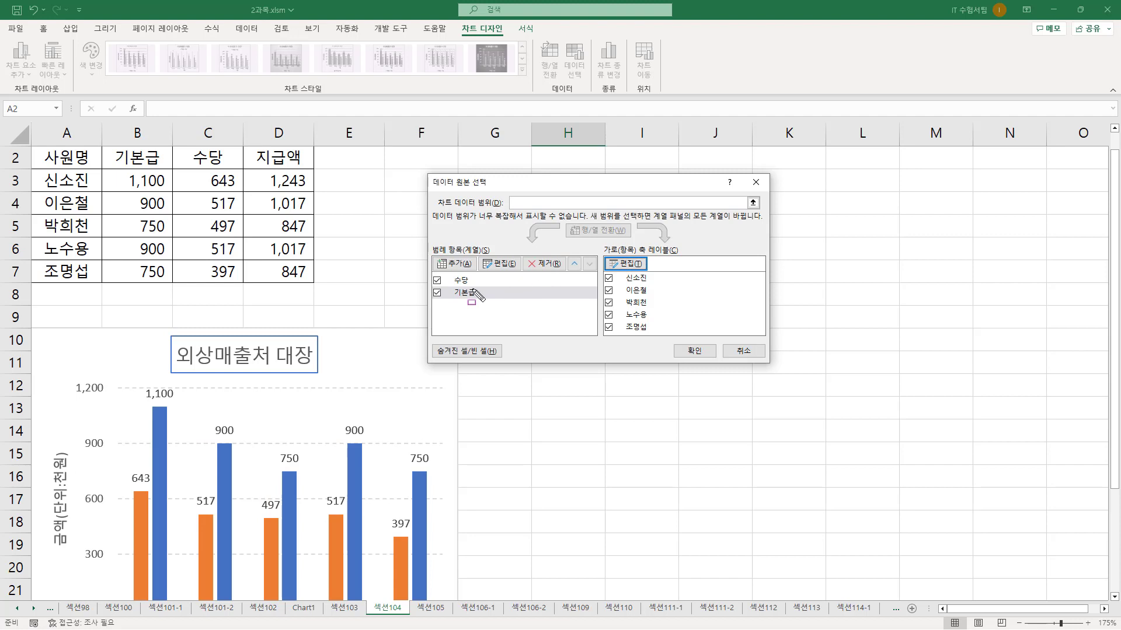
left_click_drag(478, 294, 696, 355)
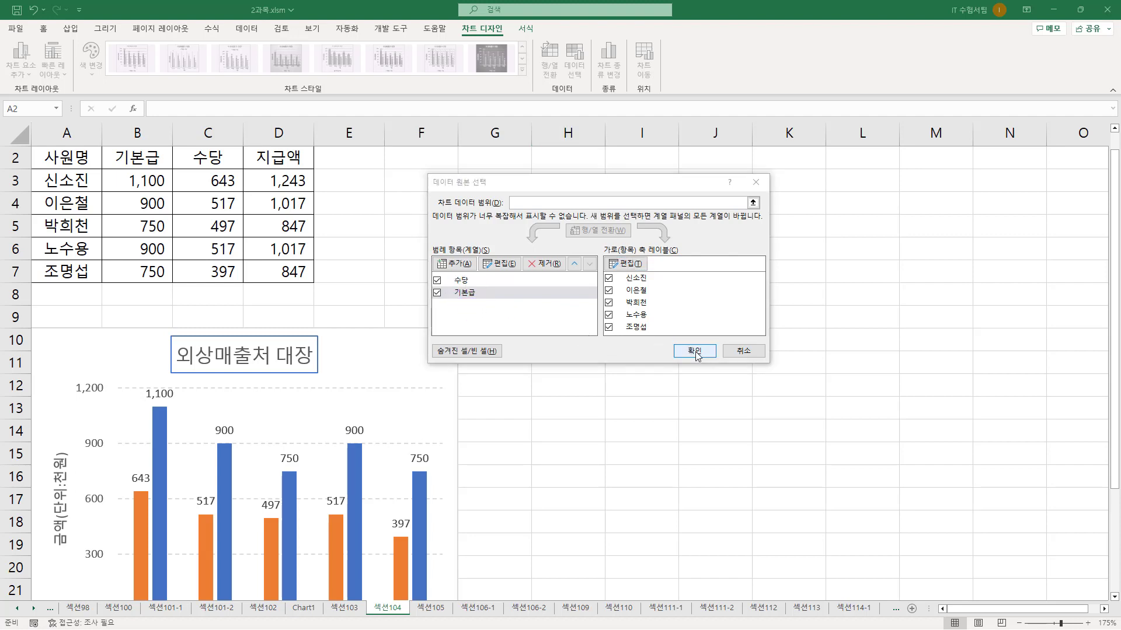
left_click(696, 355)
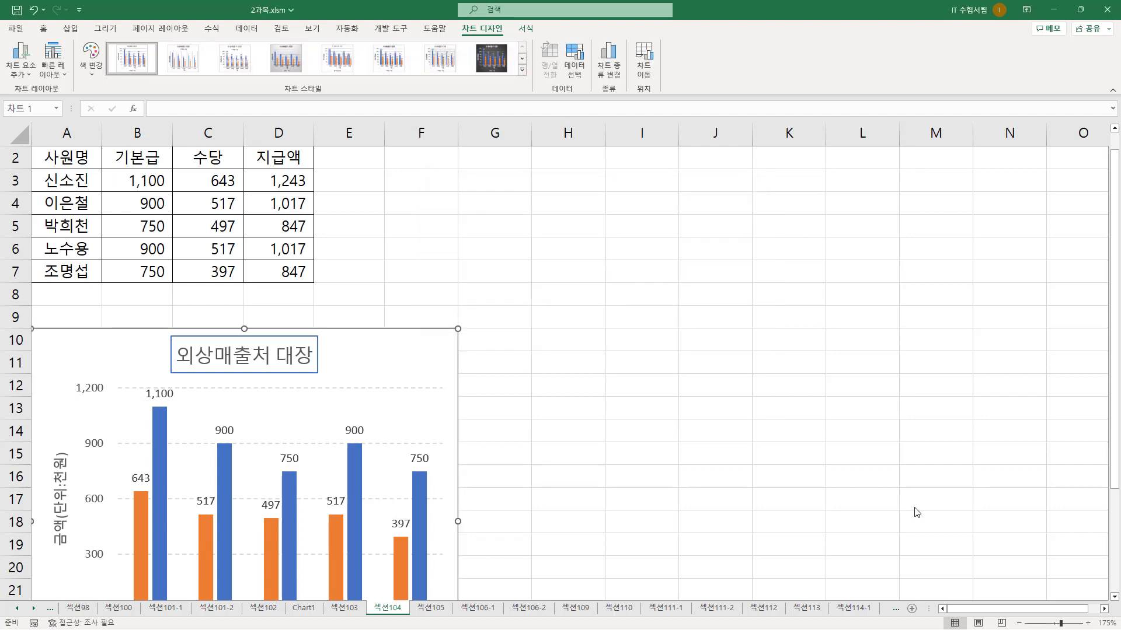
- Check the order of the 수당 and 기본급 series in the first two categories' columns and in the legend
left_click(1115, 596)
left_click(1115, 596)
left_click(1115, 597)
left_click(1115, 596)
left_click(1114, 596)
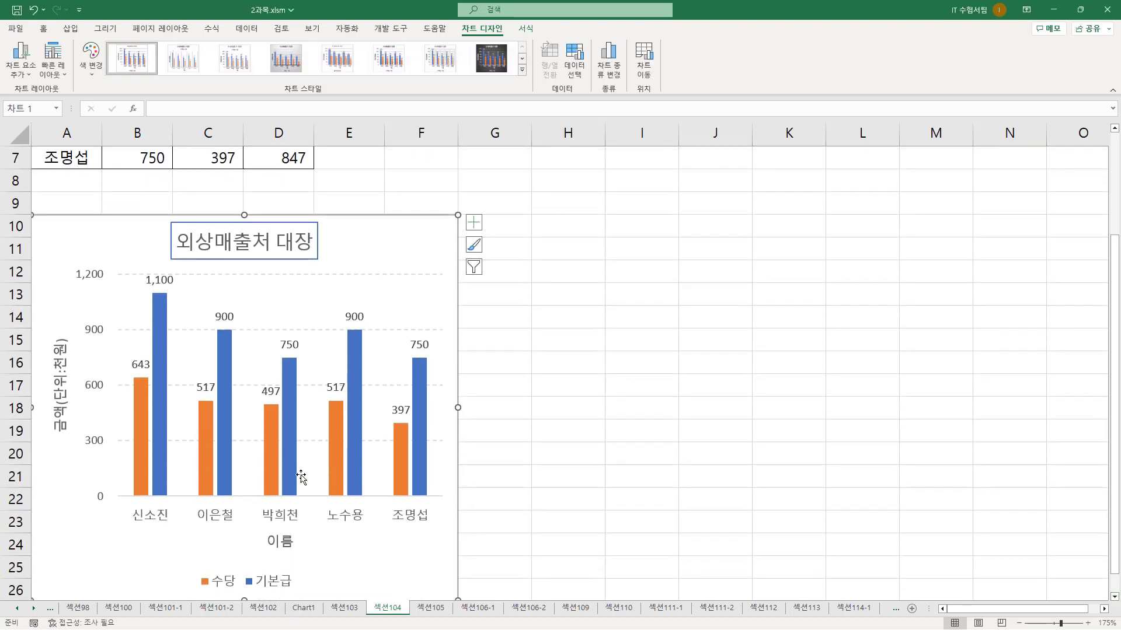
left_click_drag(130, 375, 151, 497)
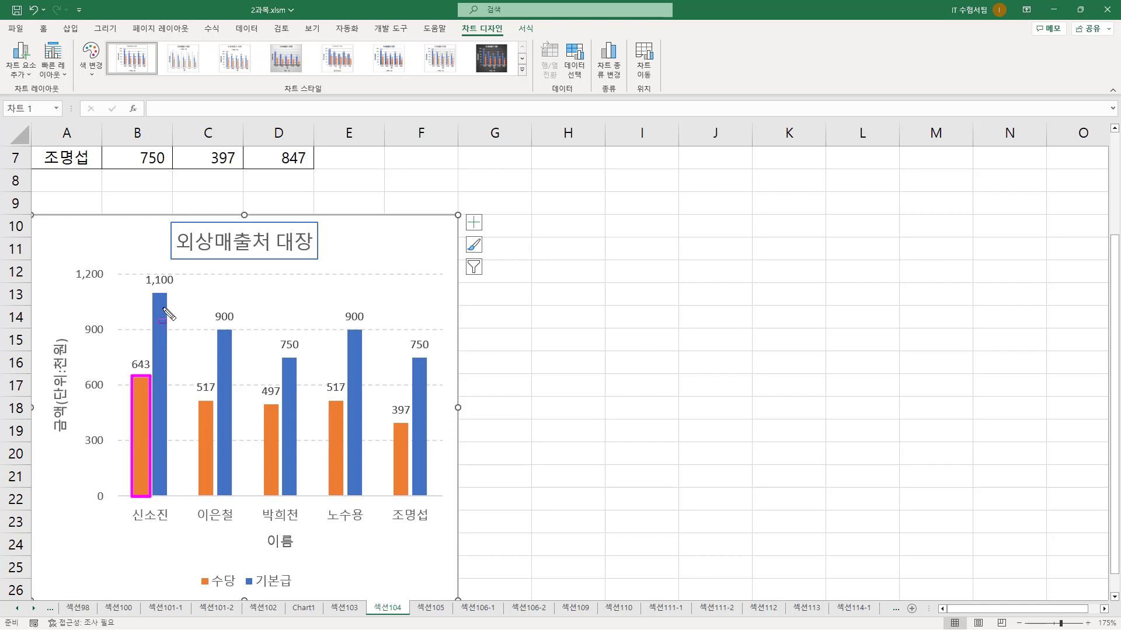
left_click_drag(153, 292, 178, 500)
left_click_drag(197, 402, 208, 502)
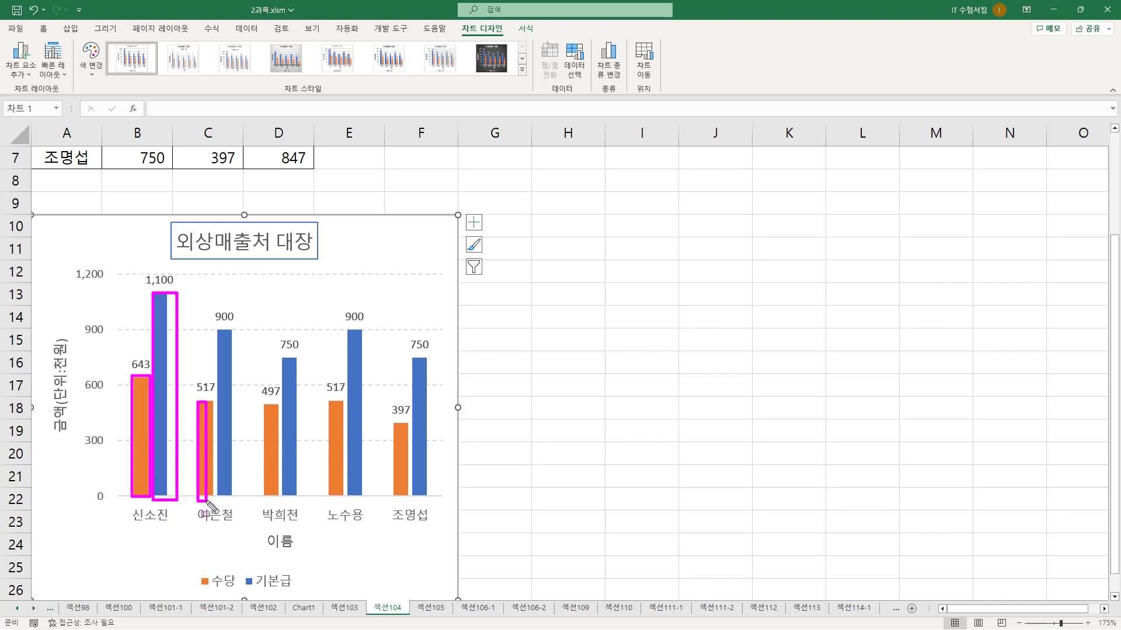
left_click_drag(217, 328, 235, 500)
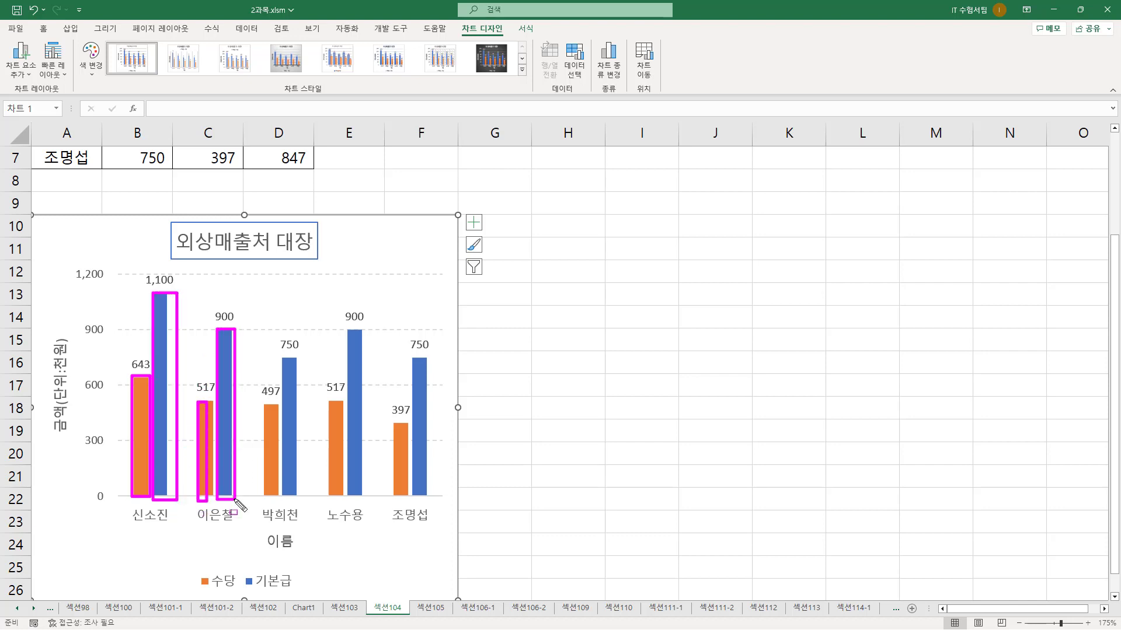
left_click_drag(187, 567, 320, 596)
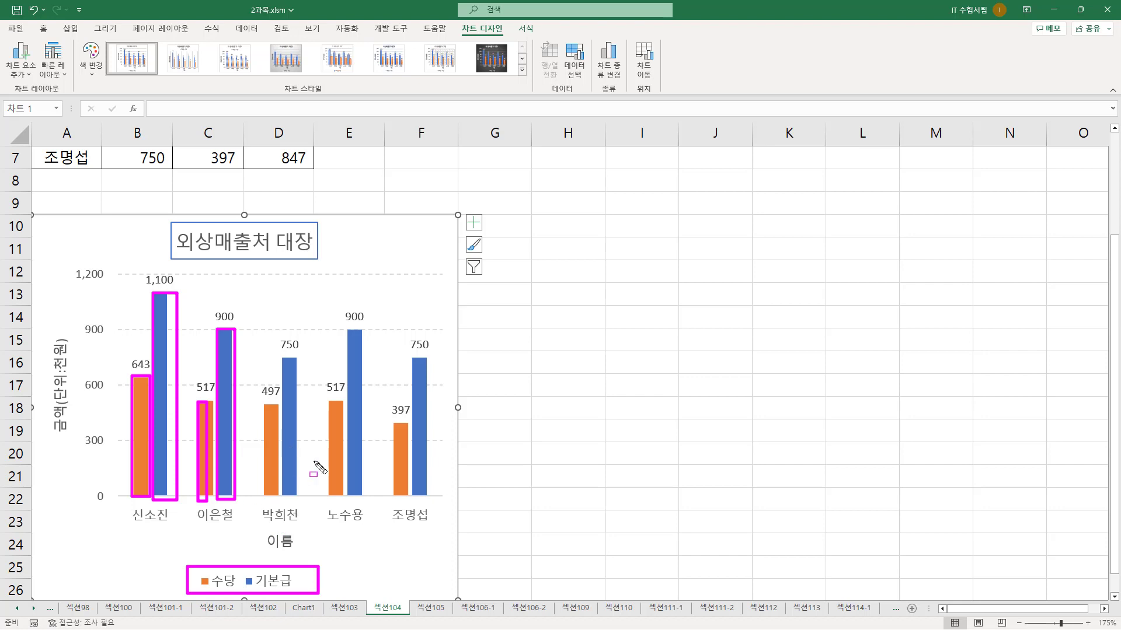
left_click_drag(563, 38, 591, 86)
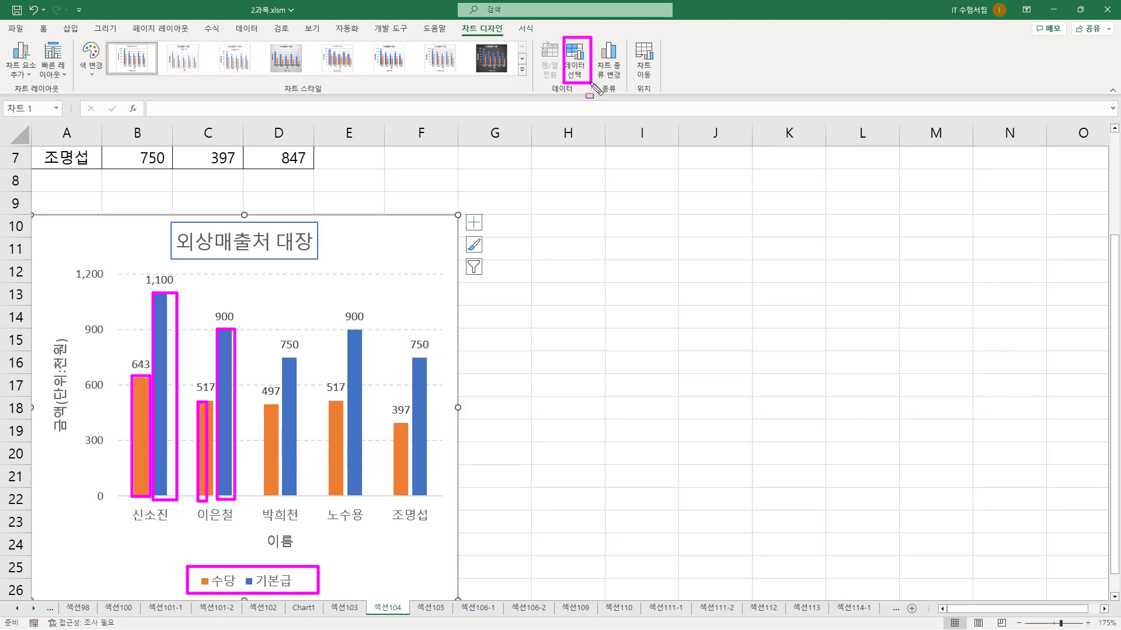
key("Escape")
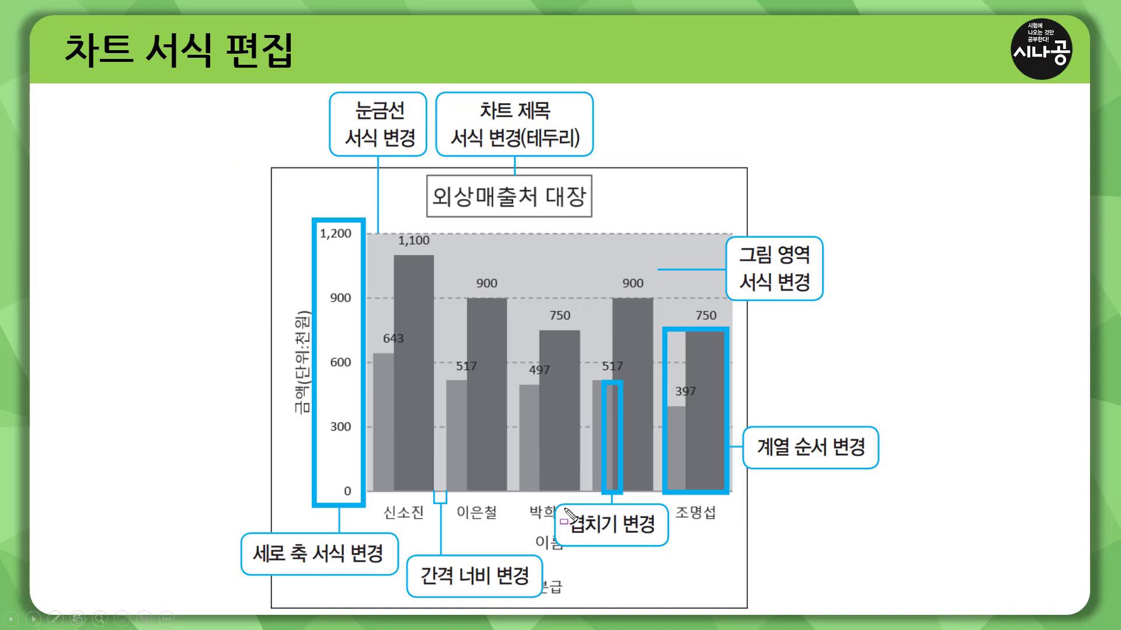
mouse_move(558, 506)
left_mouse_down()
mouse_move(578, 525)
mouse_move(664, 545)
left_mouse_up()
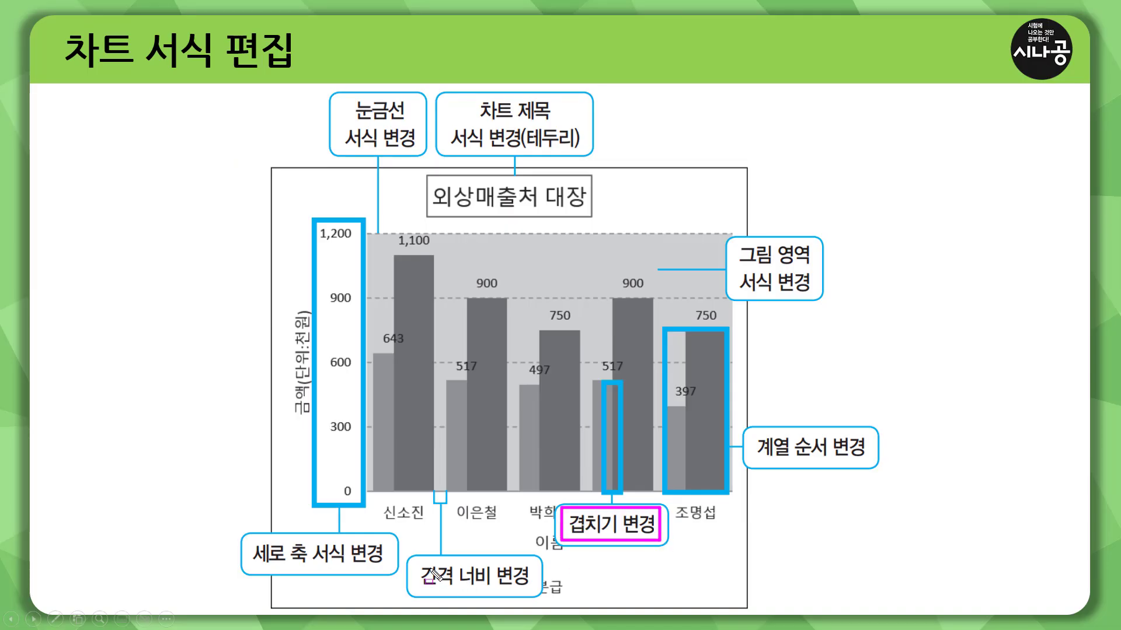
mouse_move(414, 560)
left_mouse_down()
mouse_move(415, 580)
mouse_move(540, 594)
left_mouse_up()
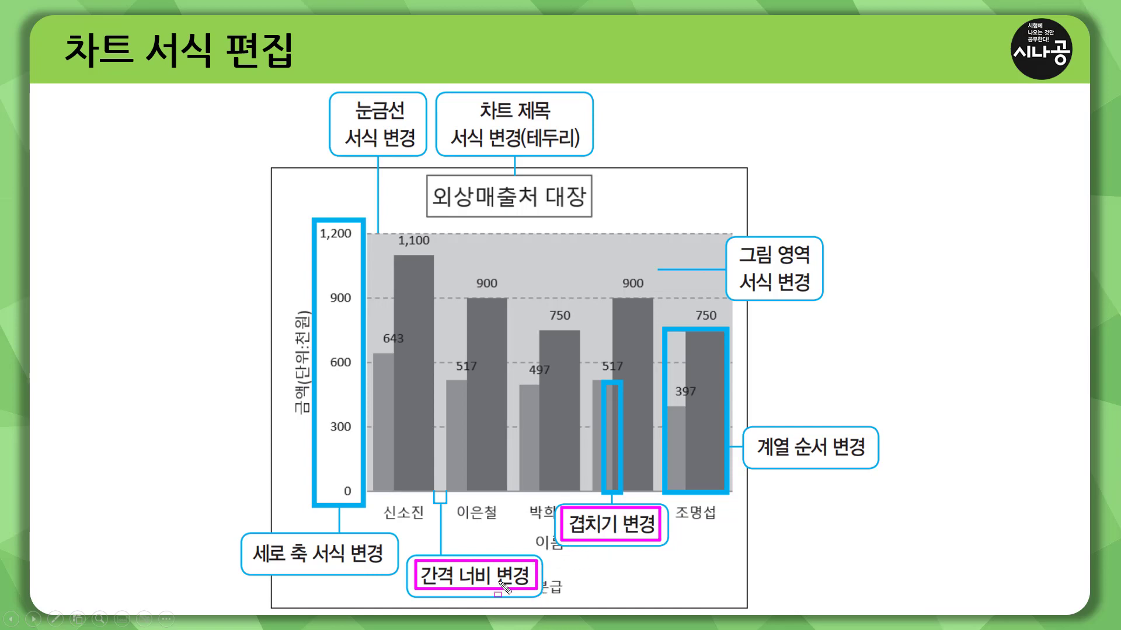
key("e")
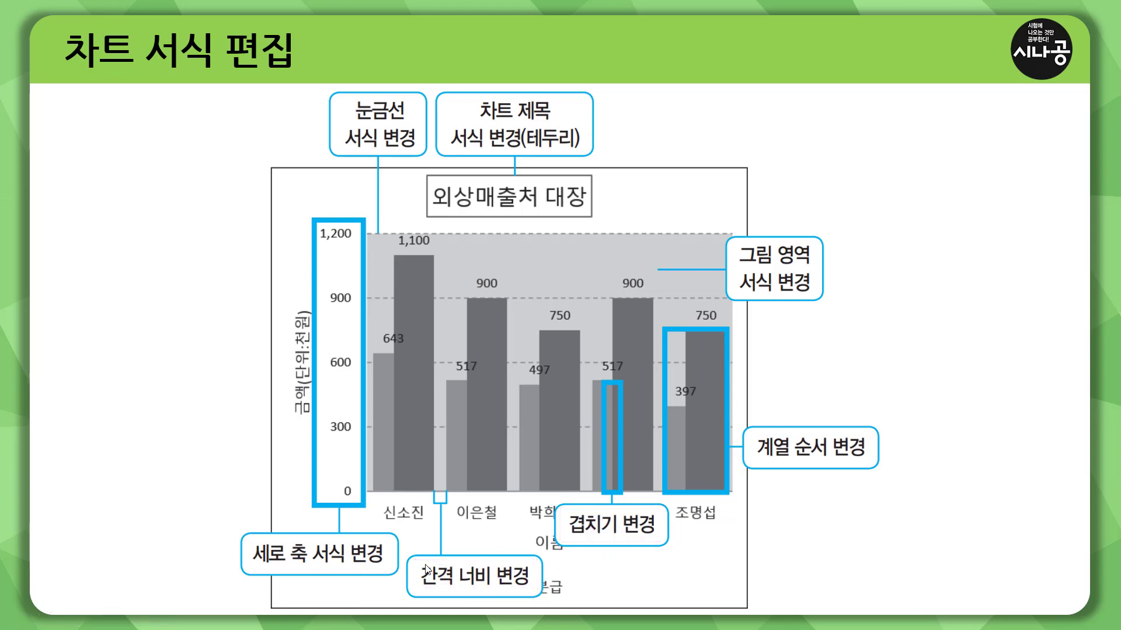
mouse_move(424, 564)
left_mouse_down()
mouse_move(418, 579)
mouse_move(444, 590)
mouse_move(533, 592)
left_mouse_up()
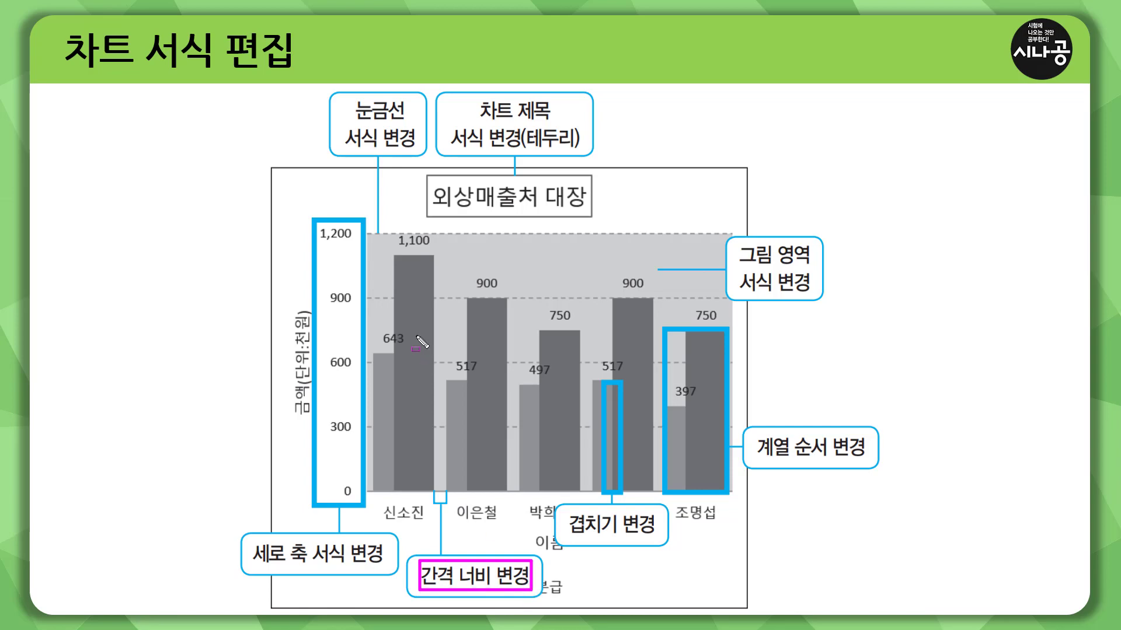
left_click_drag(376, 254, 431, 494)
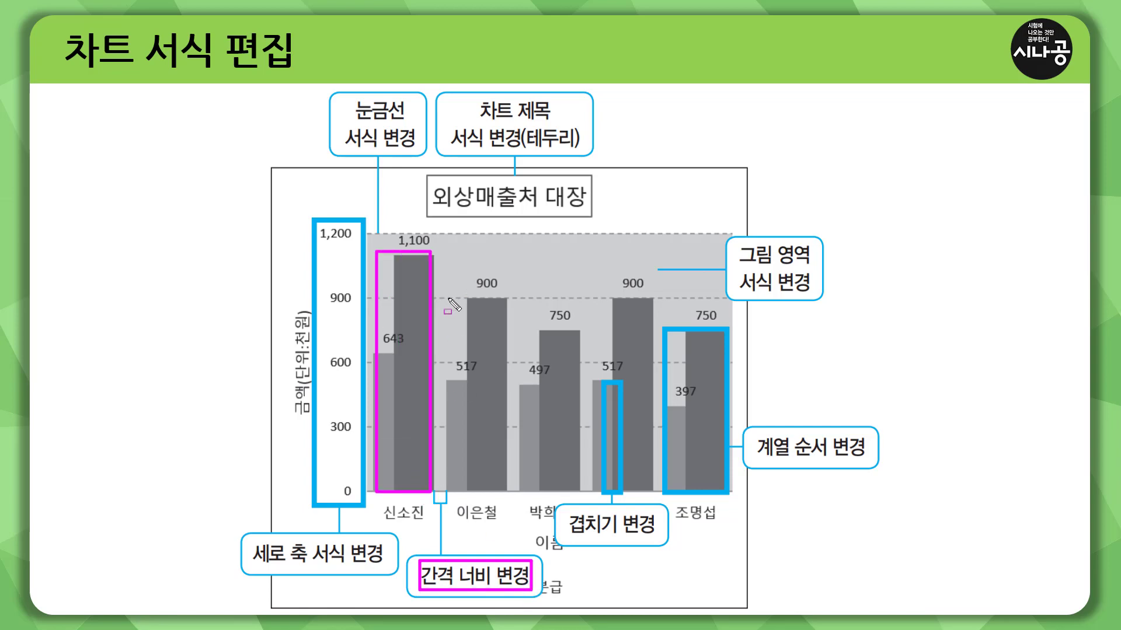
mouse_move(448, 301)
left_mouse_down()
mouse_move(448, 484)
mouse_move(509, 490)
left_mouse_up()
key("e")
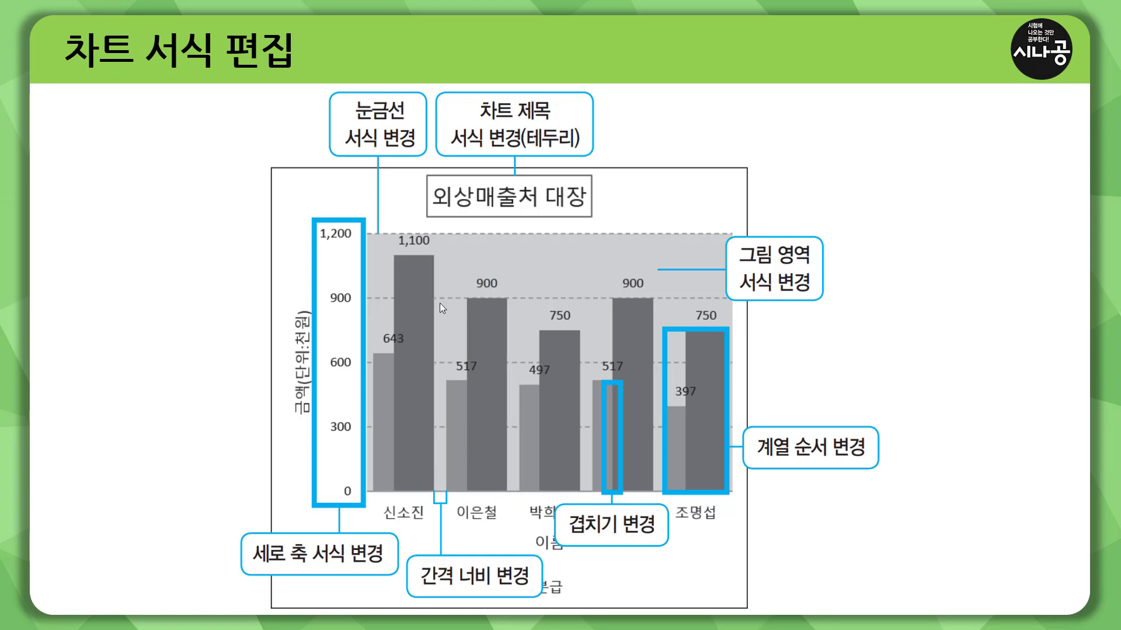
mouse_move(435, 298)
left_mouse_down()
mouse_move(464, 495)
mouse_move(451, 522)
left_mouse_up()
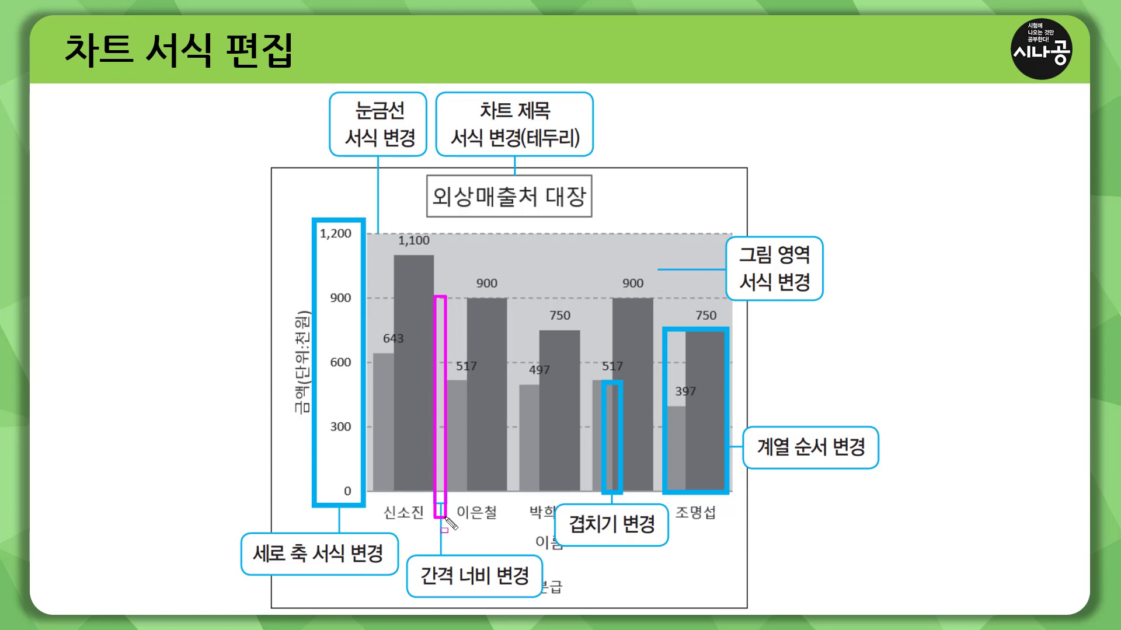
key("e")
left_click_drag(563, 508, 662, 548)
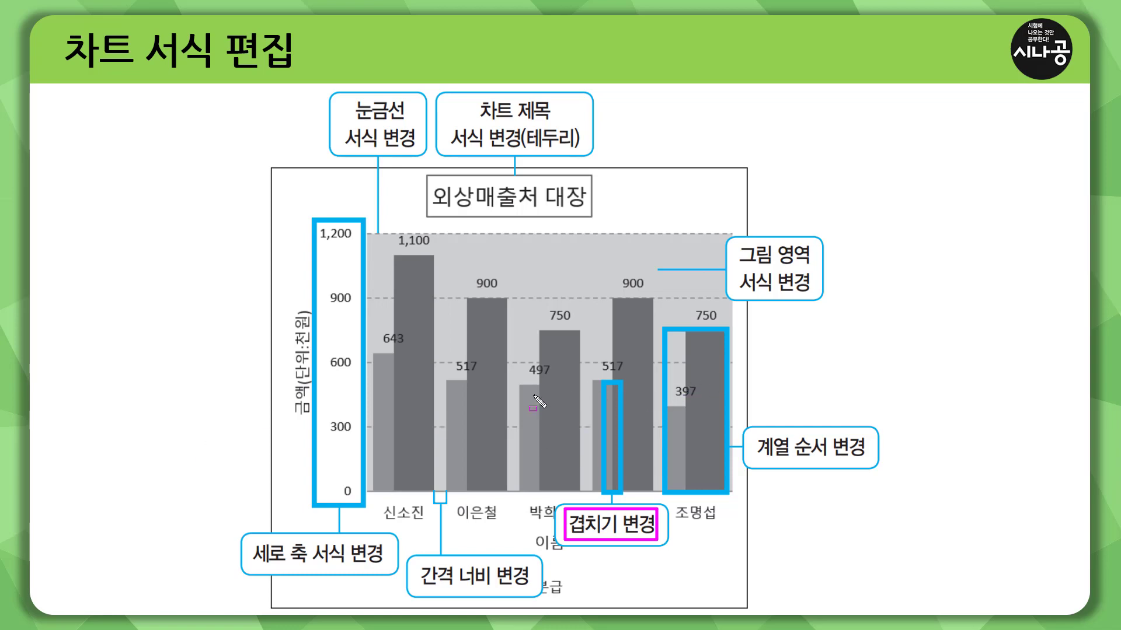
left_click_drag(520, 386, 539, 494)
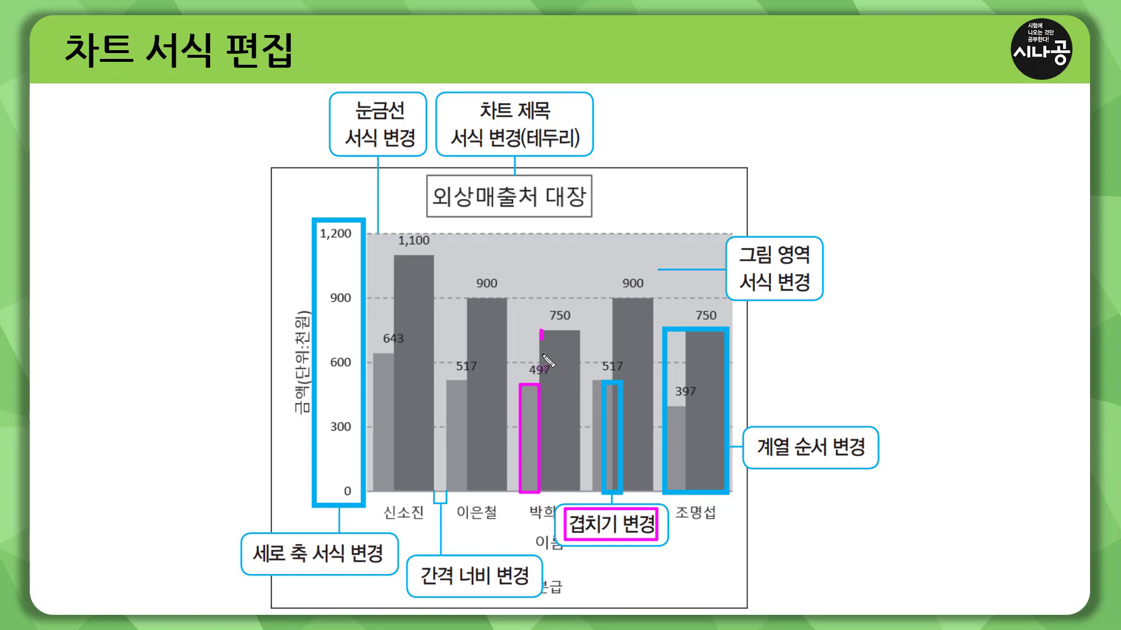
left_click_drag(540, 331, 580, 490)
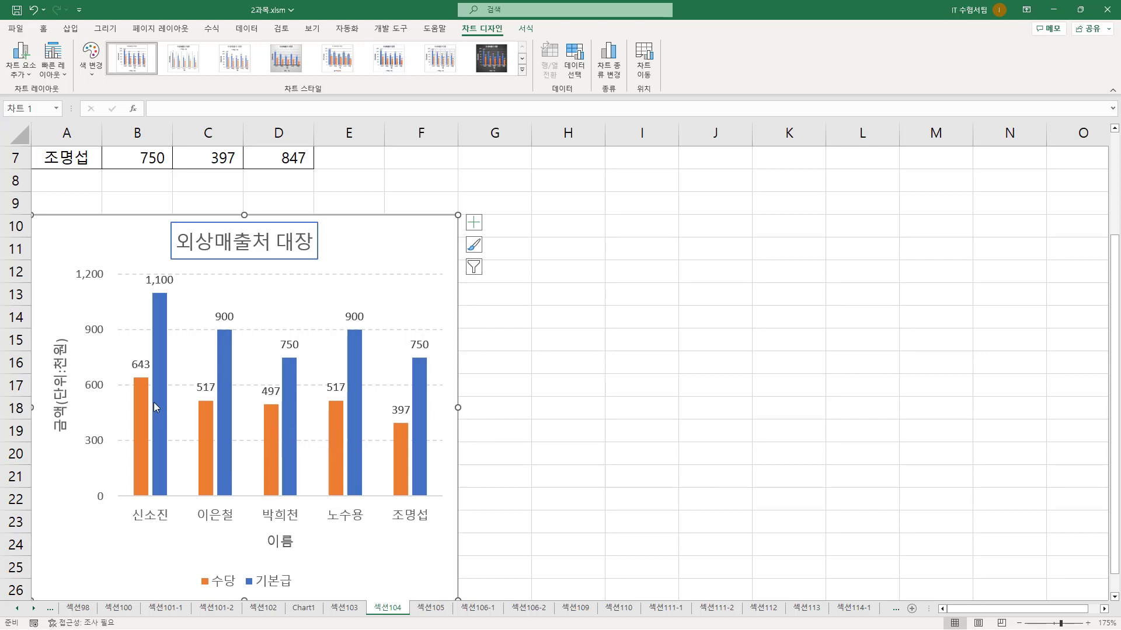
- Open the data series formatting (데이터 계열 서식) for the 기본급 columns and locate the series overlap and gap width settings
left_click_drag(135, 377, 144, 491)
left_click_drag(161, 298, 166, 495)
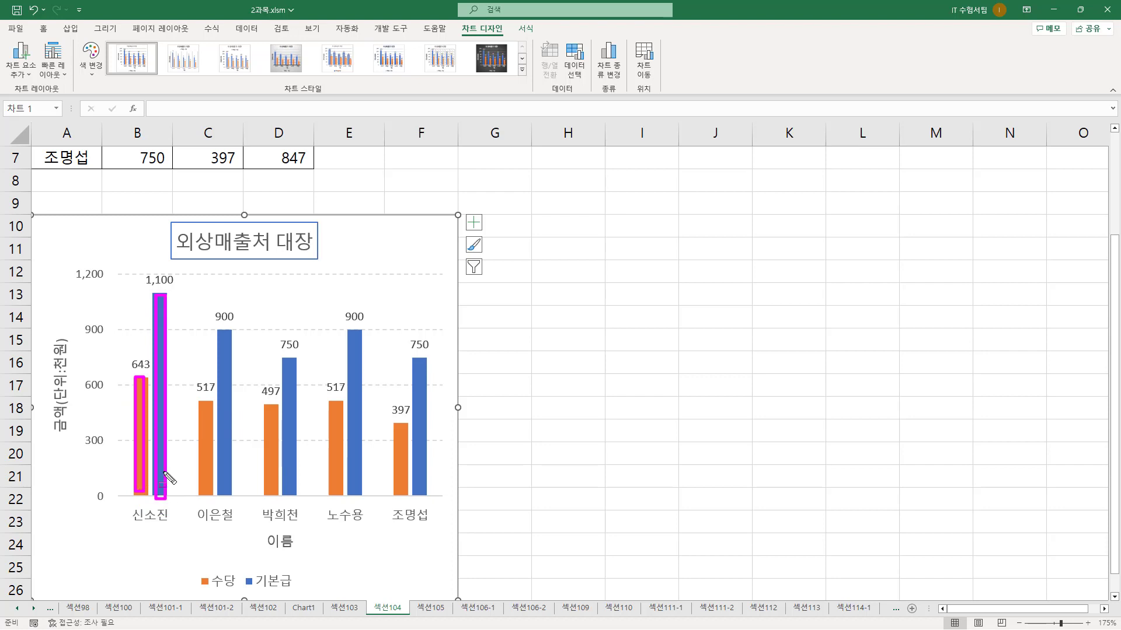
key("Escape")
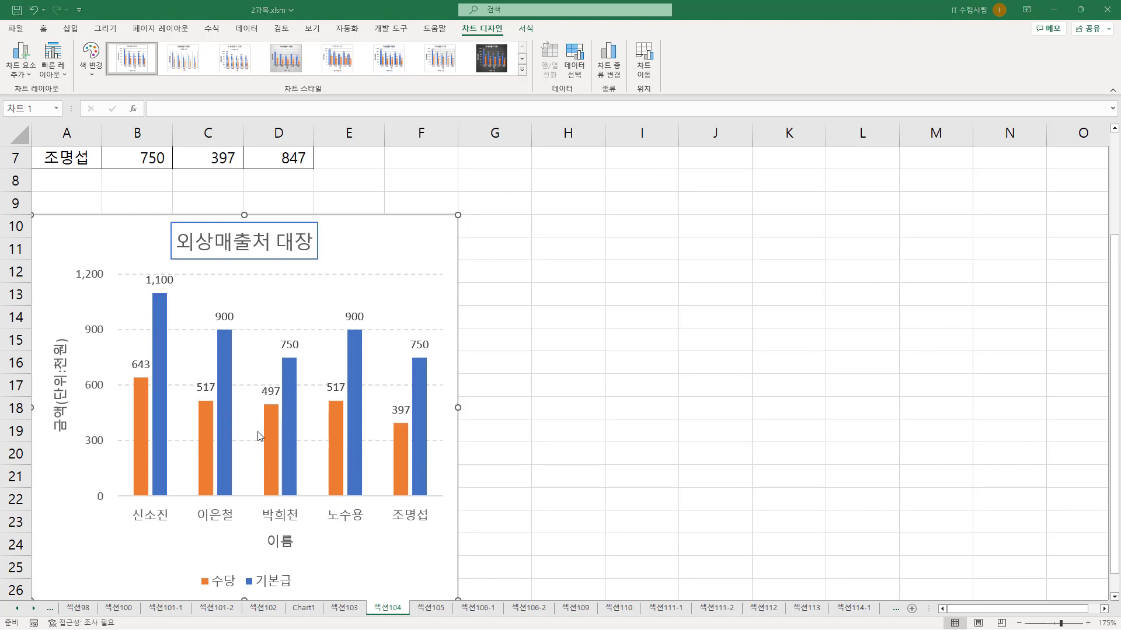
left_click(208, 420)
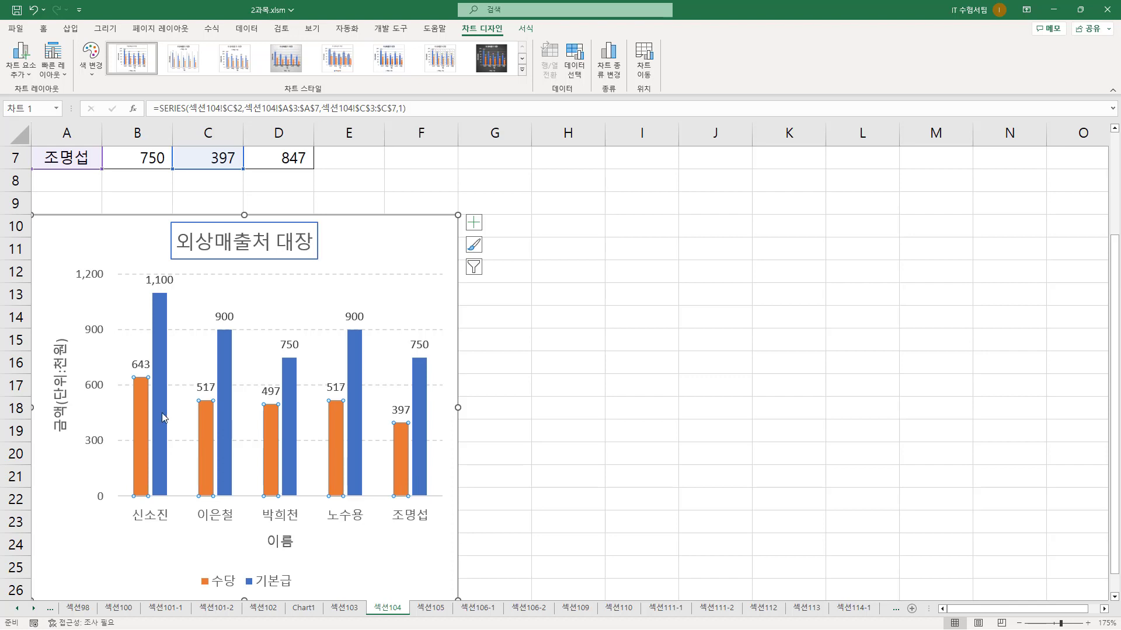
left_click(290, 377)
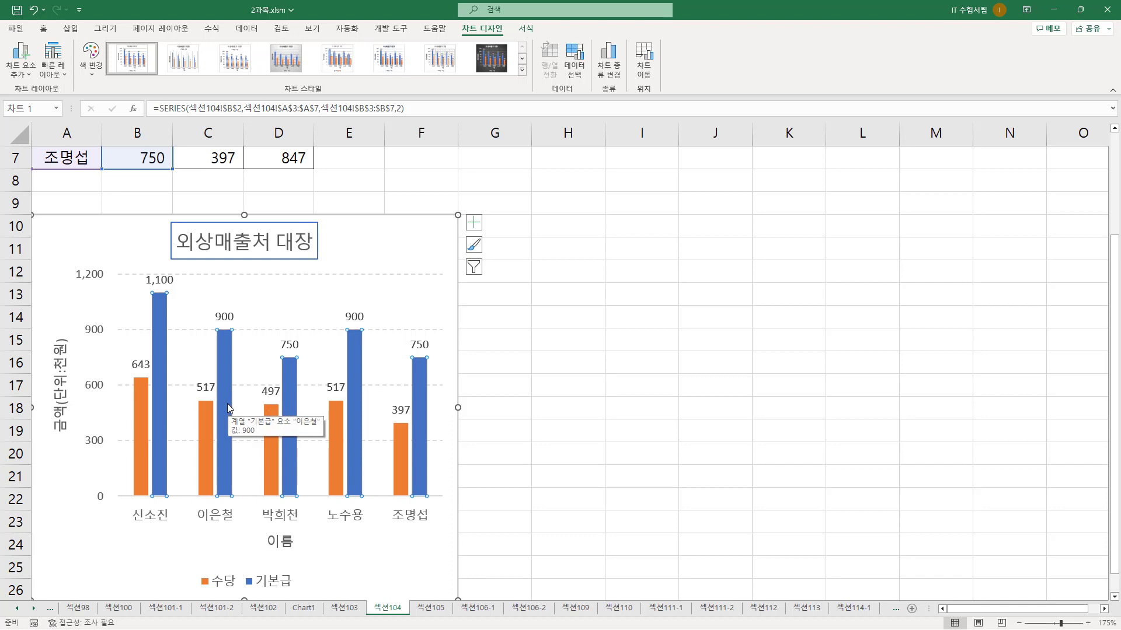
right_click(225, 354)
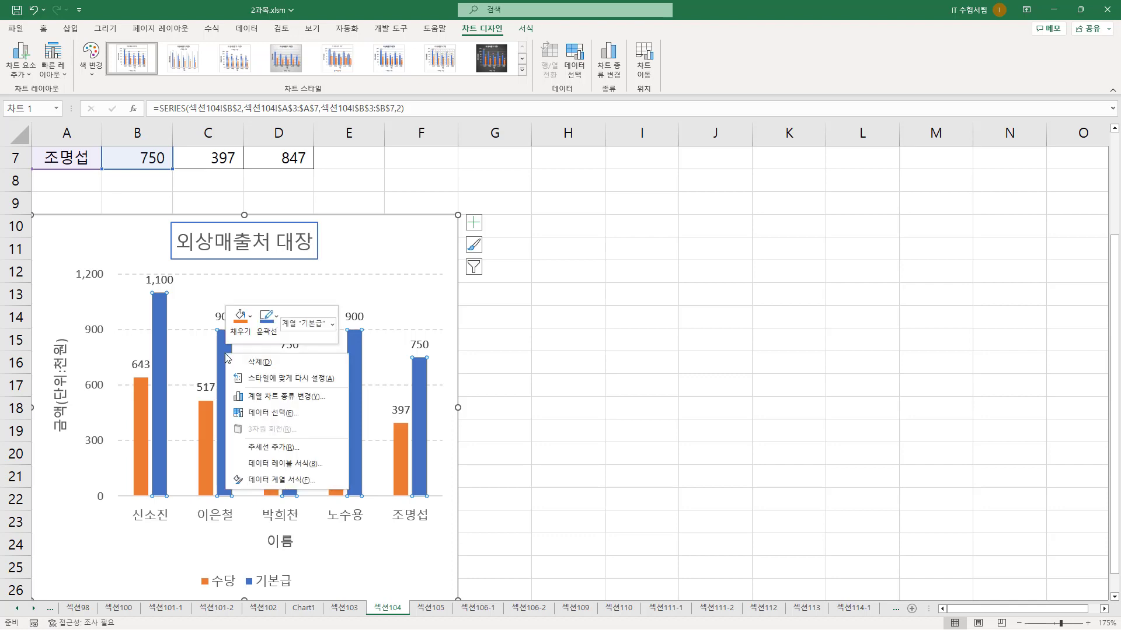
left_click(285, 481)
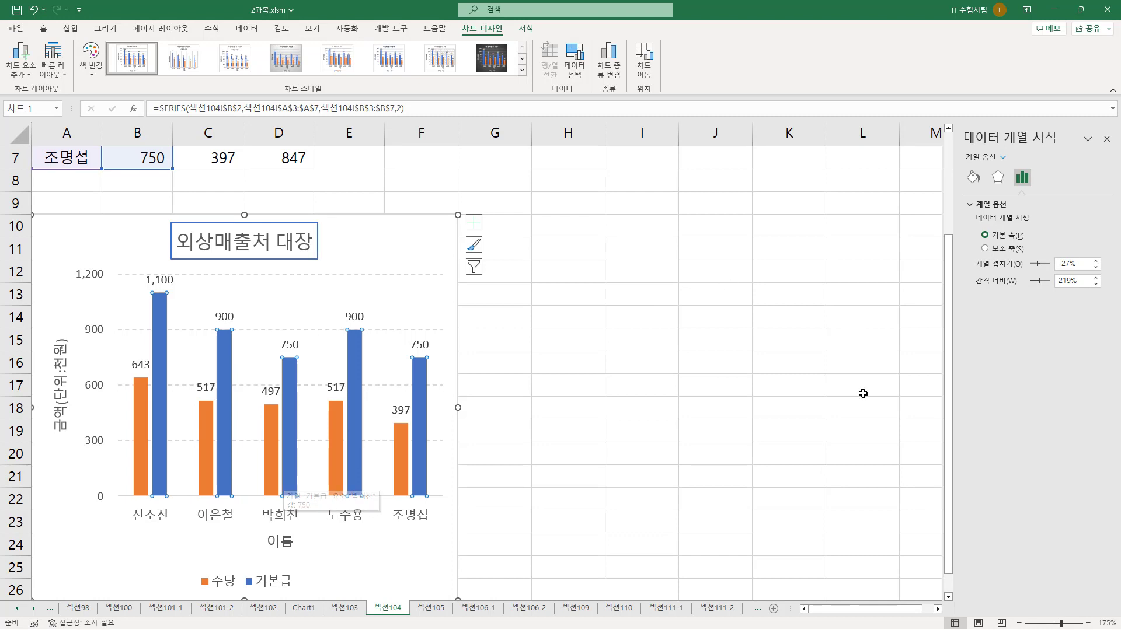
mouse_move(957, 123)
left_mouse_down()
mouse_move(1023, 313)
mouse_move(1118, 316)
left_mouse_up()
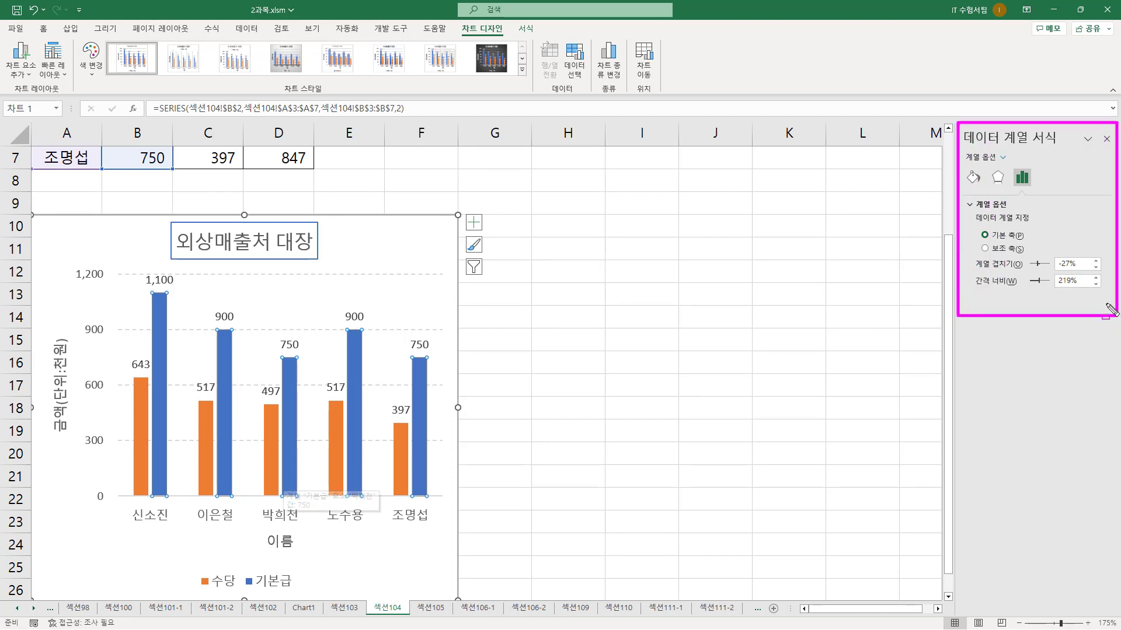
mouse_move(969, 254)
left_mouse_down()
mouse_move(1036, 274)
mouse_move(1025, 292)
left_mouse_up()
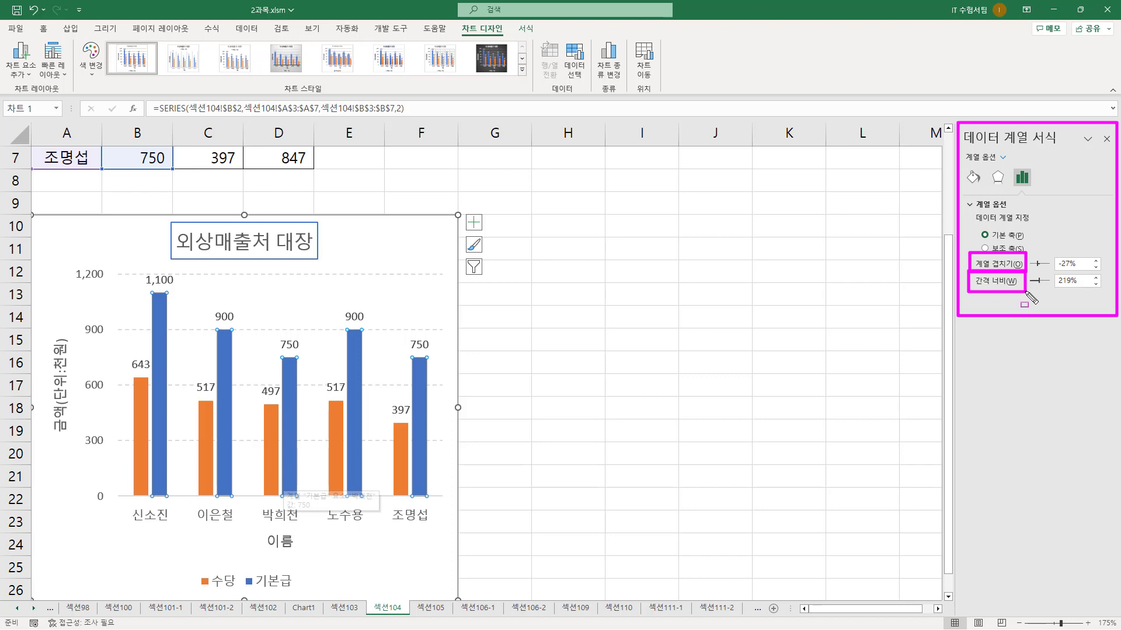
key("e")
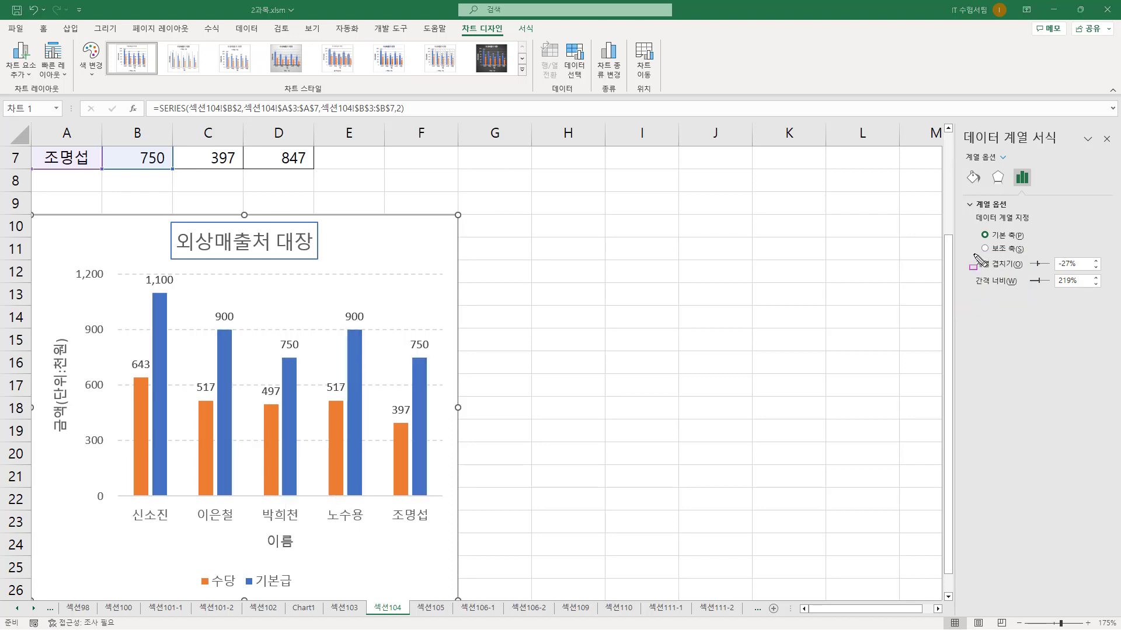
- Try a series overlap (계열 겹치기) of 100% and then -100% on the chart's columns
mouse_move(970, 253)
left_mouse_down()
mouse_move(986, 273)
mouse_move(1111, 273)
left_mouse_up()
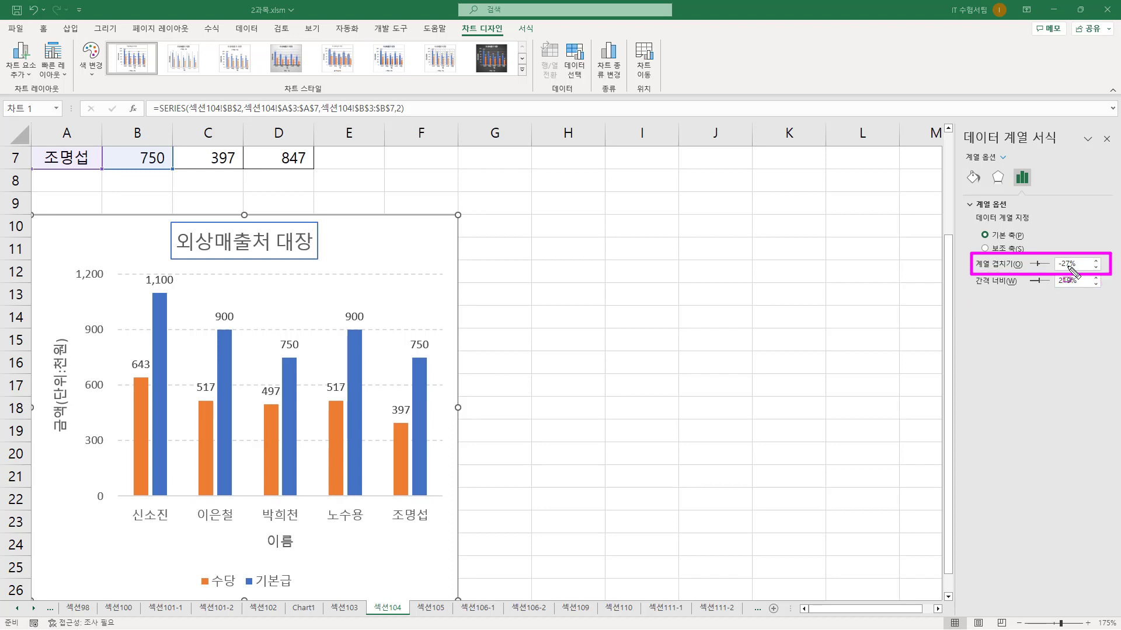
left_click_drag(1055, 256, 1084, 271)
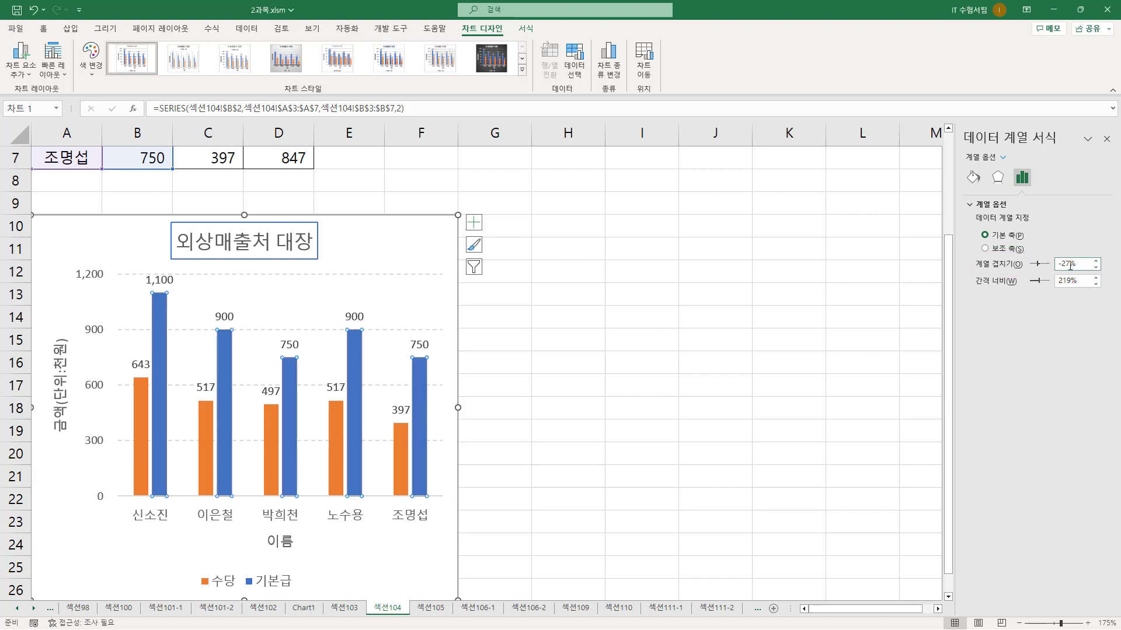
left_click(1070, 264)
key("BackSpace")
key("BackSpace")
key("BackSpace")
key("Return")
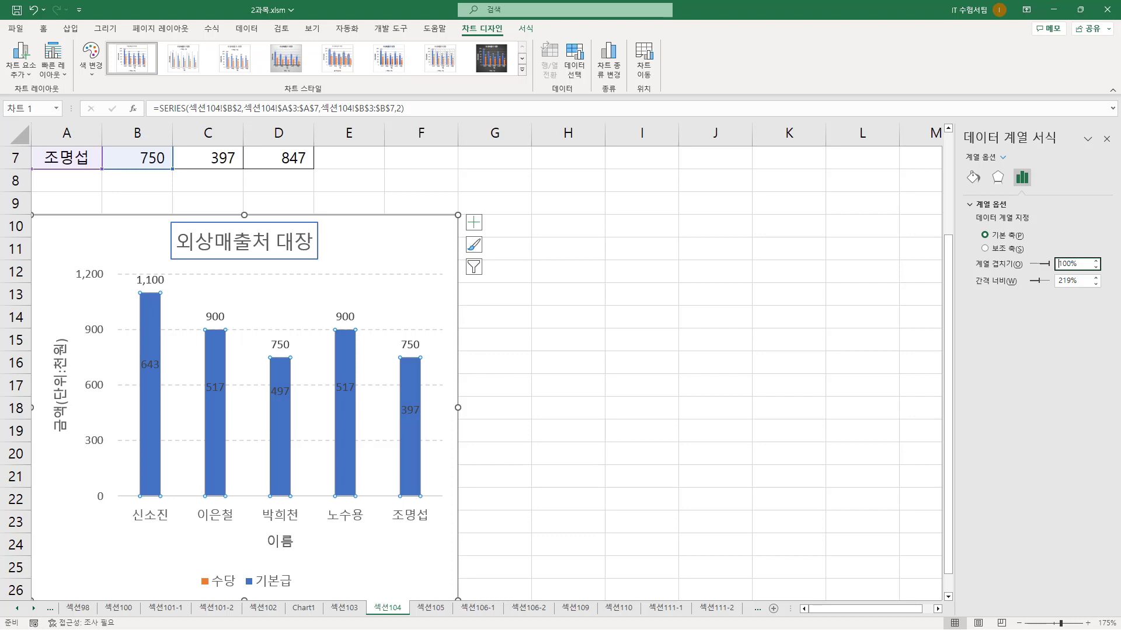
type("-")
key("Return")
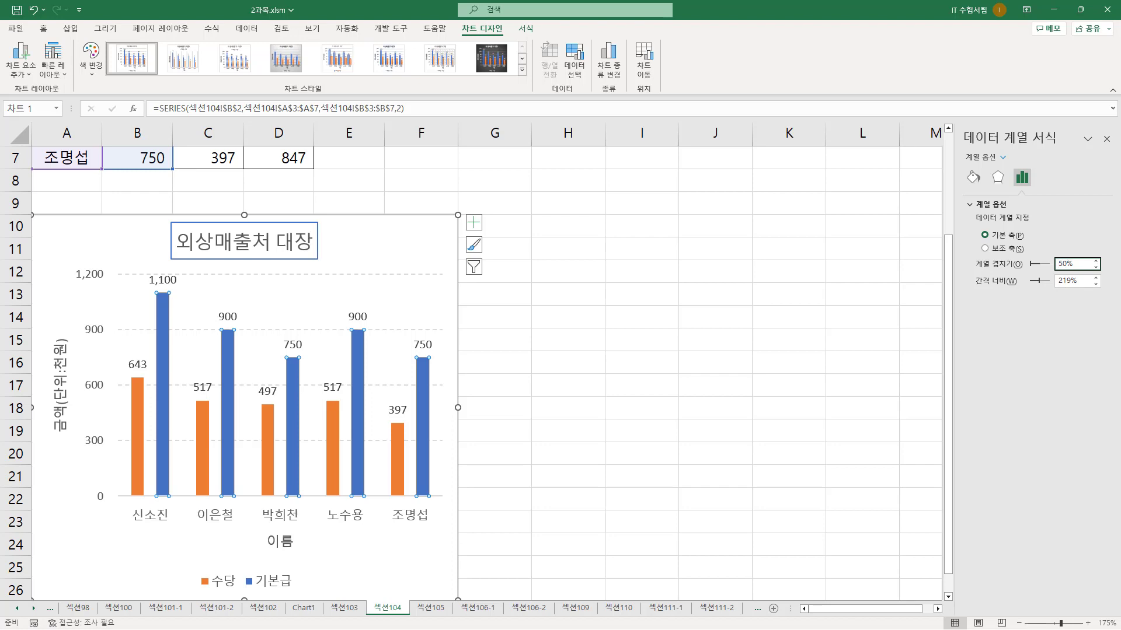
- Set the series overlap (계열 겹치기) of the 수당 and 기본급 columns to 50%
key("Return")
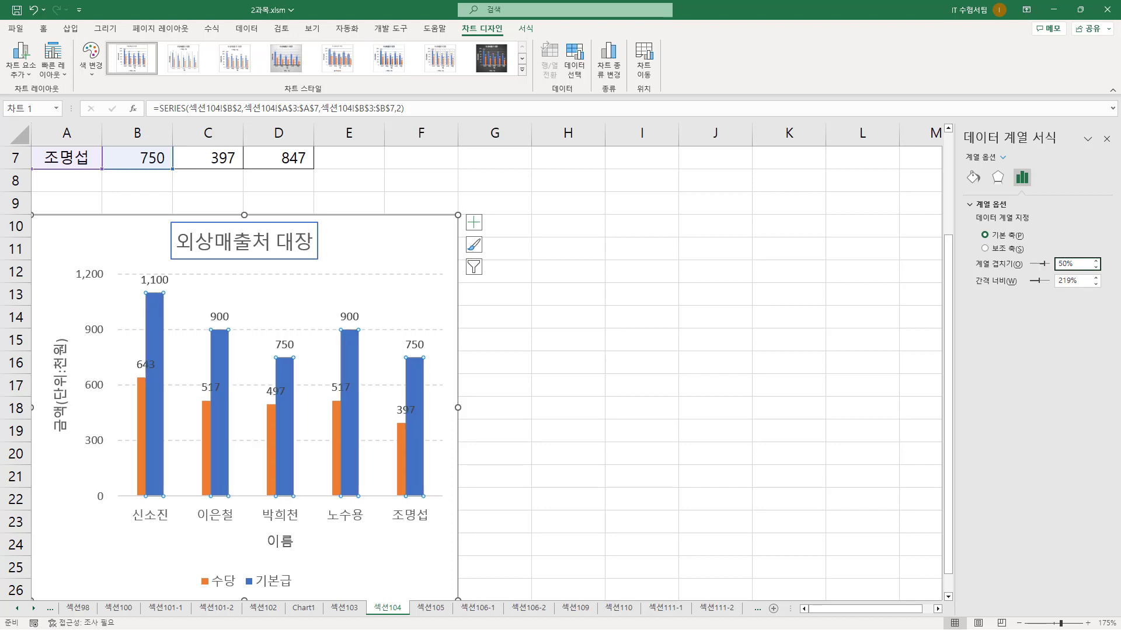
mouse_move(400, 430)
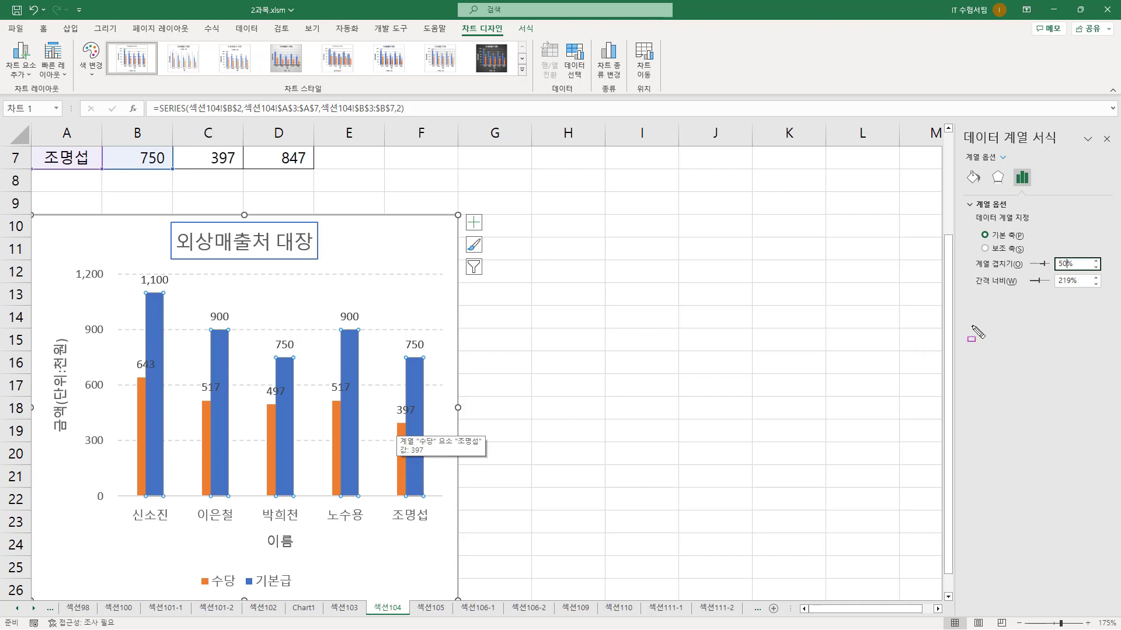
- Try a gap width (간격 너비) of 0% between the chart's column groups
left_click_drag(974, 270, 1108, 290)
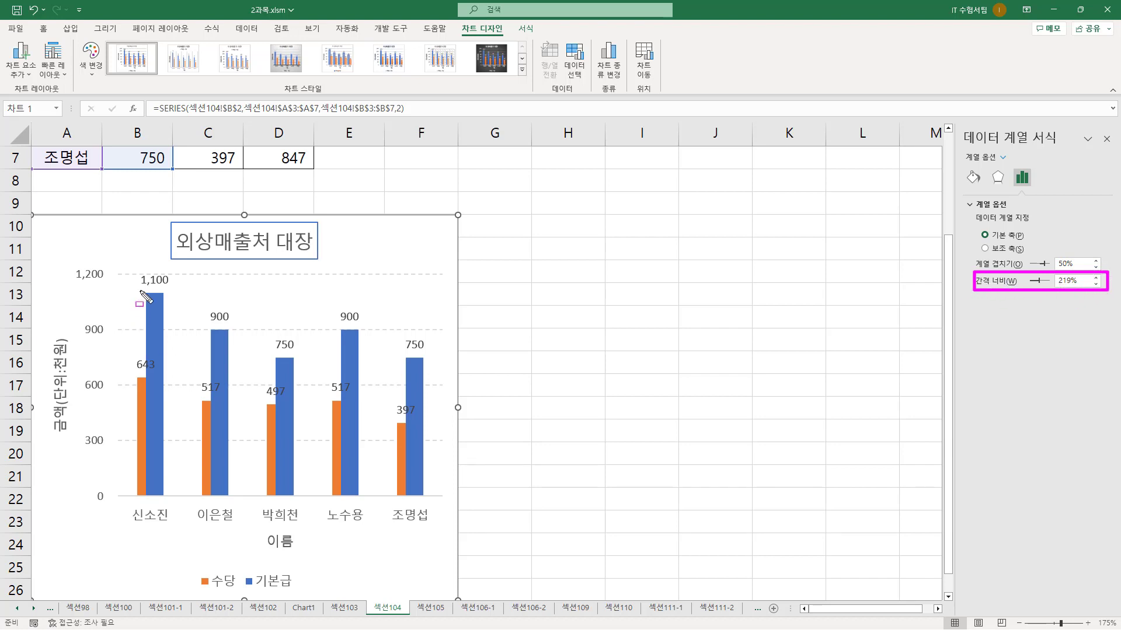
mouse_move(140, 288)
left_mouse_down()
mouse_move(143, 496)
mouse_move(166, 498)
left_mouse_up()
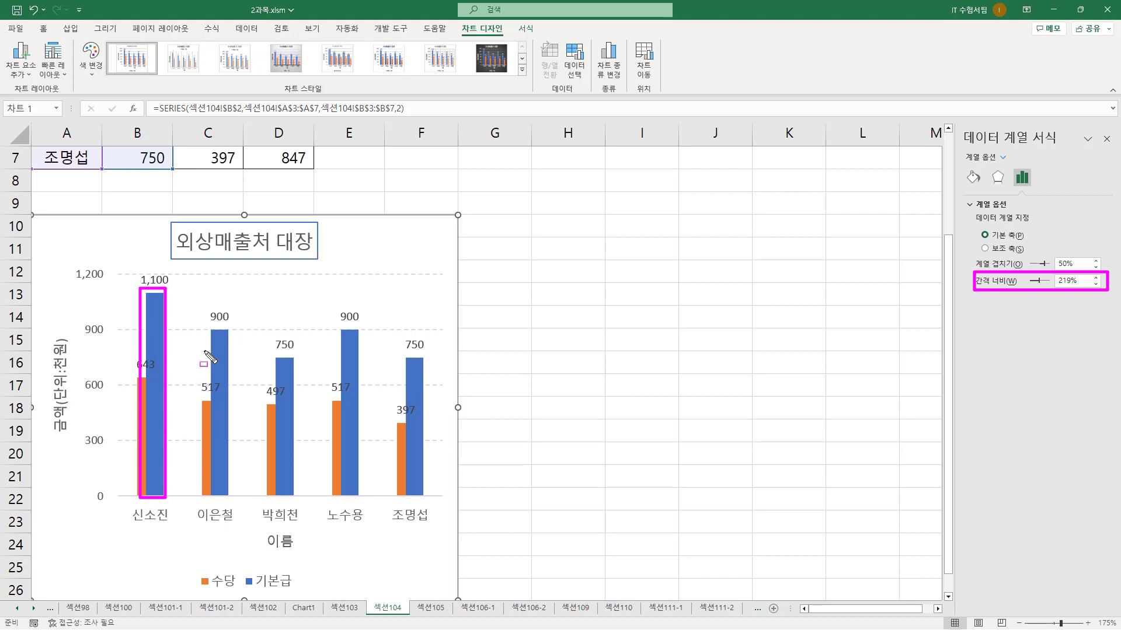
left_click_drag(205, 329, 227, 497)
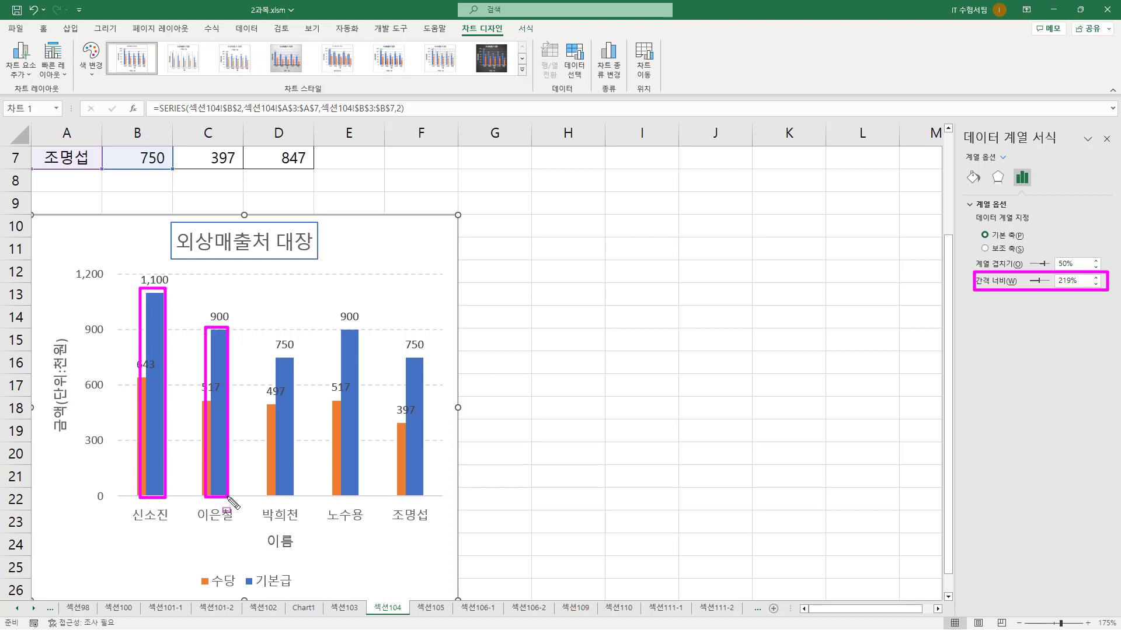
left_click_drag(169, 279, 201, 561)
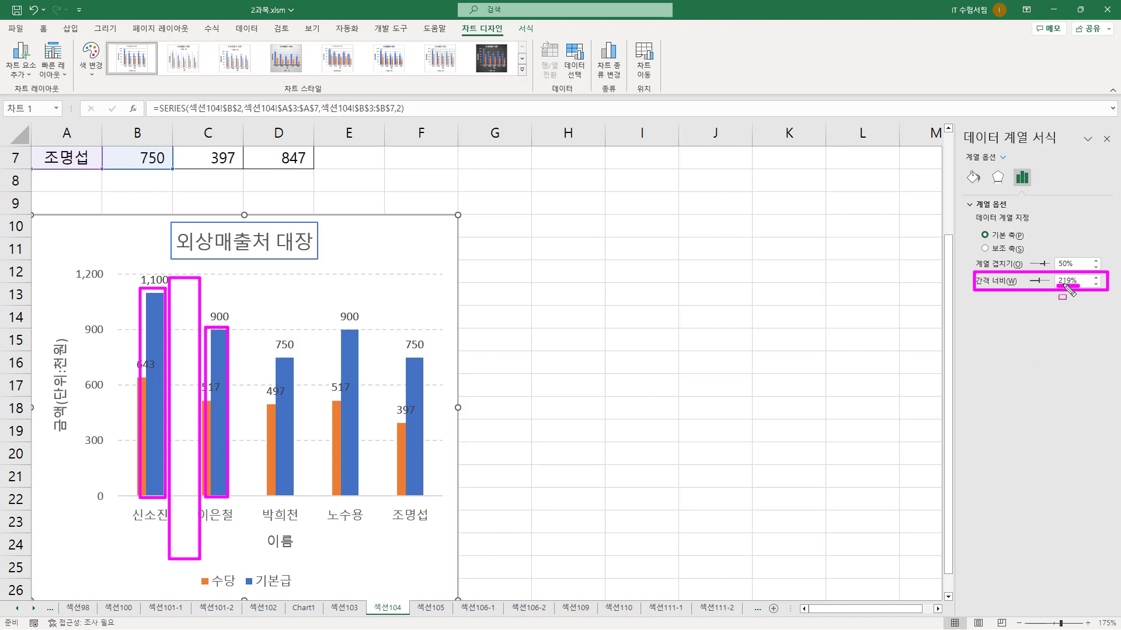
left_click_drag(1057, 286, 1074, 285)
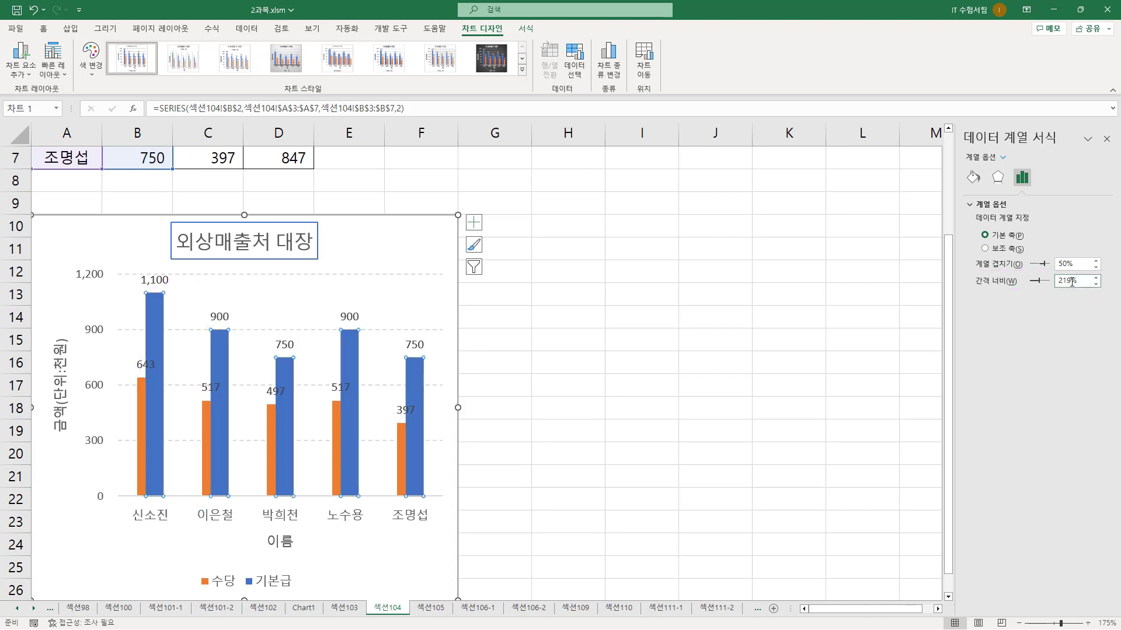
key("BackSpace")
key("BackSpace")
key("BackSpace")
type("0")
key("Return")
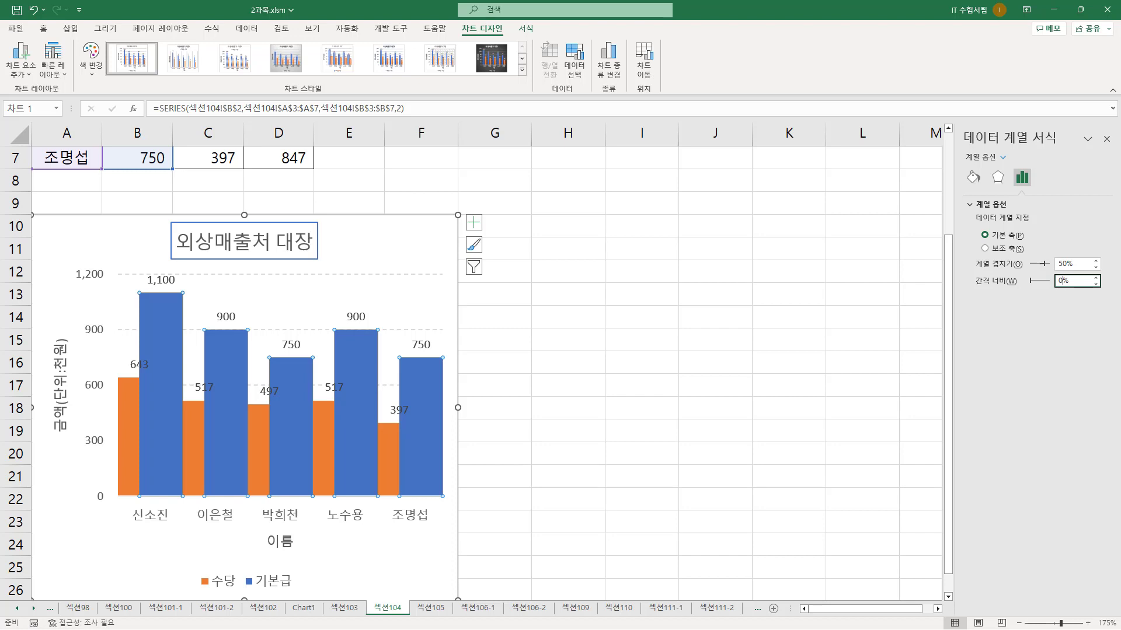
- Try the gap width (간격 너비) between the column groups at 500%
left_click_drag(124, 288, 178, 500)
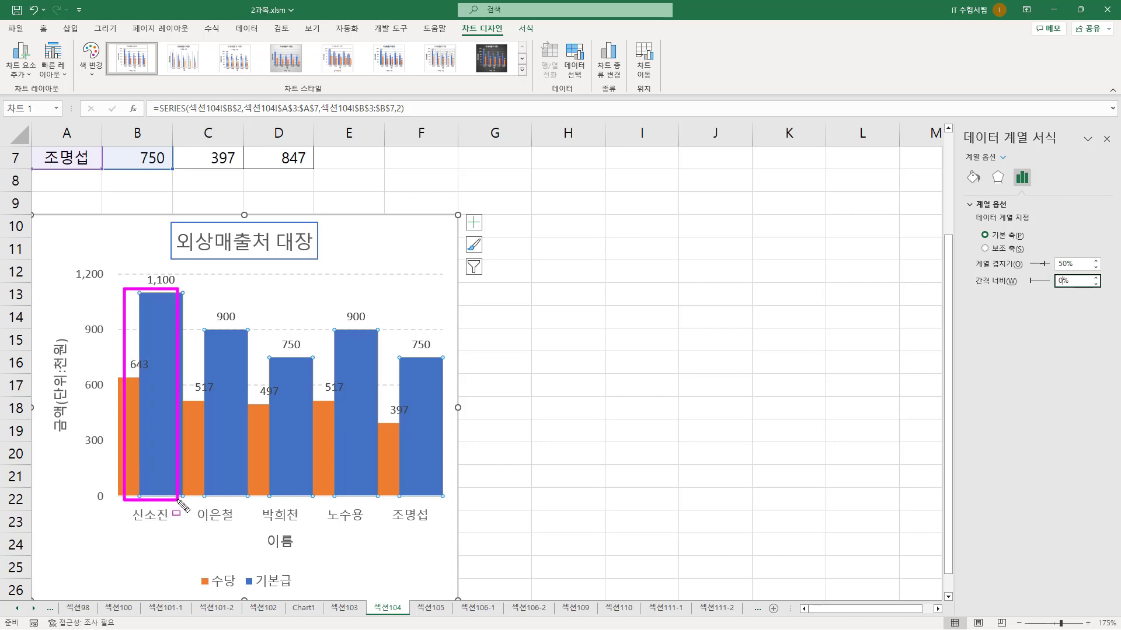
mouse_move(189, 304)
left_mouse_down()
mouse_move(205, 481)
mouse_move(232, 496)
left_mouse_up()
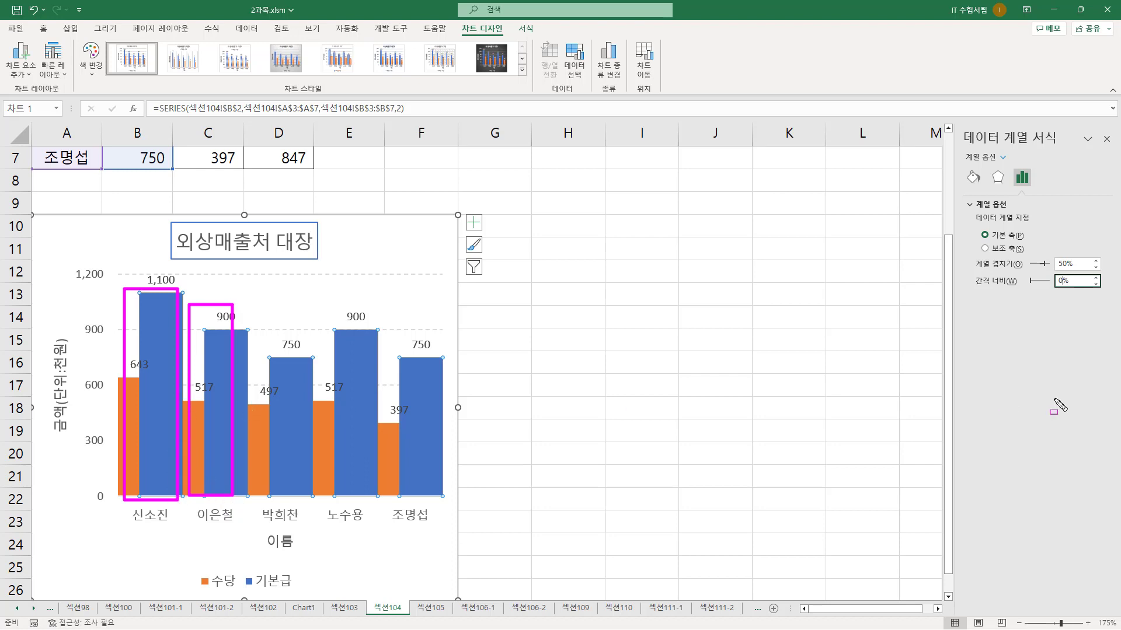
key("Escape")
left_click(1064, 282)
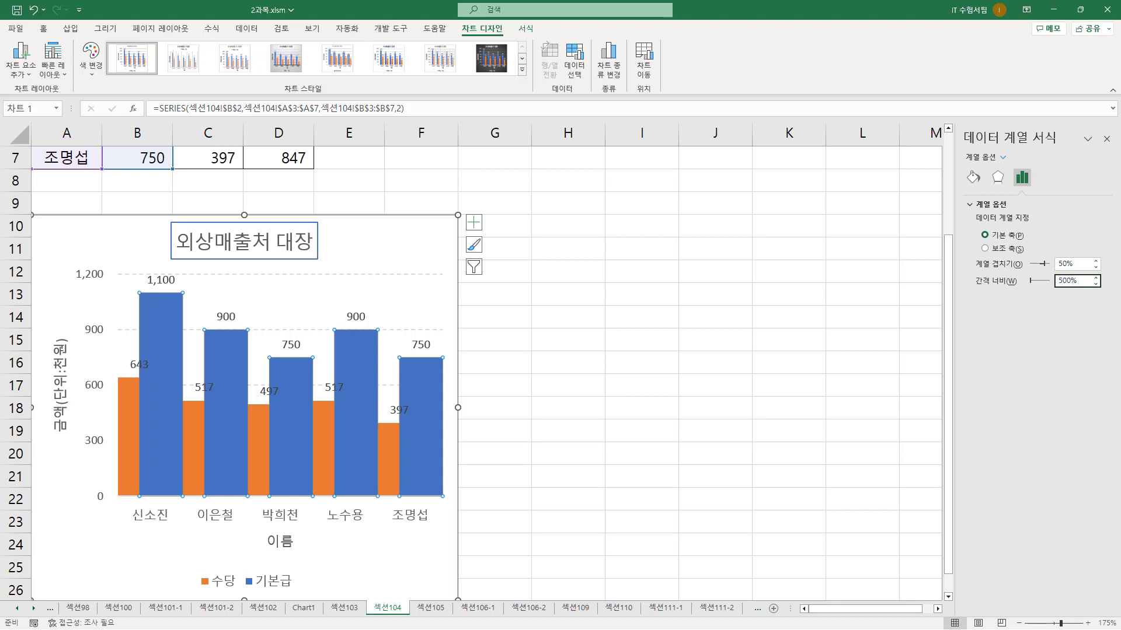
key("Return")
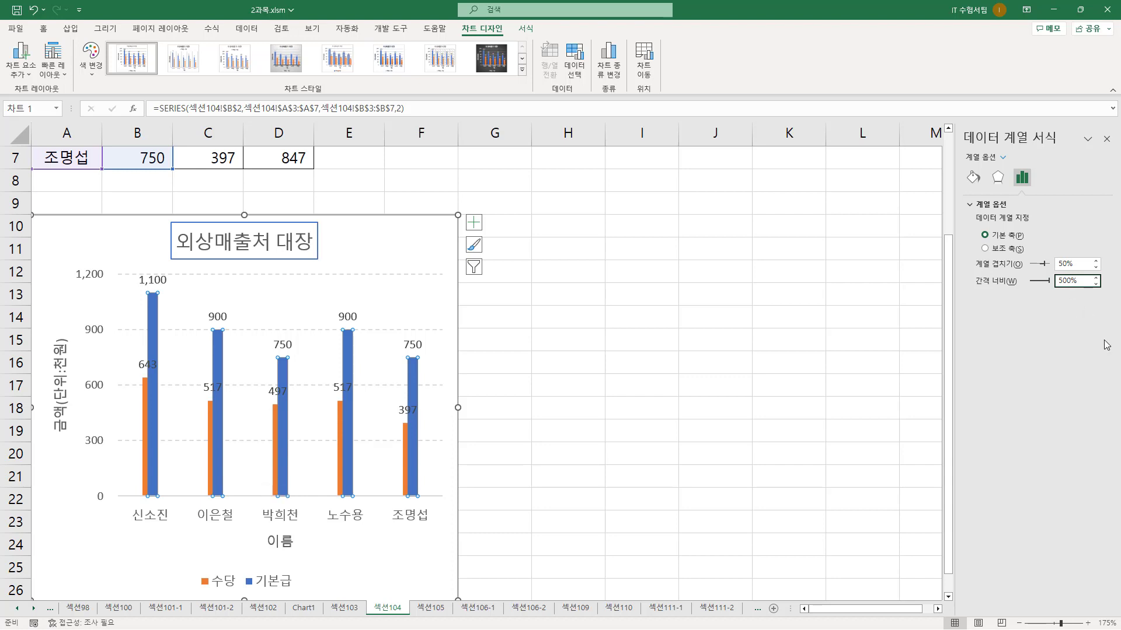
- Set the gap width (간격 너비) between the column groups to 30% and close the data series formatting
key("BackSpace")
key("Return")
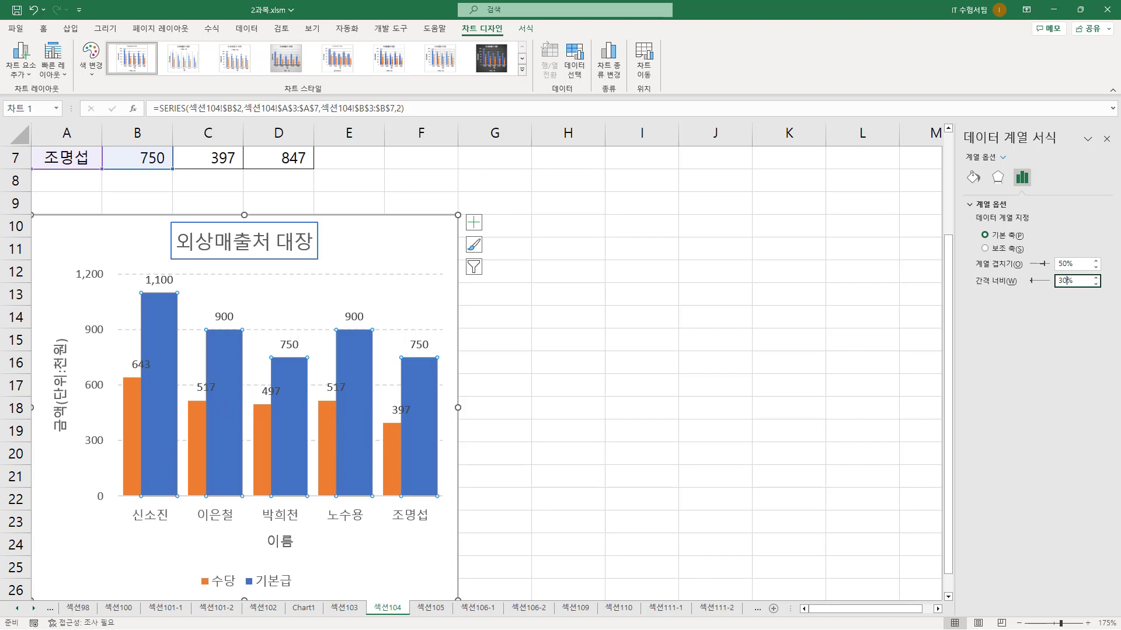
key("ctrl+alt+d")
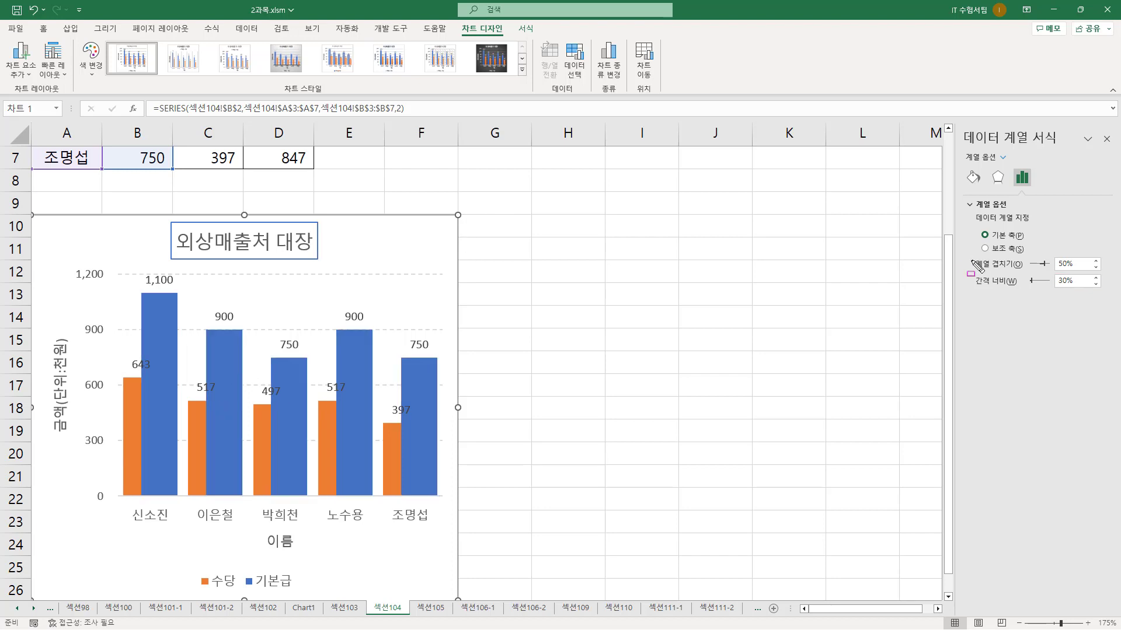
mouse_move(966, 255)
left_mouse_down()
mouse_move(1072, 298)
mouse_move(1107, 296)
left_mouse_up()
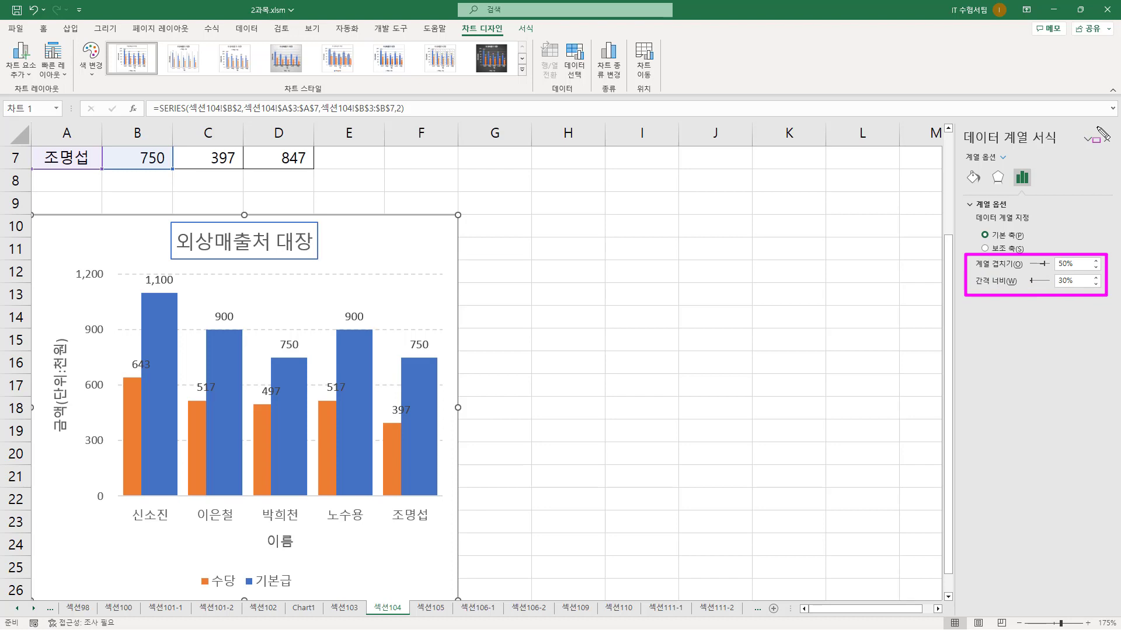
left_click_drag(1096, 125, 1114, 149)
key("Escape")
left_click(1106, 139)
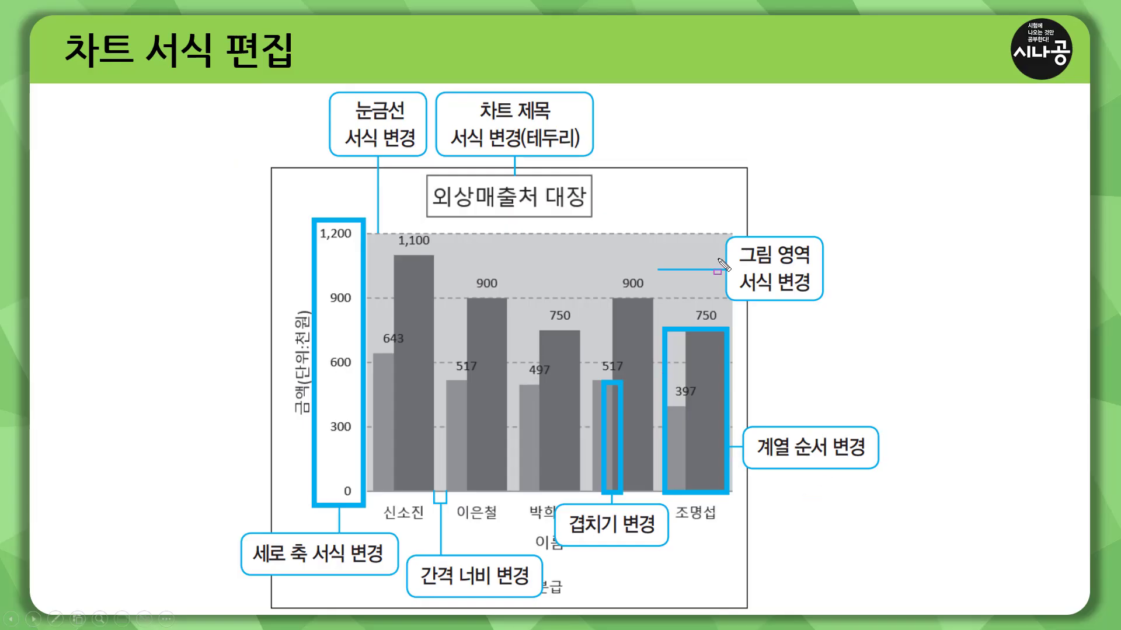
mouse_move(733, 239)
left_mouse_down()
mouse_move(733, 296)
mouse_move(815, 296)
left_mouse_up()
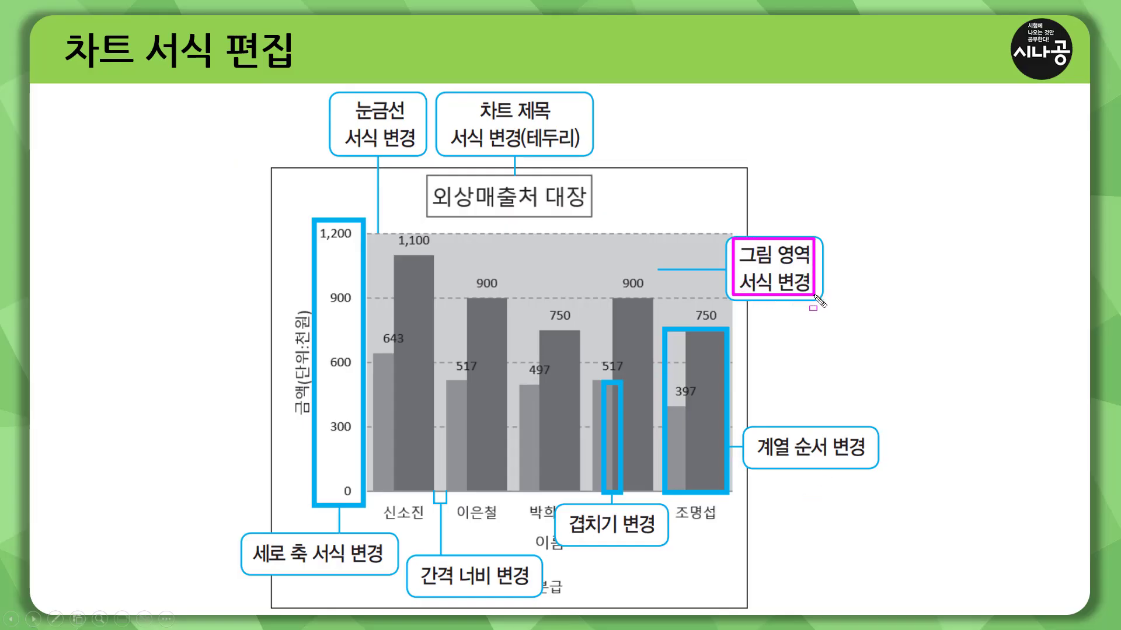
key("e")
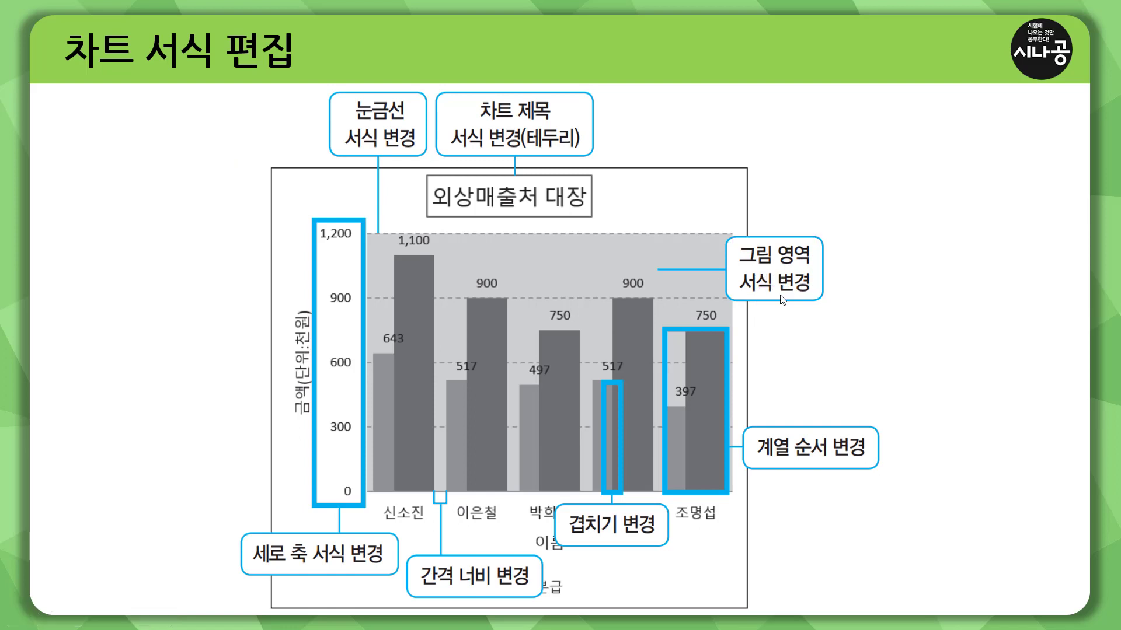
key("ctrl+p")
left_click_drag(368, 234, 731, 493)
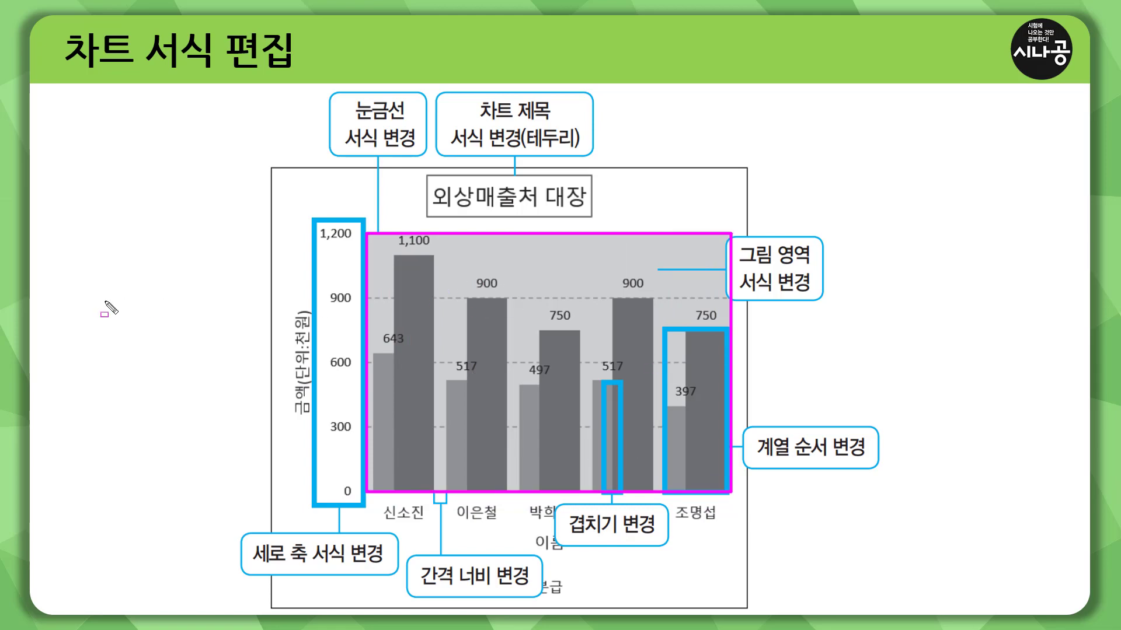
key("e")
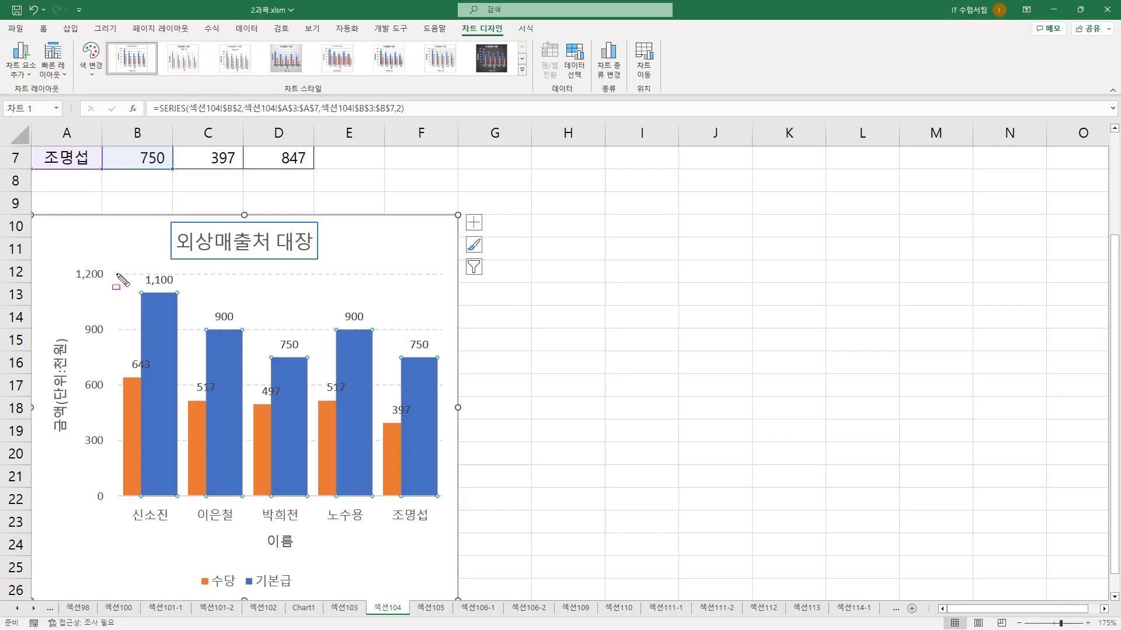
mouse_move(117, 273)
left_mouse_down()
mouse_move(143, 370)
mouse_move(431, 470)
mouse_move(440, 495)
left_mouse_up()
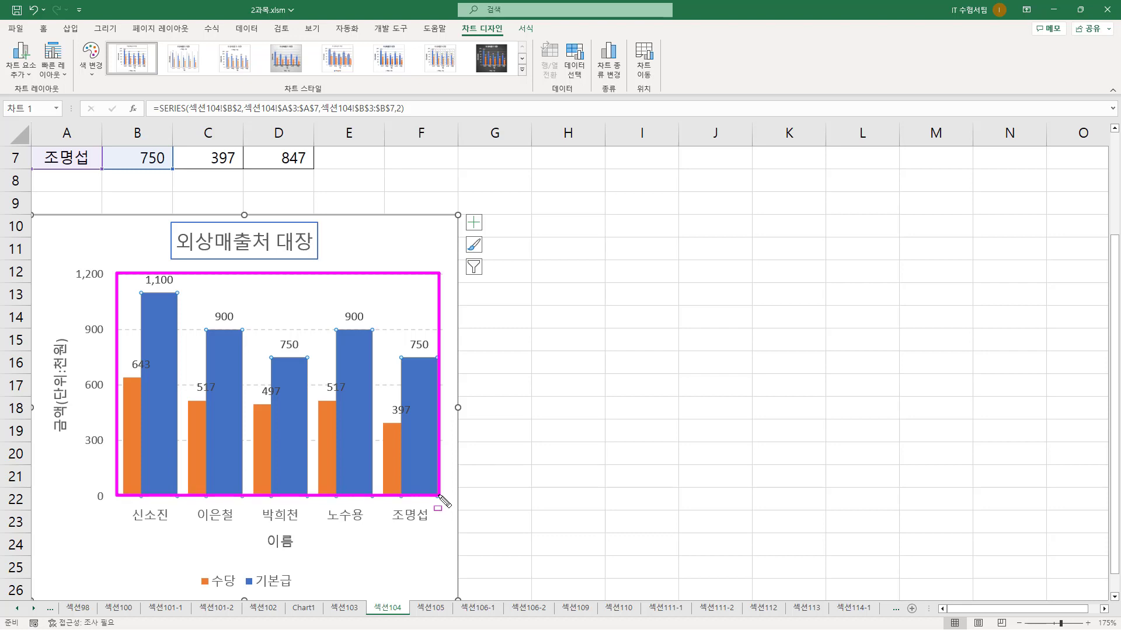
left_click_drag(254, 288, 278, 316)
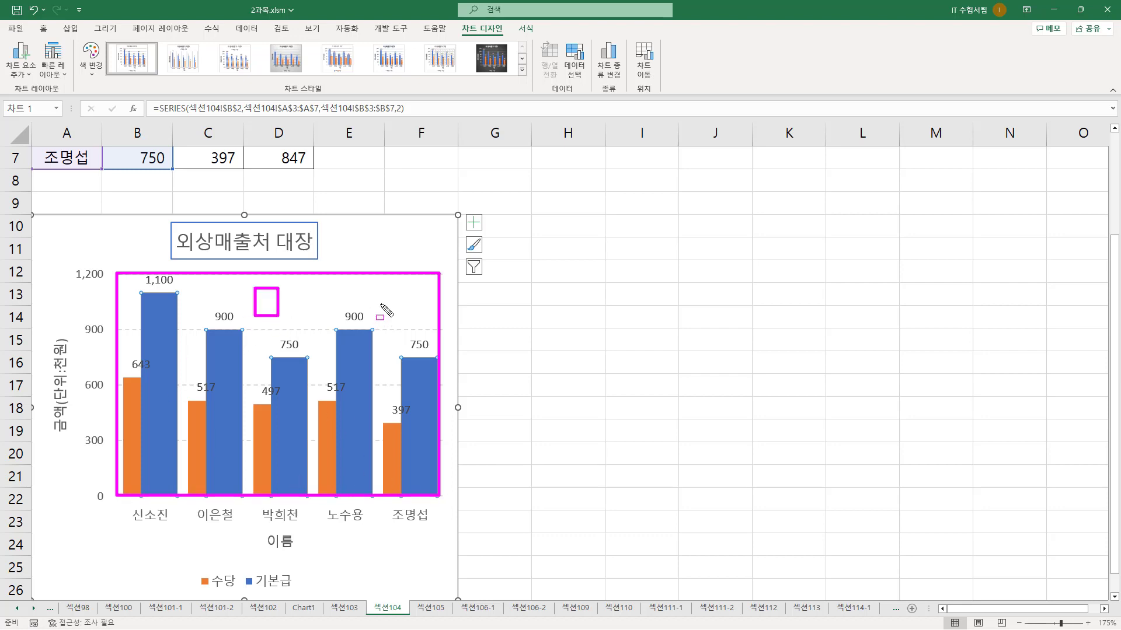
mouse_move(392, 289)
left_mouse_down()
mouse_move(404, 317)
mouse_move(390, 372)
left_mouse_up()
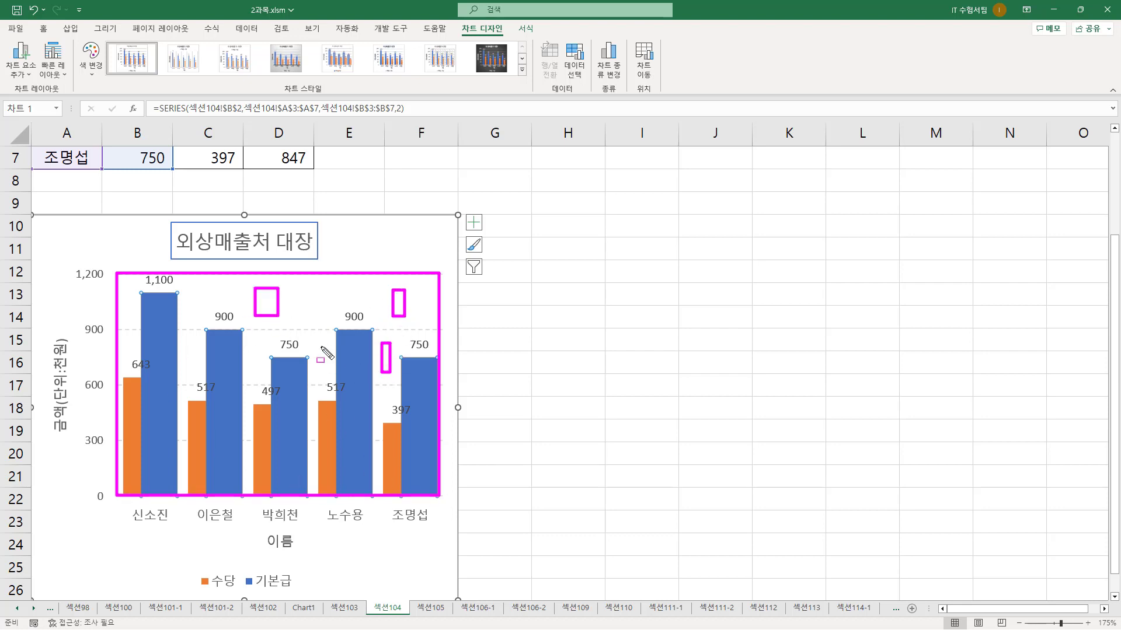
key("Escape")
- Open the formatting of the chart's plot area (그림 영역 서식) and expand its fill (채우기) options
left_click(305, 297)
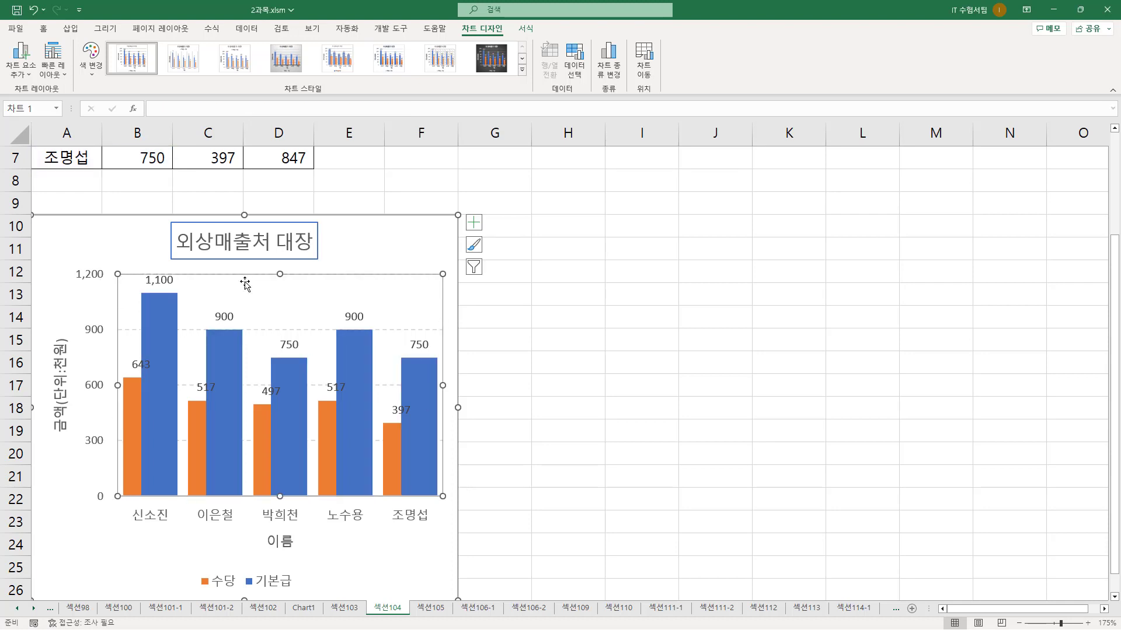
right_click(411, 289)
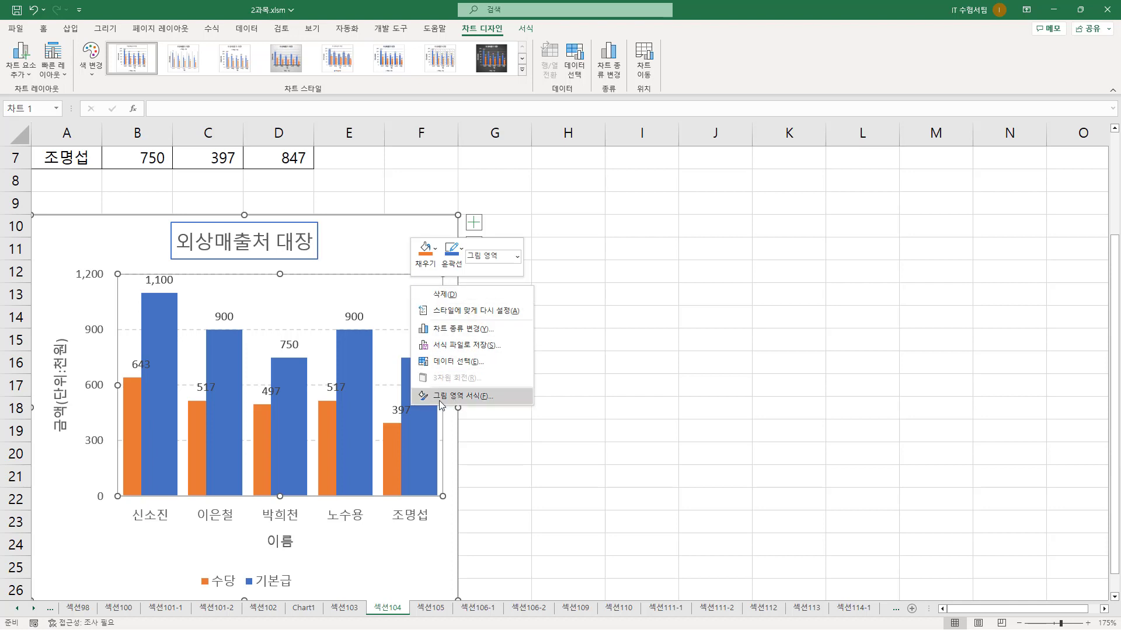
left_click(473, 397)
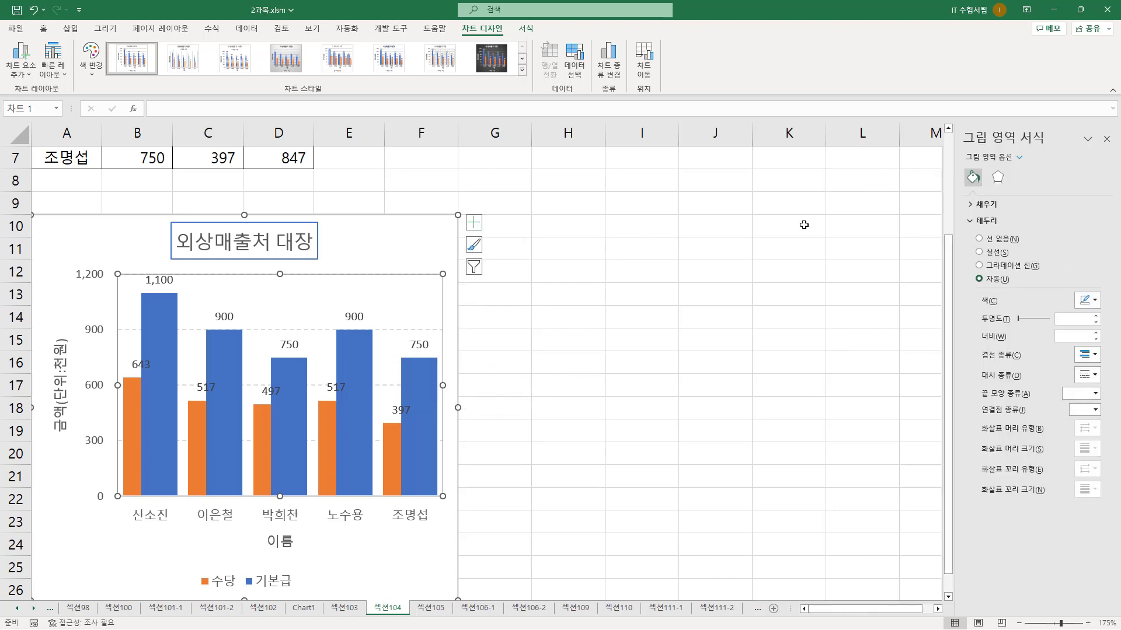
mouse_move(966, 127)
left_mouse_down()
mouse_move(969, 168)
mouse_move(1091, 528)
mouse_move(1106, 532)
mouse_move(1116, 515)
mouse_move(207, 326)
mouse_move(122, 280)
mouse_move(443, 493)
left_mouse_up()
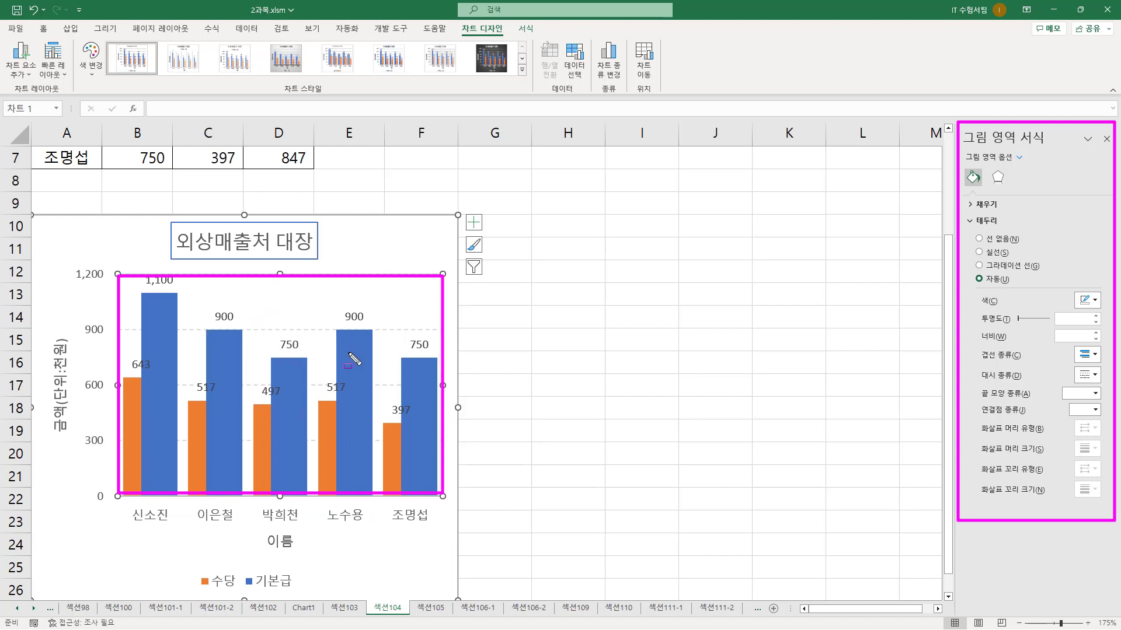
left_click_drag(964, 196, 1003, 212)
key("Escape")
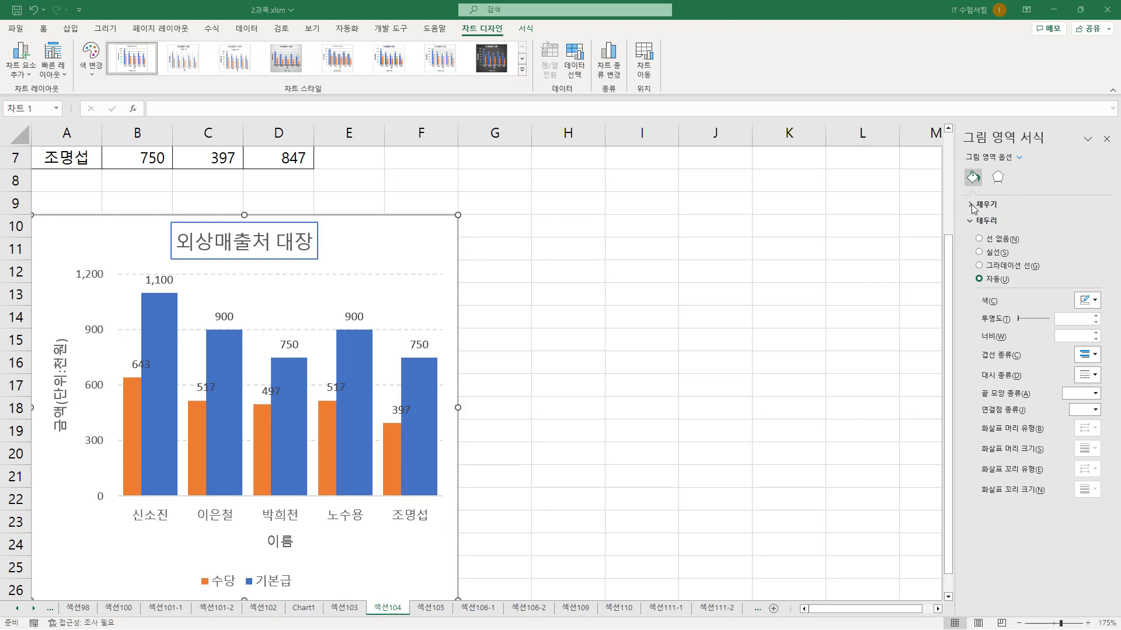
left_click(973, 205)
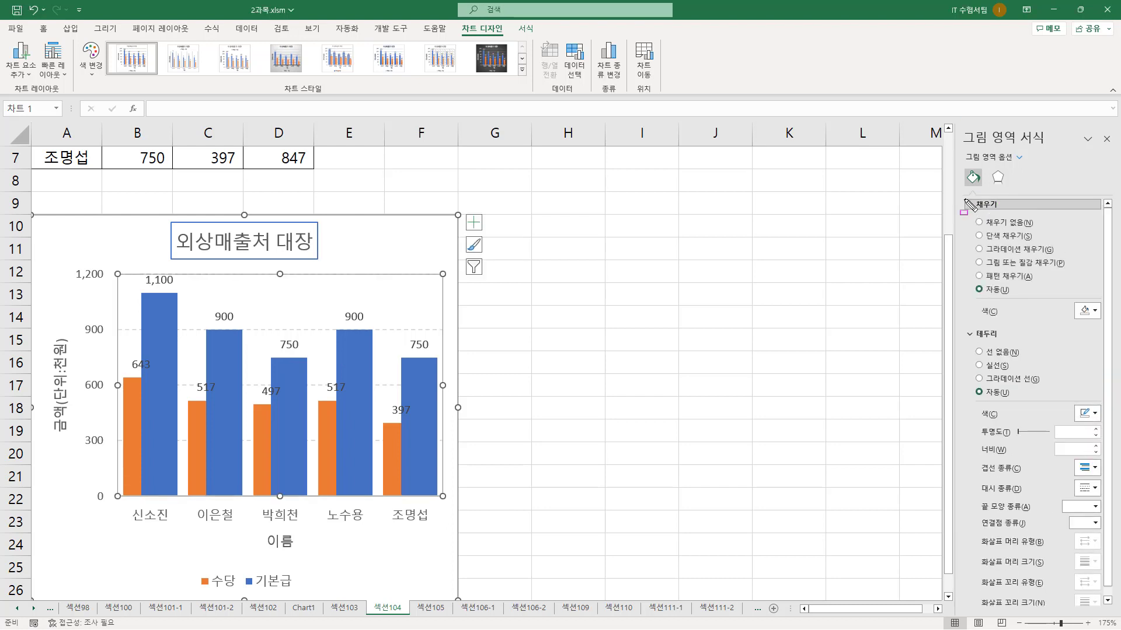
mouse_move(963, 196)
left_mouse_down()
mouse_move(976, 306)
mouse_move(1109, 332)
left_mouse_up()
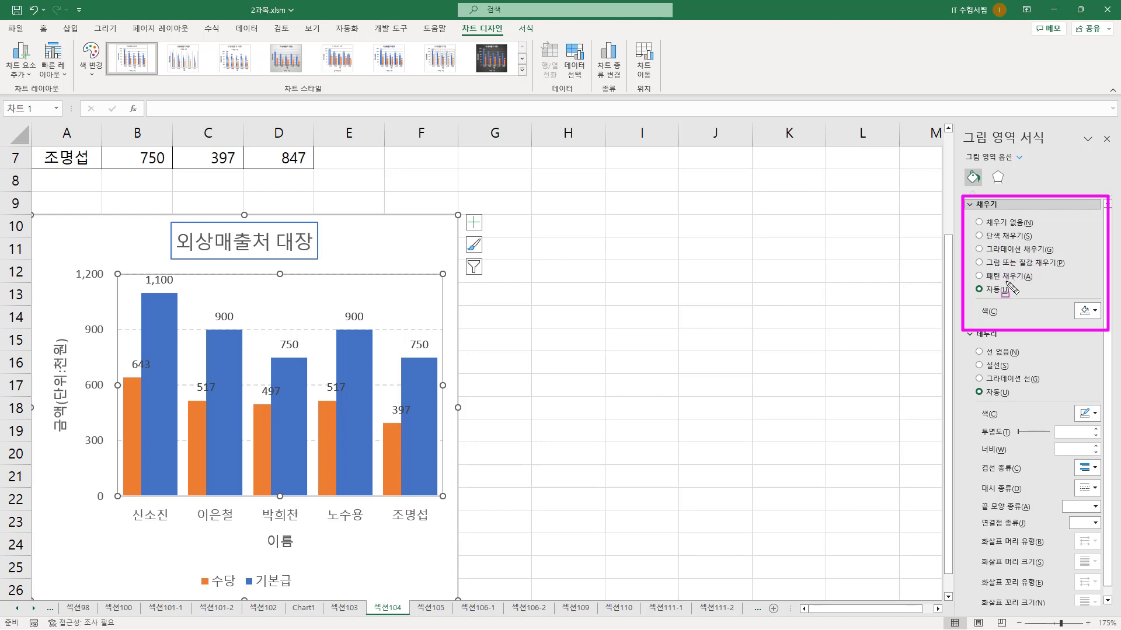
- Give the plot area a solid fill (단색 채우기) in standard yellow, close its formatting and deselect the plot area
left_click(1000, 237)
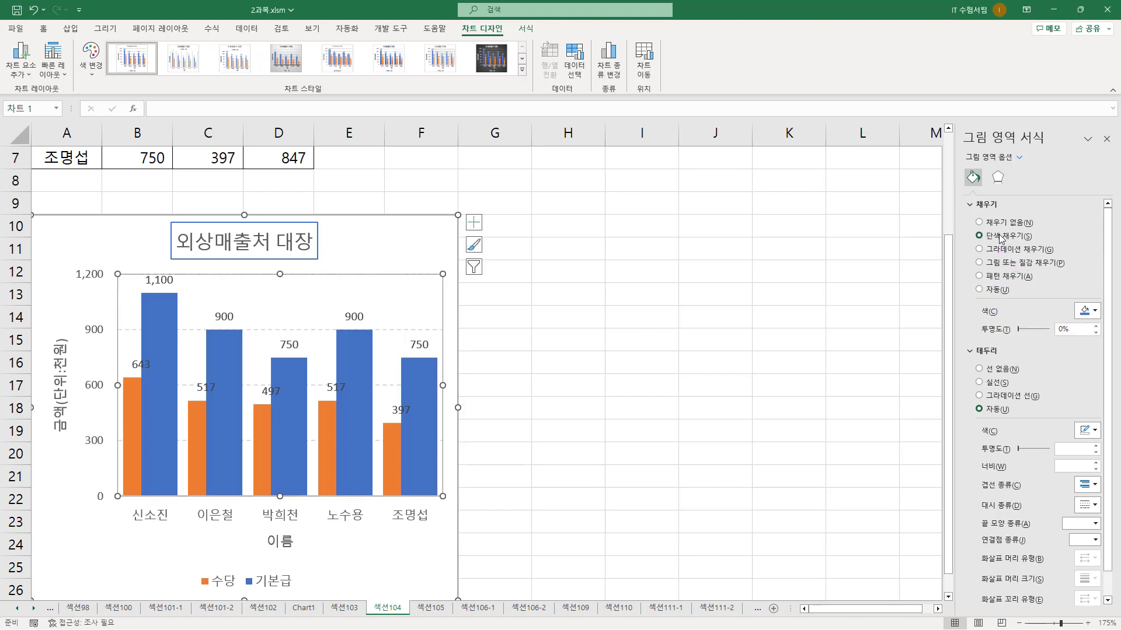
left_click(1094, 312)
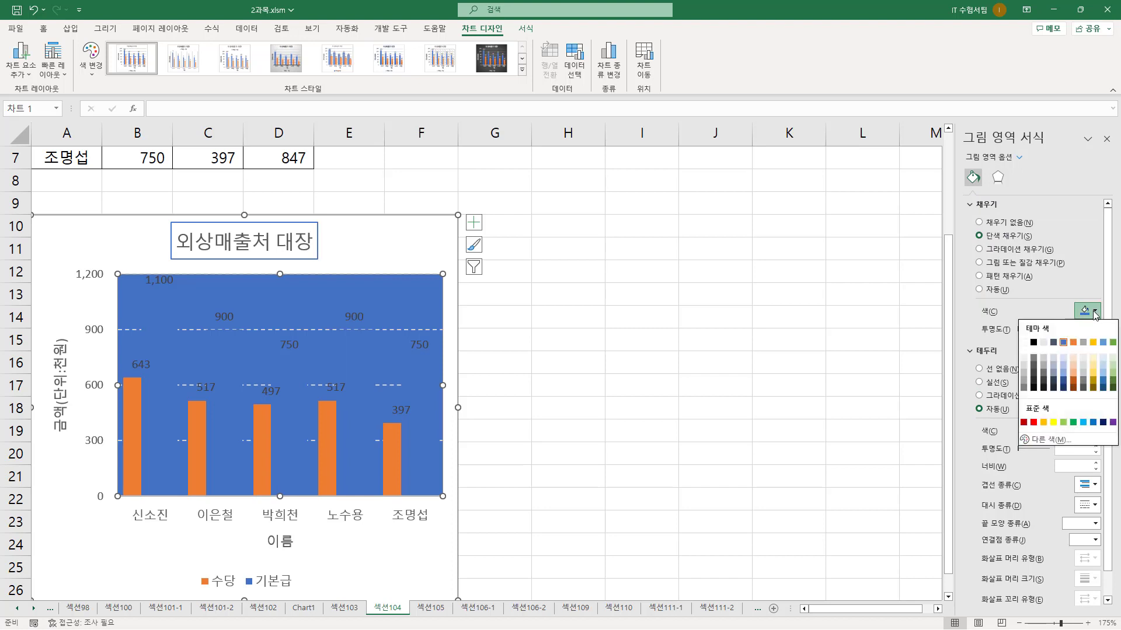
left_click(1054, 423)
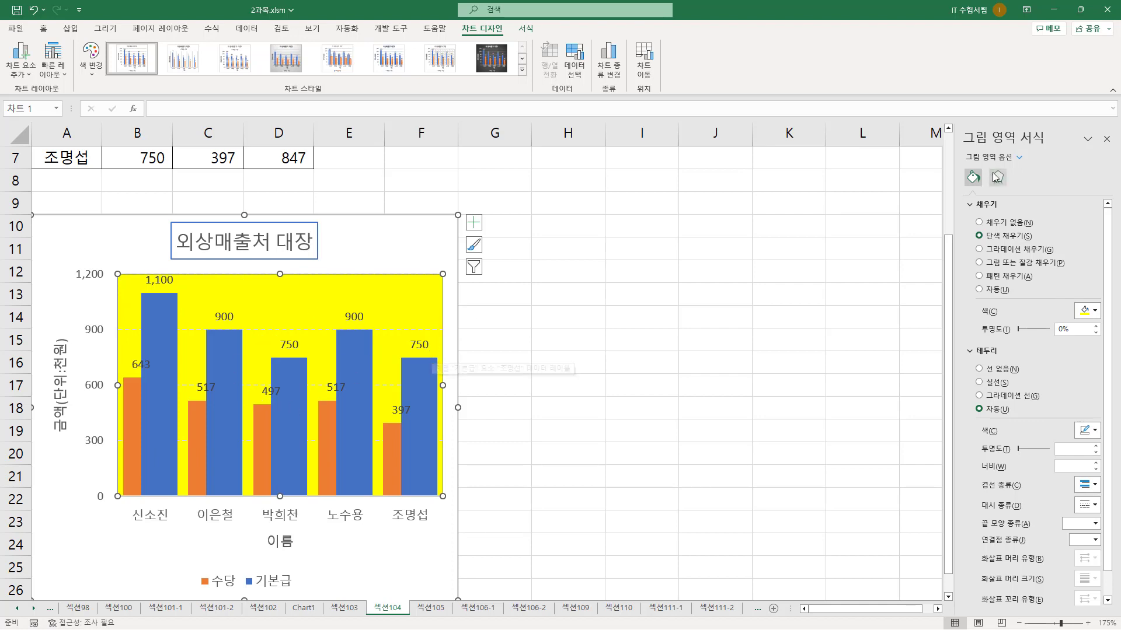
left_click(1107, 139)
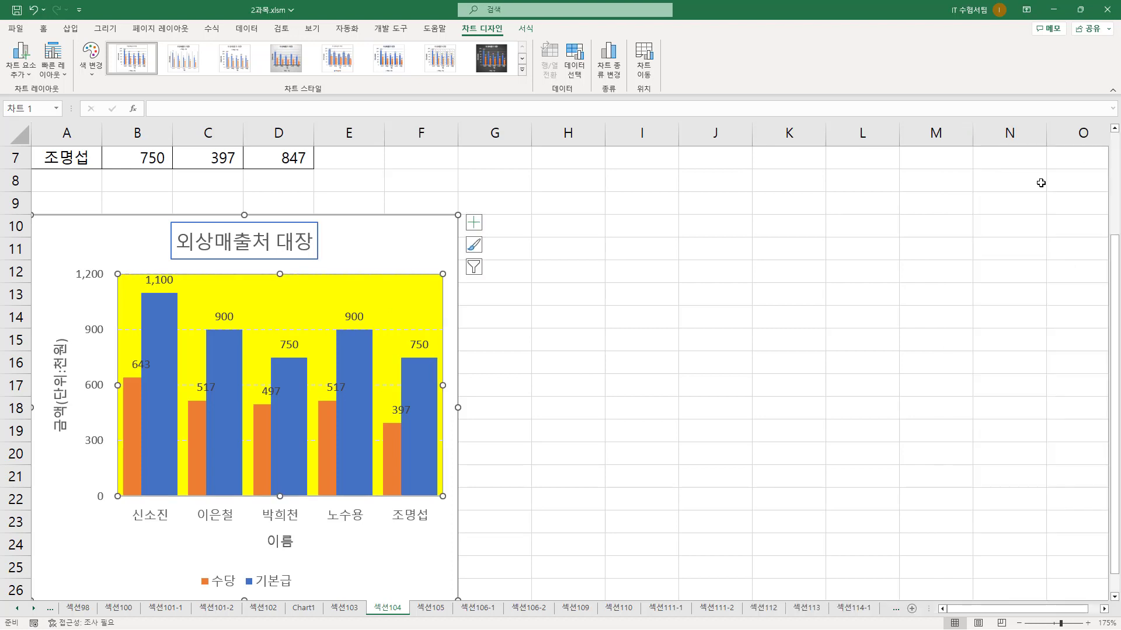
left_click(552, 306)
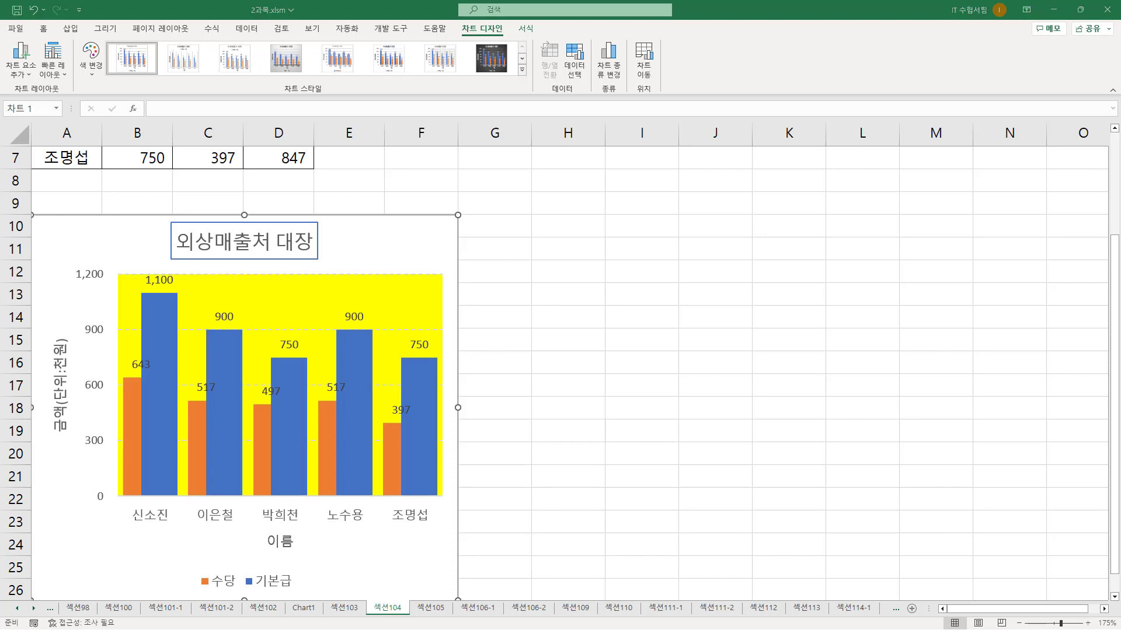